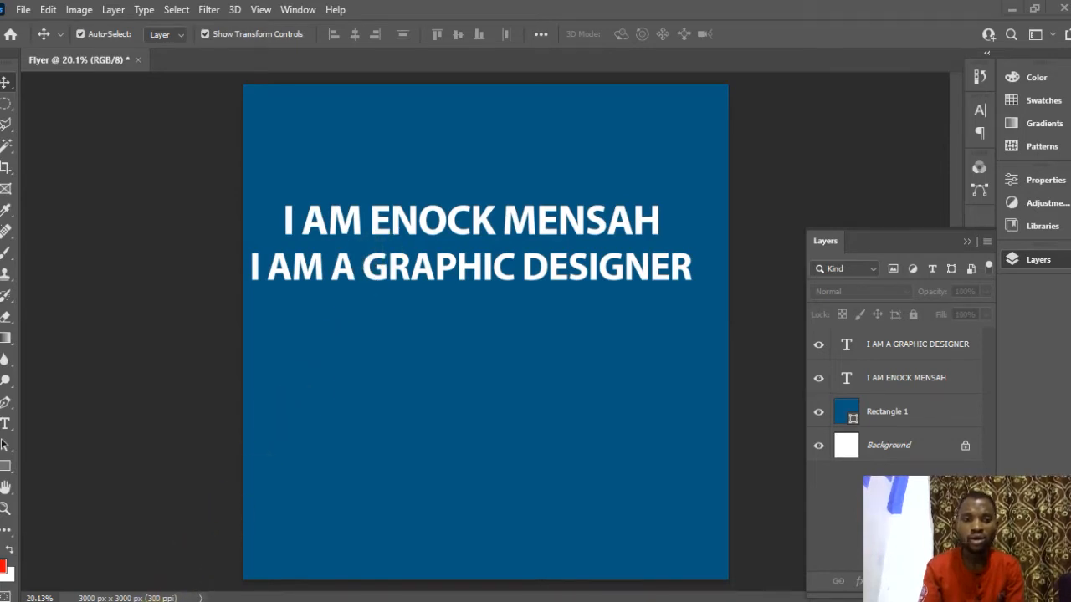
Open the image 1641 from the Graphic Design Training folder as its own document in Photoshop
mouse_move(243, 601)
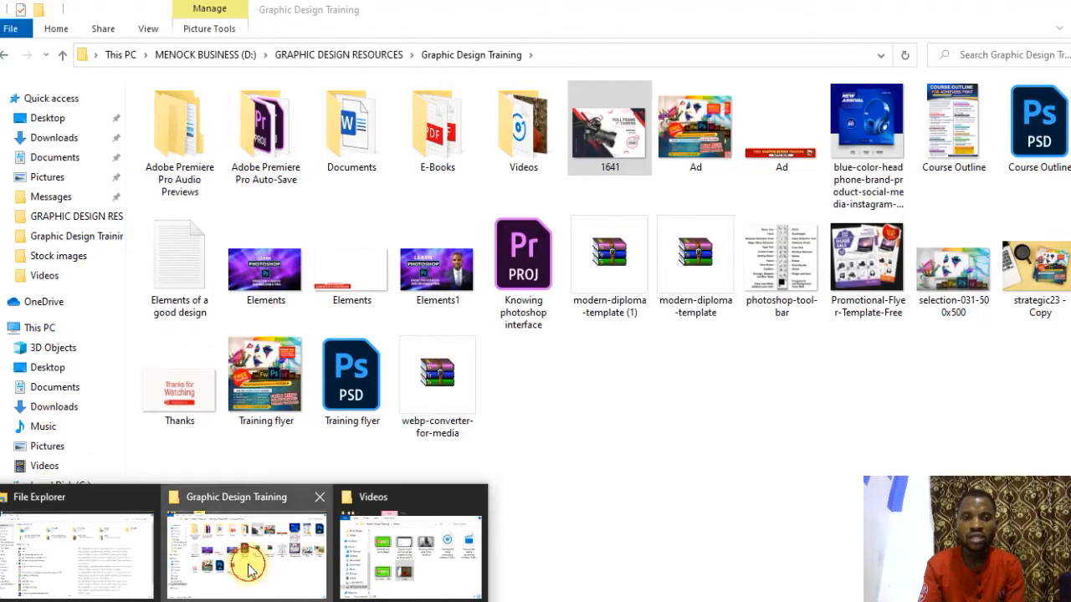
left_click(246, 543)
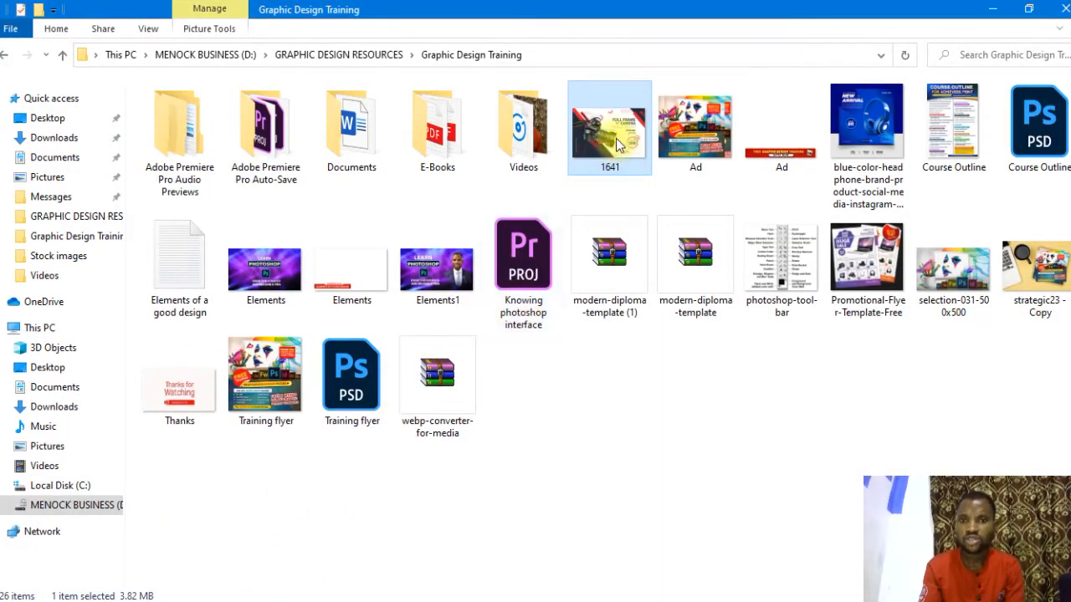
left_click_drag(616, 138, 575, 60)
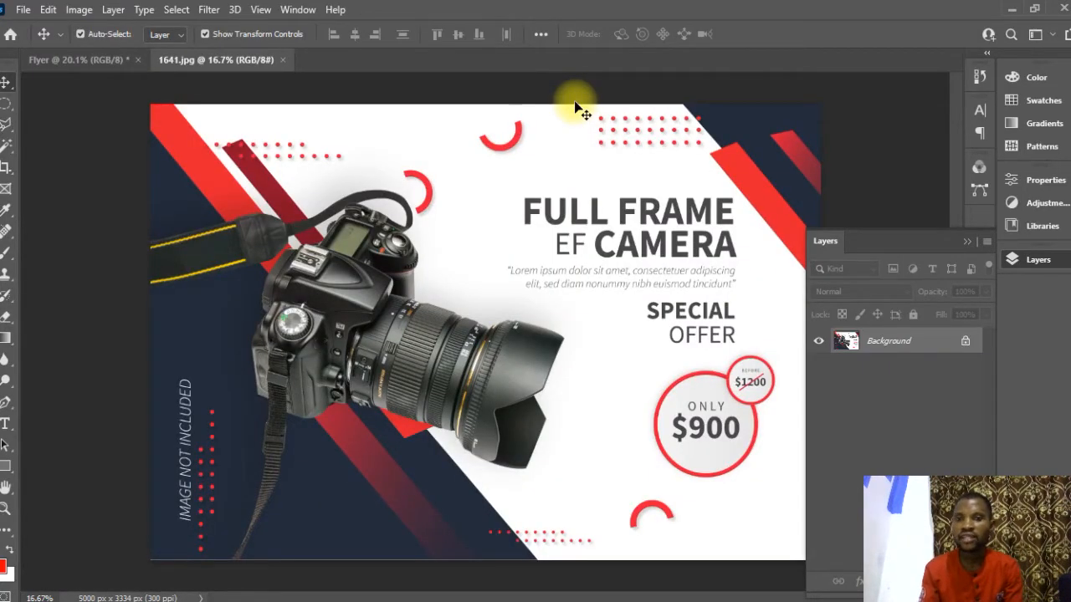
left_click(966, 241)
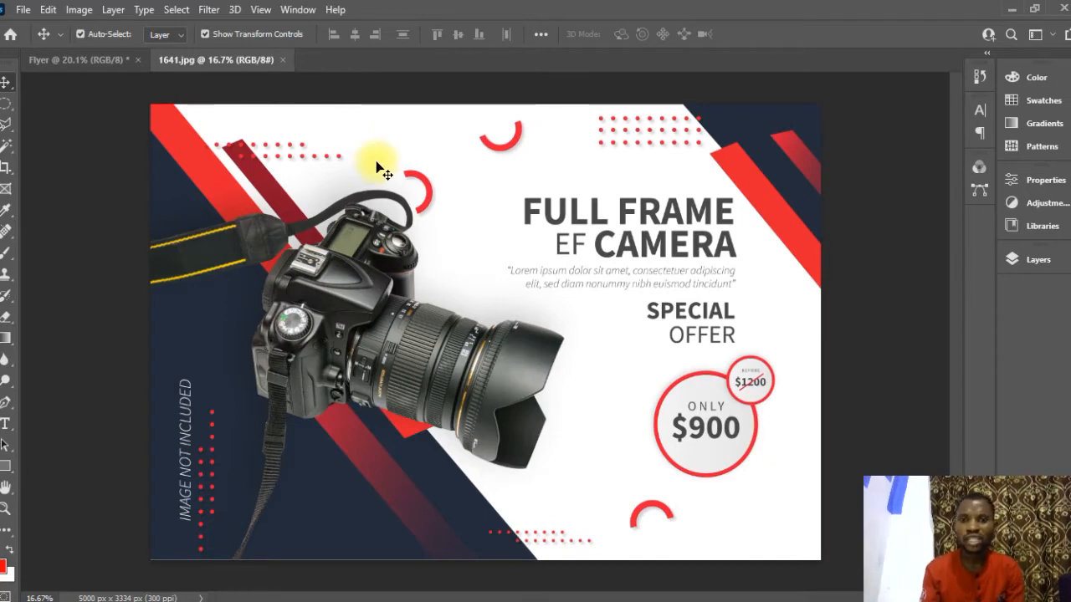
Check the dimensions and resolution of the 1641.jpg camera flyer without changing them
left_click(75, 10)
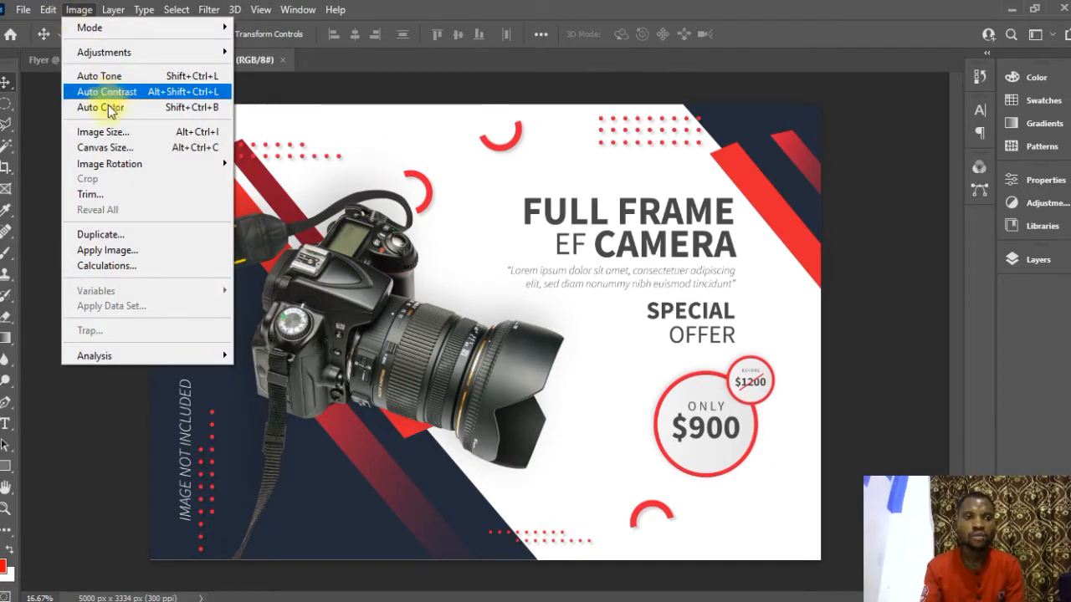
left_click(103, 132)
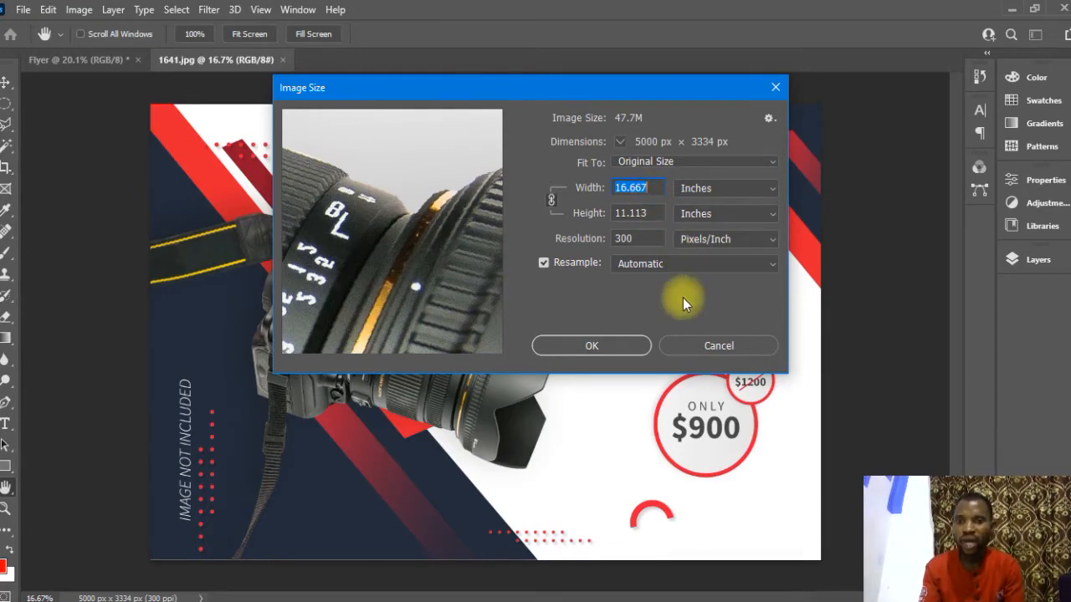
left_click(692, 343)
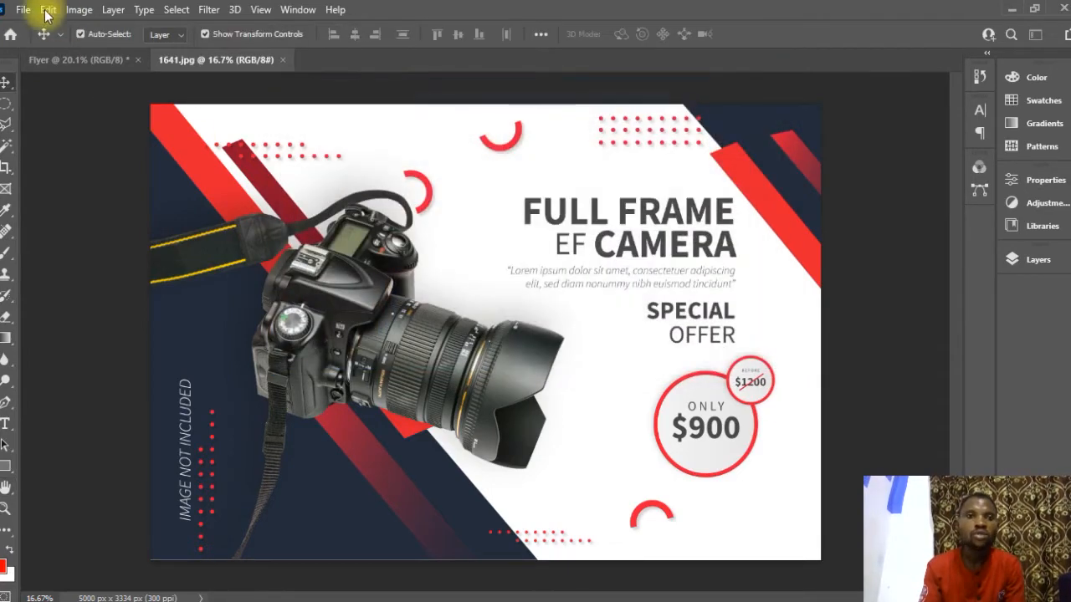
Create a new blank document 16 inches wide and 11 inches high at 300 pixels per inch
left_click(23, 10)
left_click(23, 10)
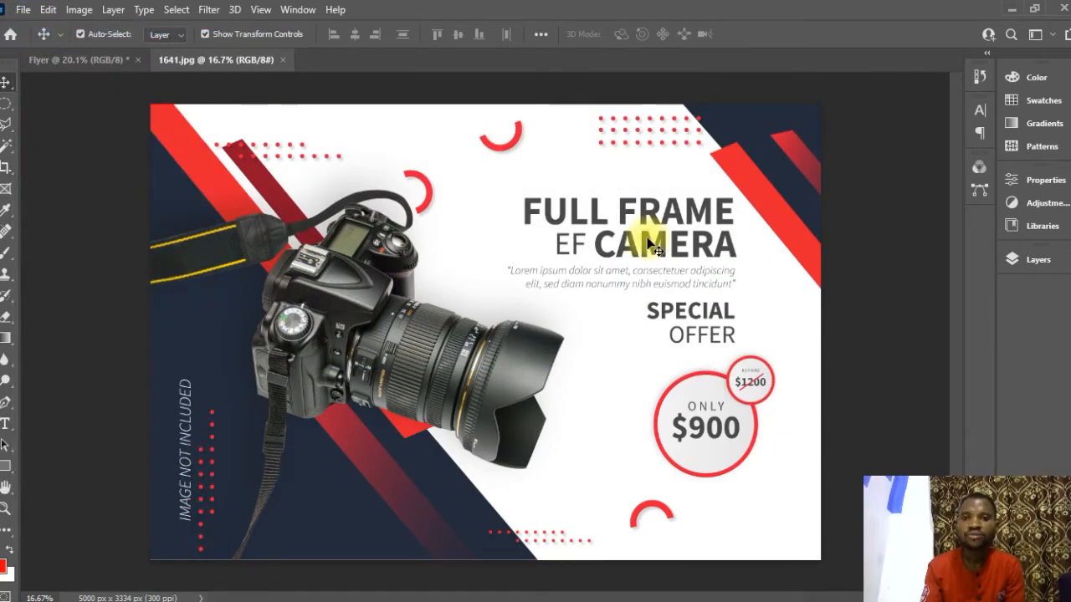
key("ctrl+n")
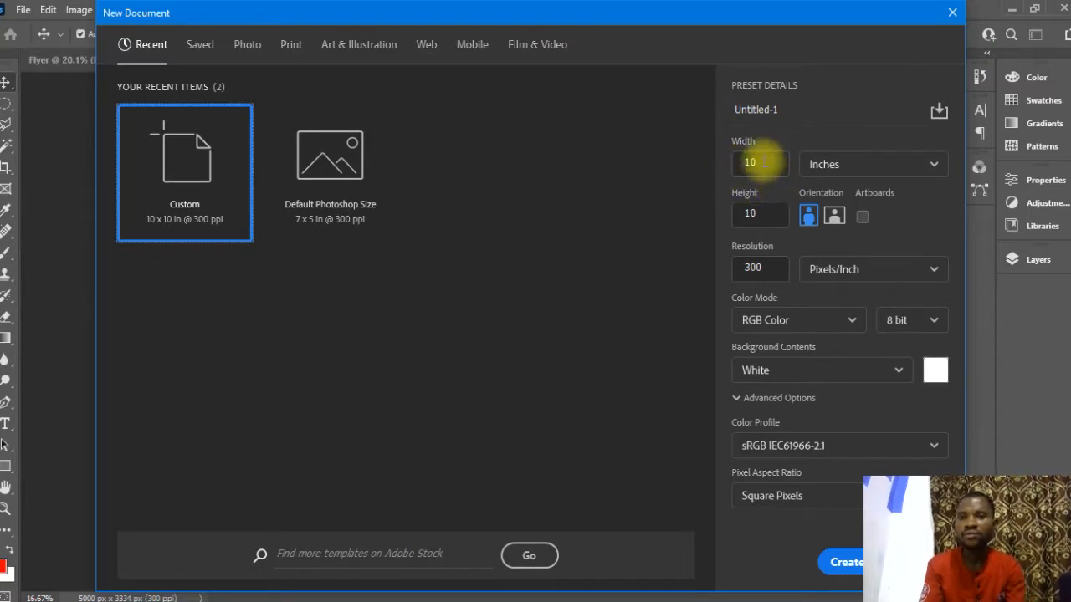
left_click(734, 214)
type("11")
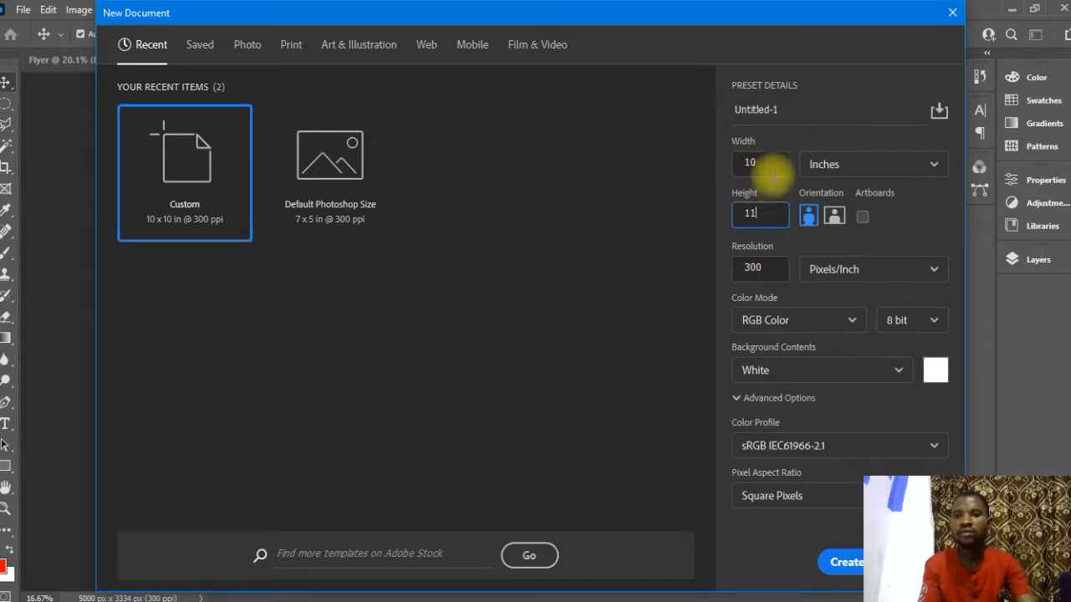
left_click(742, 163)
type("16")
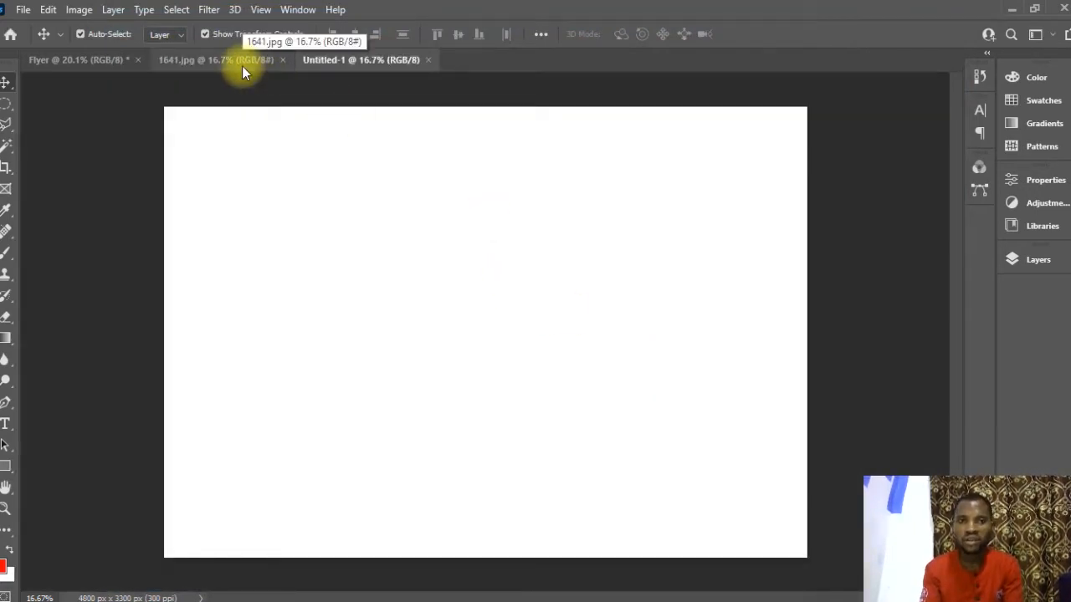
Compare the blank document with 1641.jpg and unlock the Background layer of 1641.jpg
left_click(241, 65)
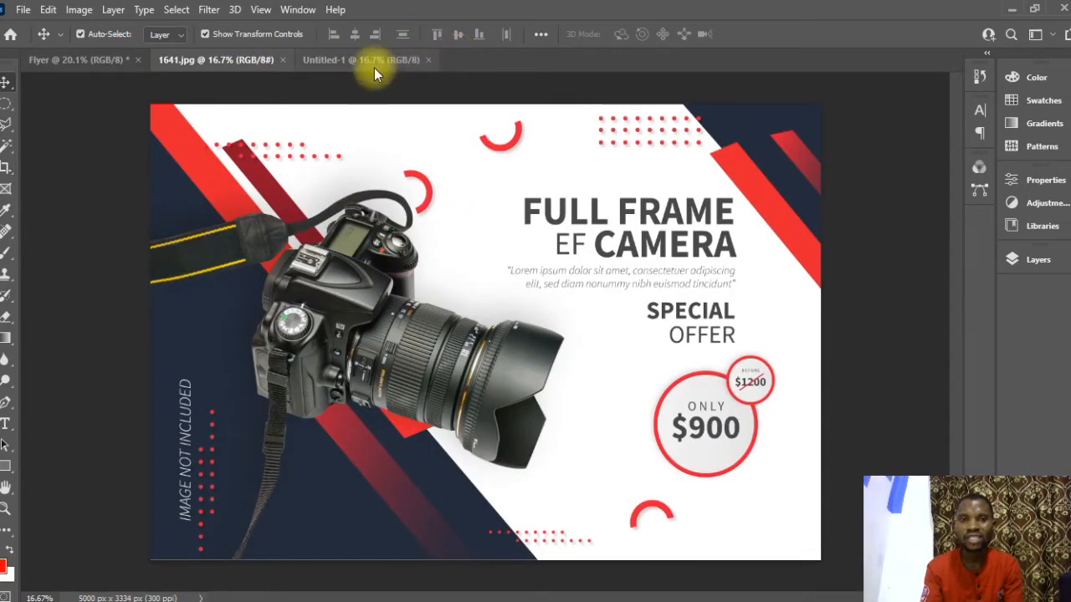
left_click(343, 60)
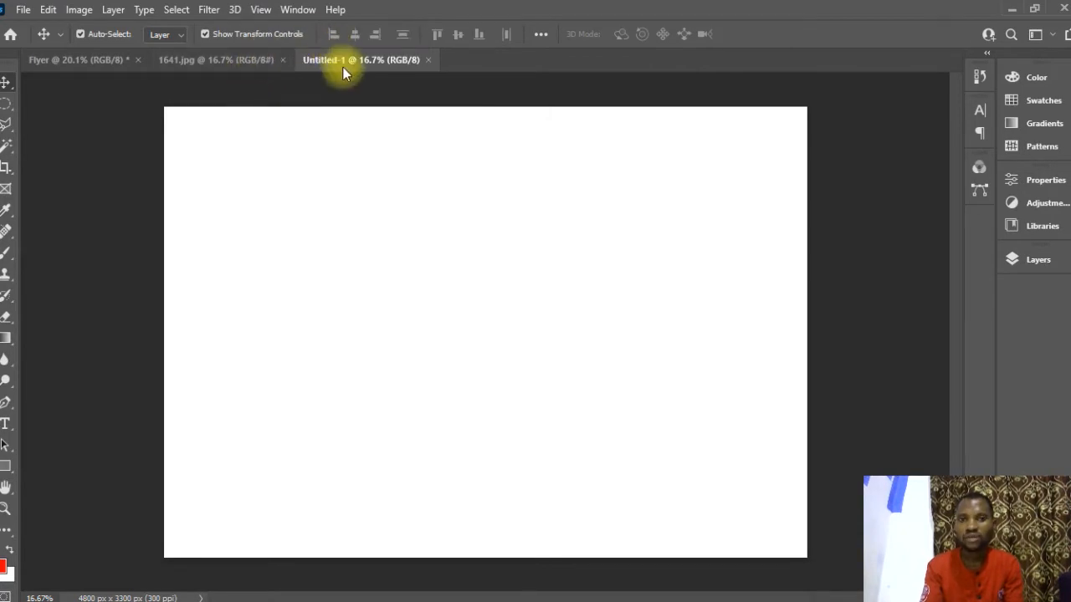
left_click(244, 65)
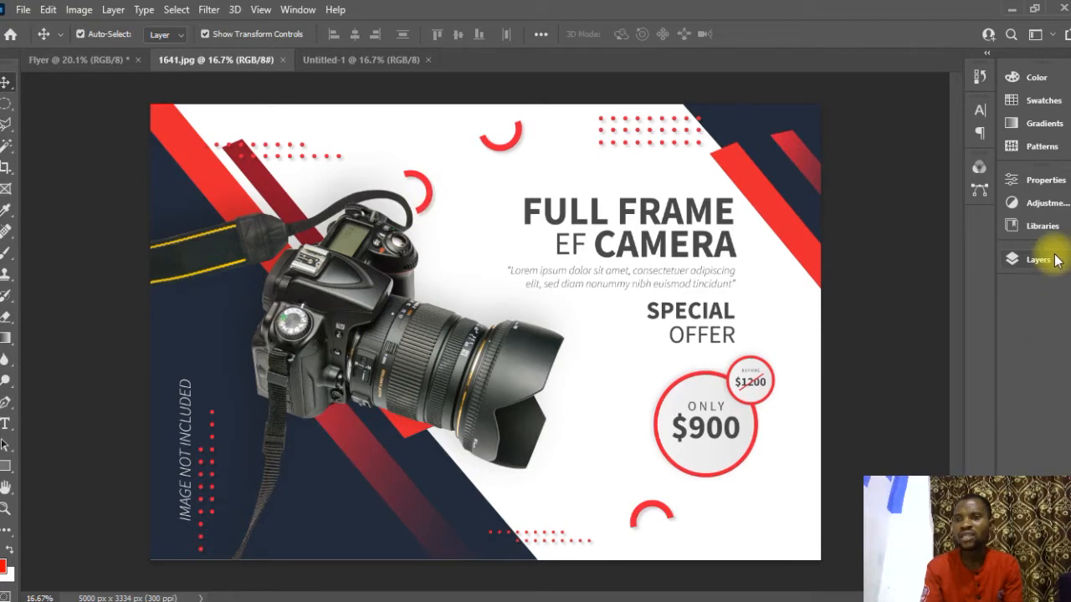
left_click(1013, 258)
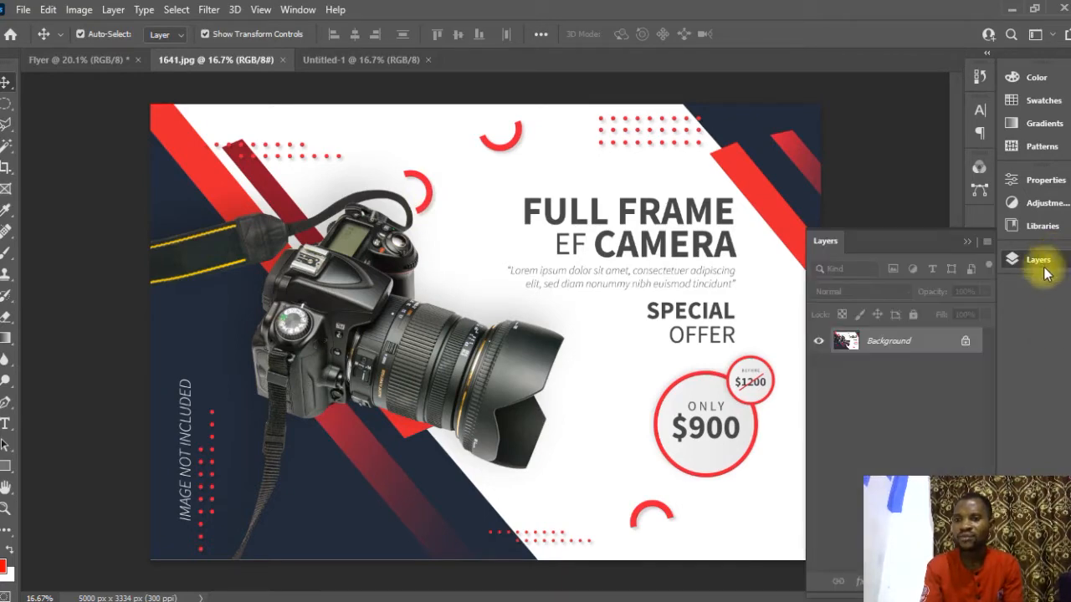
left_click(967, 345)
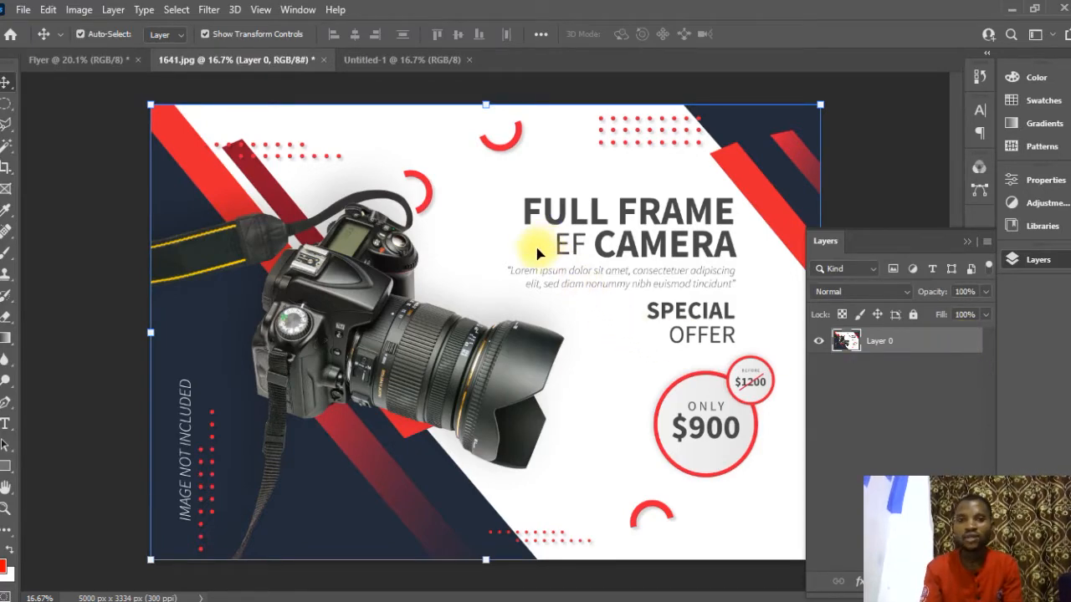
Copy the flyer layer from 1641.jpg into Untitled-1 twice, align the second copy with the page's upper-left corner, and delete the first copy
left_click_drag(521, 275, 536, 479)
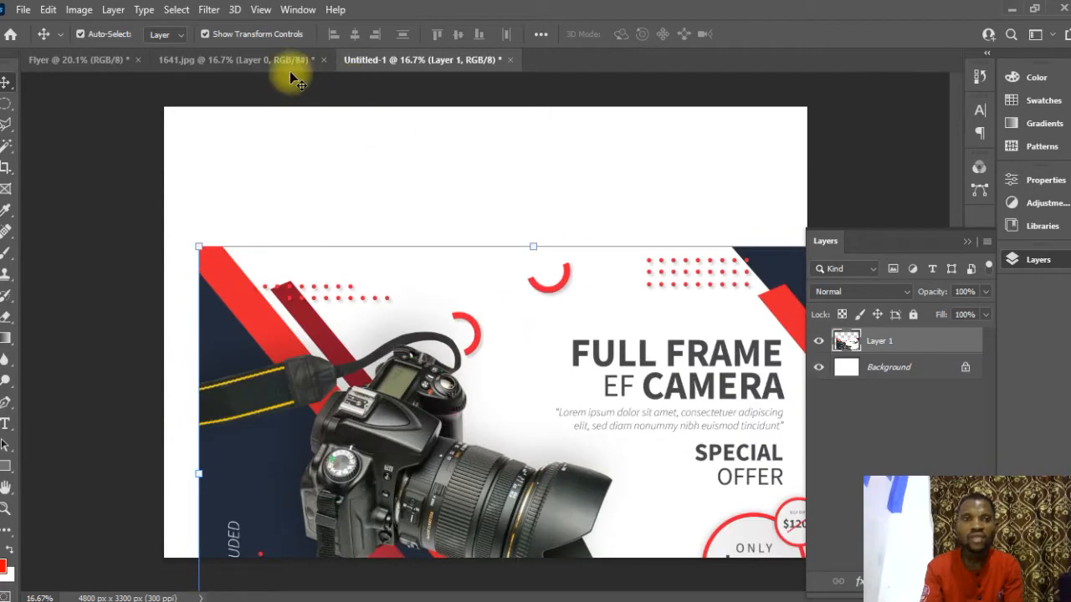
left_click(274, 62)
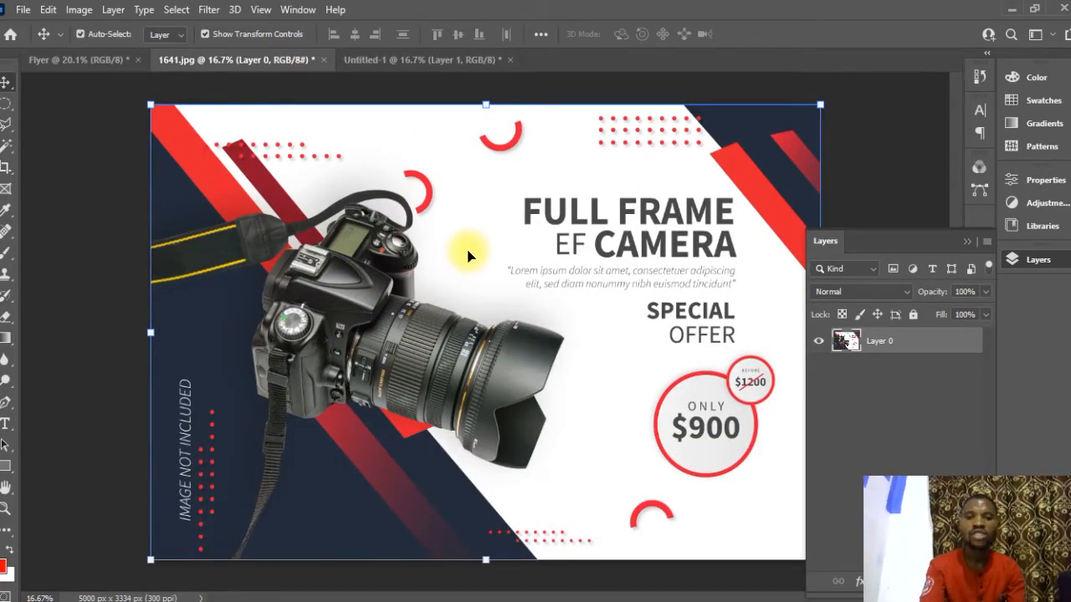
left_click_drag(474, 67, 497, 186)
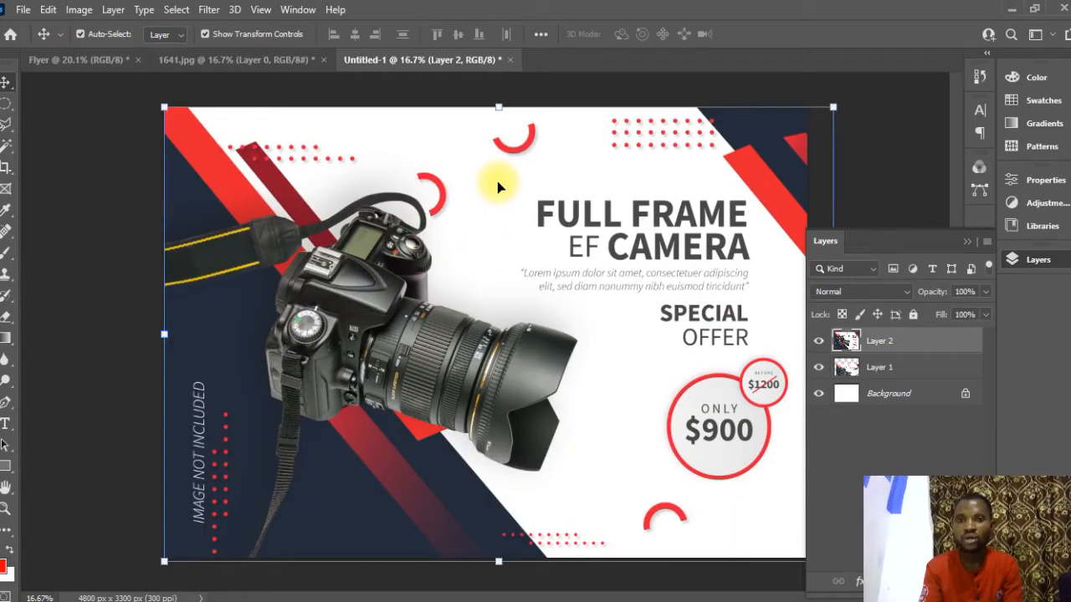
left_click(888, 378)
key("Delete")
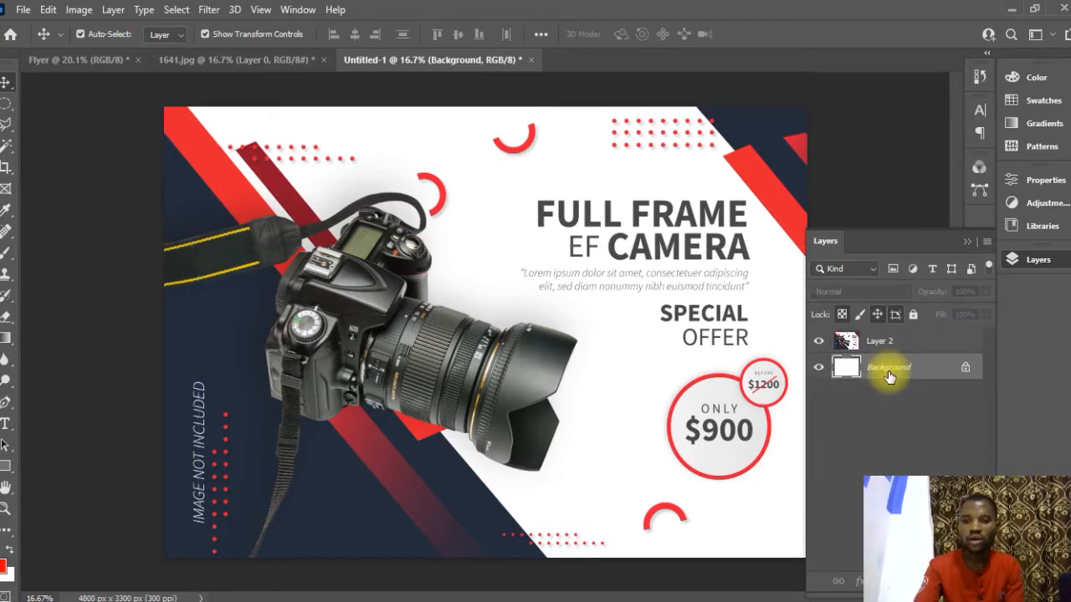
Scale the flyer copy on Layer 2 to about 57% and move it near the middle of the page
left_click(729, 179)
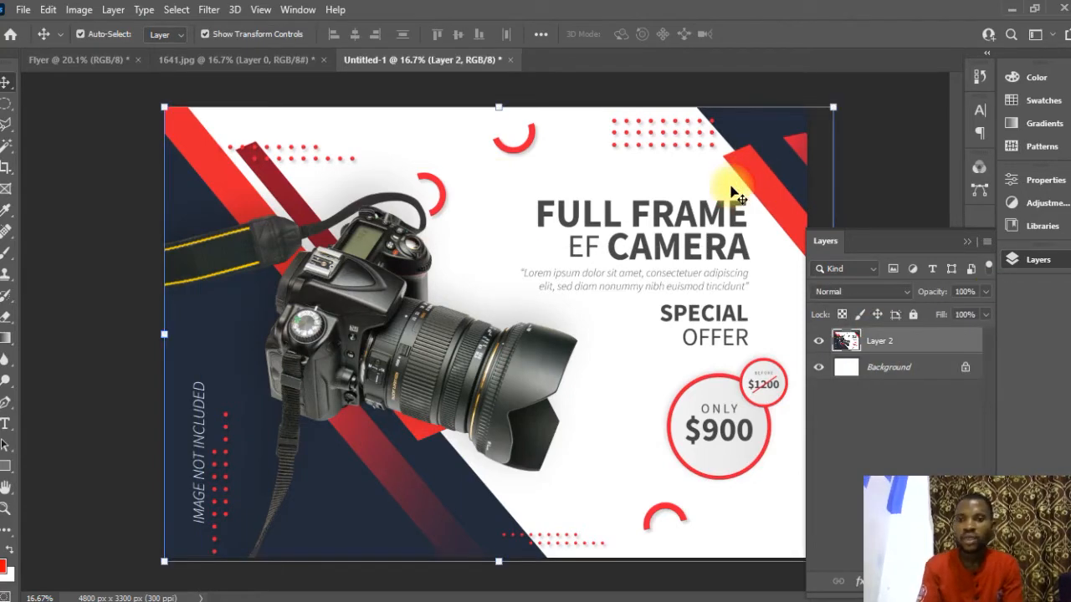
left_click(834, 107)
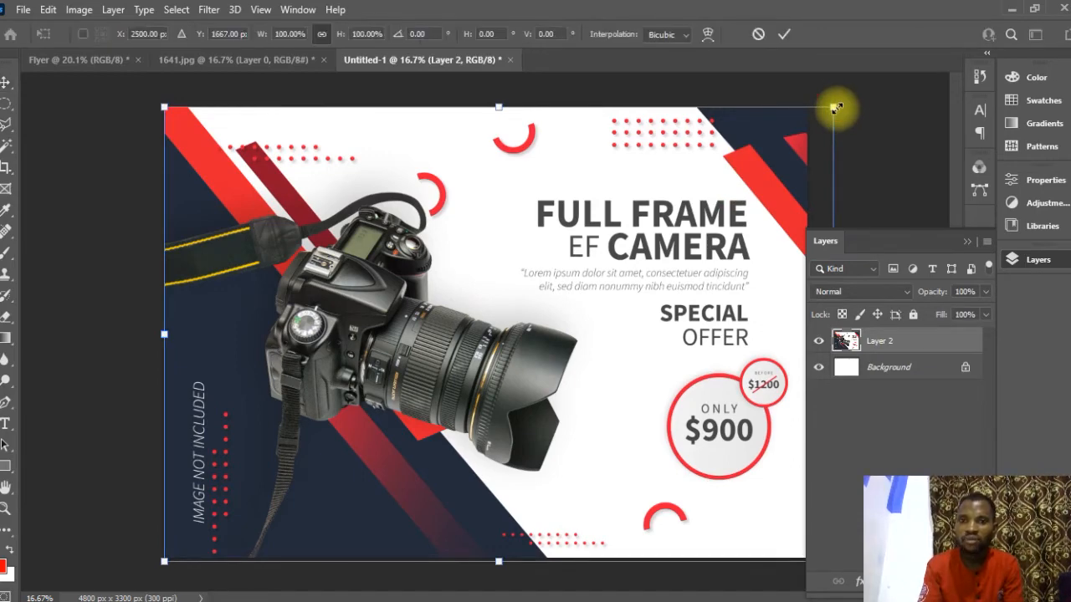
left_click_drag(835, 107, 509, 245)
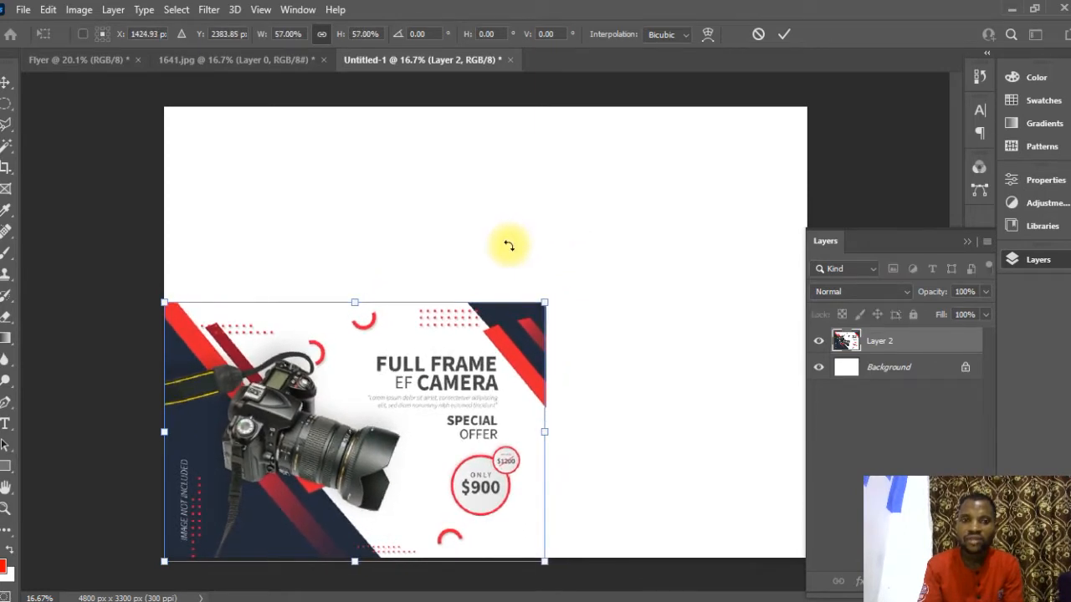
left_click(781, 33)
left_click_drag(505, 336, 515, 308)
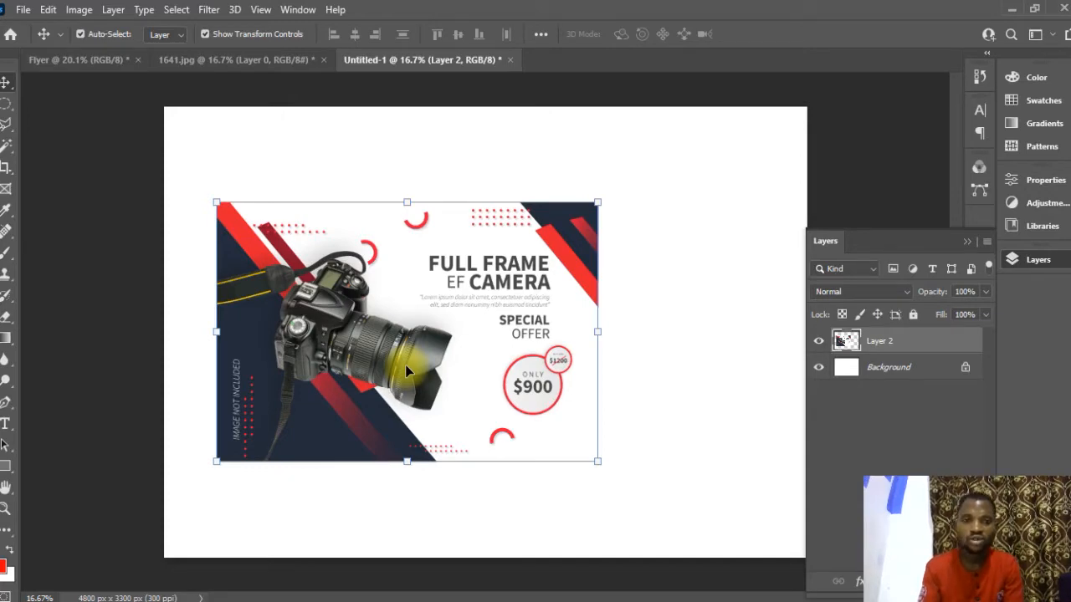
Switch to File Explorer and open the PNG folder inside GRAPHIC DESIGN RESOURCES on drive D:
mouse_move(159, 599)
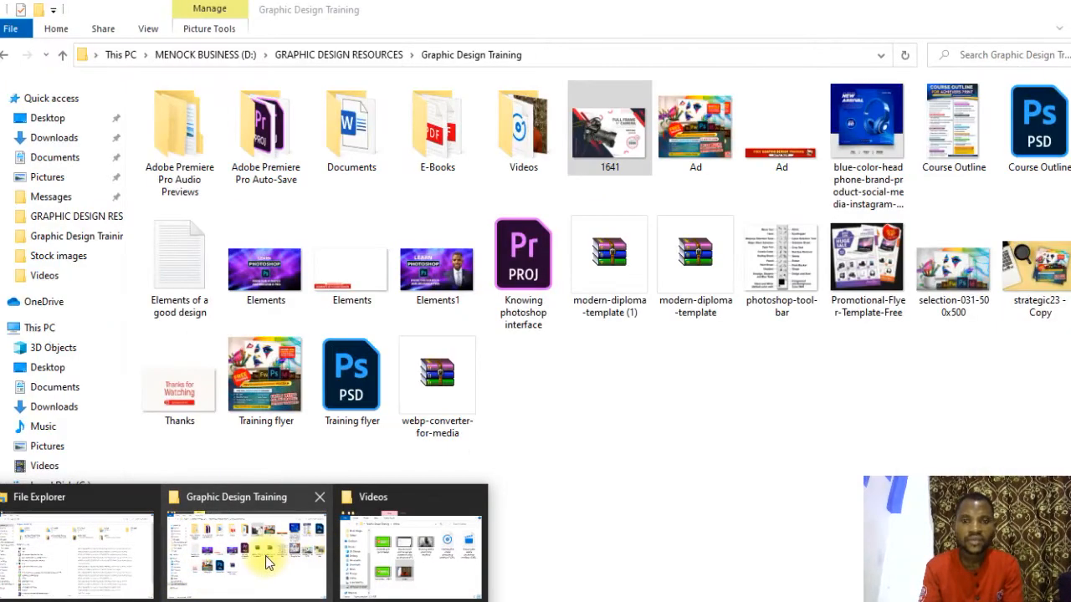
left_click(266, 558)
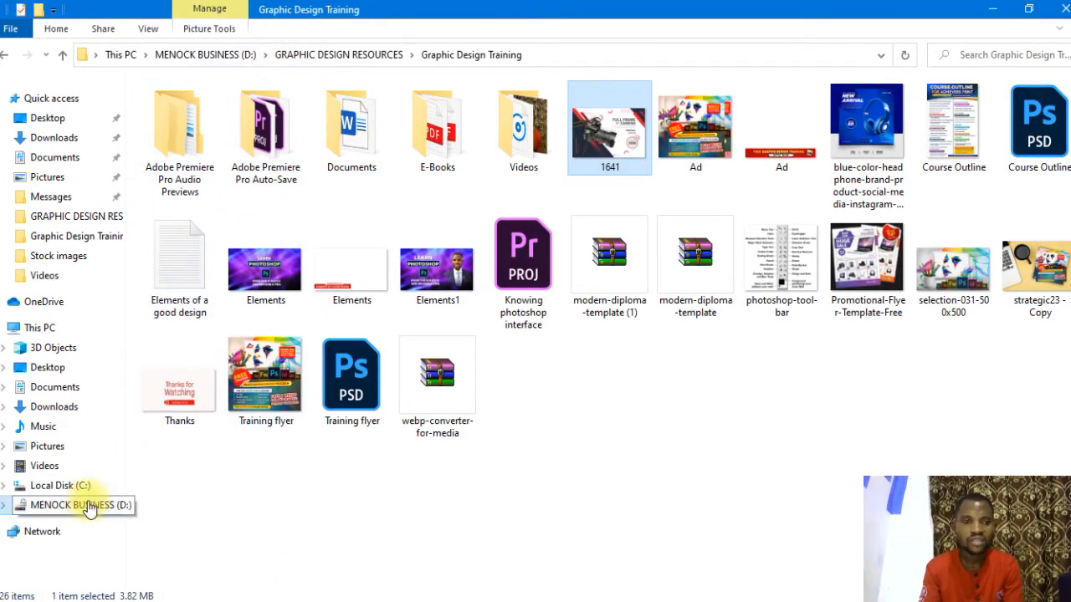
left_click(83, 505)
left_click(516, 236)
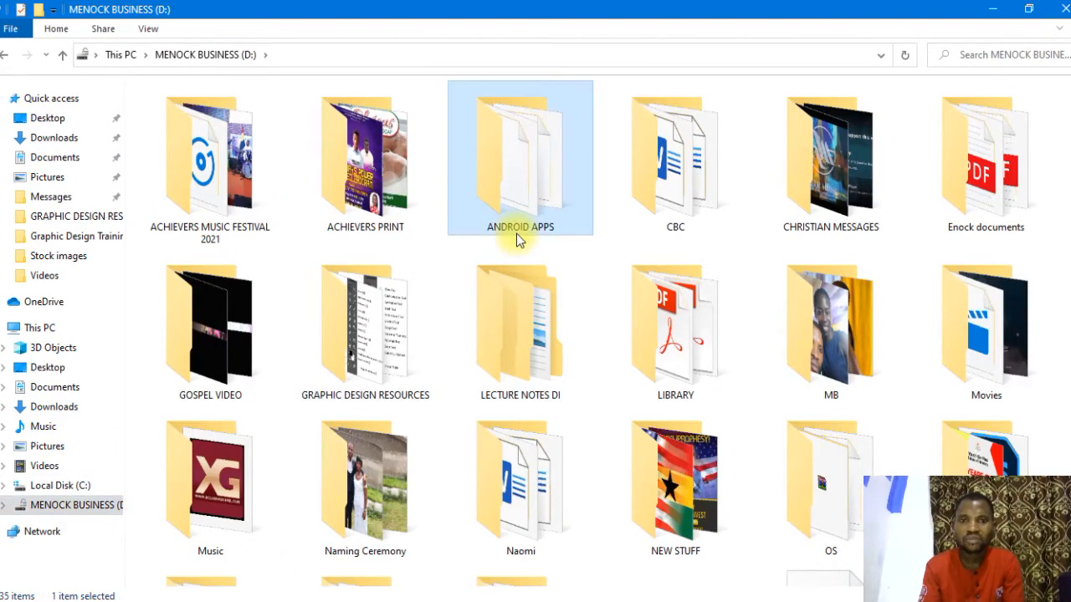
left_click(505, 341)
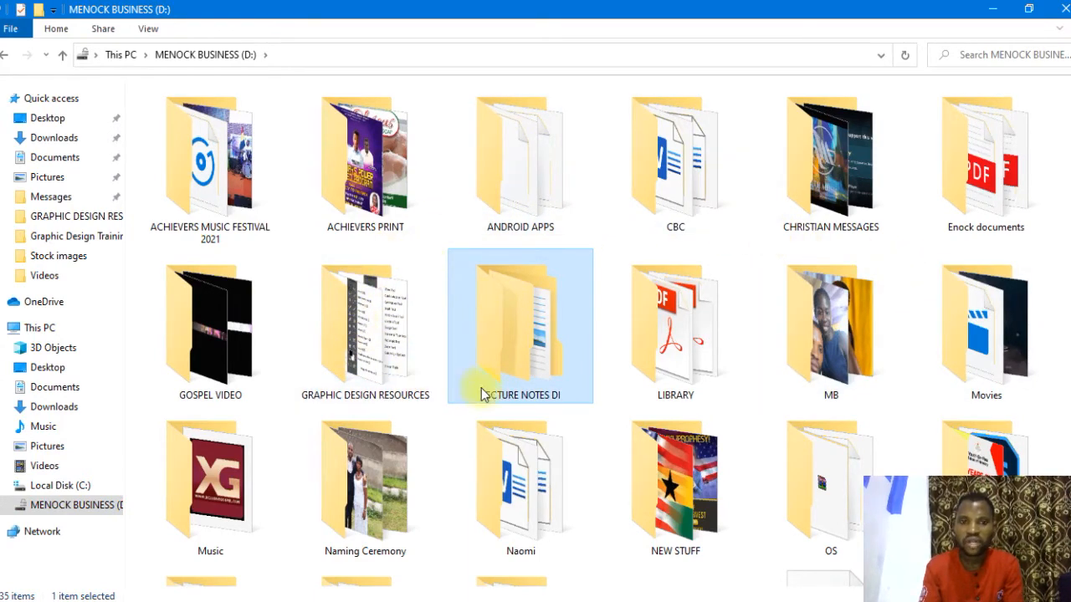
double_click(368, 335)
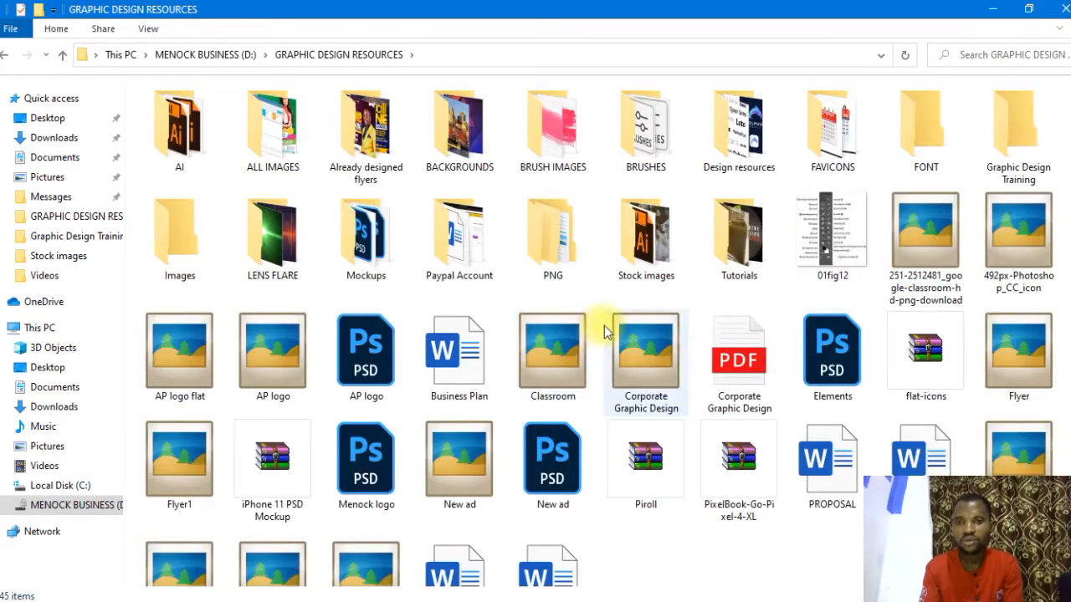
double_click(548, 239)
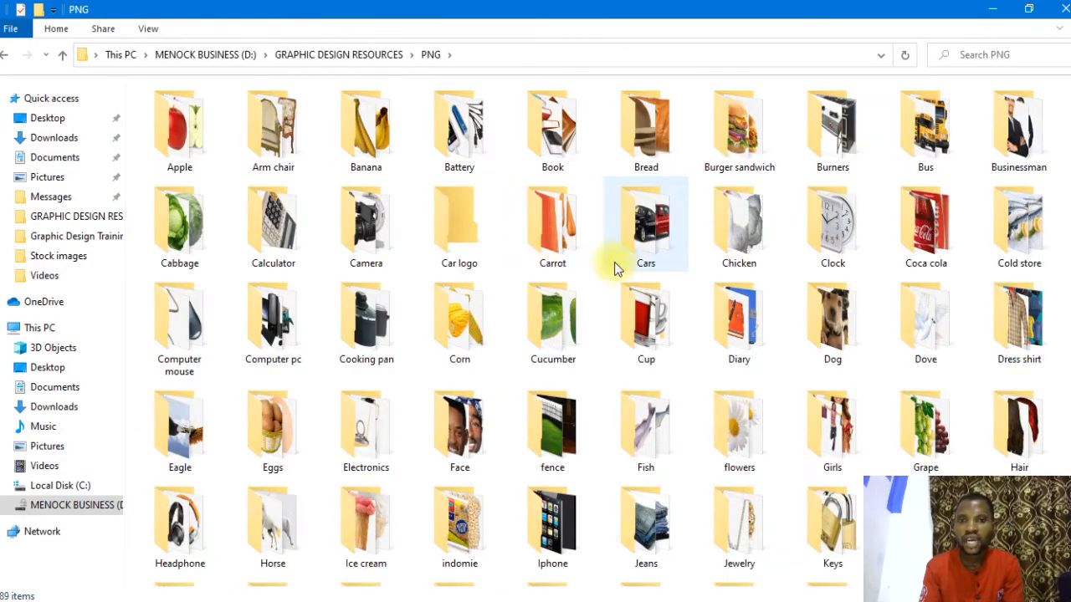
Browse the PNG image categories and open the Camera folder
scroll(827, 343, "down", 3)
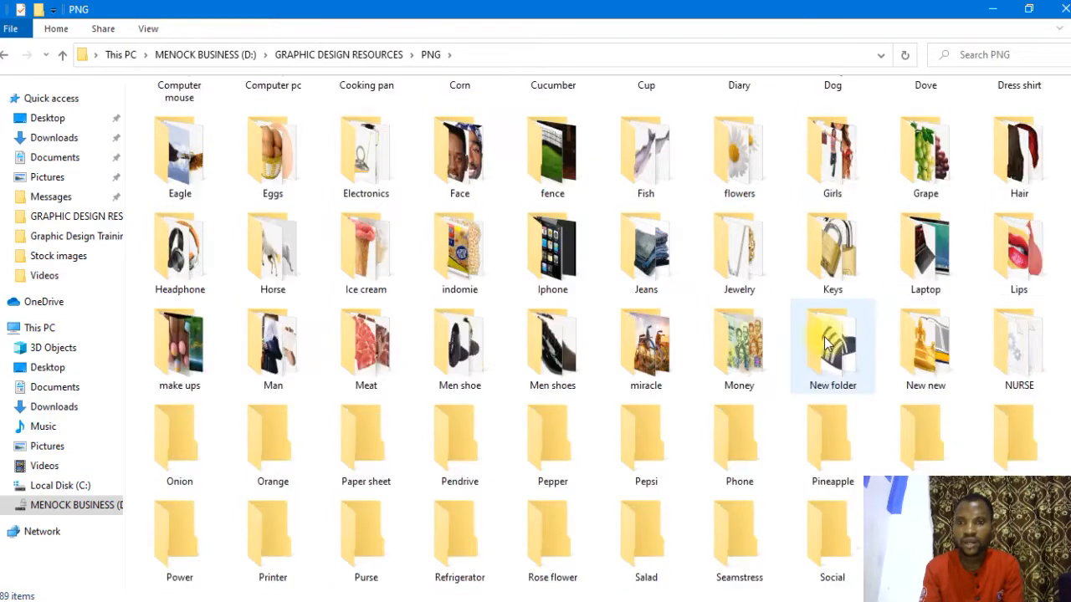
scroll(826, 343, "down", 1)
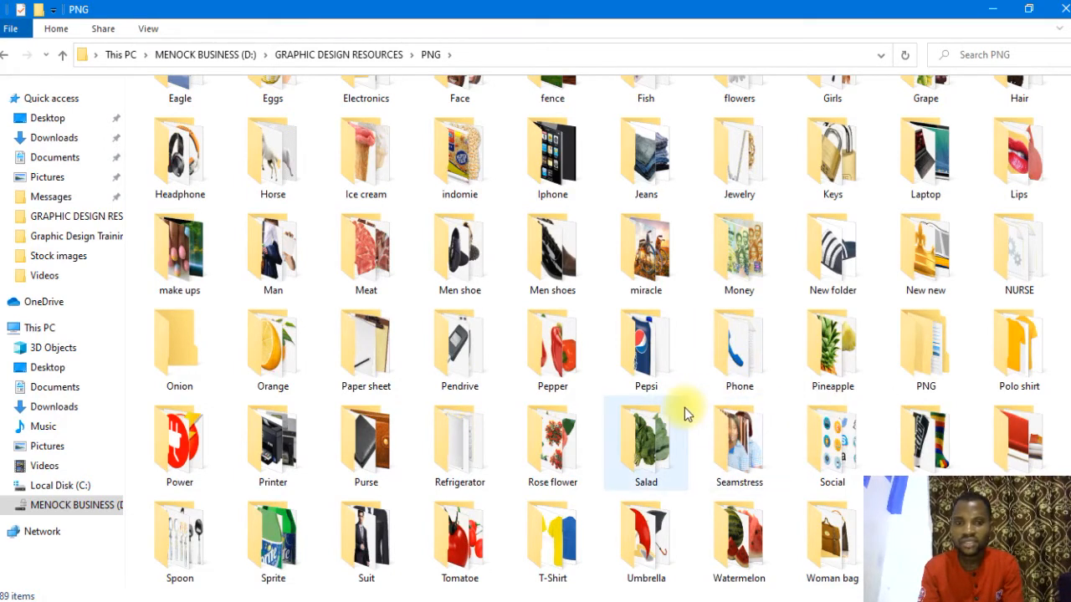
scroll(683, 414, "up", 4)
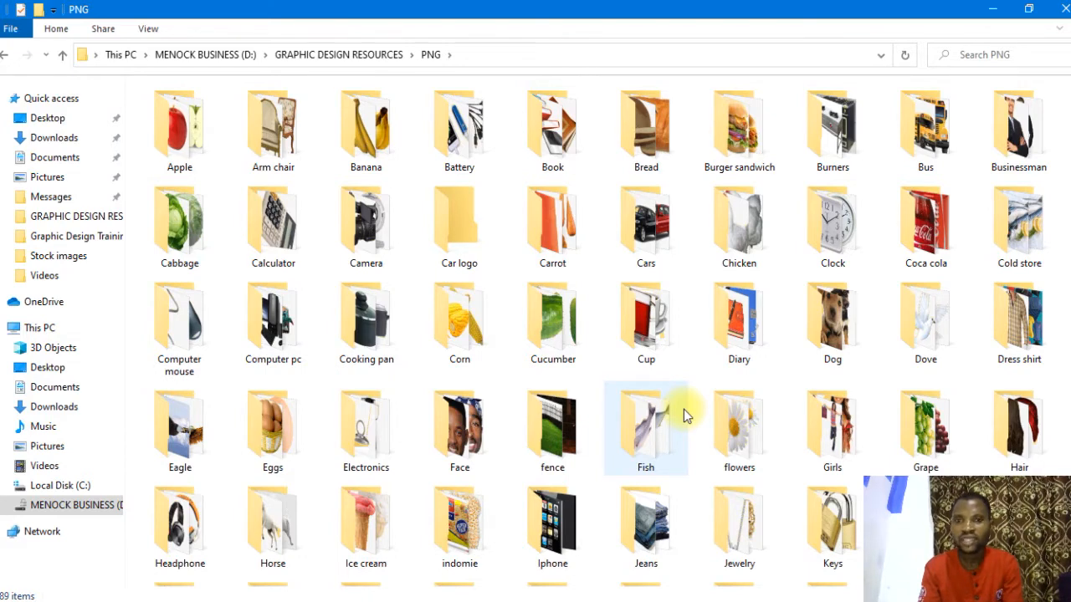
mouse_move(654, 392)
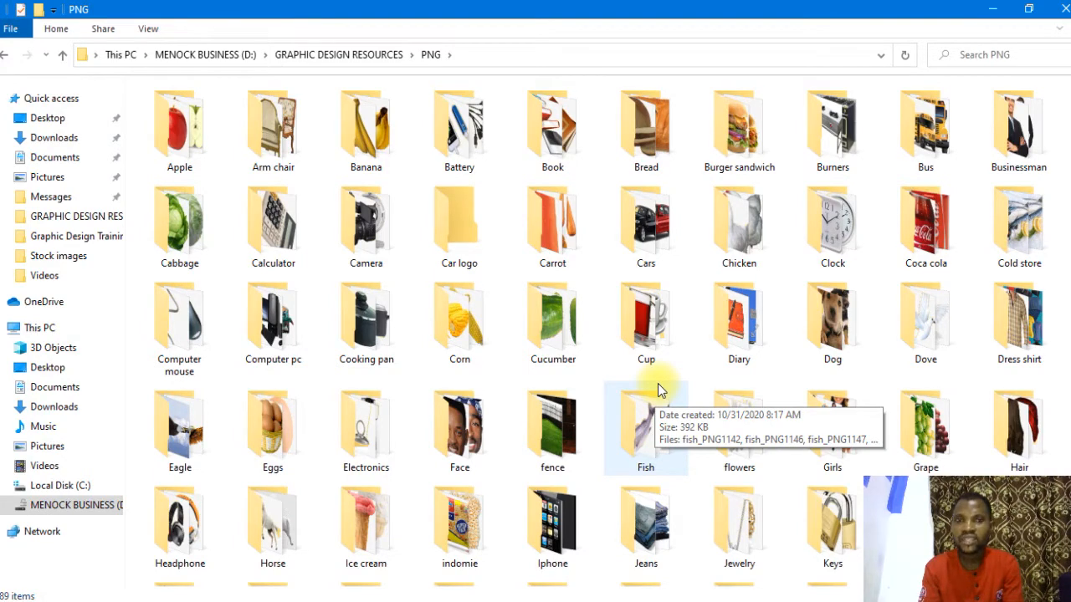
double_click(368, 227)
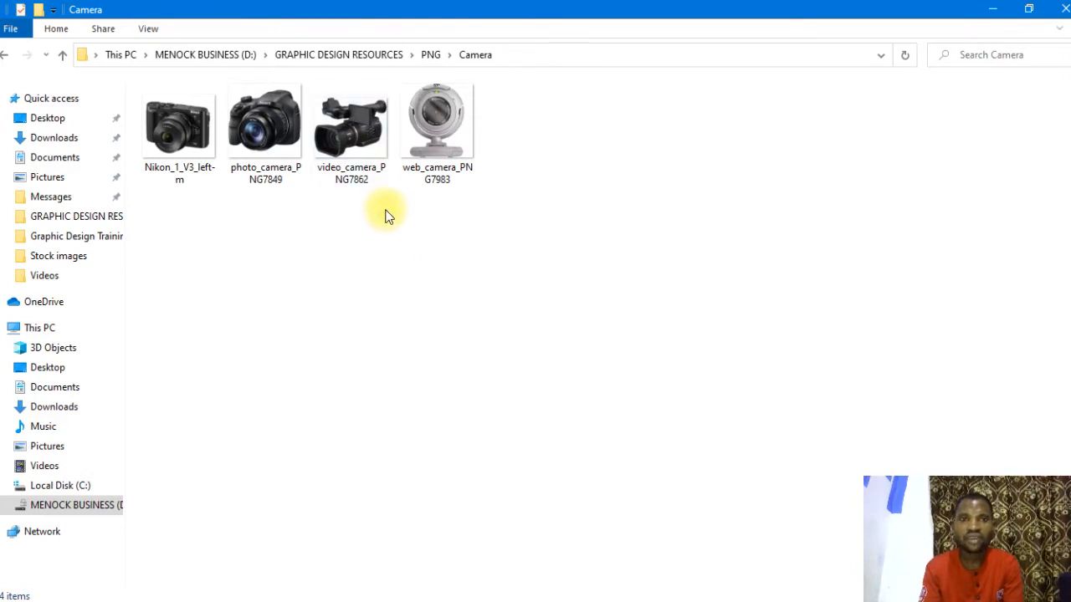
Preview video_camera_PNG7862, place it into Untitled-1 as a new layer, and position it beside the flyer's lower-right corner
left_click(349, 132)
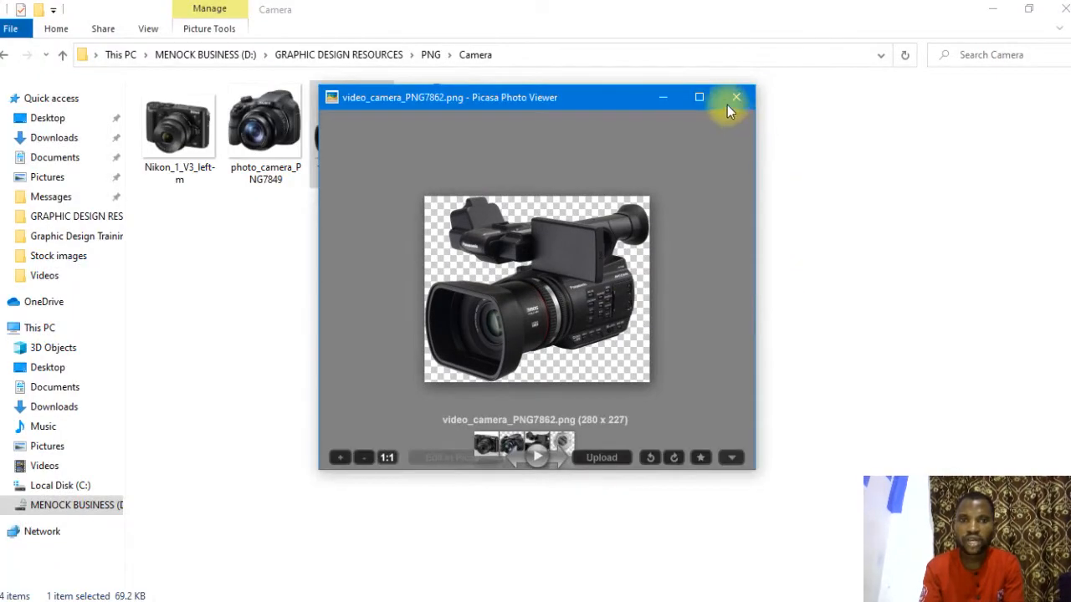
left_click(732, 98)
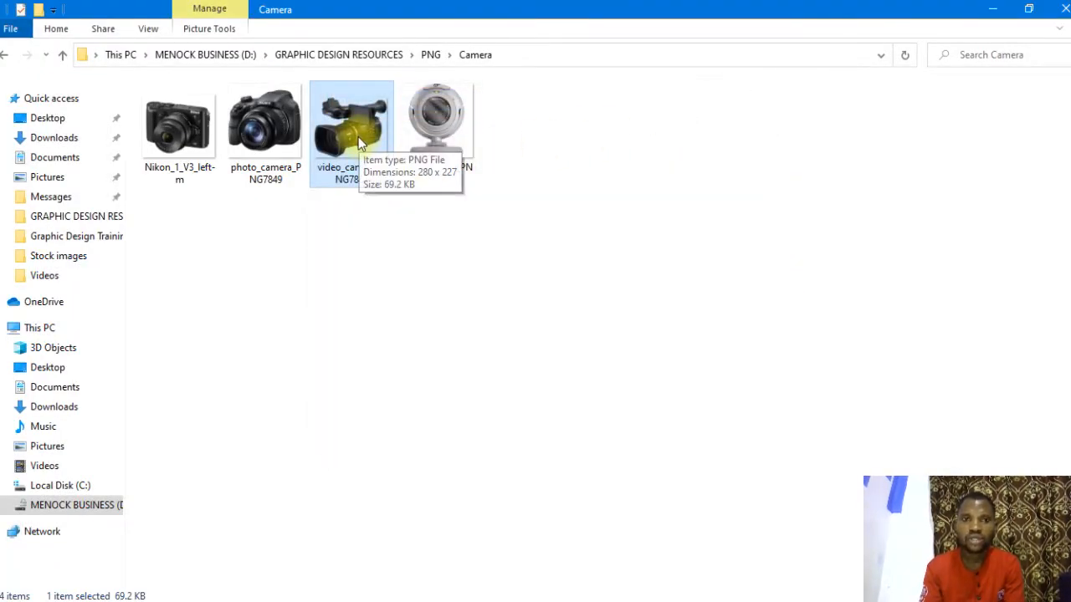
left_click_drag(357, 131, 699, 439)
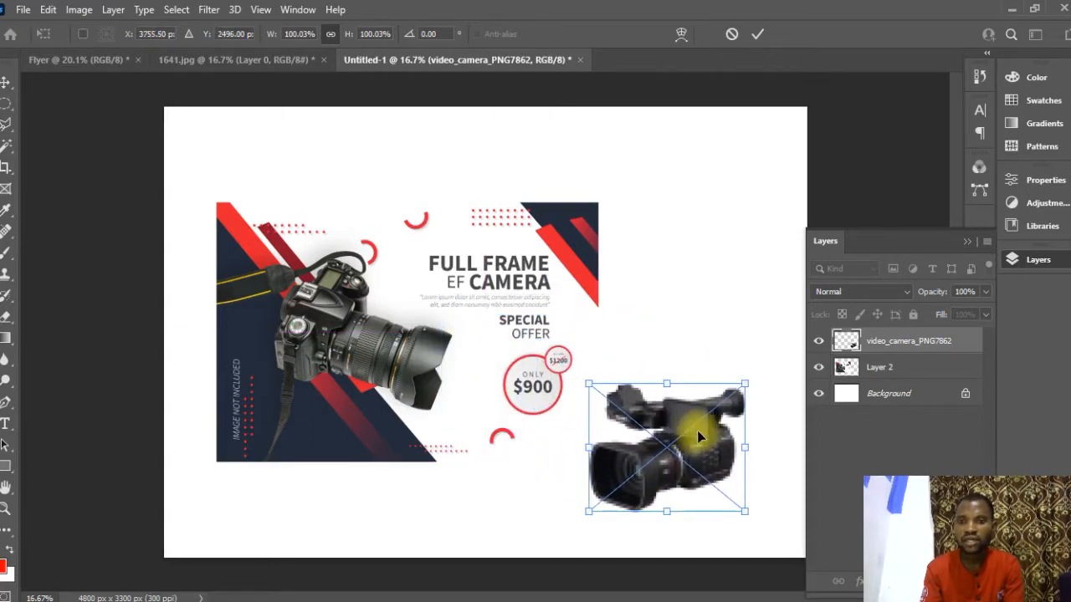
left_click(757, 34)
left_click_drag(698, 415, 699, 404)
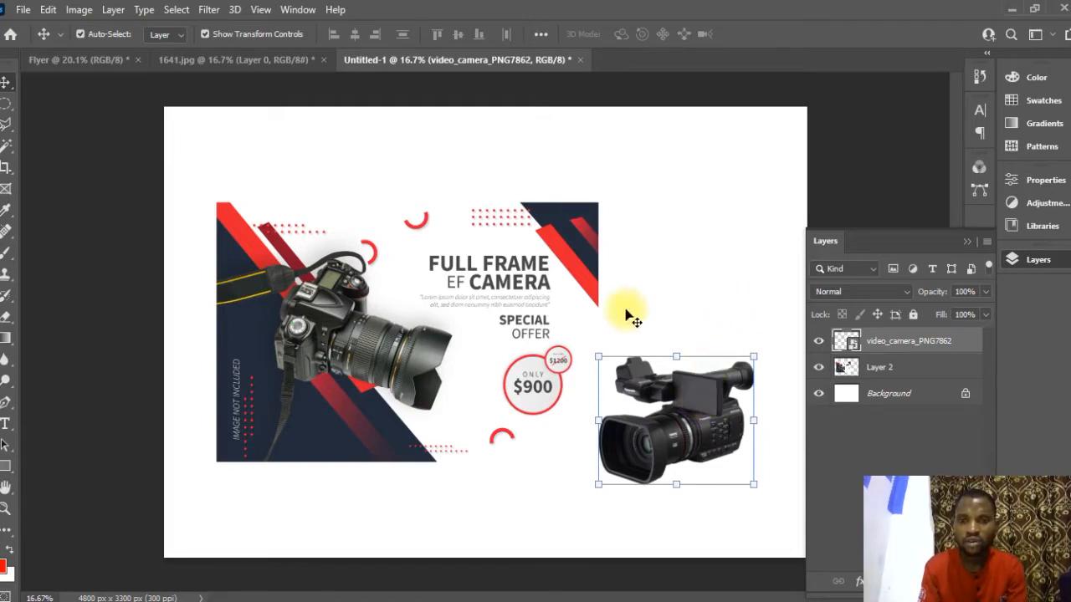
Enlarge the video camera proportionally and move it down so it slightly overlaps the flyer's price circle
left_click(597, 357)
left_click_drag(594, 355, 557, 322)
left_click(757, 34)
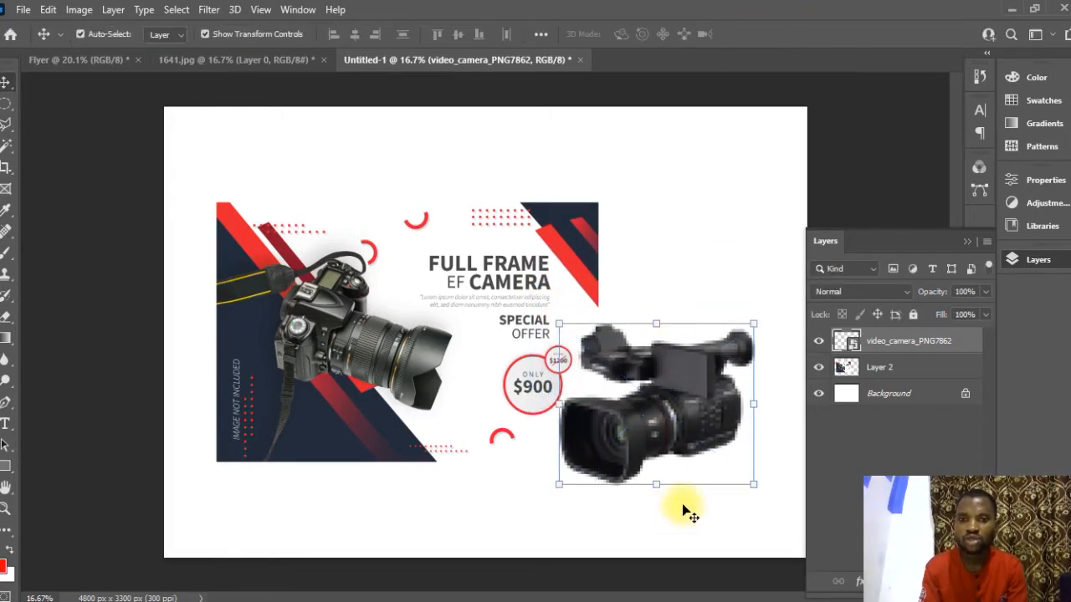
left_click_drag(694, 394, 689, 433)
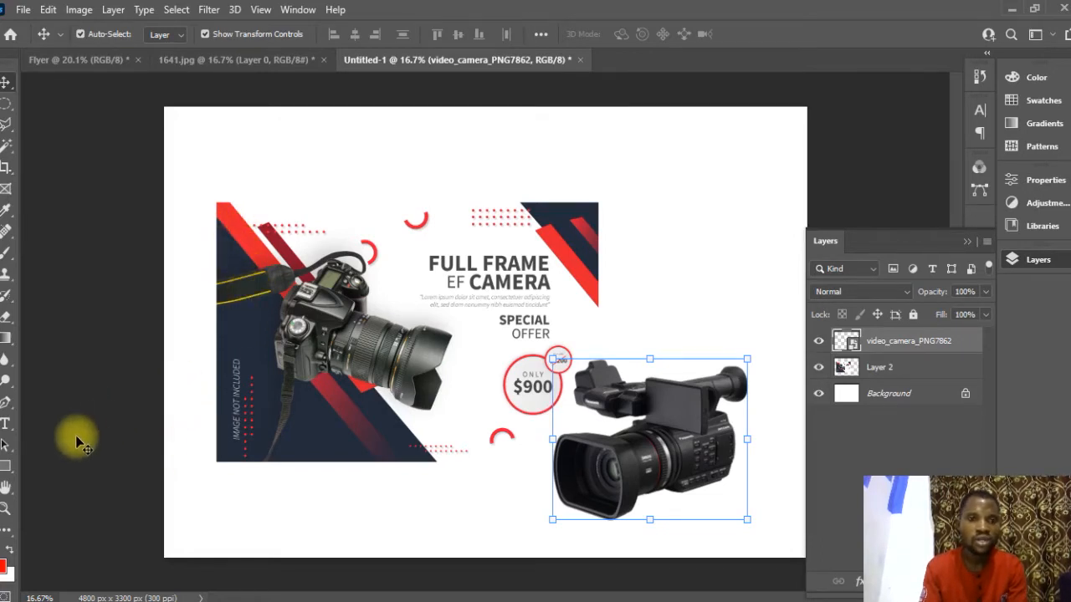
Draw a triangle shape about 1926 × 2022 px over the flyer's left half with the Triangle Tool
left_click(8, 468)
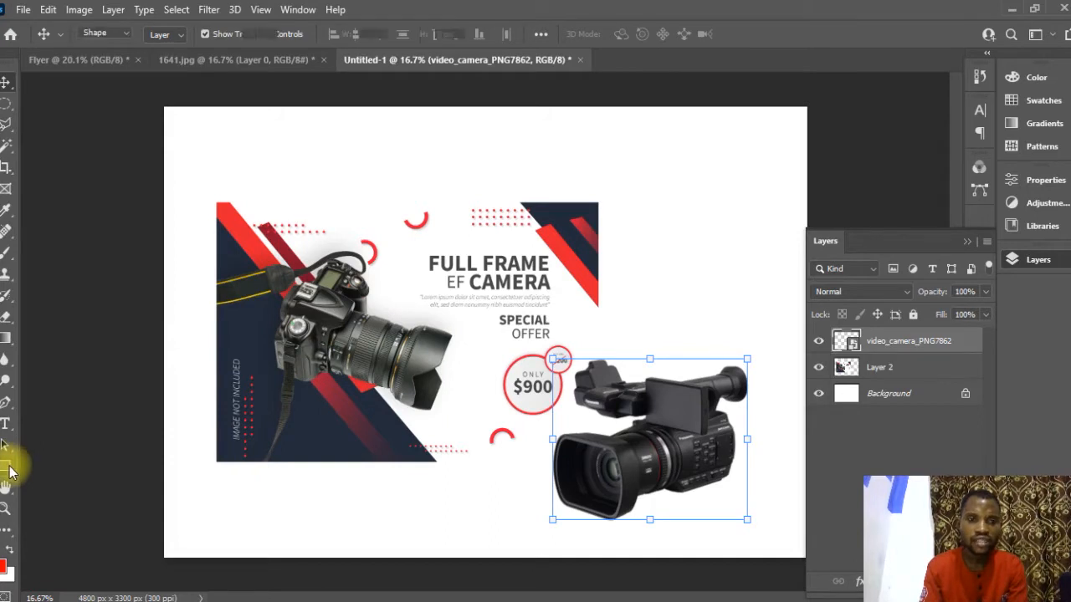
right_click(9, 468)
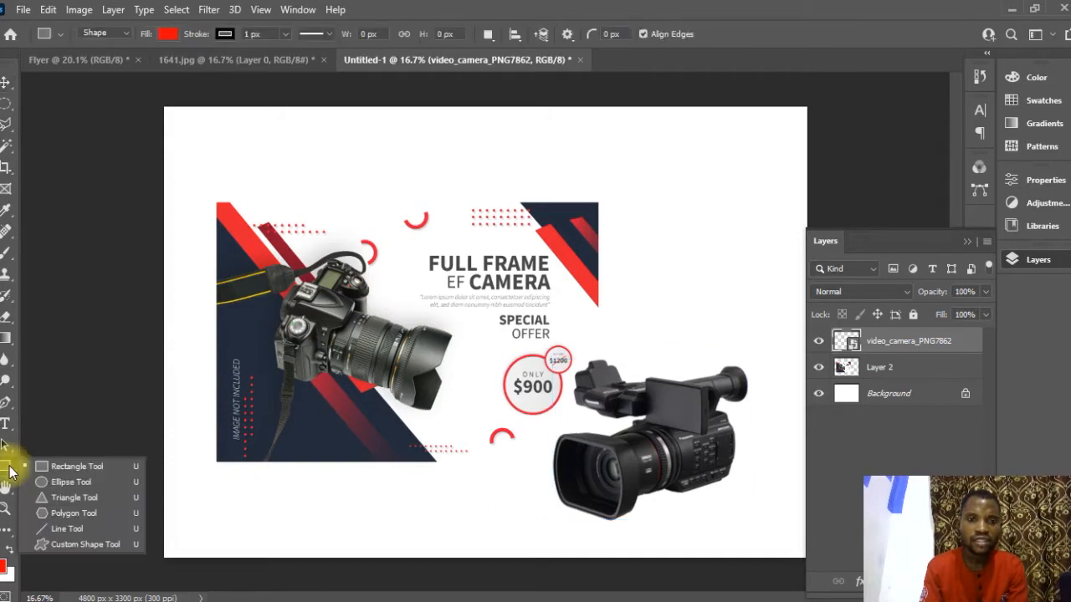
left_click(49, 501)
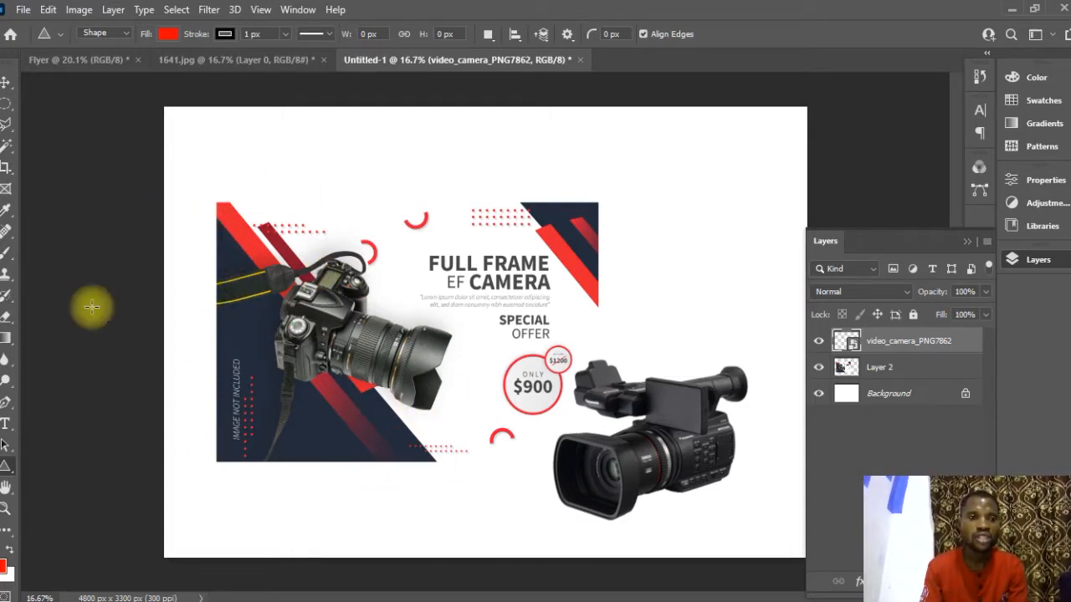
right_click(5, 465)
left_click(41, 502)
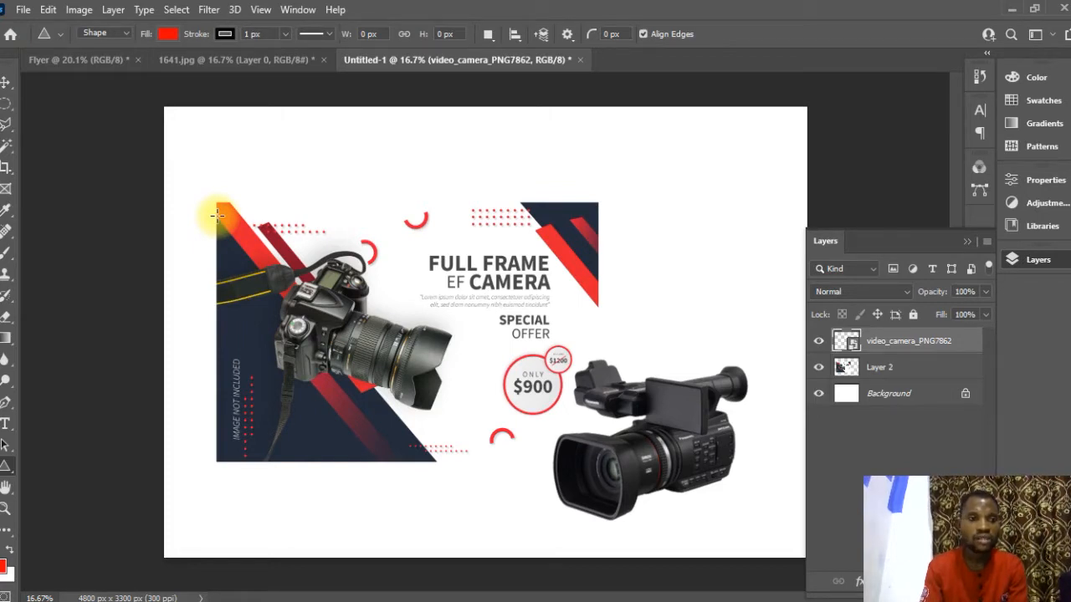
left_click_drag(217, 216, 473, 495)
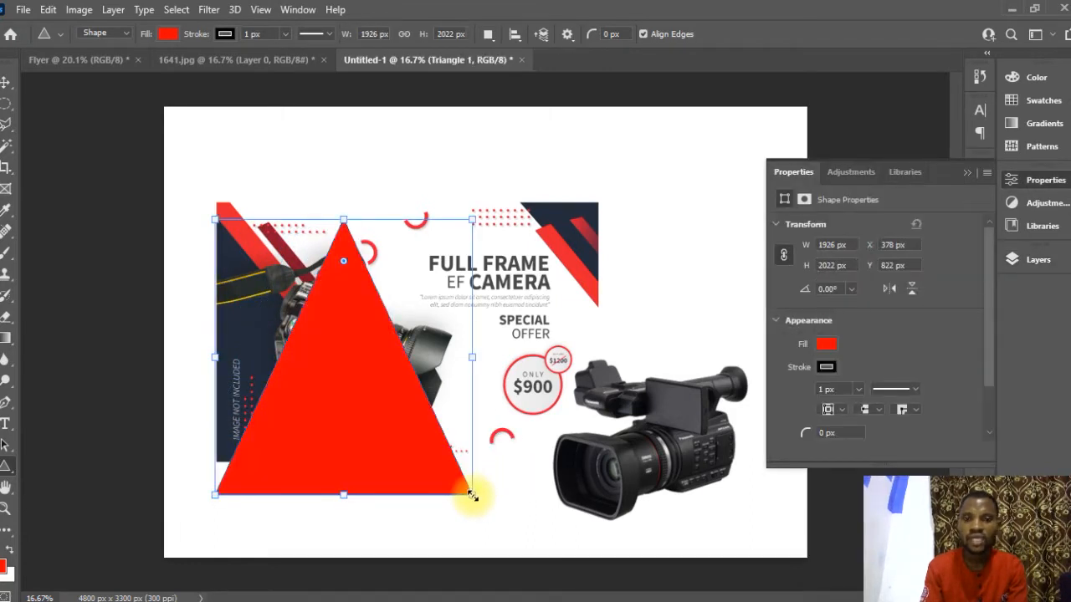
Remove the stroke from the red triangle
left_click(826, 366)
left_click(793, 358)
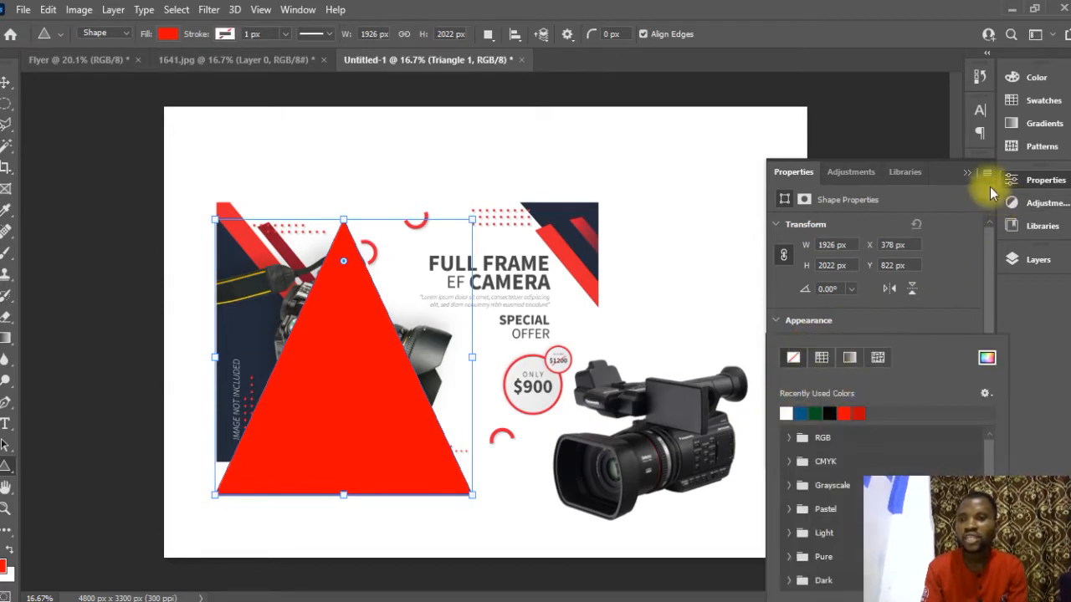
left_click(967, 173)
left_click(967, 174)
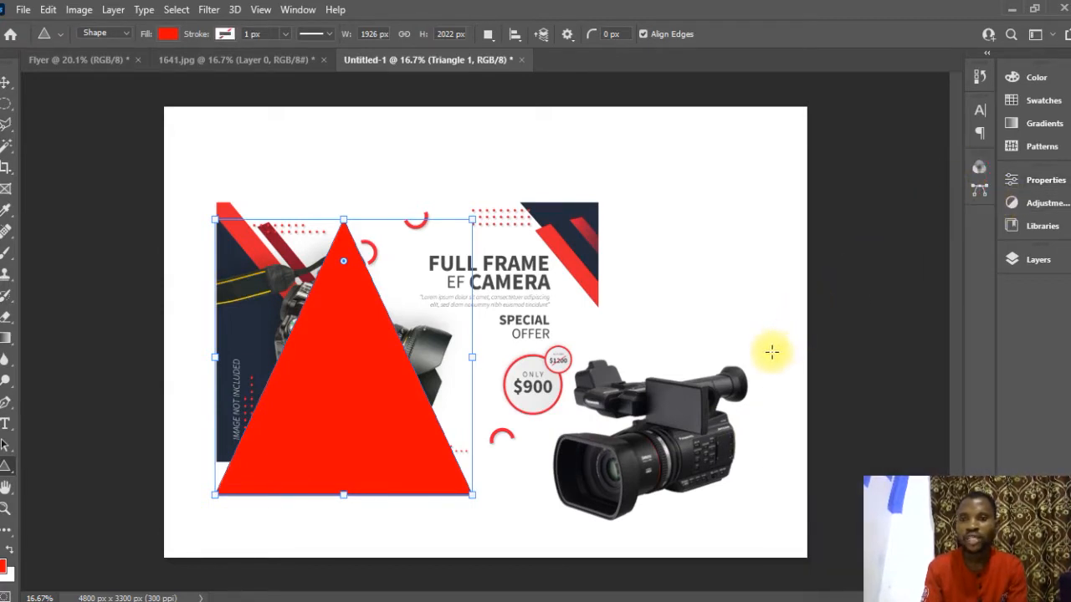
Recolor the Triangle 1 layer with the dark navy 1f2837 sampled from the flyer's background
left_click(1041, 260)
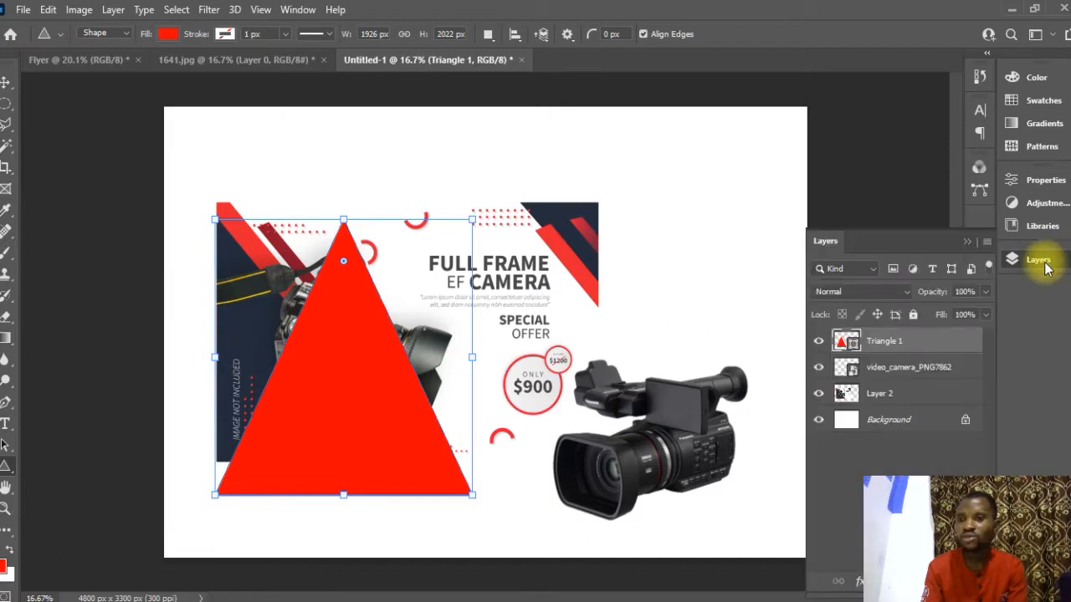
double_click(852, 342)
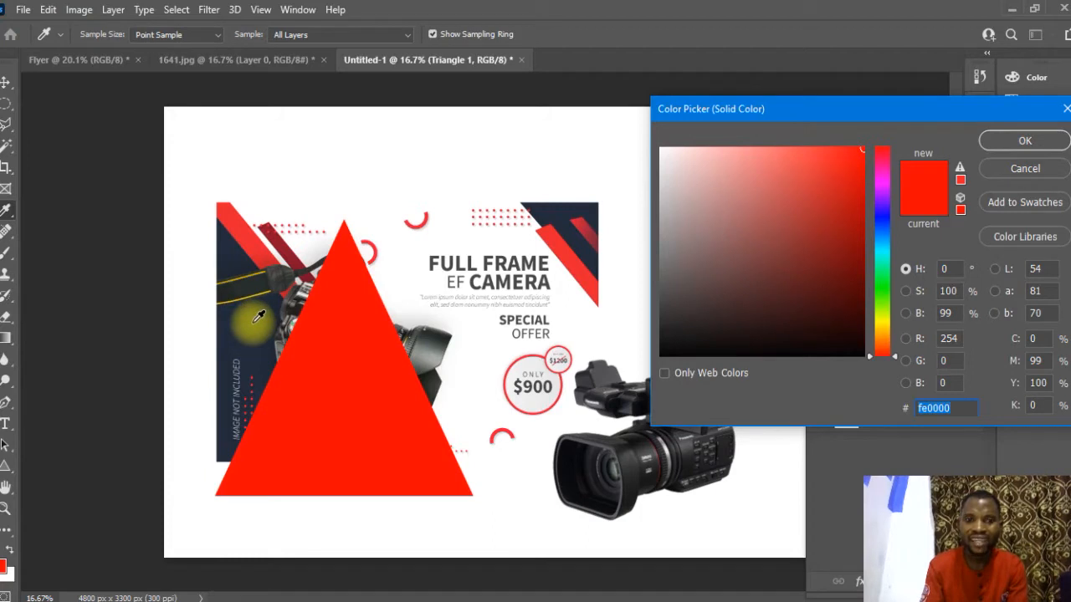
left_click(257, 319)
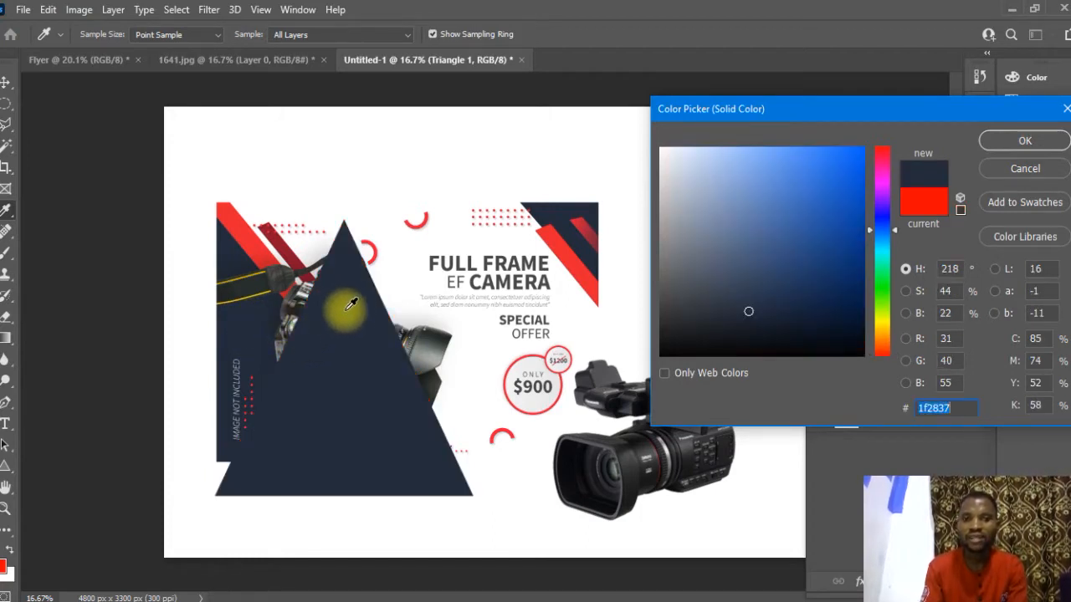
left_click(984, 140)
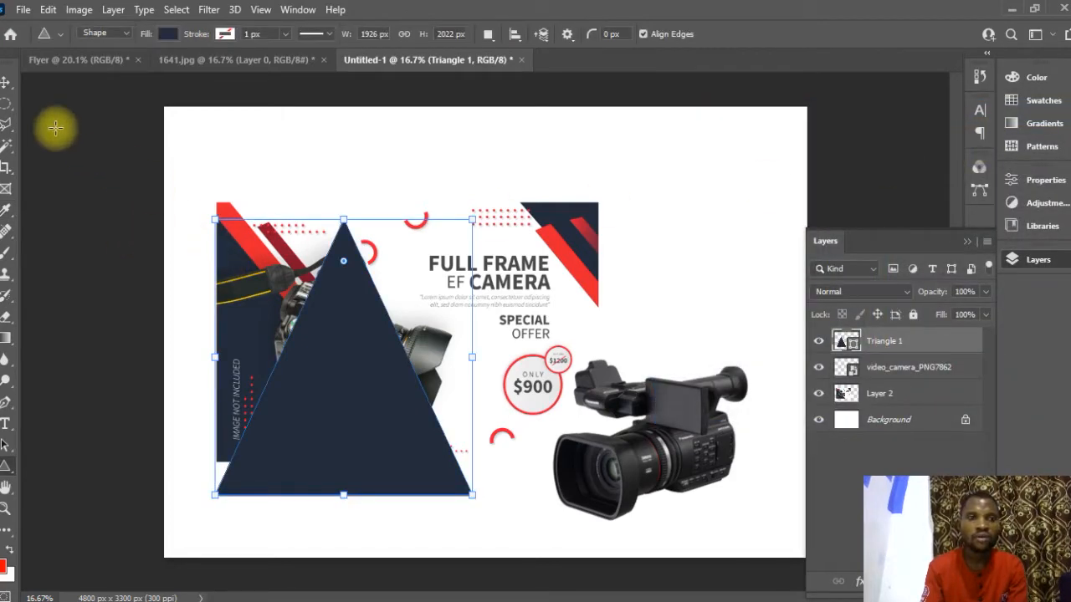
Rotate the navy triangle about 89.72° so it points right, and align its base with the flyer's left edge
left_click(5, 81)
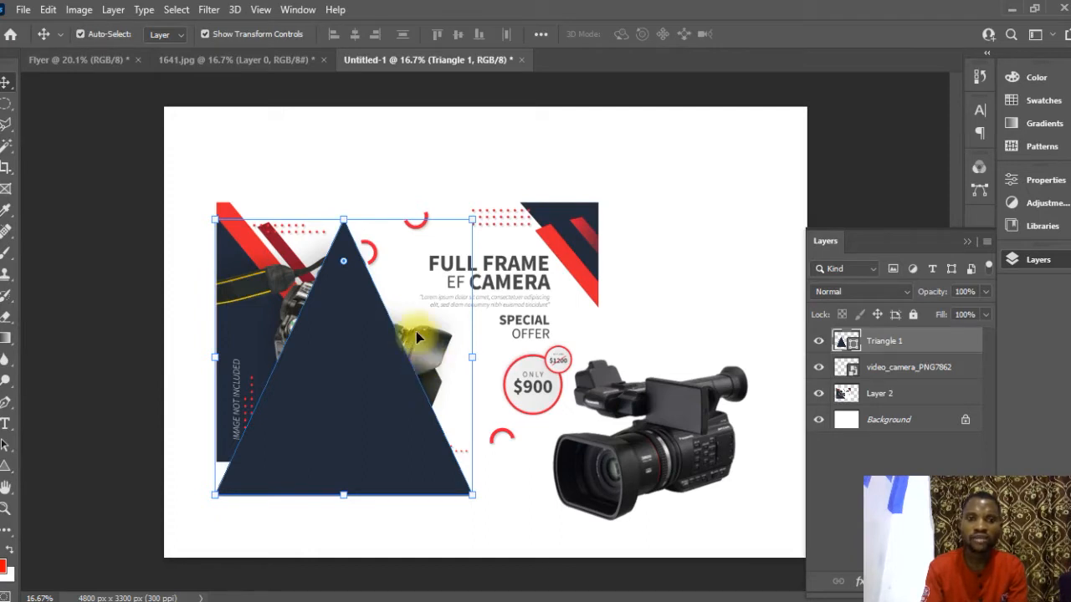
left_click_drag(361, 323, 369, 255)
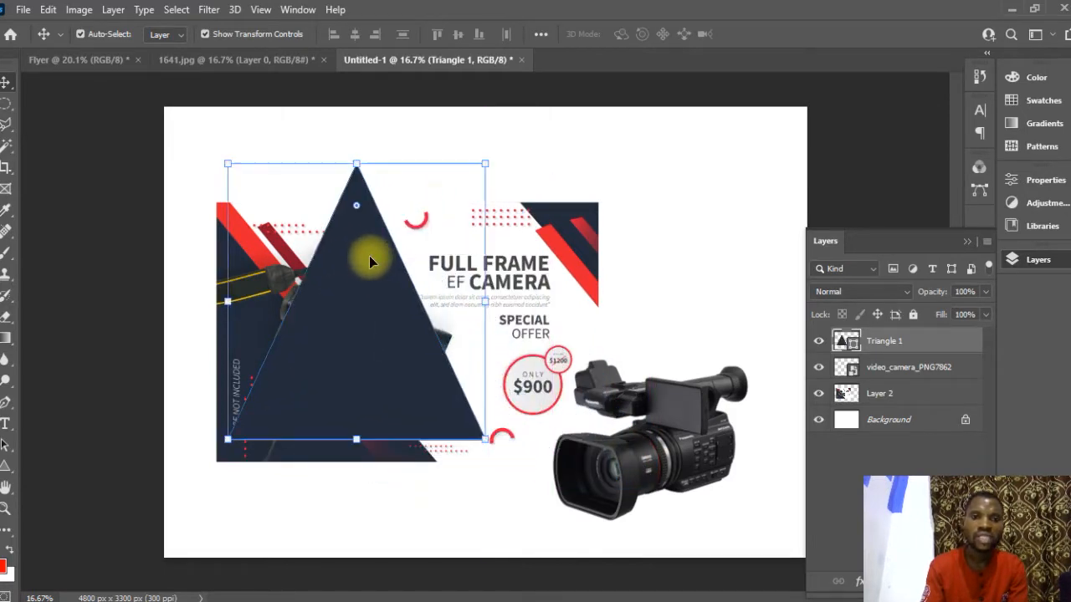
left_click(485, 164)
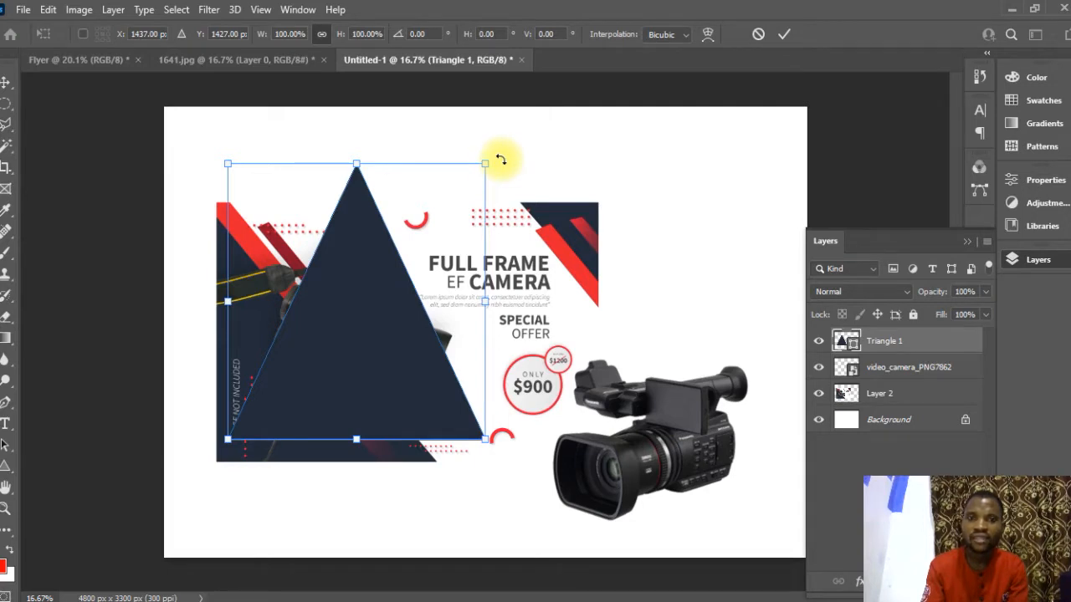
left_click_drag(500, 159, 378, 326)
left_click_drag(298, 281, 522, 362)
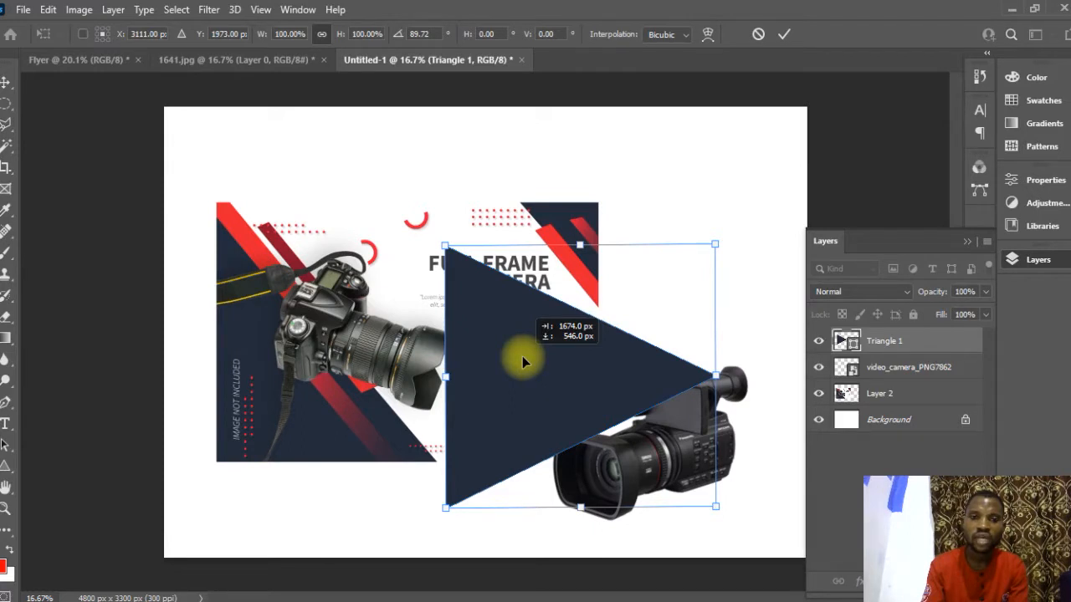
left_click_drag(521, 360, 522, 360)
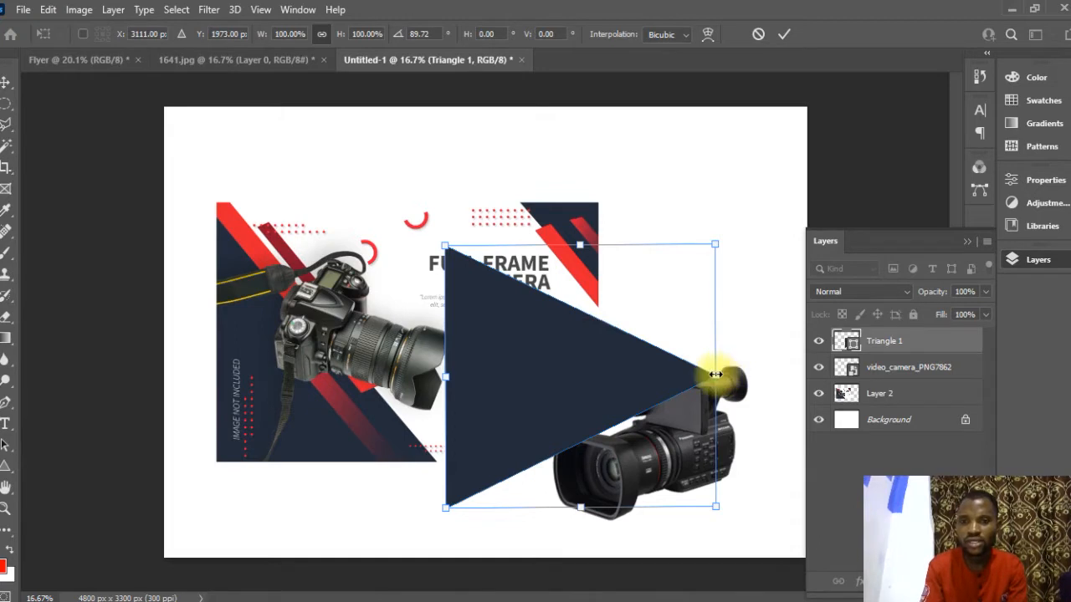
left_click_drag(585, 375, 360, 340)
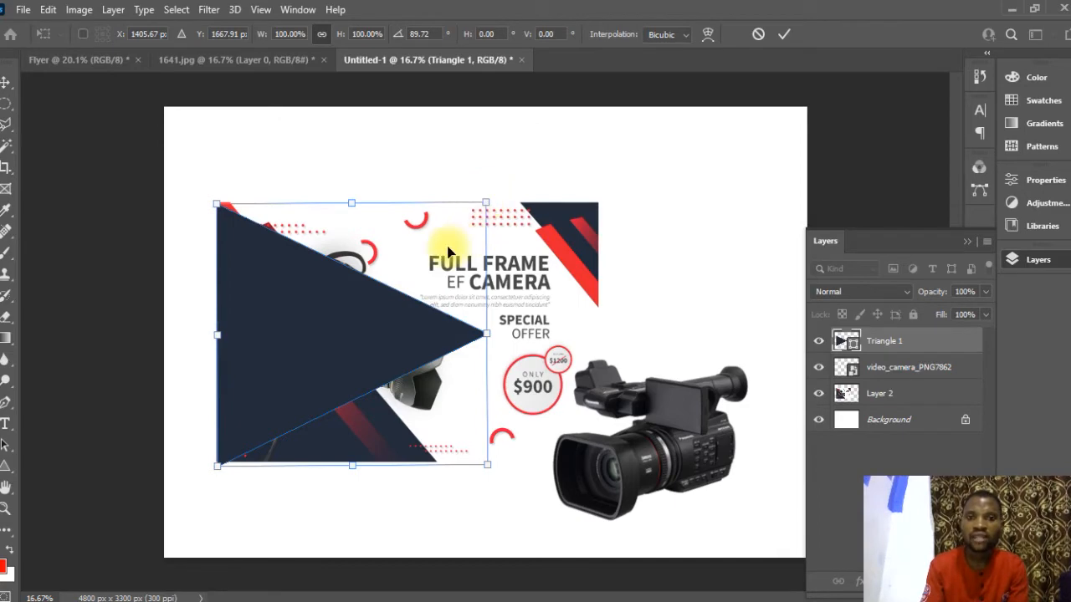
Skew the triangle by its corners into a right-angled shape matching the flyer's lower-left navy area
right_click(448, 251)
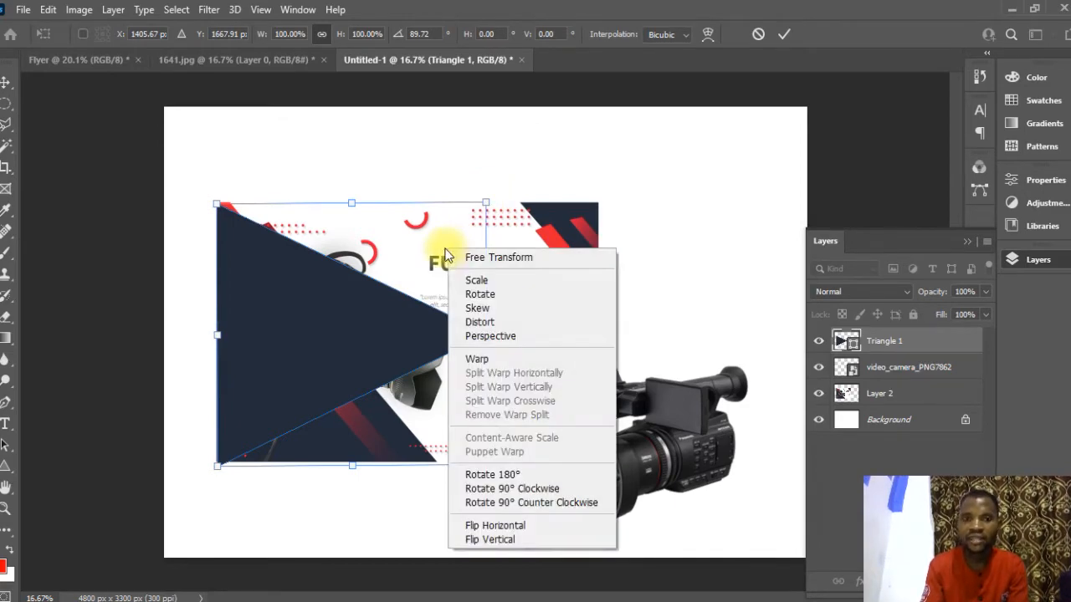
left_click(478, 309)
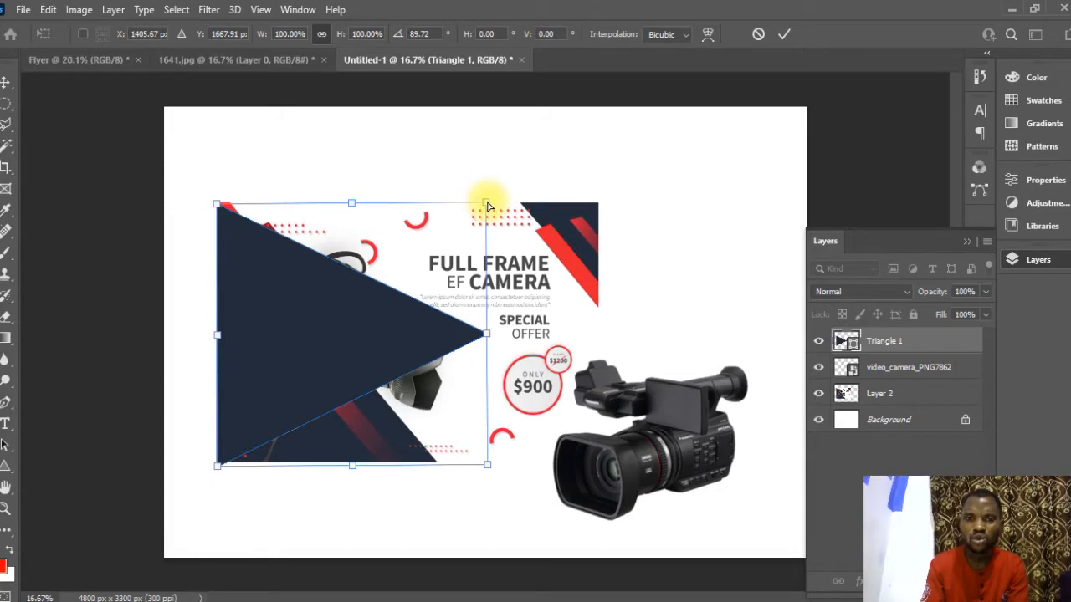
left_click_drag(488, 210, 416, 459)
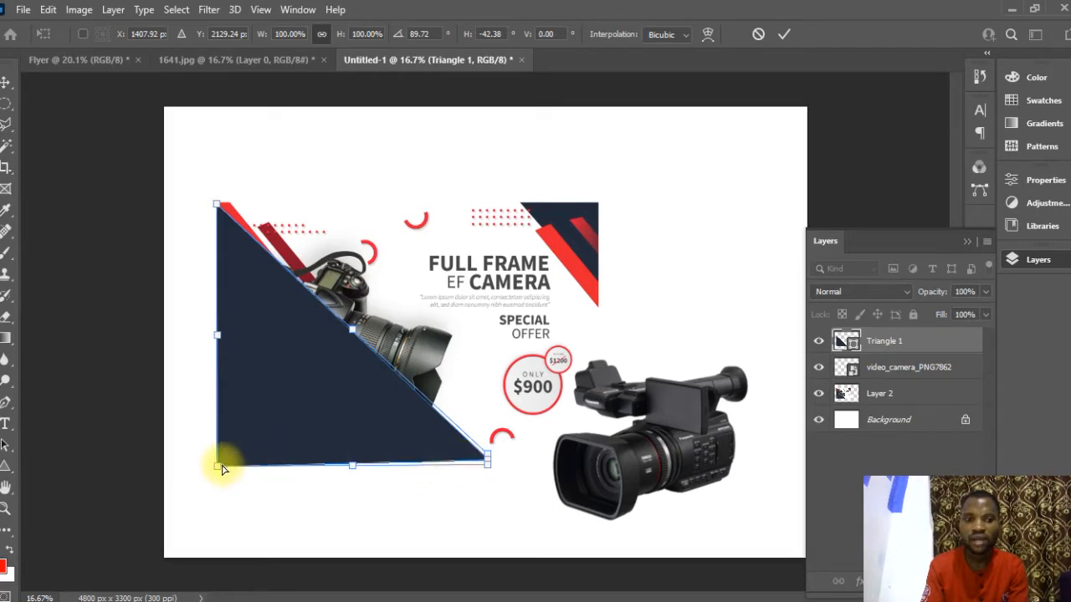
mouse_move(214, 467)
left_mouse_down()
mouse_move(210, 457)
mouse_move(219, 463)
left_mouse_up()
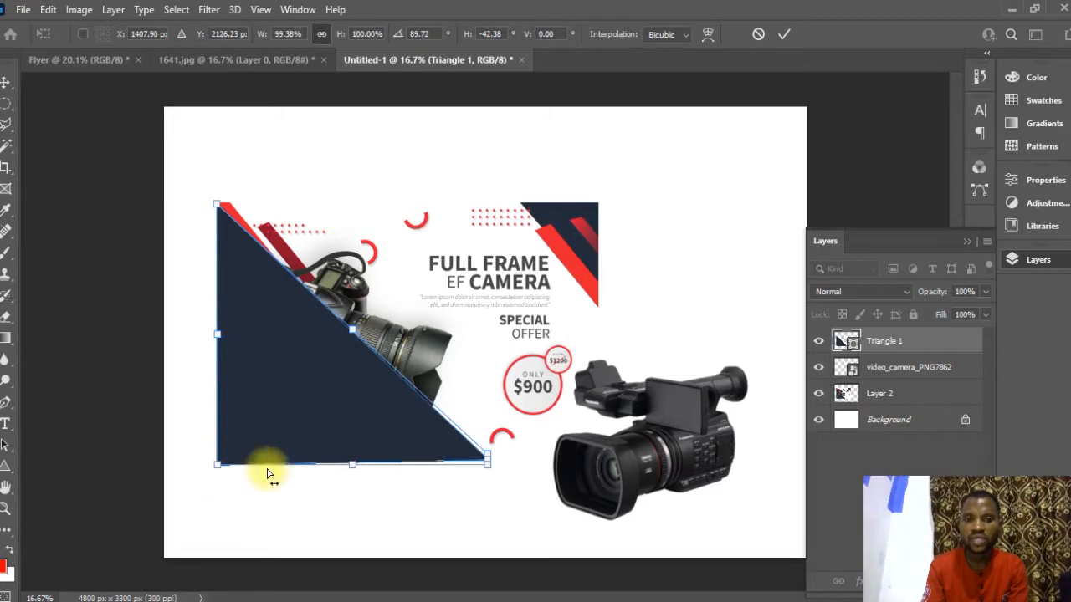
left_click_drag(487, 465, 405, 502)
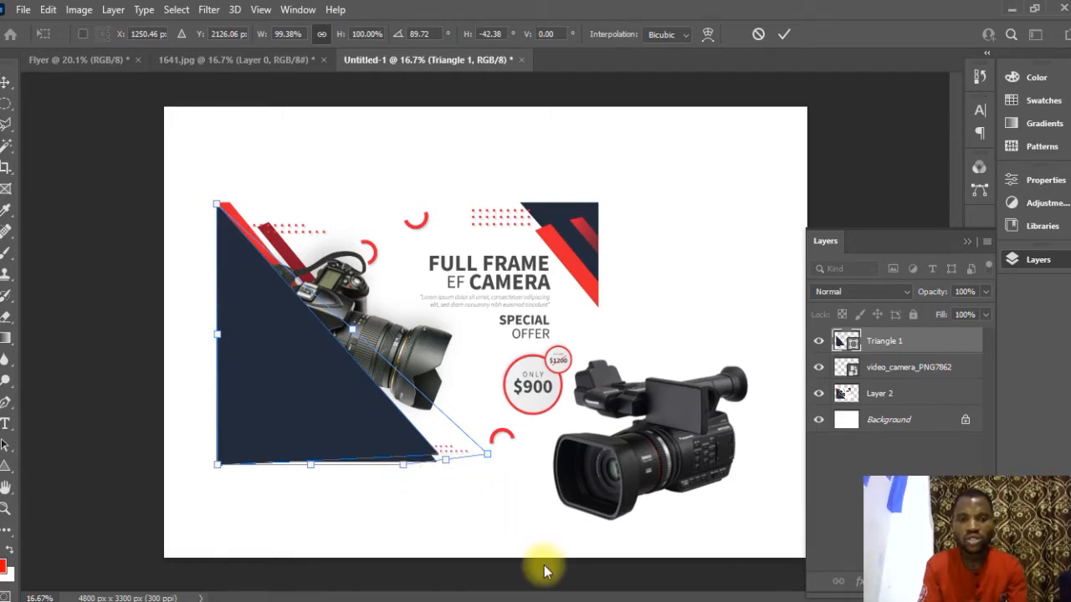
Fine-tune the skewed triangle's lower-right corner toward the tip of the flyer's navy area and apply the transformation
scroll(518, 511, "up", 5)
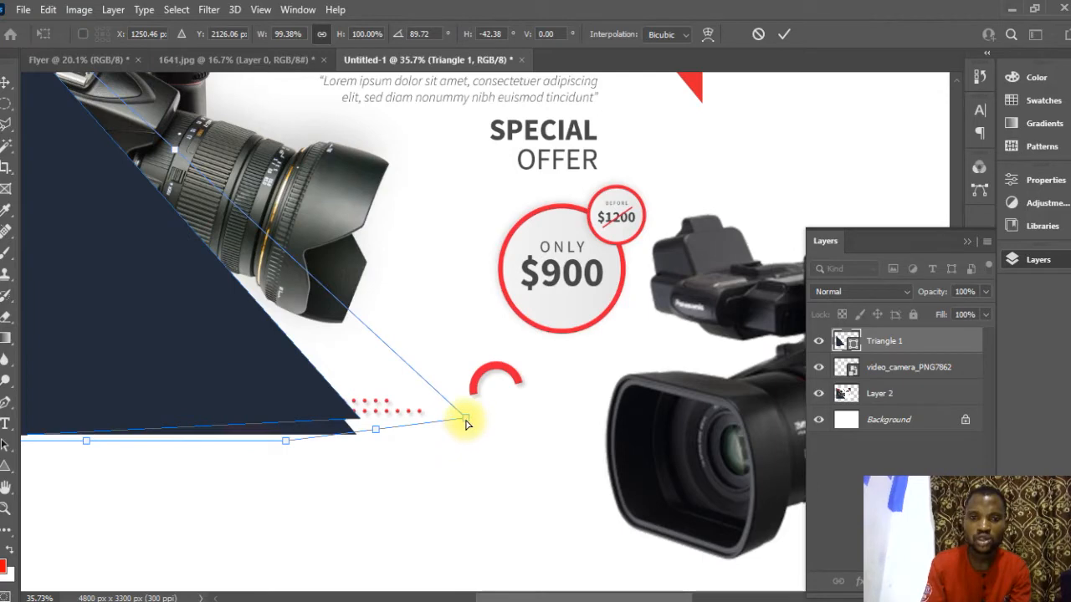
left_click_drag(466, 421, 427, 476)
left_click_drag(355, 437, 355, 454)
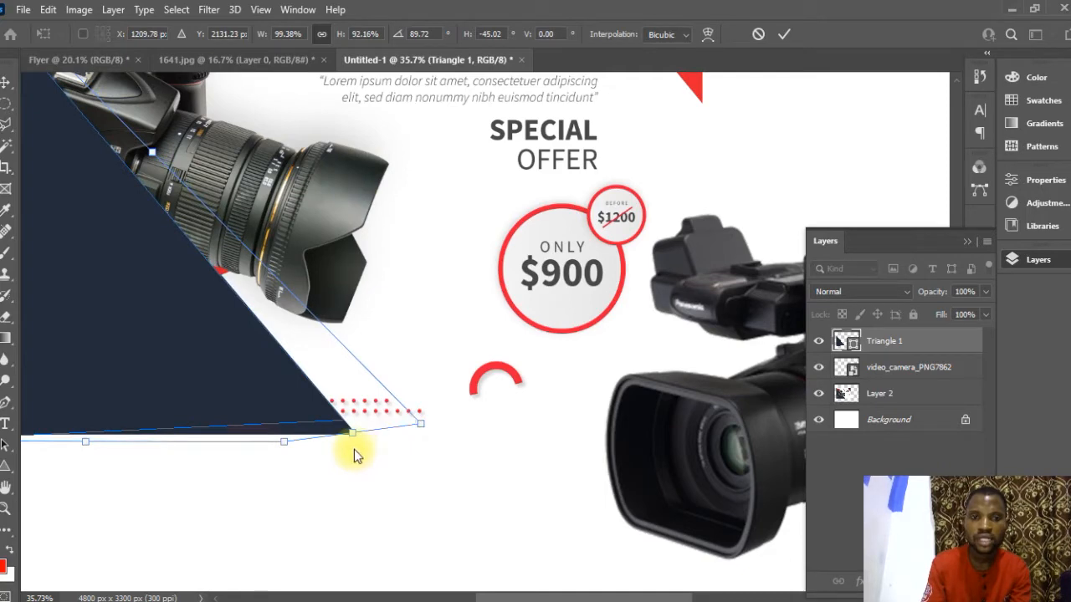
left_click_drag(422, 428, 408, 464)
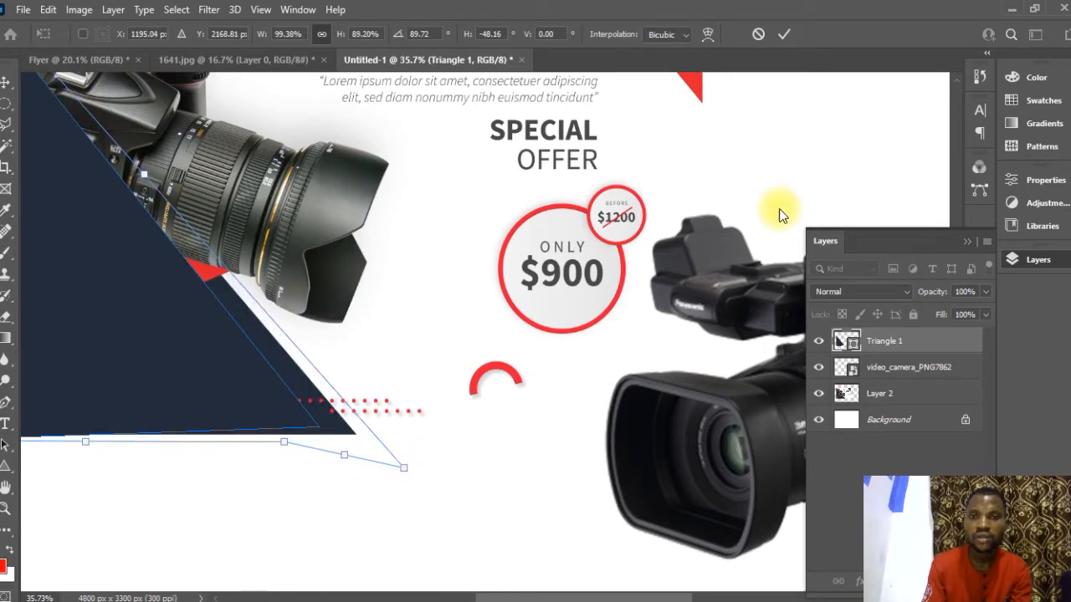
scroll(627, 219, "down", 3)
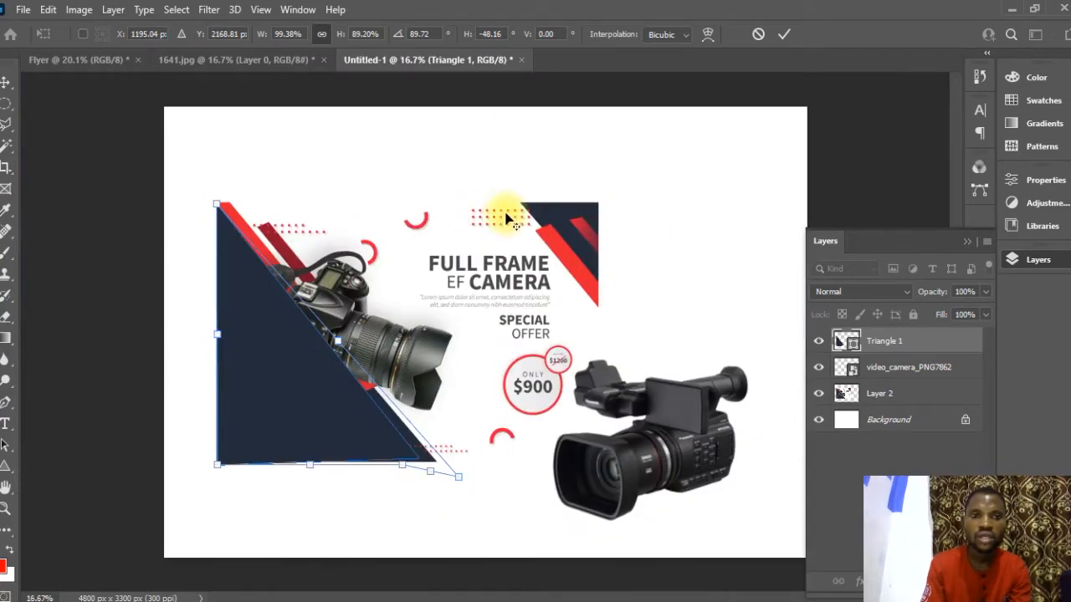
left_click(783, 34)
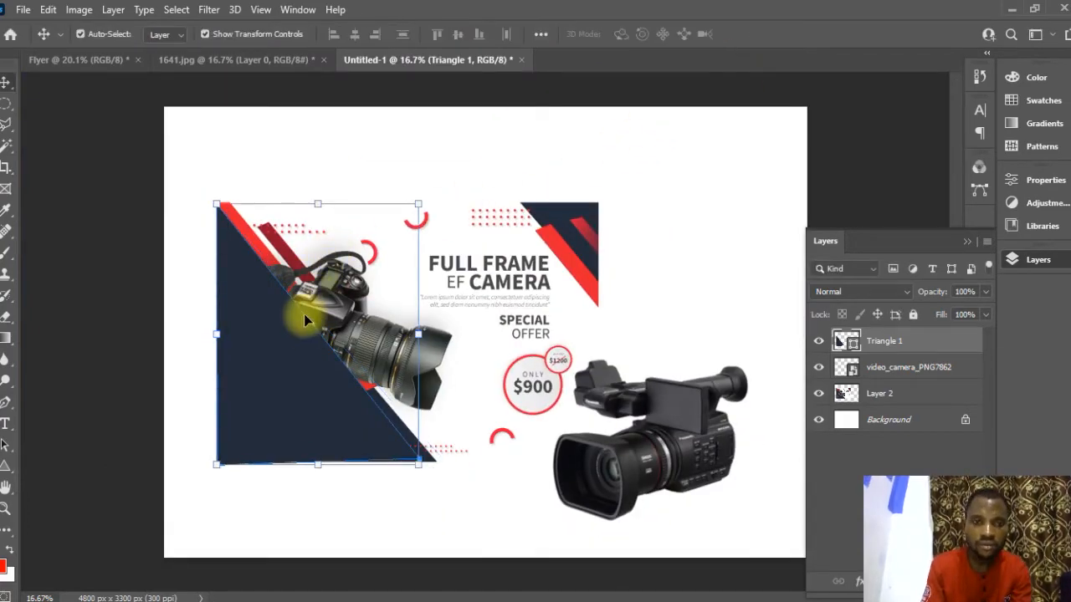
Move the navy triangle off the flyer's left side to the area above the video camera
left_click(124, 366)
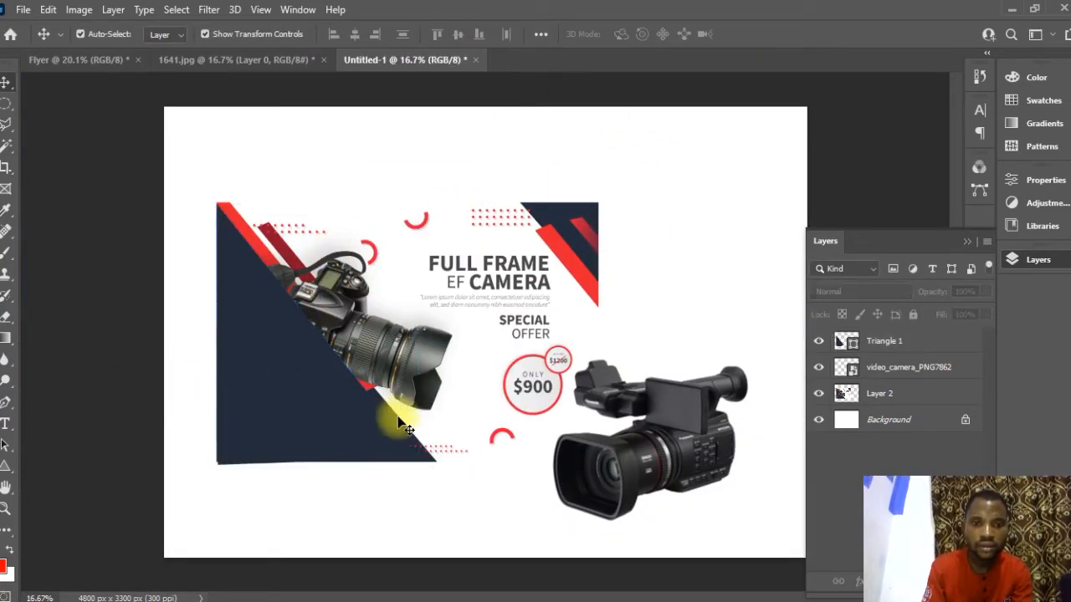
left_click_drag(306, 401, 588, 317)
left_click_drag(597, 282, 550, 330)
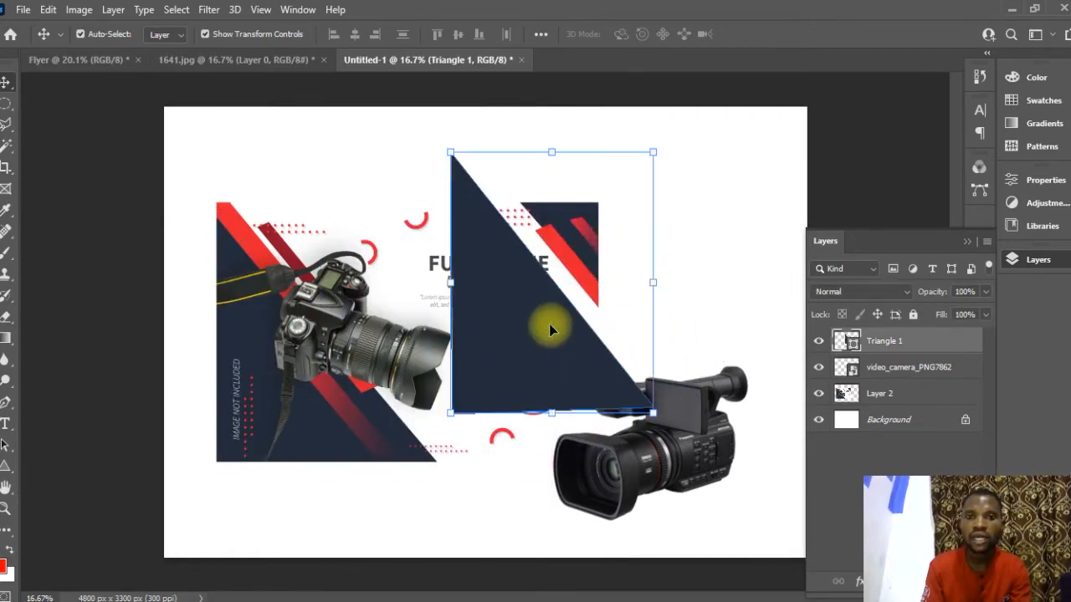
Show the rulers and place a horizontal guide along the base of the navy triangle
left_click(261, 10)
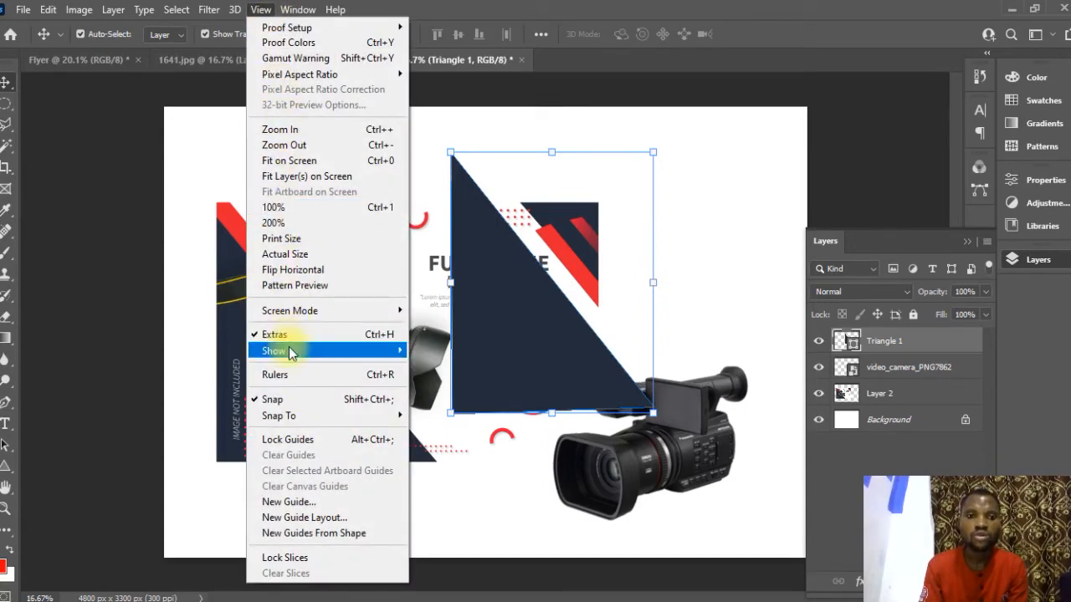
left_click(294, 382)
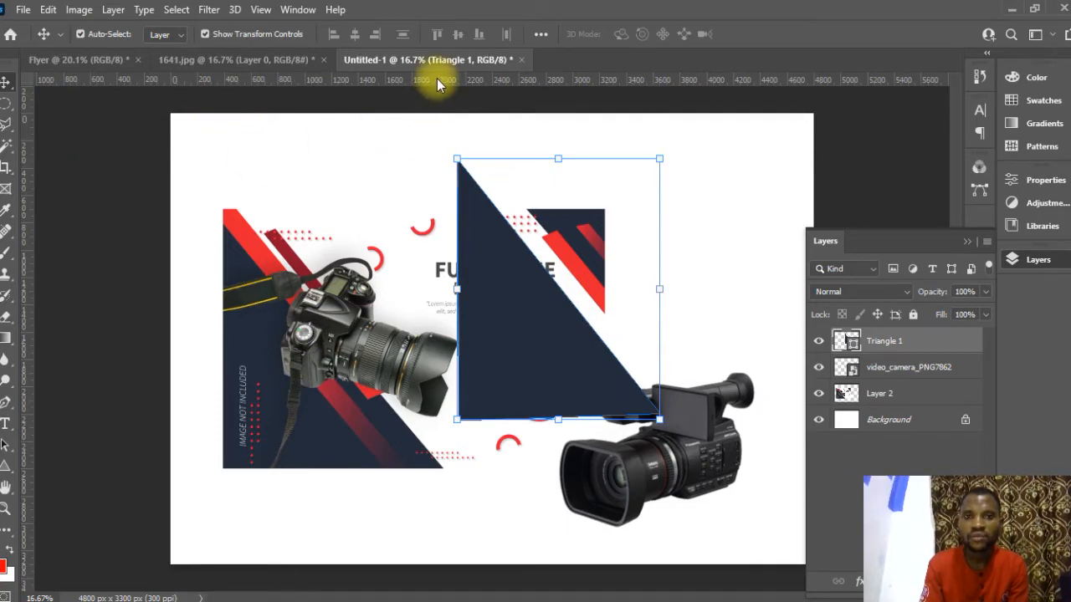
left_click_drag(439, 82, 480, 421)
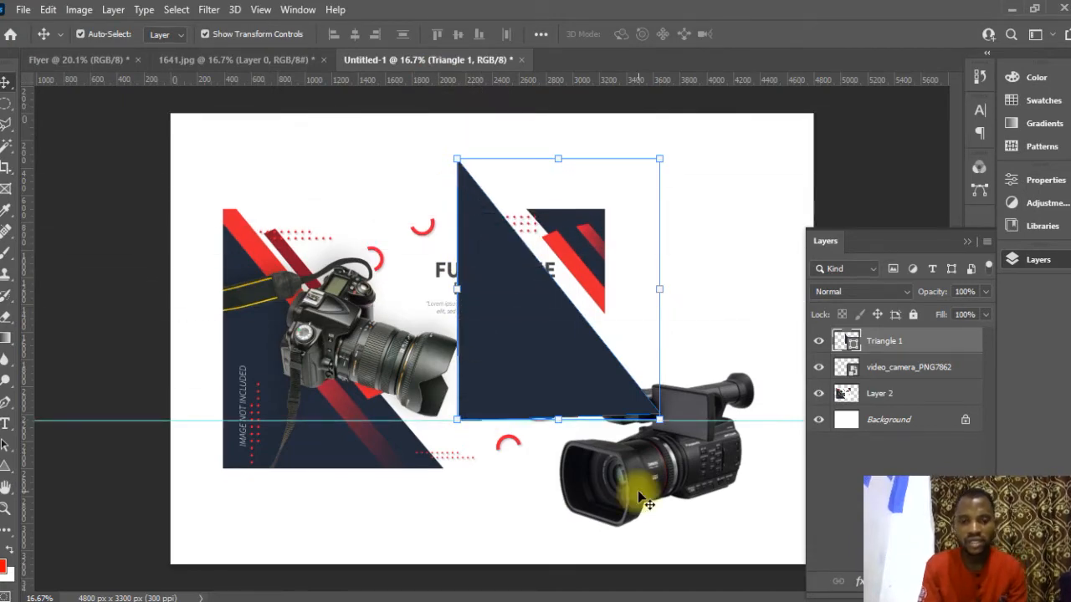
Skew the navy triangle's lower-right corner down until its tip meets the horizontal guide
scroll(662, 482, "up", 1)
scroll(661, 475, "up", 4)
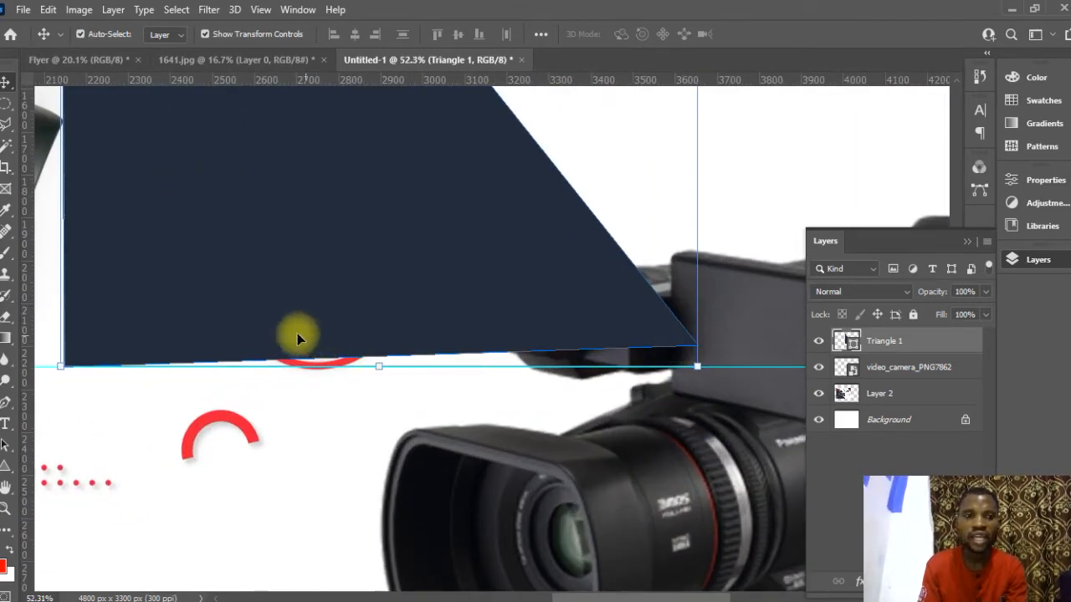
left_click_drag(600, 329, 604, 323)
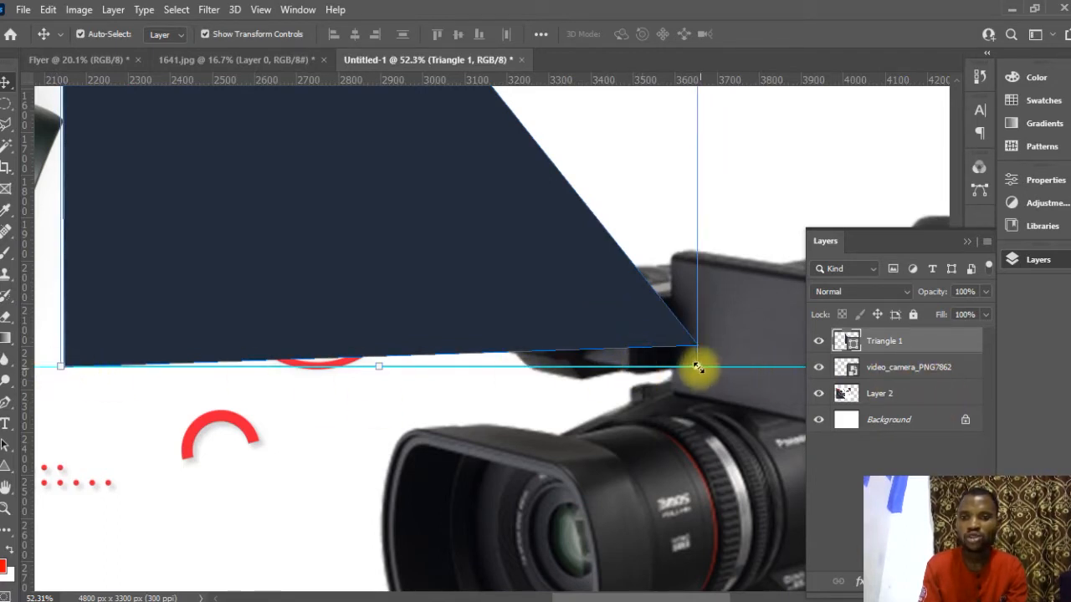
right_click(678, 335)
left_click(681, 338)
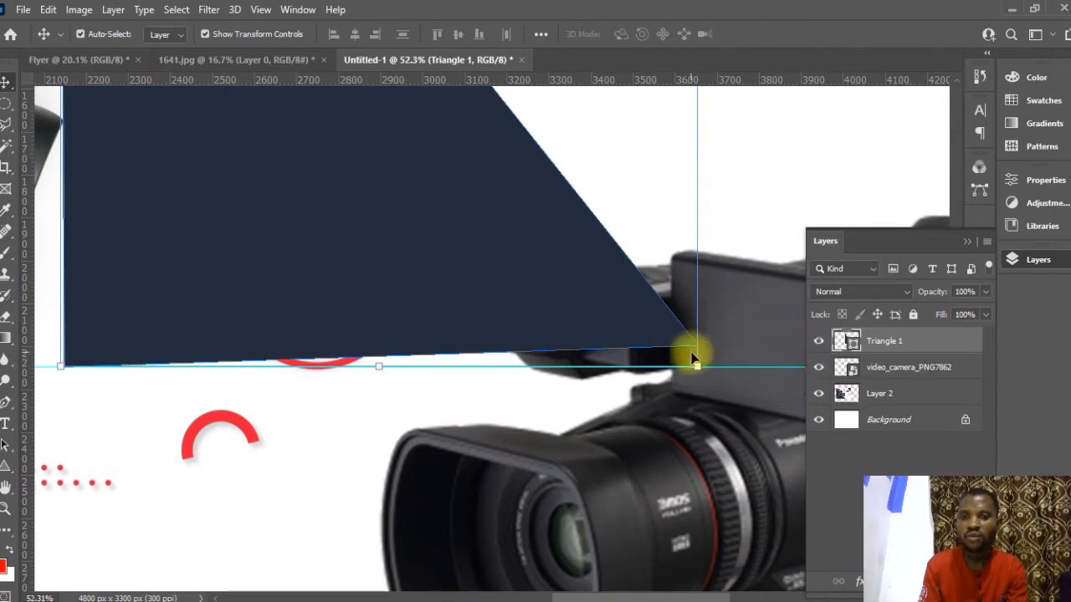
left_click(693, 365)
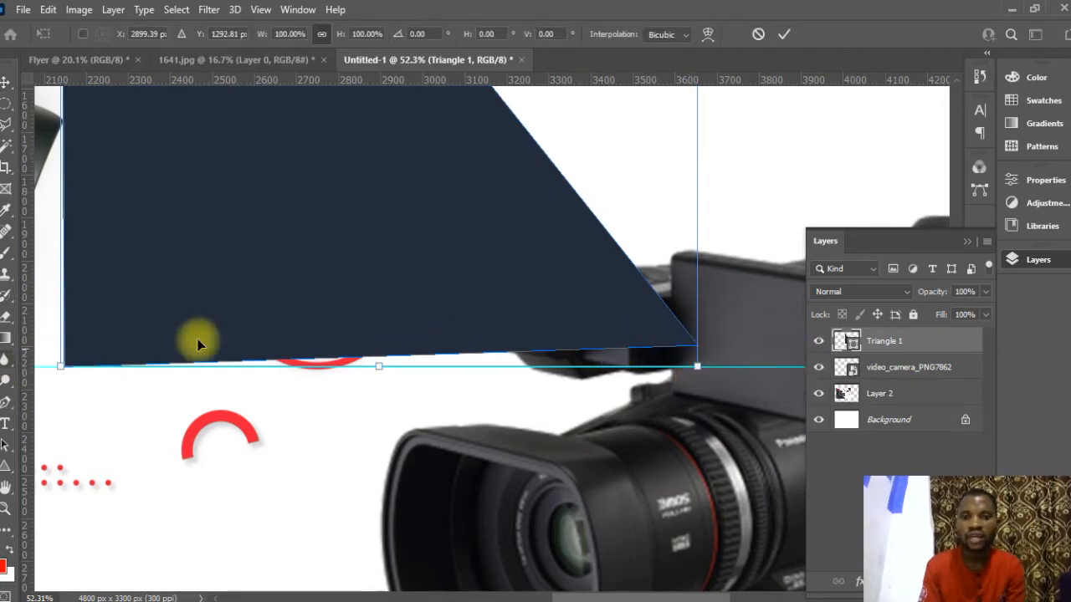
right_click(596, 288)
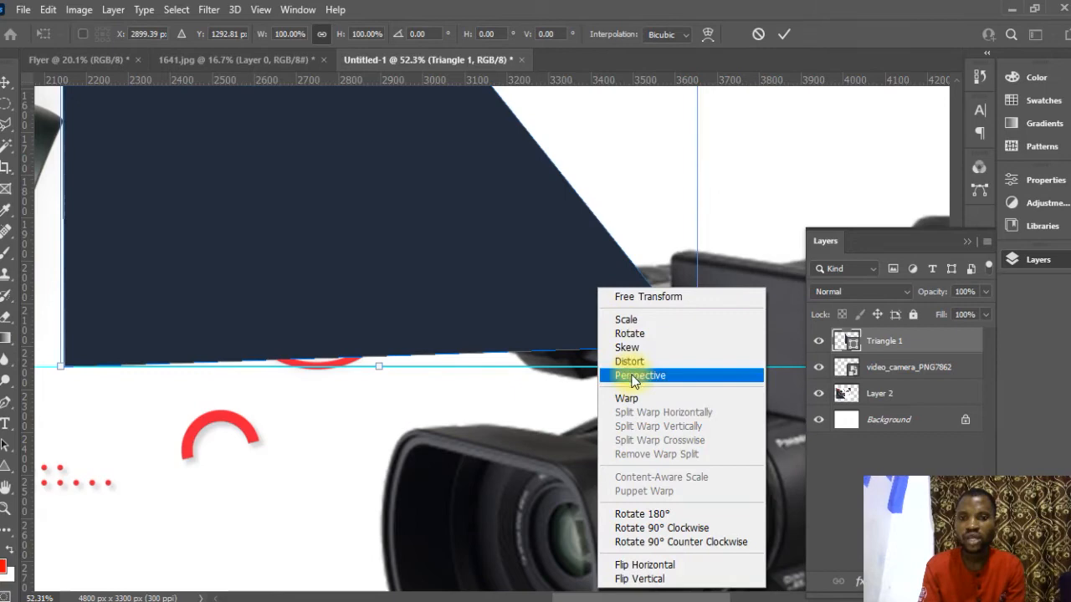
left_click(590, 251)
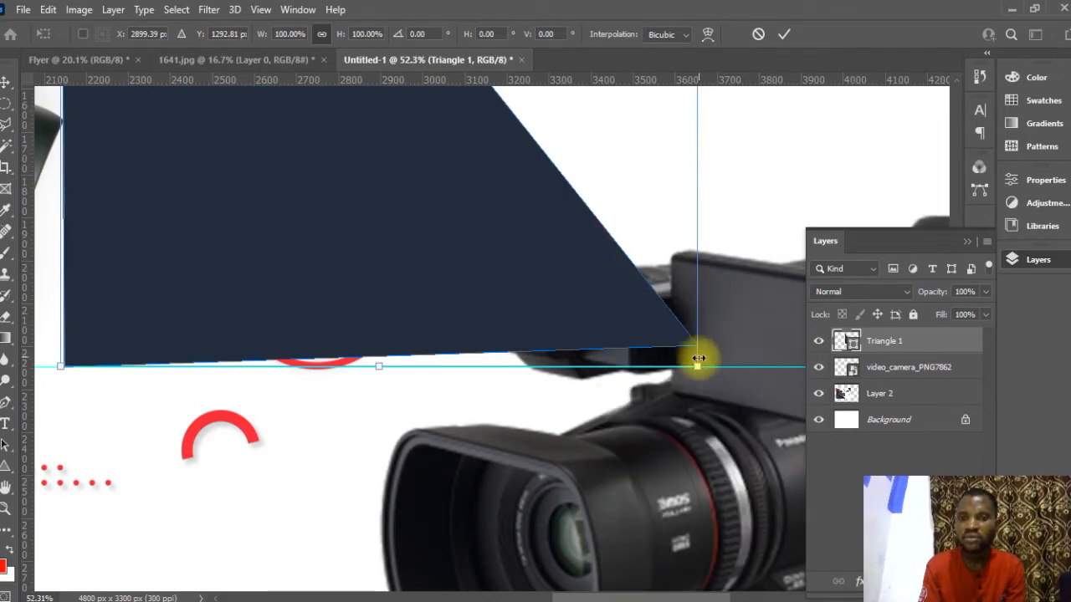
right_click(644, 328)
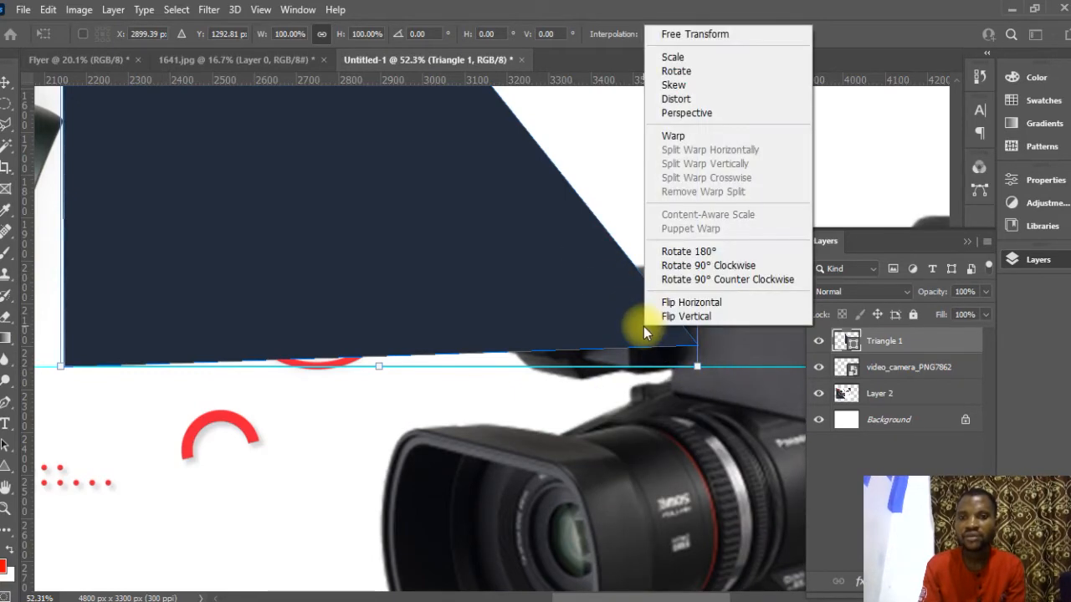
left_click(674, 85)
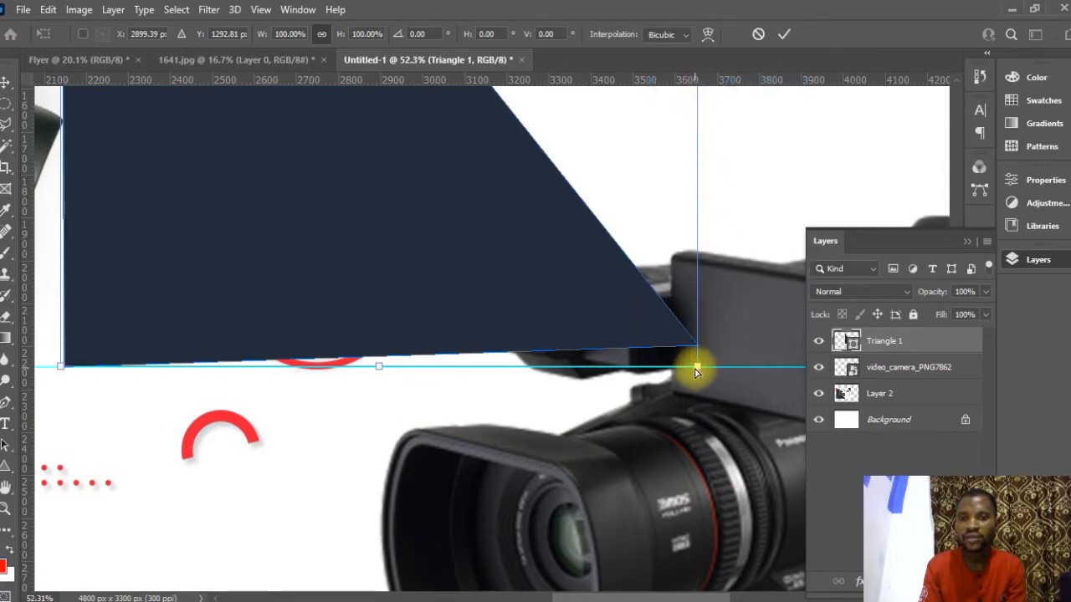
left_click_drag(697, 369, 701, 394)
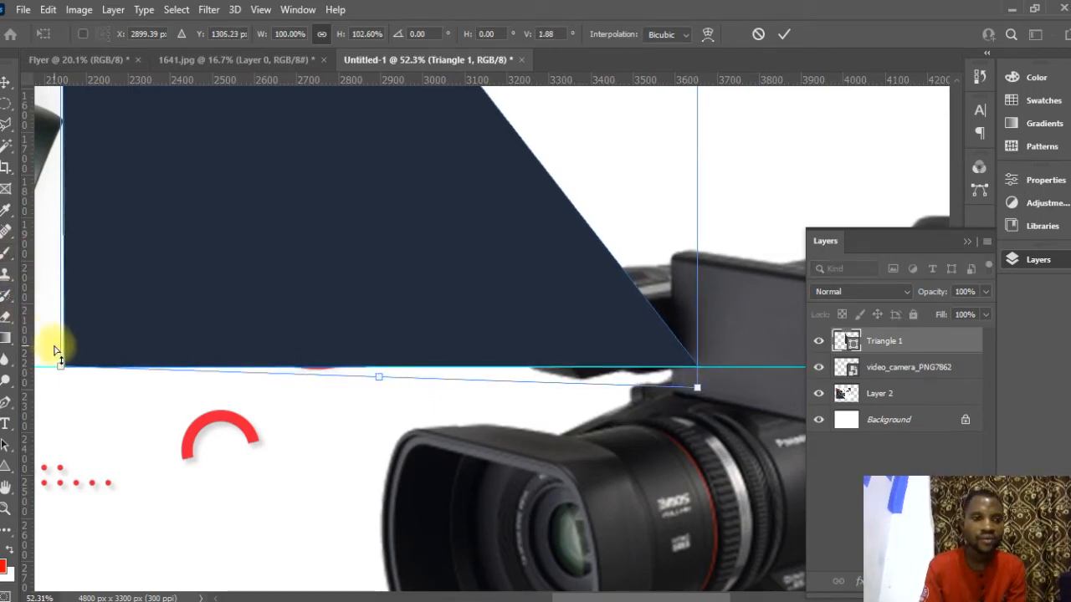
Shift the skewed triangle's lower-left corner slightly outward to straighten its vertical edge, apply the transformation and deselect the triangle
left_click_drag(63, 369, 57, 361)
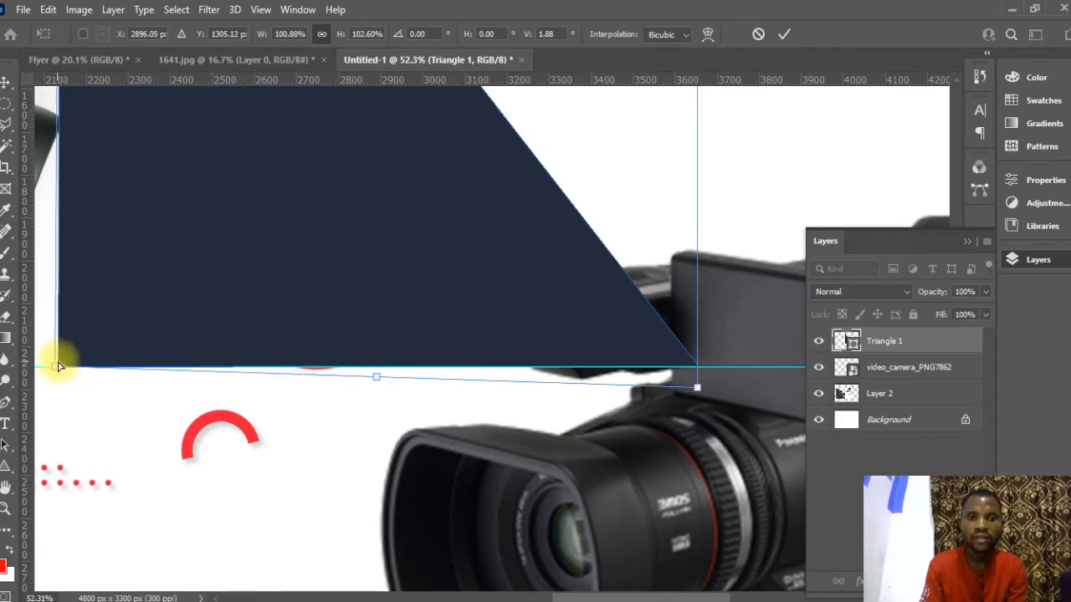
left_click(783, 33)
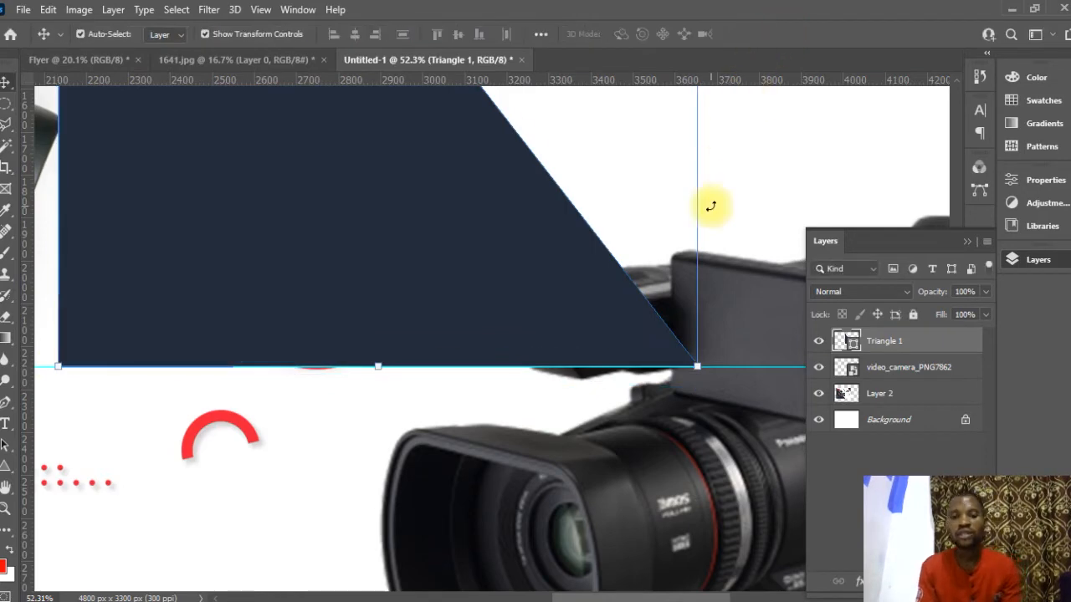
scroll(526, 217, "down", 6)
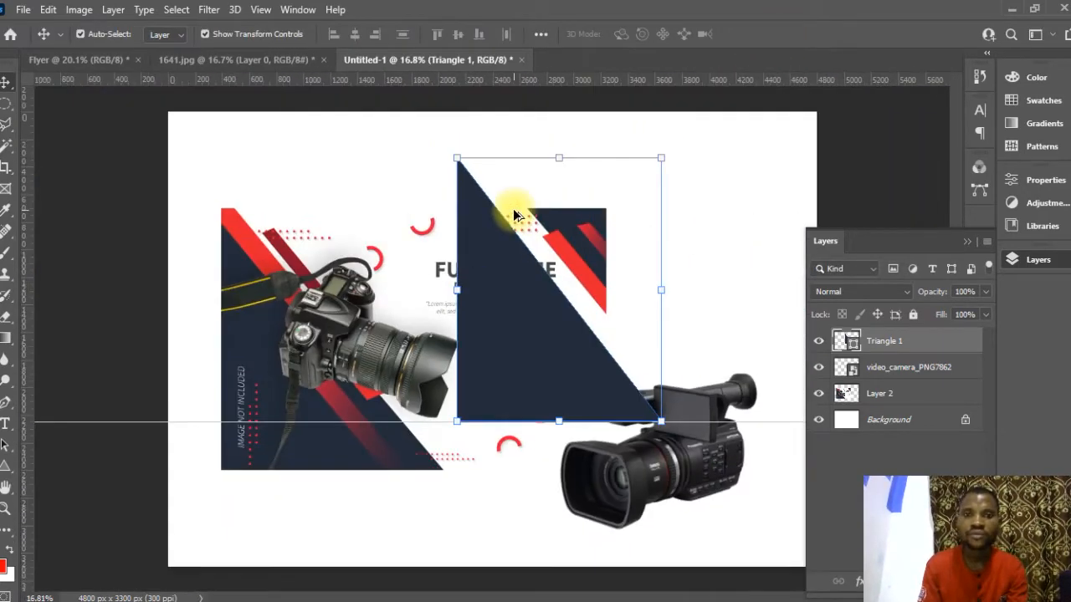
left_click(81, 256)
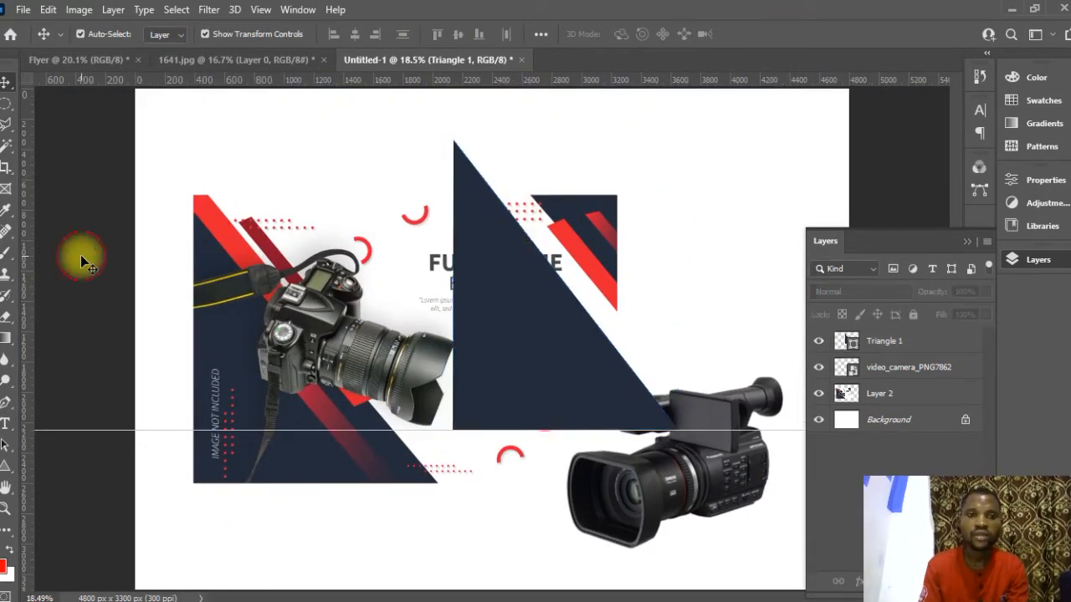
Move the reference flyer up near the canvas's top edge and place the navy triangle at the lower left, flush with the flyer's left edge
left_click_drag(502, 291, 483, 345)
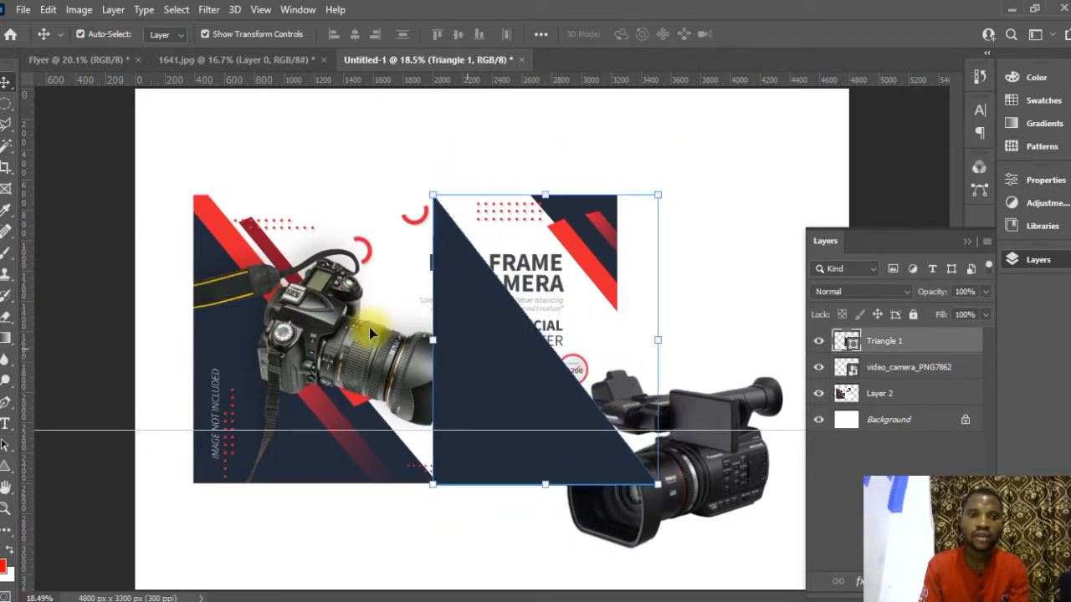
left_click(224, 217)
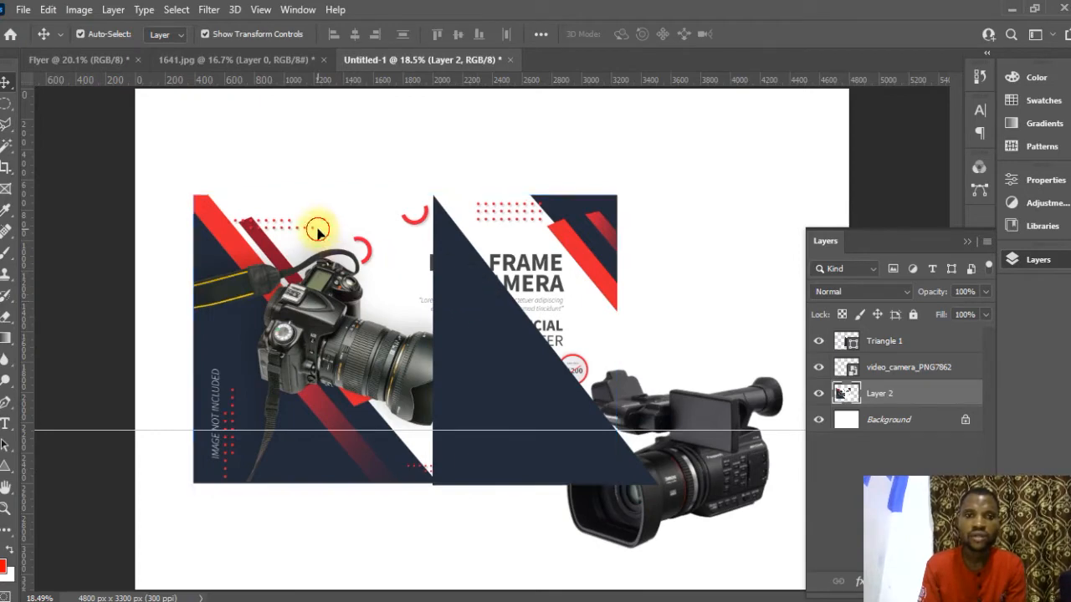
left_click_drag(318, 251, 314, 155)
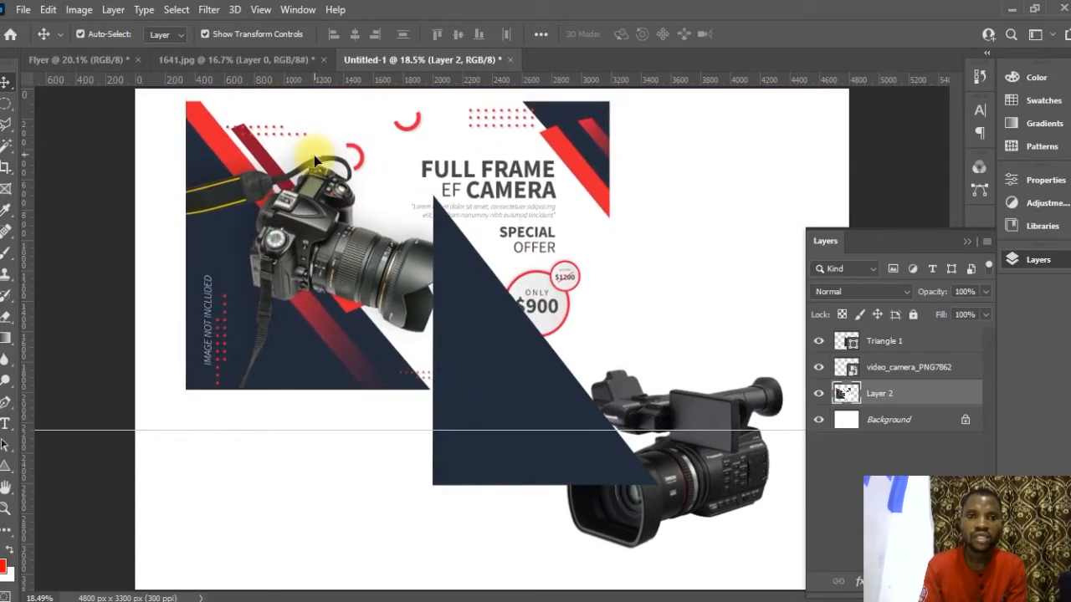
left_click_drag(496, 359, 244, 414)
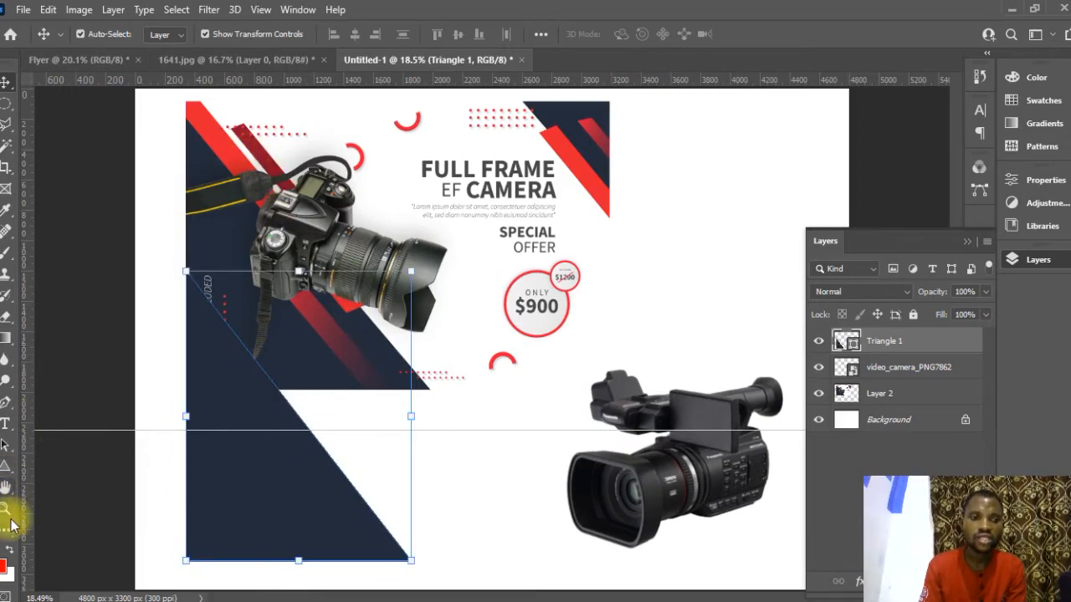
Set the foreground colour to the red sampled from the reference flyer's diagonal stripe
left_click(6, 569)
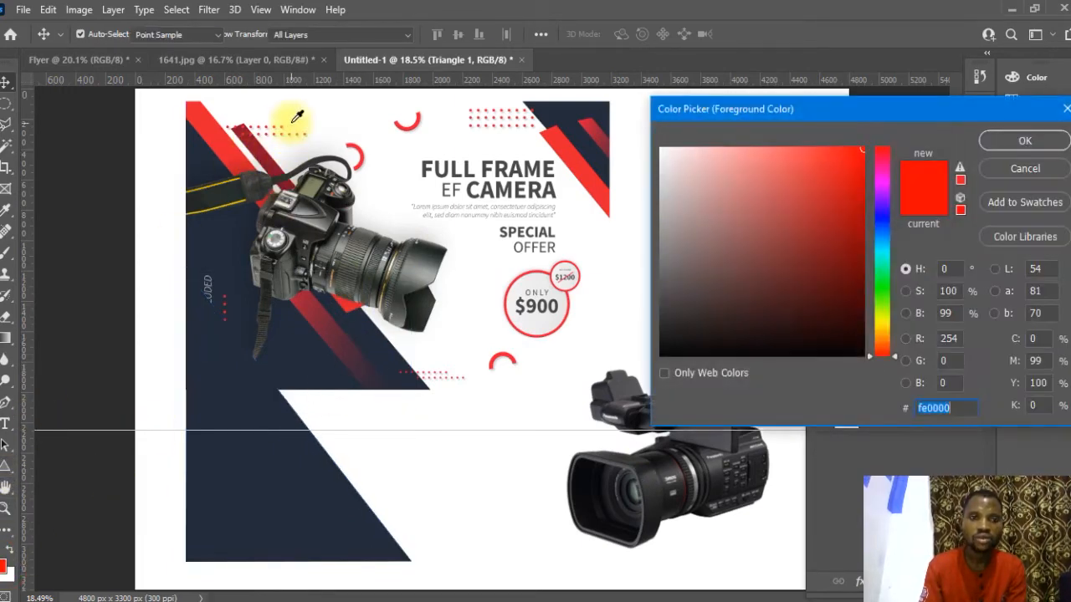
left_click(233, 144)
left_click(1003, 140)
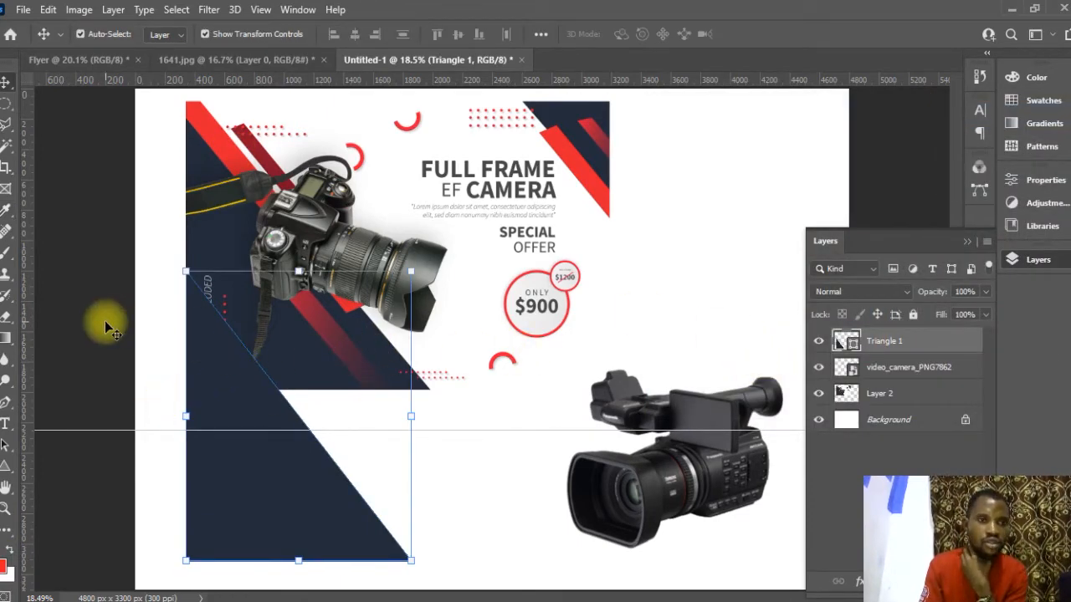
Draw a narrow vertical rectangle about 142 × 1799 px over the navy areas and bring the layer list back into view
right_click(15, 462)
left_click(62, 470)
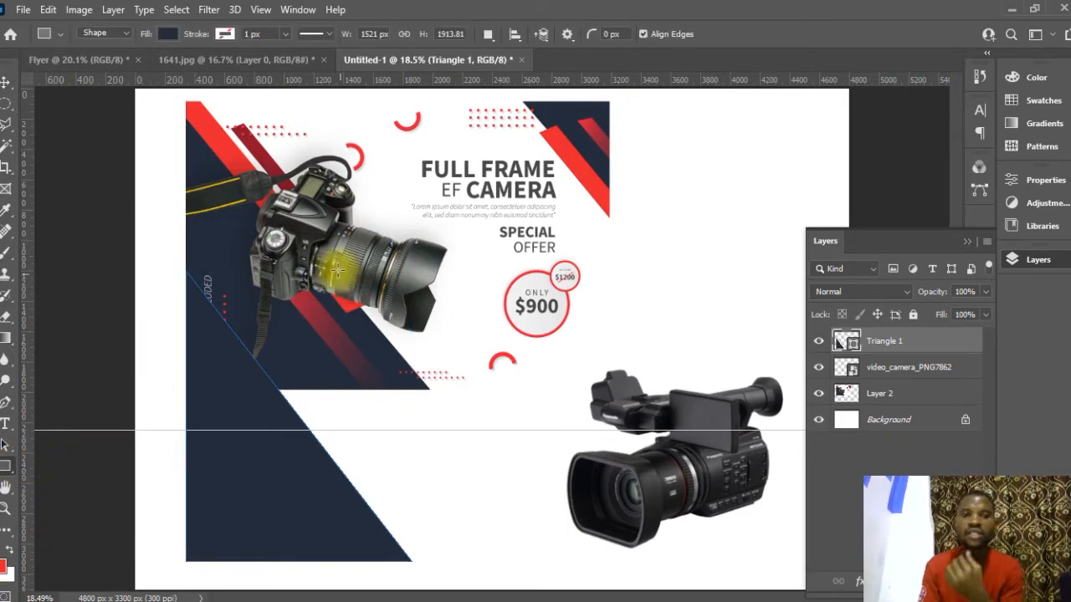
left_click_drag(206, 252, 227, 524)
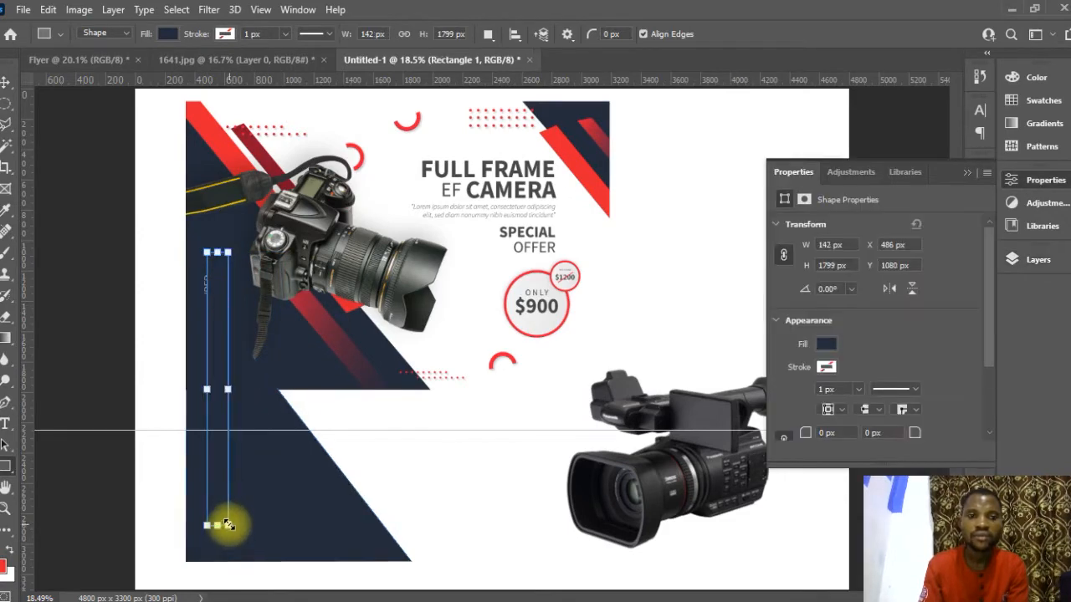
left_click(964, 172)
left_click(1035, 260)
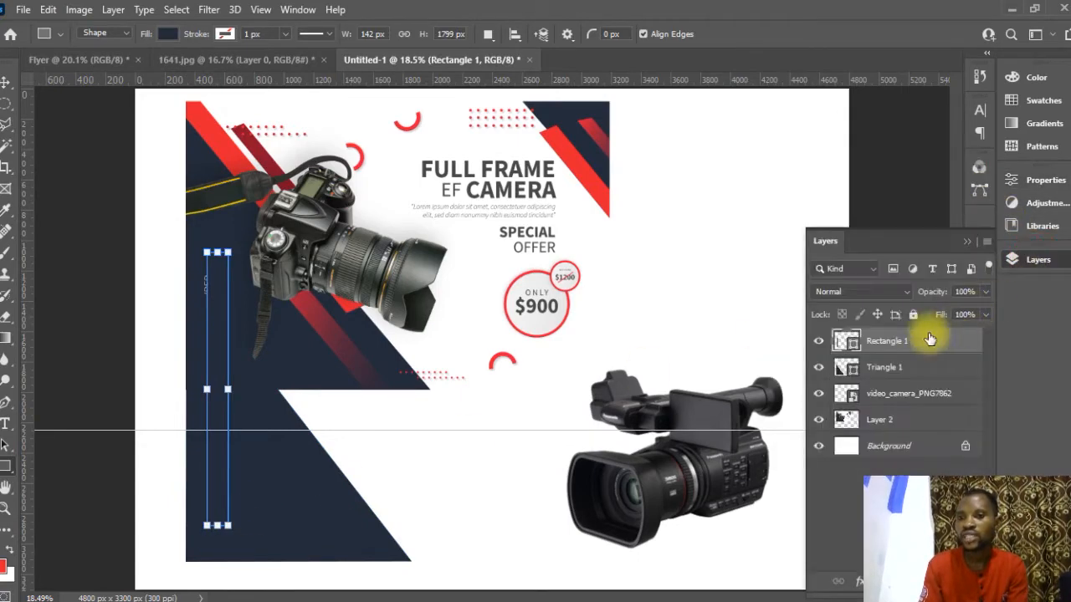
Recolour the narrow rectangle with the red of the flyer's upper-left stripe, e6202d
double_click(850, 346)
left_click(208, 127)
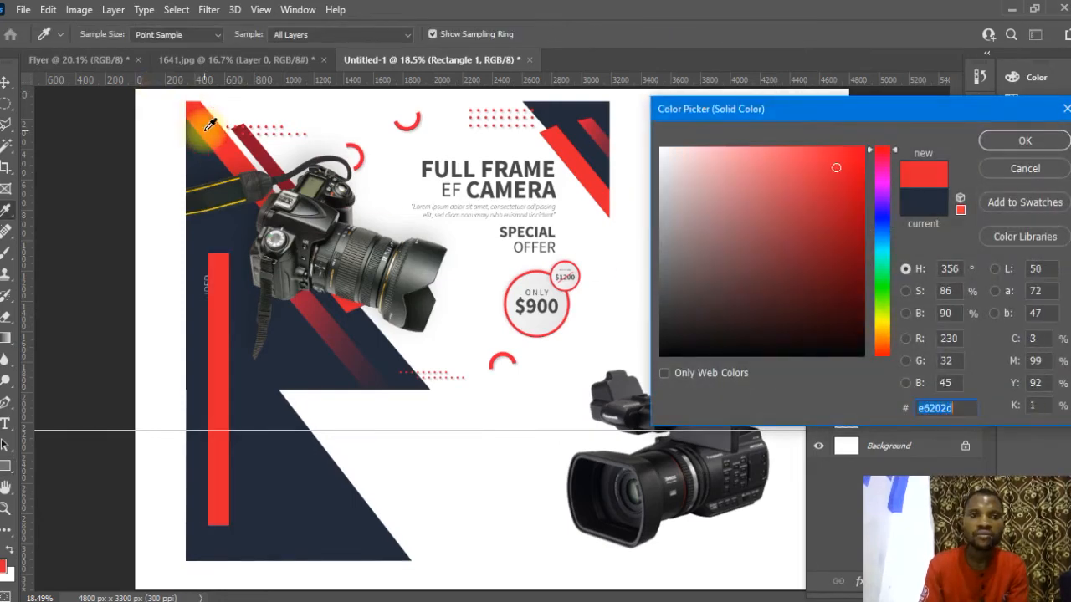
left_click(1004, 141)
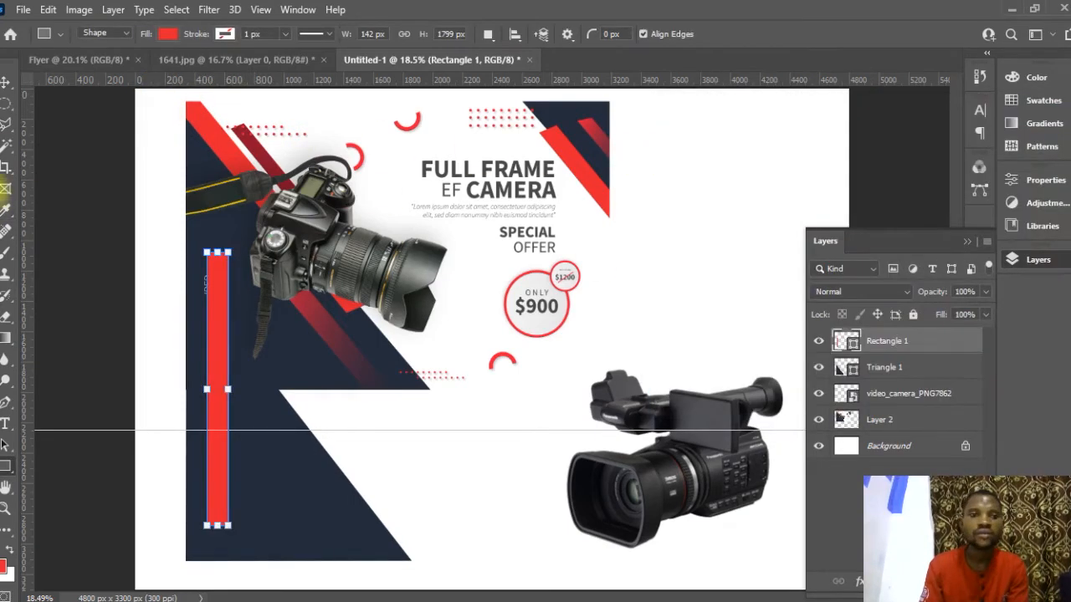
Rotate the red strip about -39.17° and align it along the navy triangle's slanted edge
left_click(5, 82)
left_click_drag(222, 305, 302, 295)
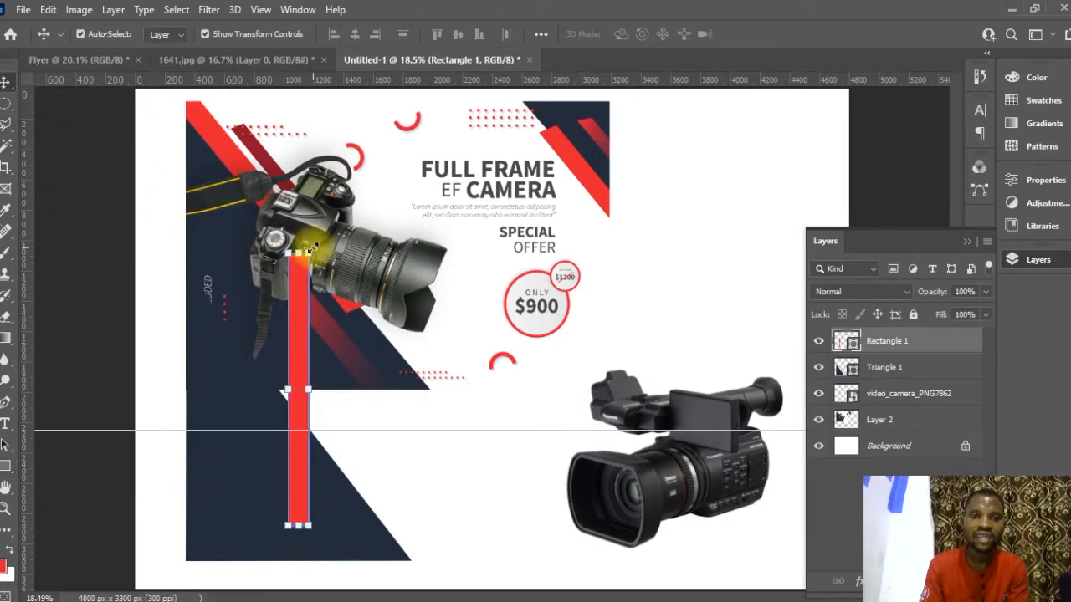
key("ctrl+t")
left_click_drag(356, 266, 258, 209)
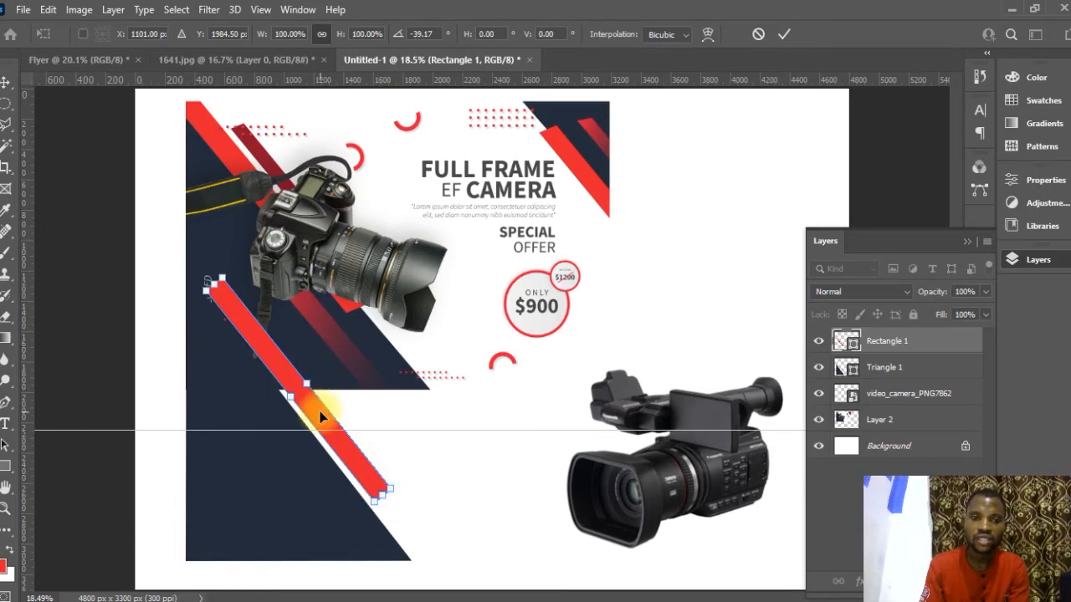
mouse_move(321, 416)
left_mouse_down()
mouse_move(308, 413)
mouse_move(305, 425)
mouse_move(314, 419)
left_mouse_up()
left_click(784, 34)
Move the reference flyer about 871 px right, and place the red strip and navy triangle together in the canvas's lower-left corner
left_click_drag(298, 235, 420, 238)
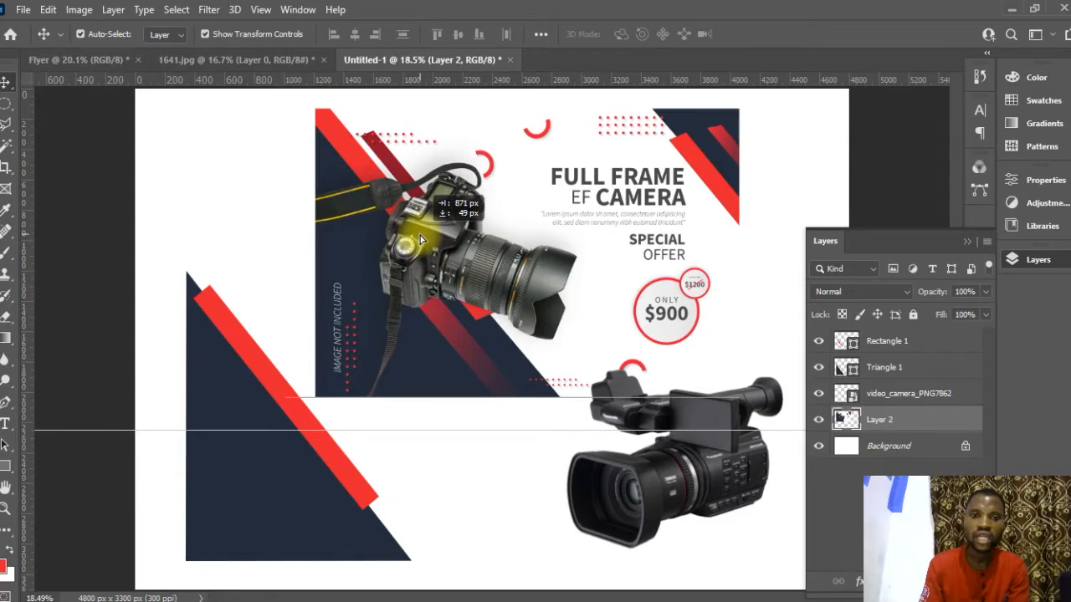
left_click_drag(419, 235, 419, 233)
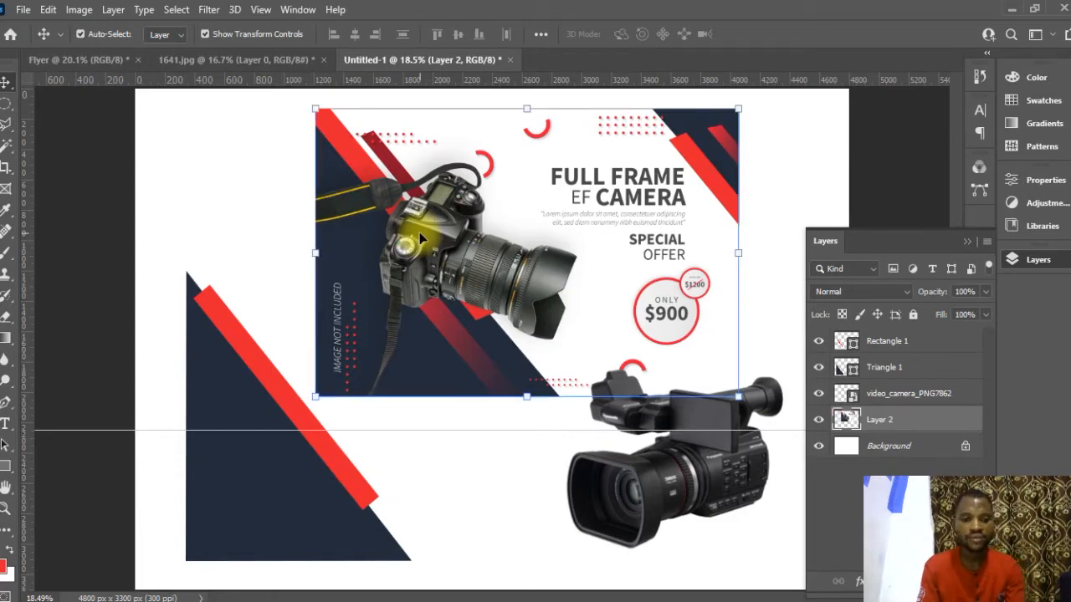
scroll(333, 263, "down", 2)
left_click(335, 441)
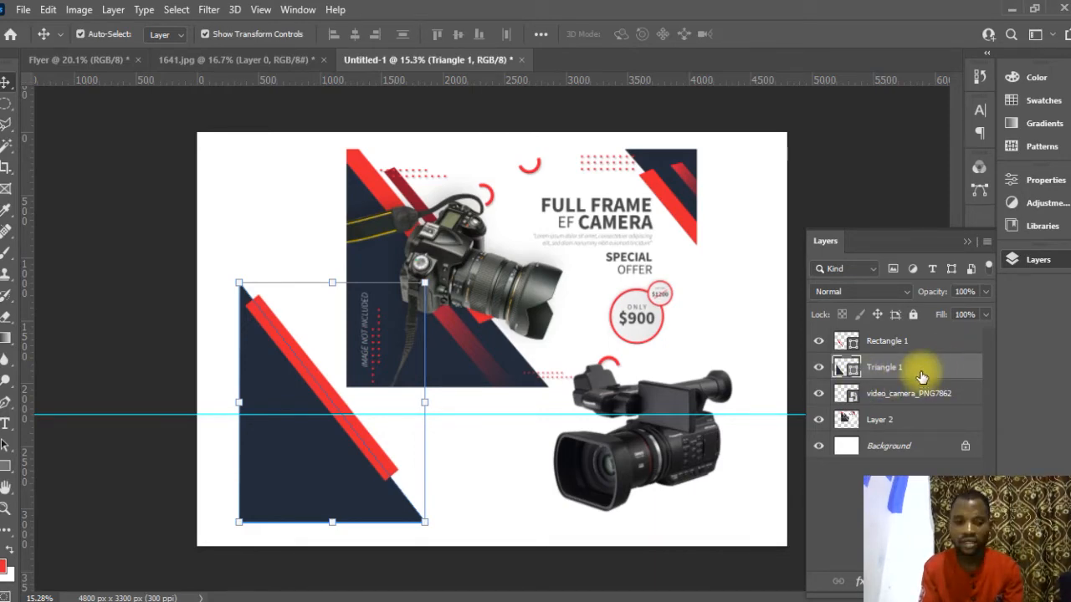
left_click(920, 343, "ctrl")
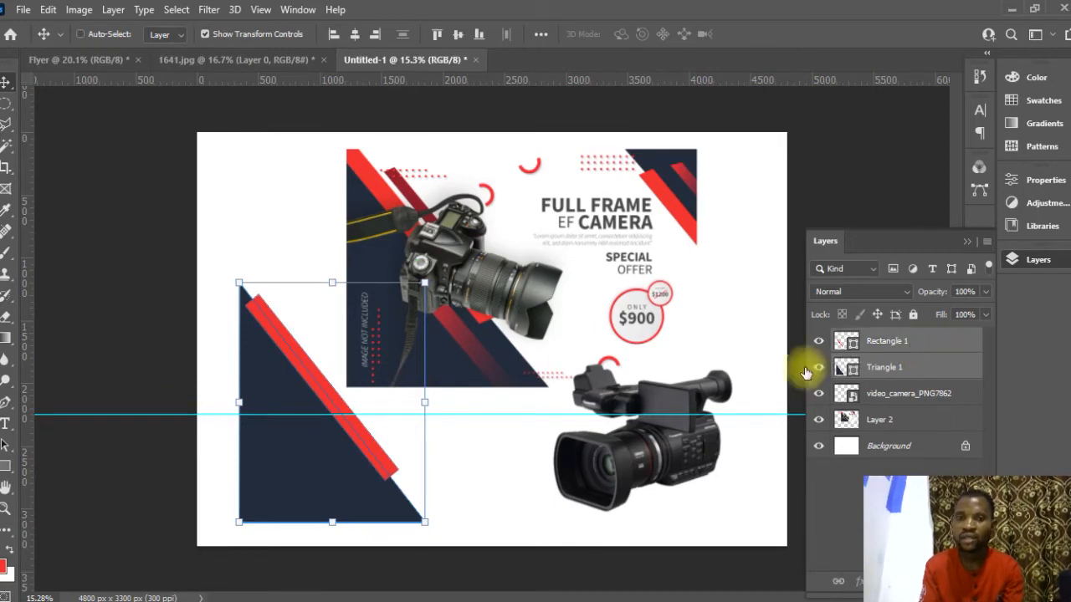
left_click_drag(476, 465, 434, 491)
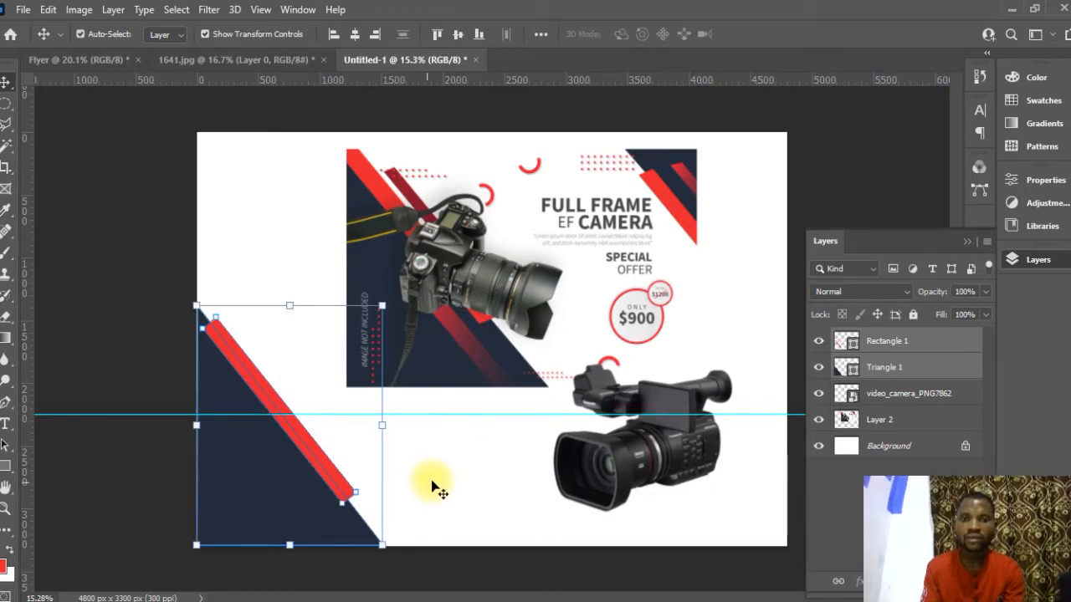
left_click(479, 205)
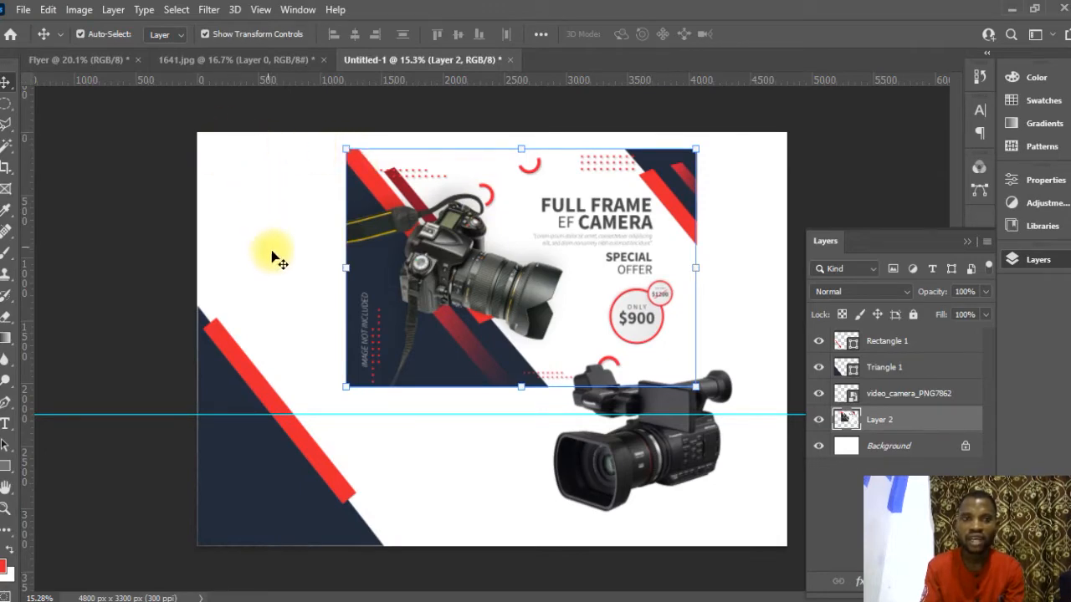
Scale the navy triangle and red strip together to 169.64%, keeping them anchored in the canvas's lower-left corner
left_click(287, 506)
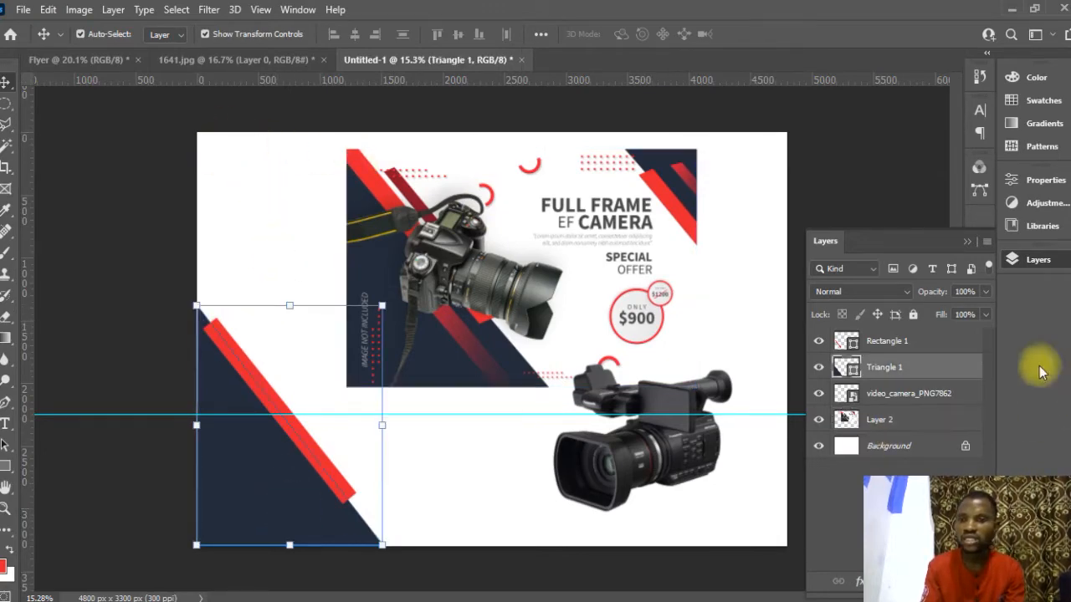
left_click(893, 341, "shift")
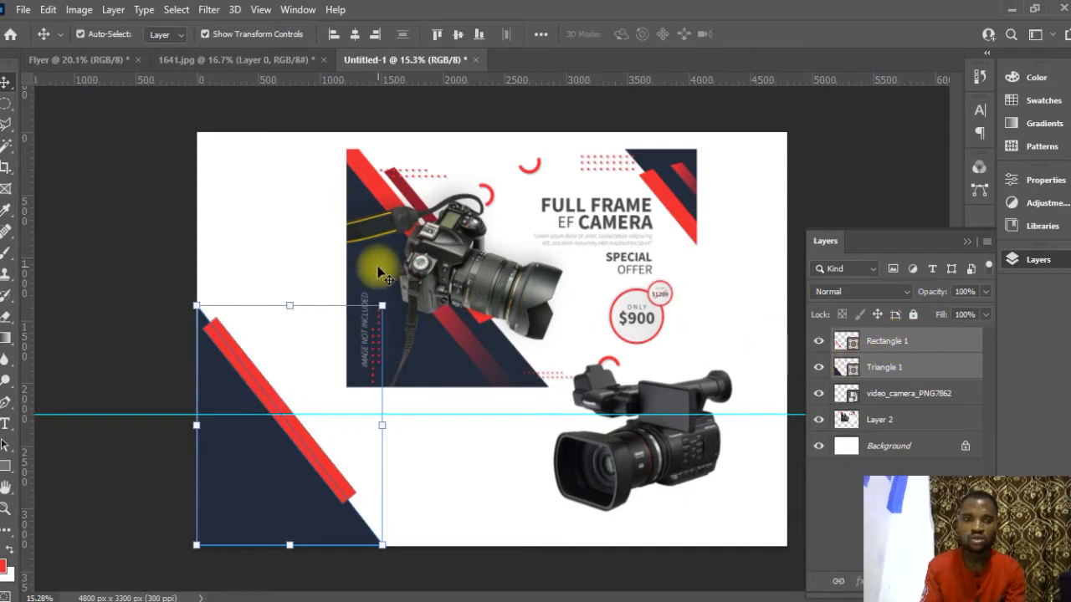
left_click_drag(385, 305, 491, 118)
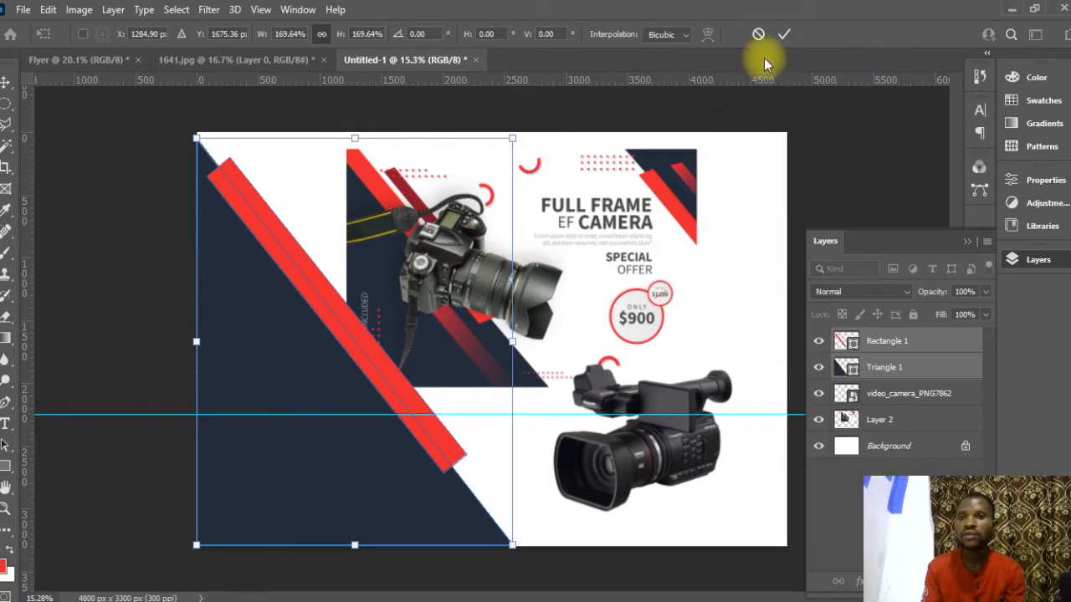
left_click(791, 33)
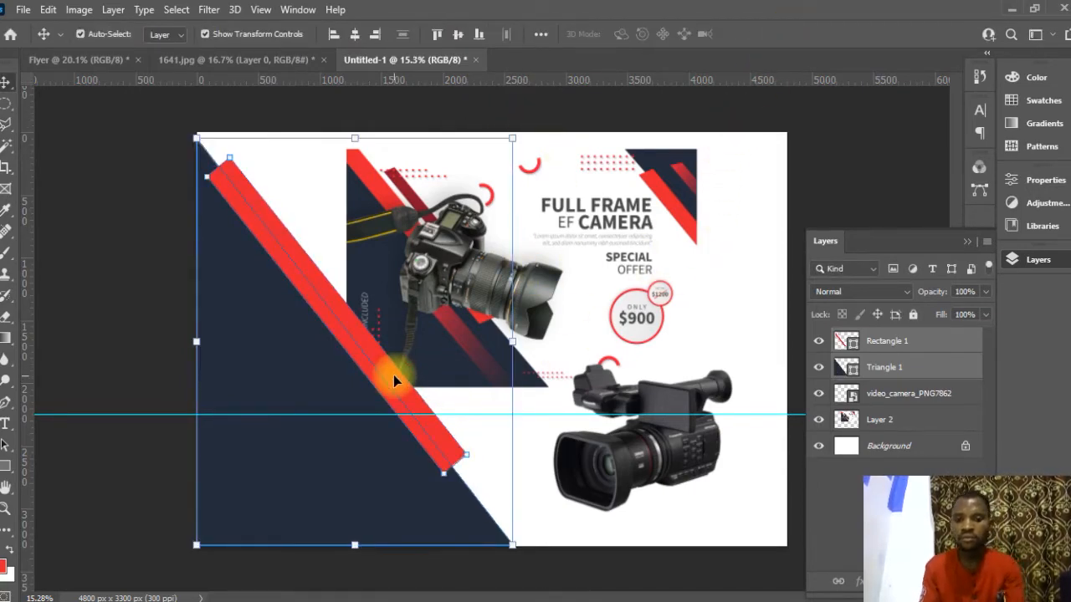
Nudge the red strip alone slightly down and left so it sits on the navy triangle's slanted edge
right_click(337, 386)
left_click(367, 397)
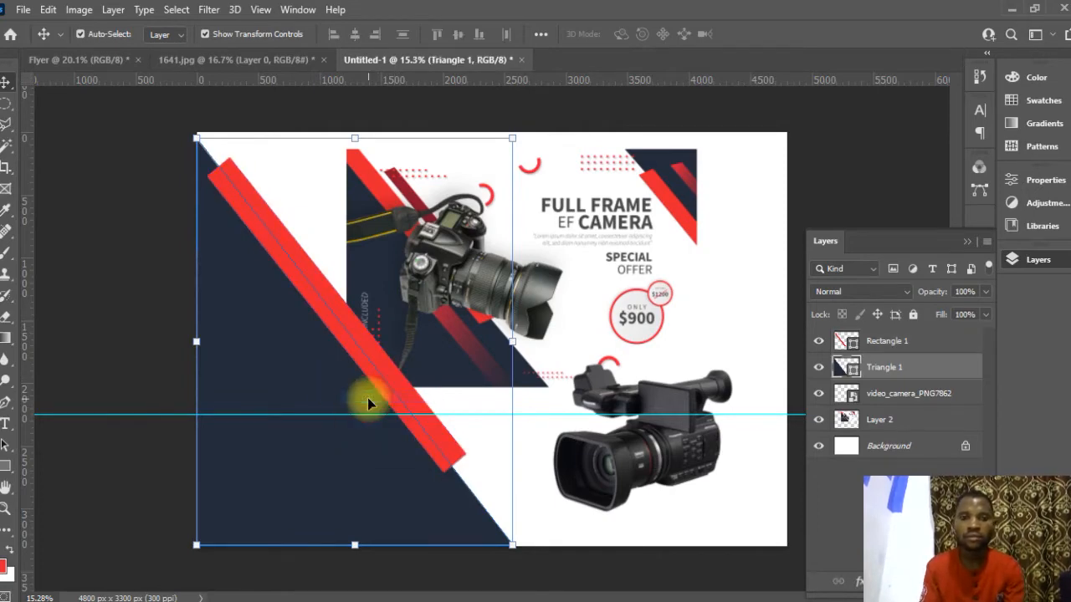
left_click(387, 390)
key("Down")
key("Down")
key("Left")
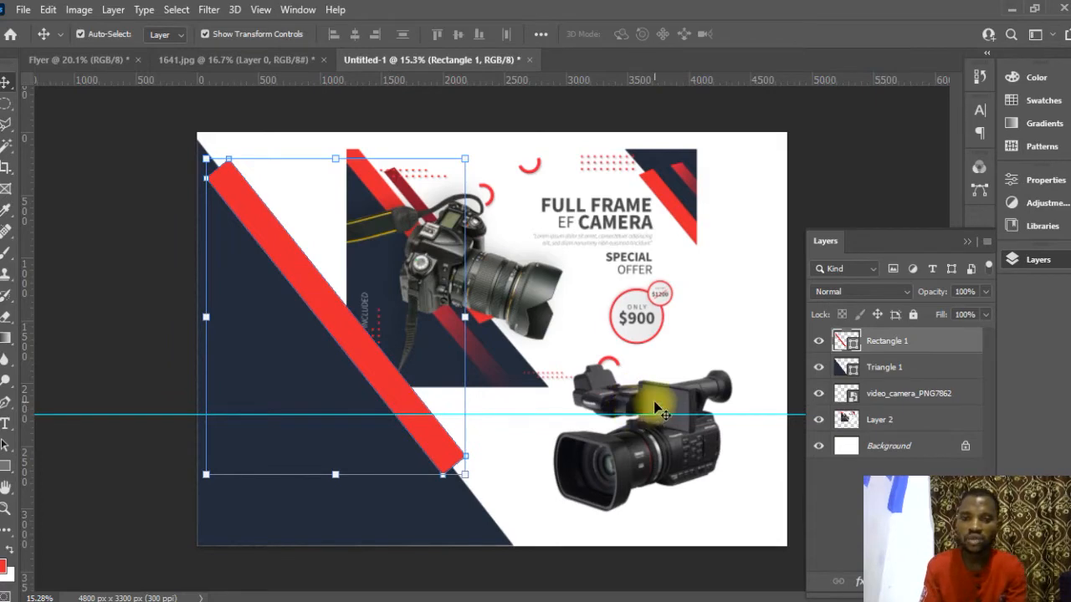
Move the video camera over the red strip and bring its layer to the top of the stack
left_click(657, 410)
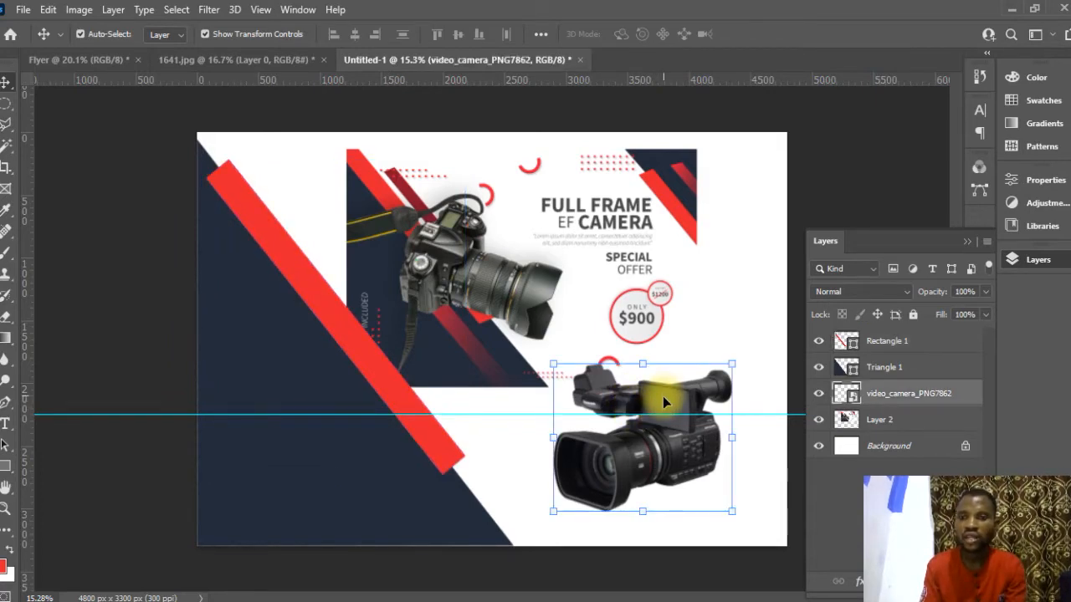
left_click_drag(663, 405, 416, 300)
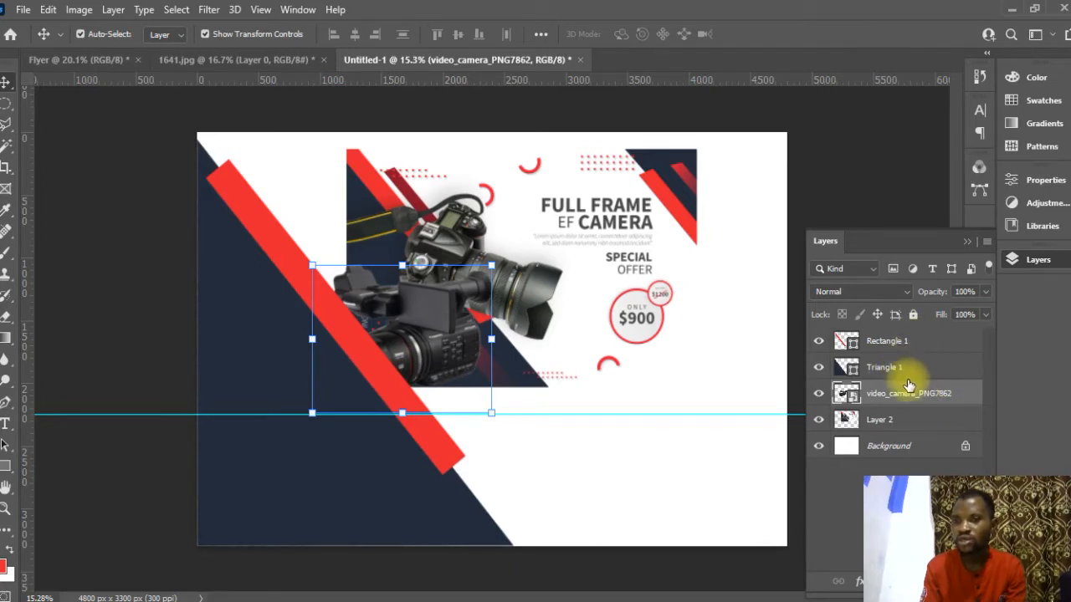
left_click_drag(908, 396, 917, 342)
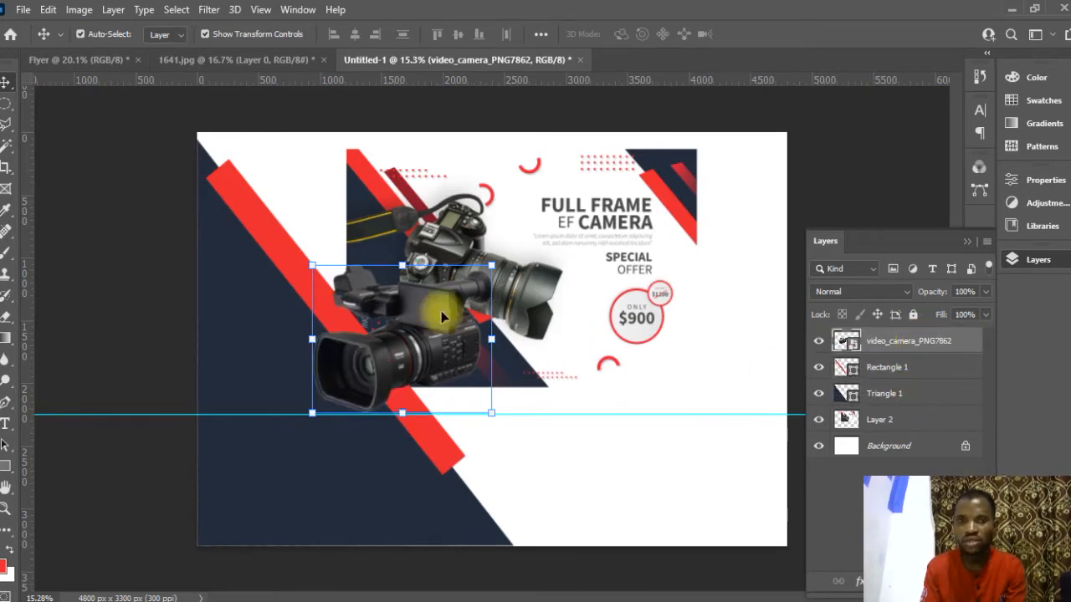
left_click_drag(436, 316, 398, 341)
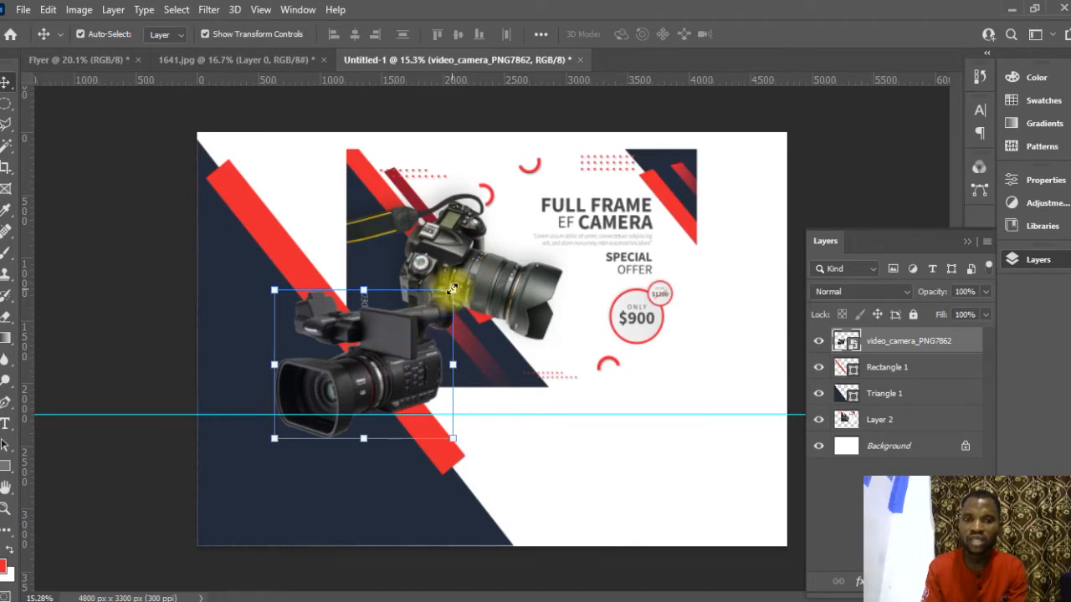
Enlarge the video camera to 195.75% and flip it horizontally so the lens faces right
left_click_drag(453, 291, 555, 206)
left_click(757, 34)
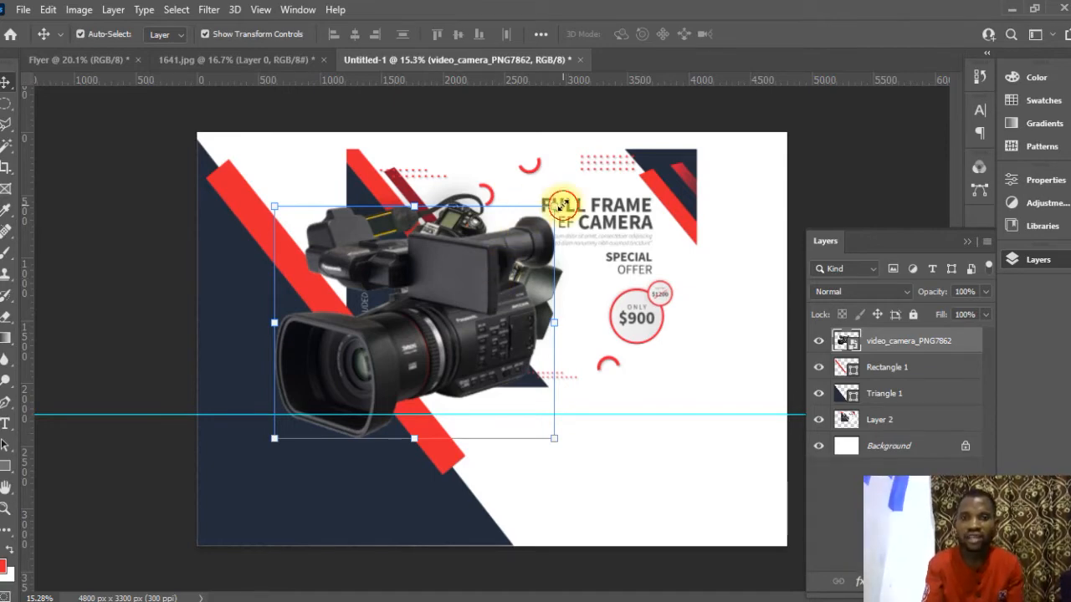
left_click(559, 206)
right_click(481, 269)
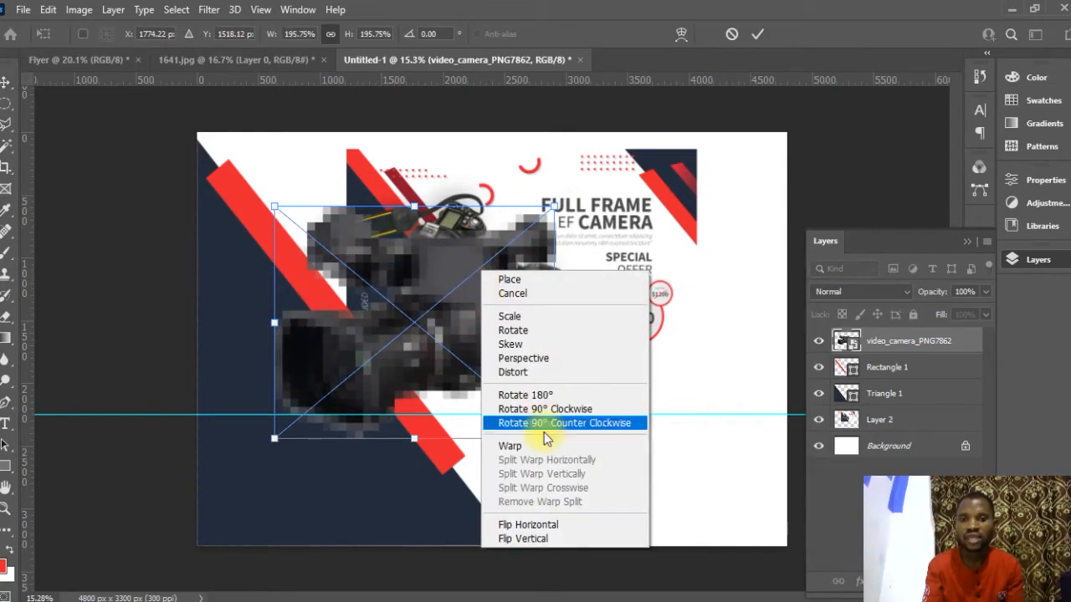
left_click(536, 526)
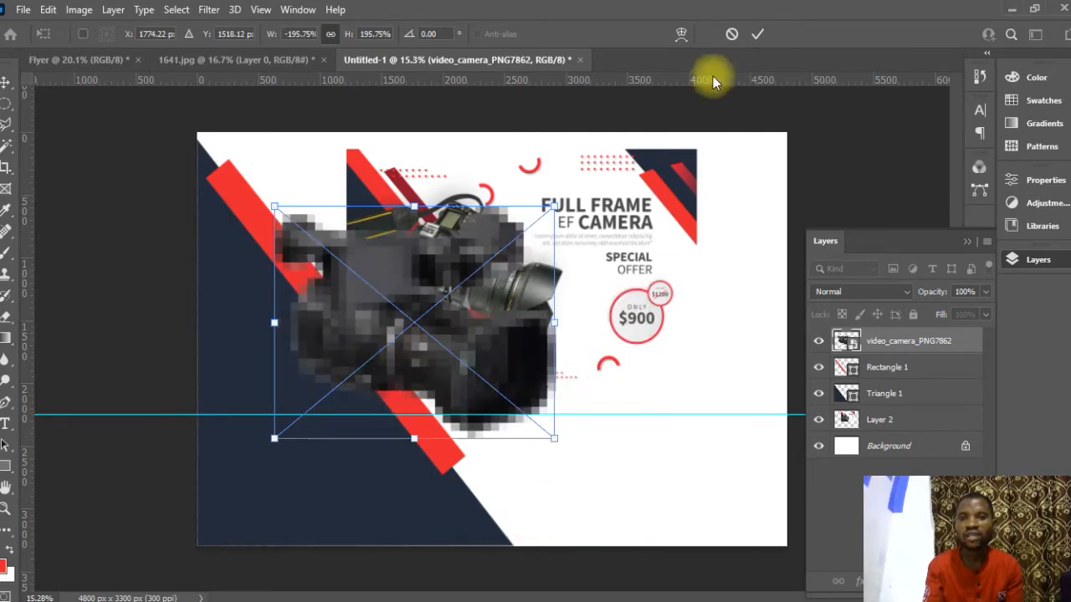
left_click(756, 35)
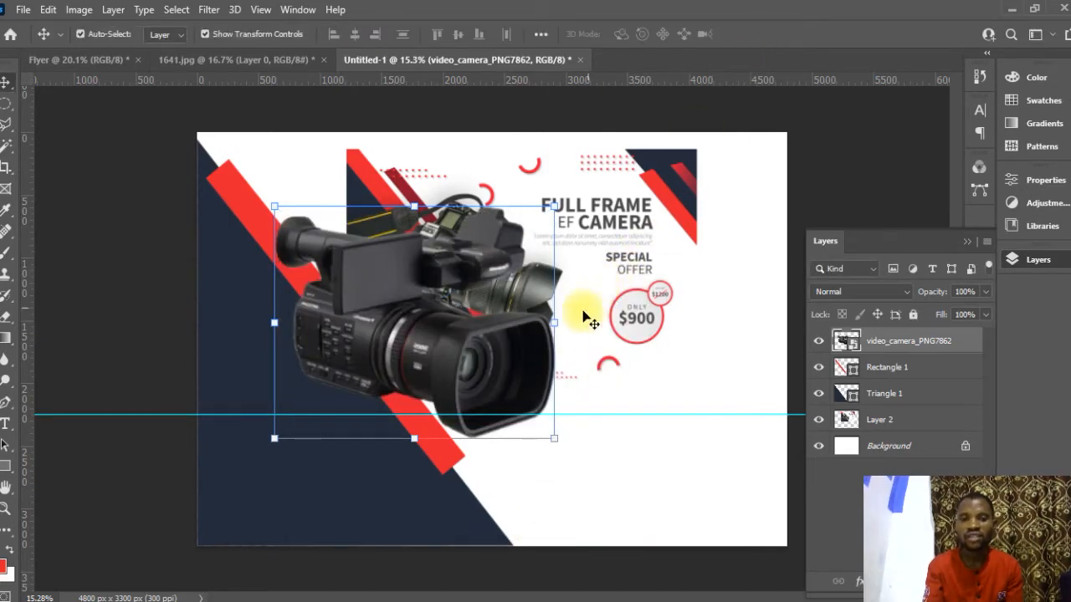
left_click_drag(556, 205, 512, 274)
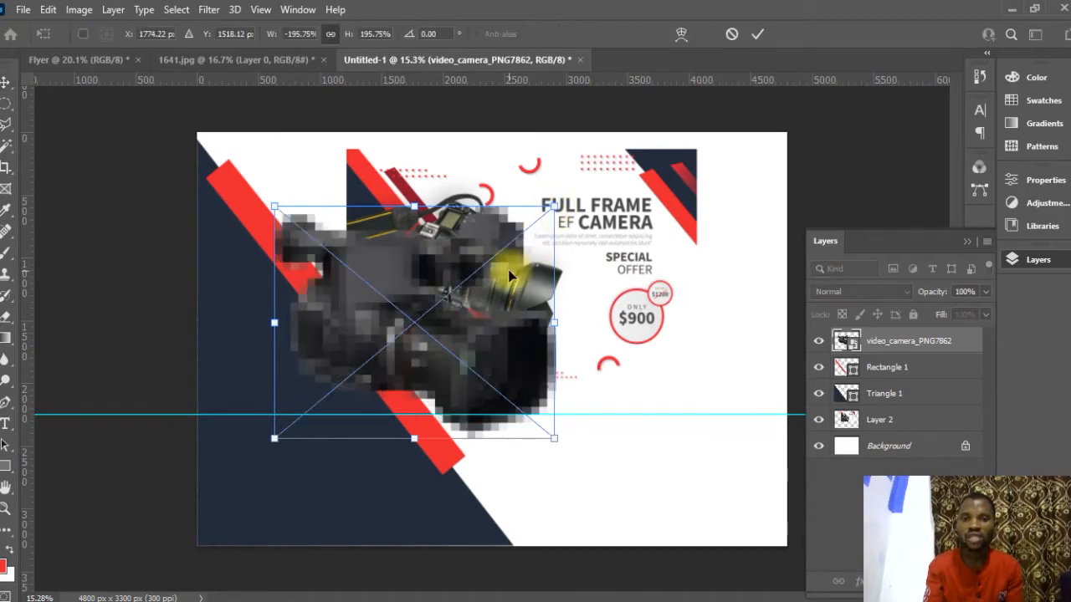
right_click(487, 281)
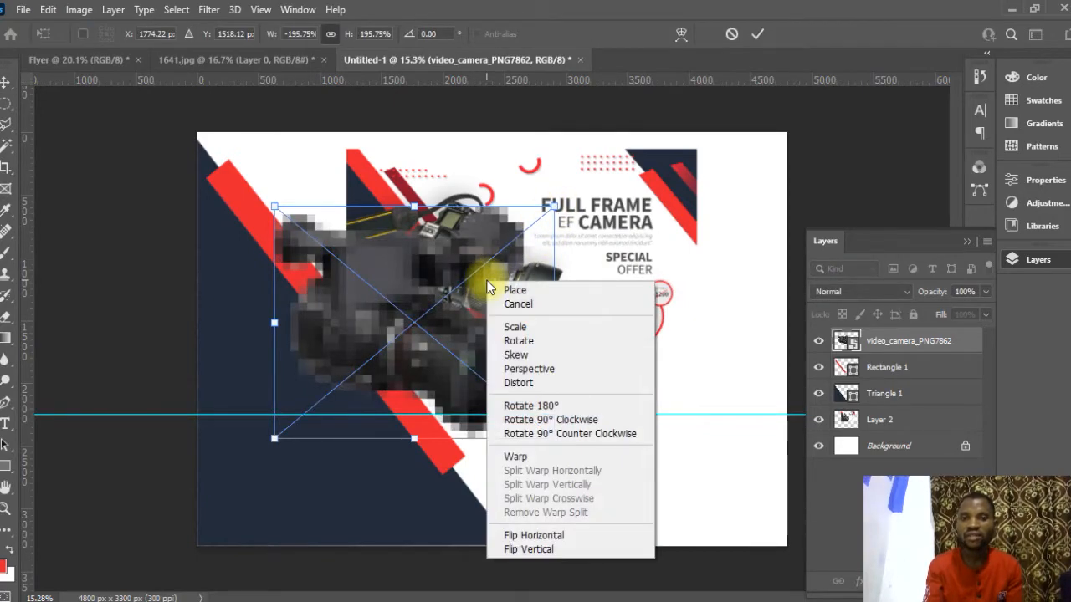
left_click(544, 535)
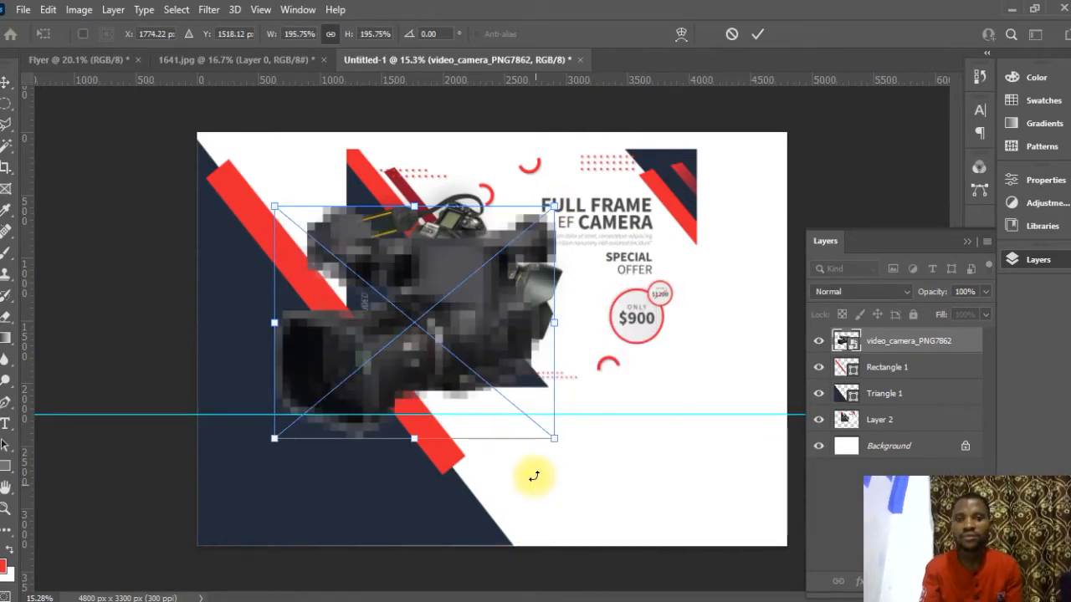
right_click(469, 343)
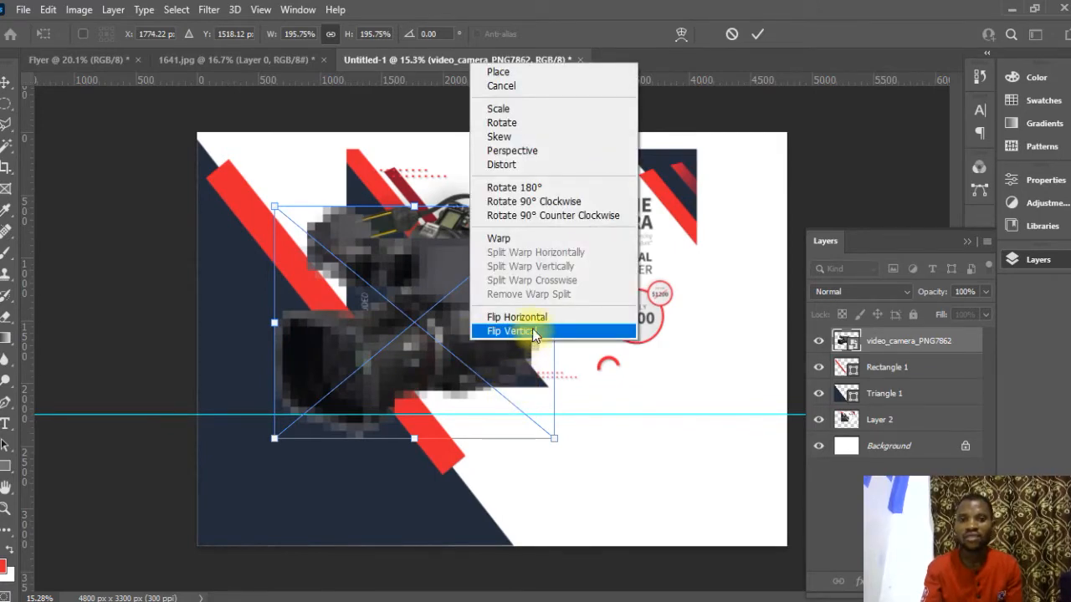
left_click(560, 218)
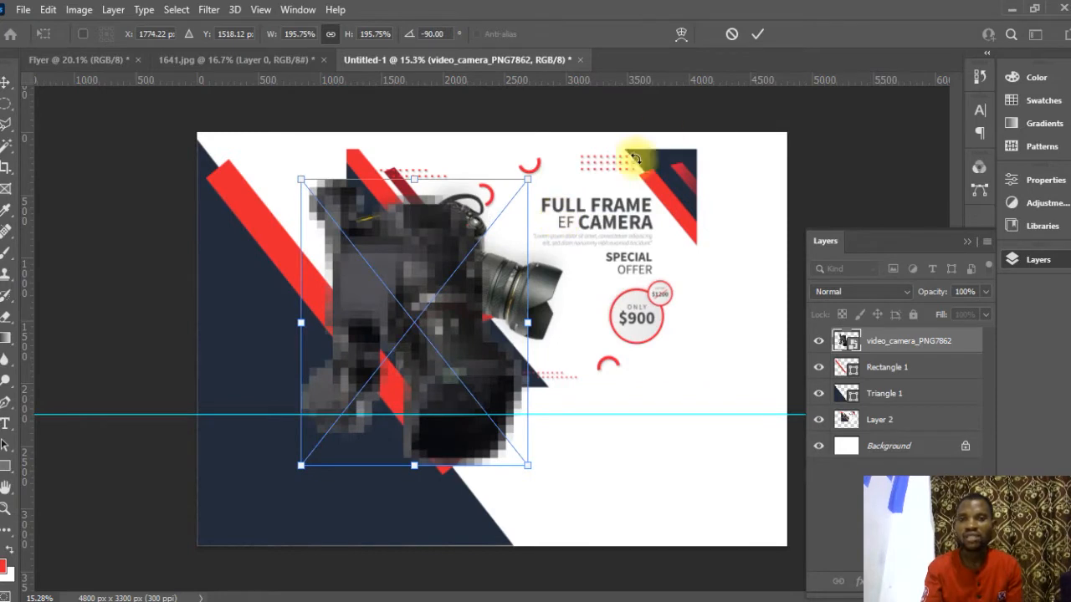
left_click(730, 35)
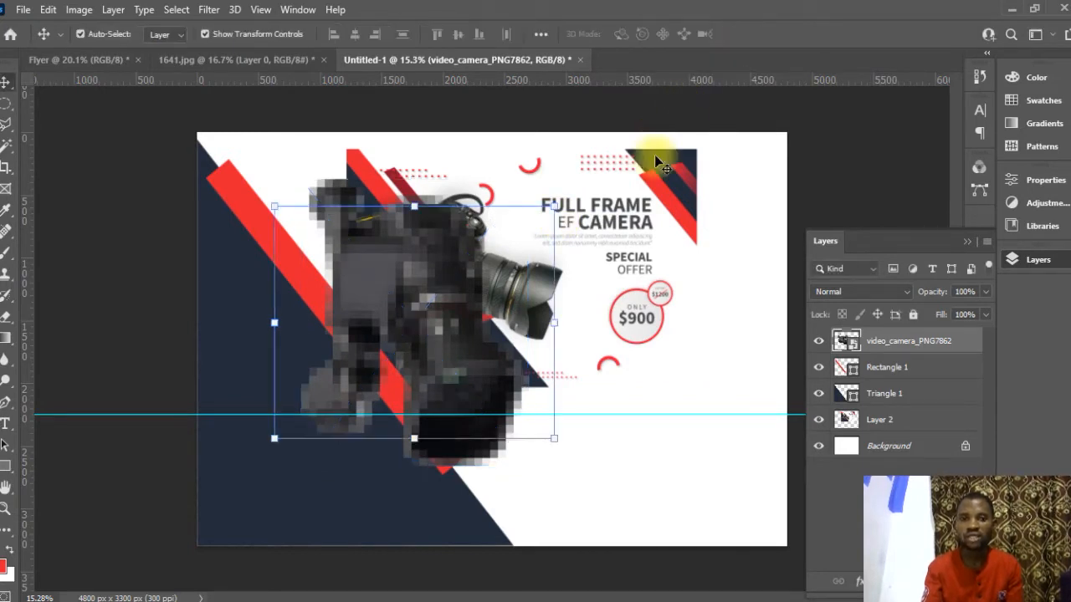
Scale the reference flyer to 74.54% and place it in the canvas's upper-right area, partly behind the video camera
right_click(520, 289)
left_click(540, 295)
left_click_drag(523, 291, 694, 274)
left_click_drag(491, 144, 581, 209)
left_click_drag(704, 289, 649, 237)
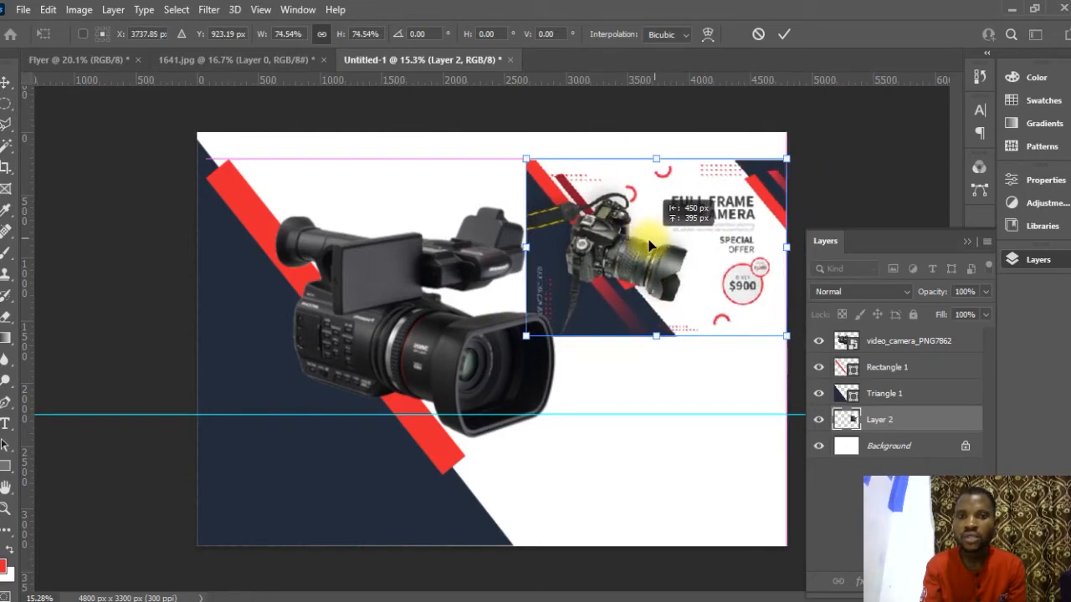
left_click(787, 35)
left_click_drag(707, 198, 609, 191)
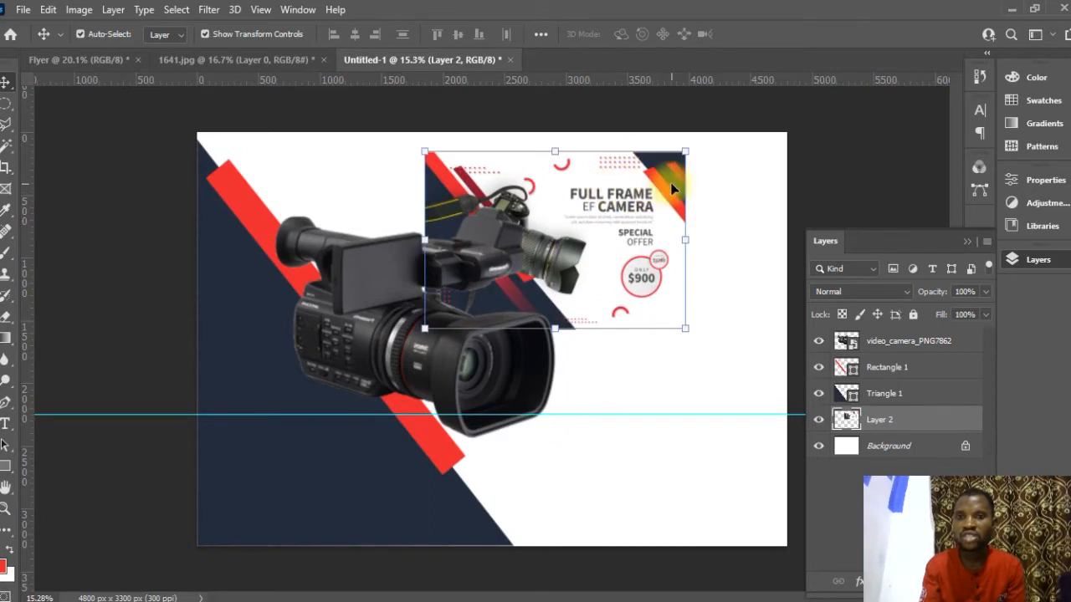
Duplicate the navy triangle, move the copy to the canvas's right side and flip it horizontally
left_click(262, 378)
key("ctrl")
key("ctrl+j")
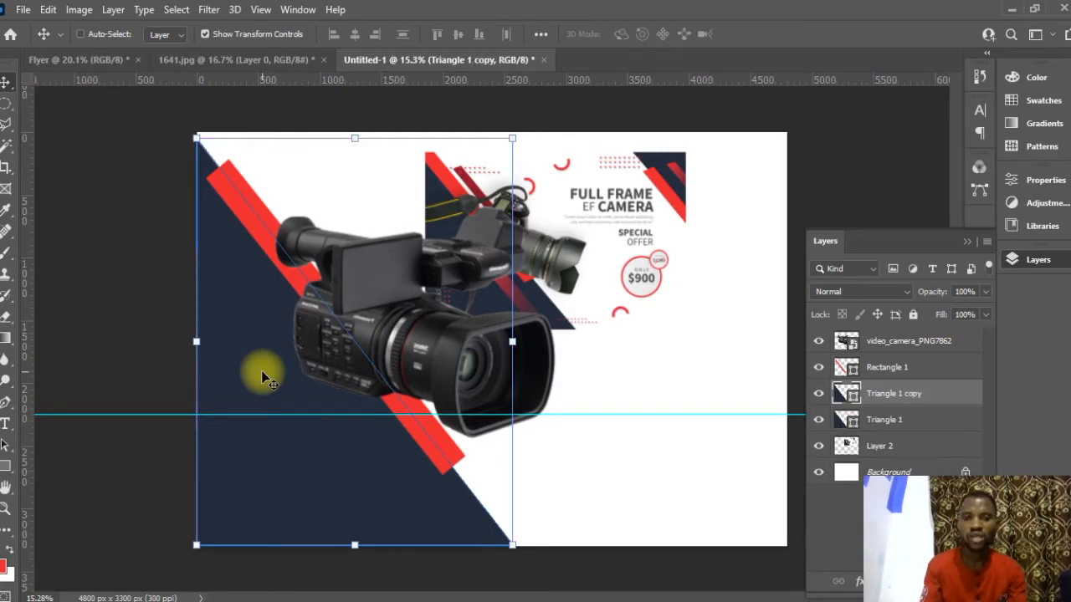
left_click_drag(262, 378, 613, 321)
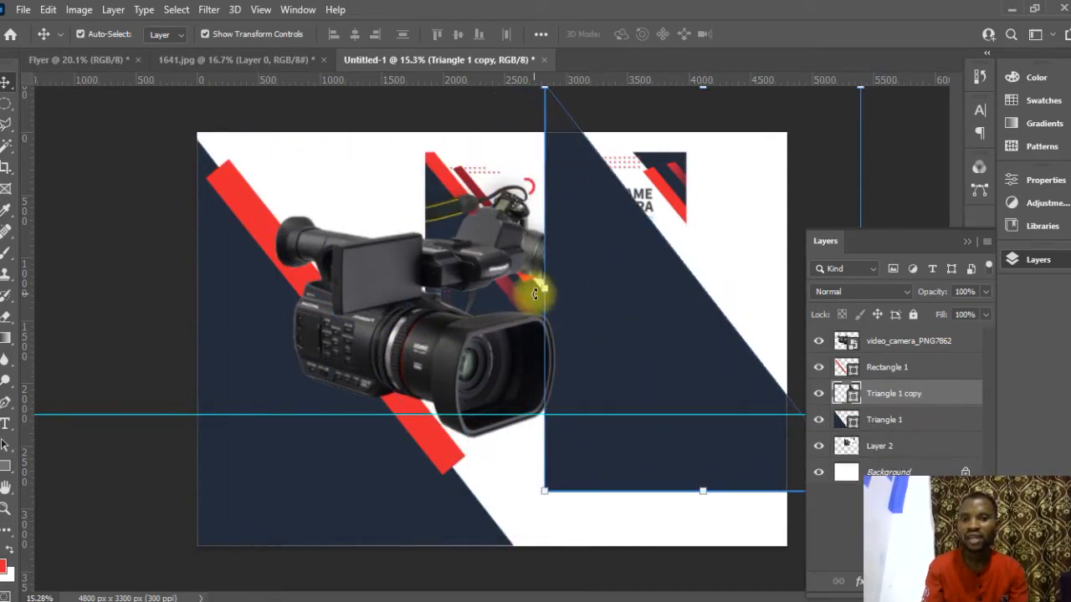
key("ctrl+t")
right_click(635, 305)
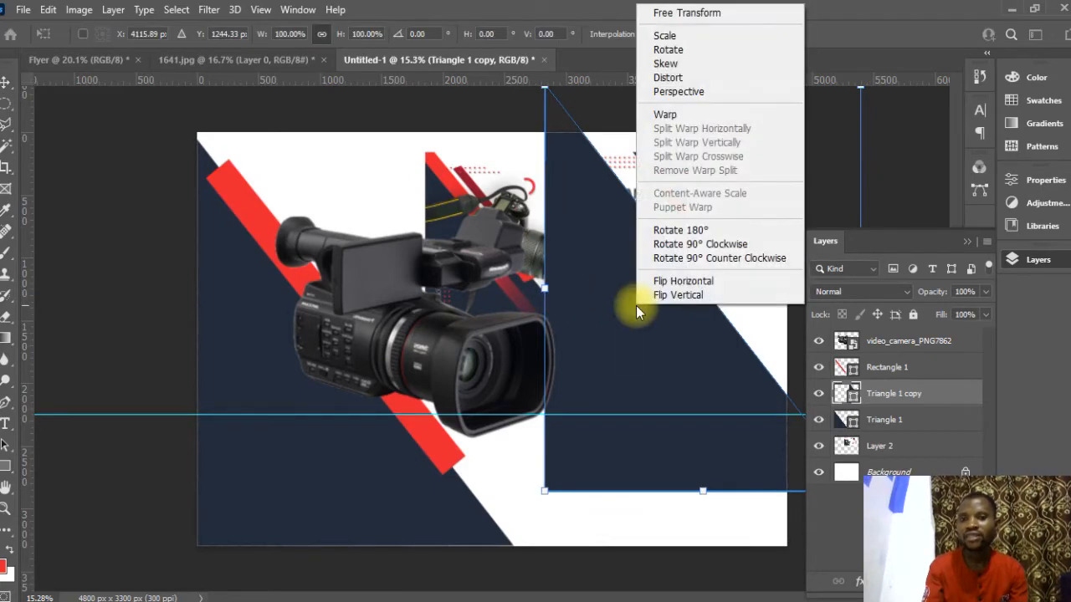
left_click(665, 284)
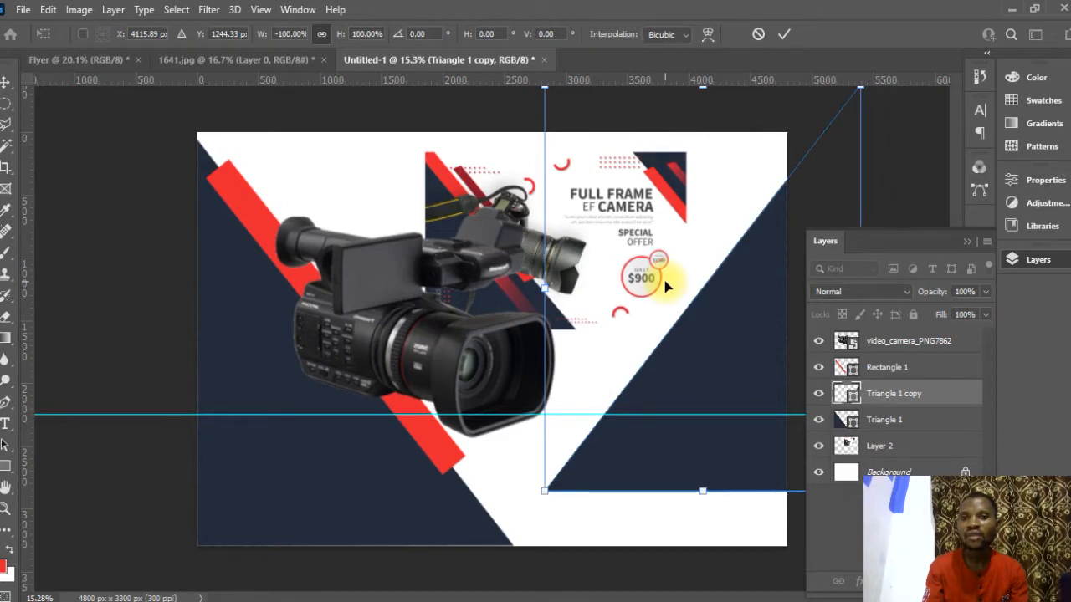
Rotate the triangle copy a quarter turn into the canvas's upper-right corner and narrow it to 82.95% along its horizontal side
scroll(533, 287, "down", 1, "alt")
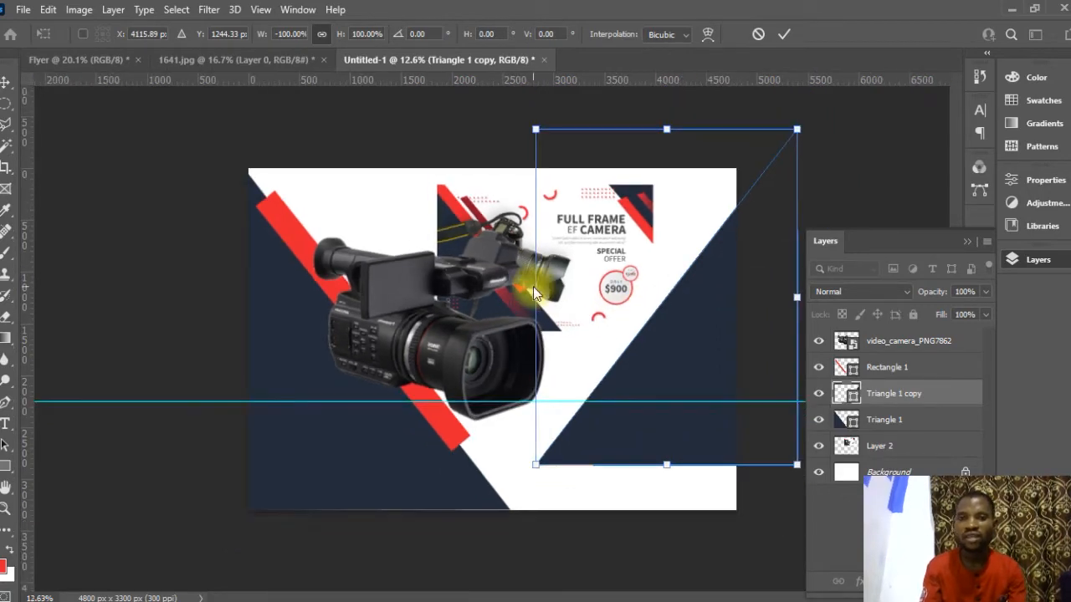
left_click_drag(811, 125, 474, 117)
left_click_drag(710, 250, 618, 255)
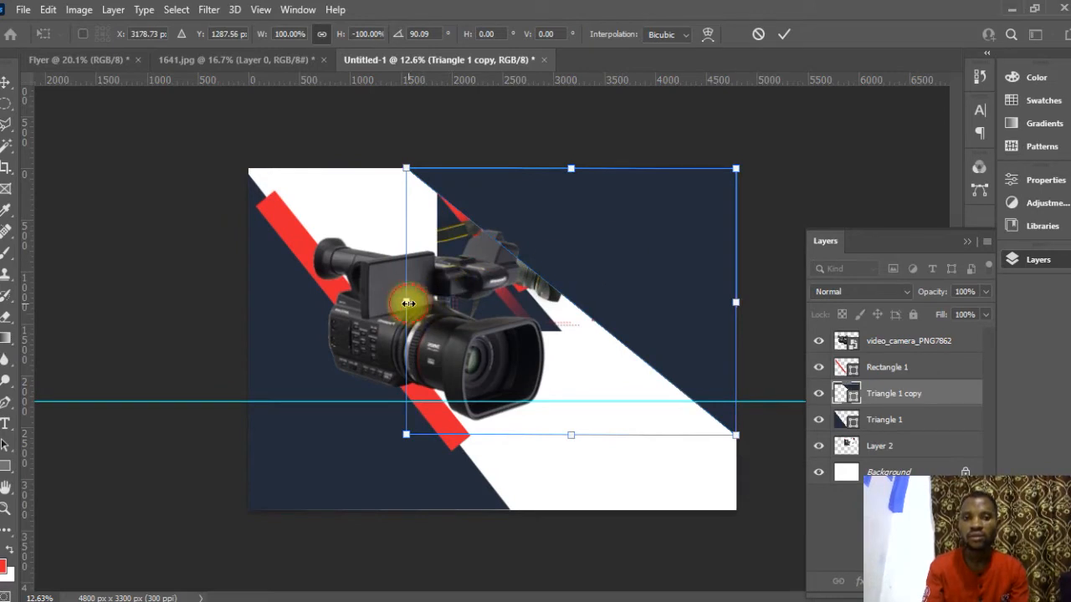
left_click_drag(408, 303, 463, 302)
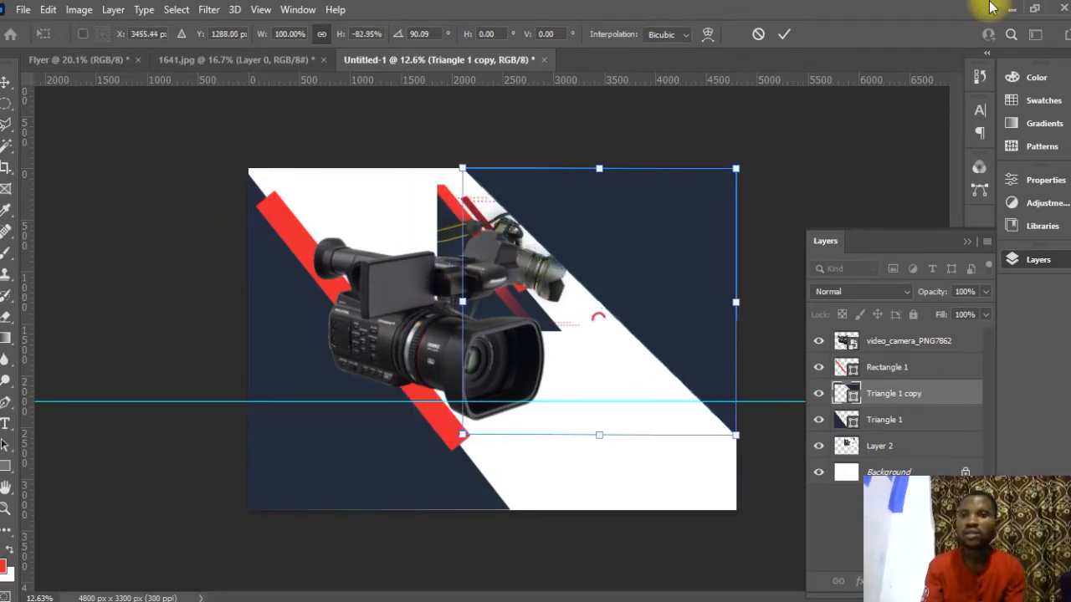
left_click(790, 37)
Raise the reference flyer's layer above the red strip and move the flyer left, behind the video camera
left_click(572, 242)
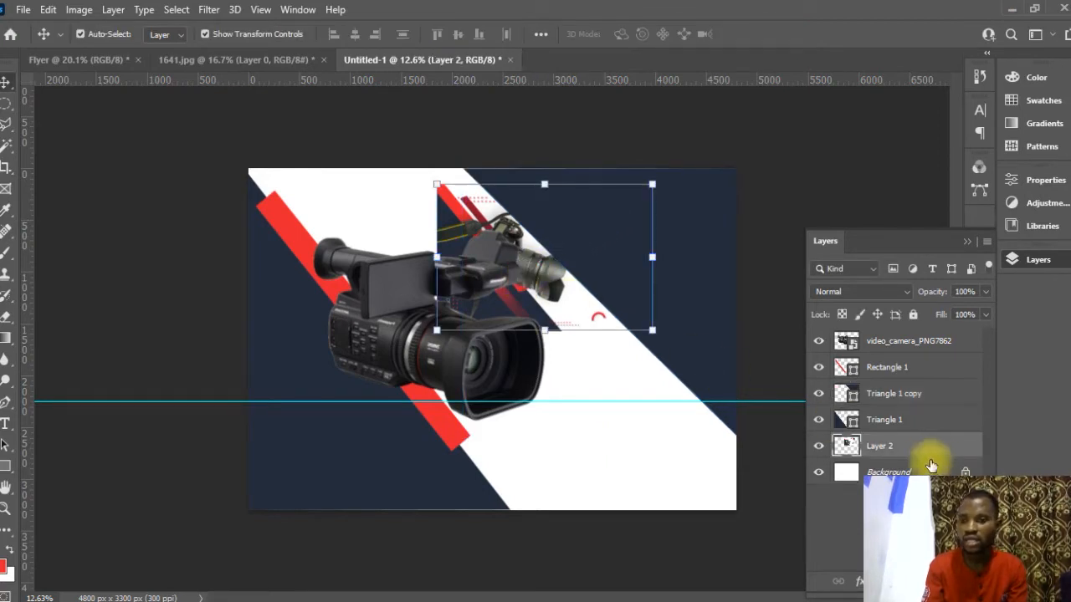
left_click_drag(932, 447, 937, 405)
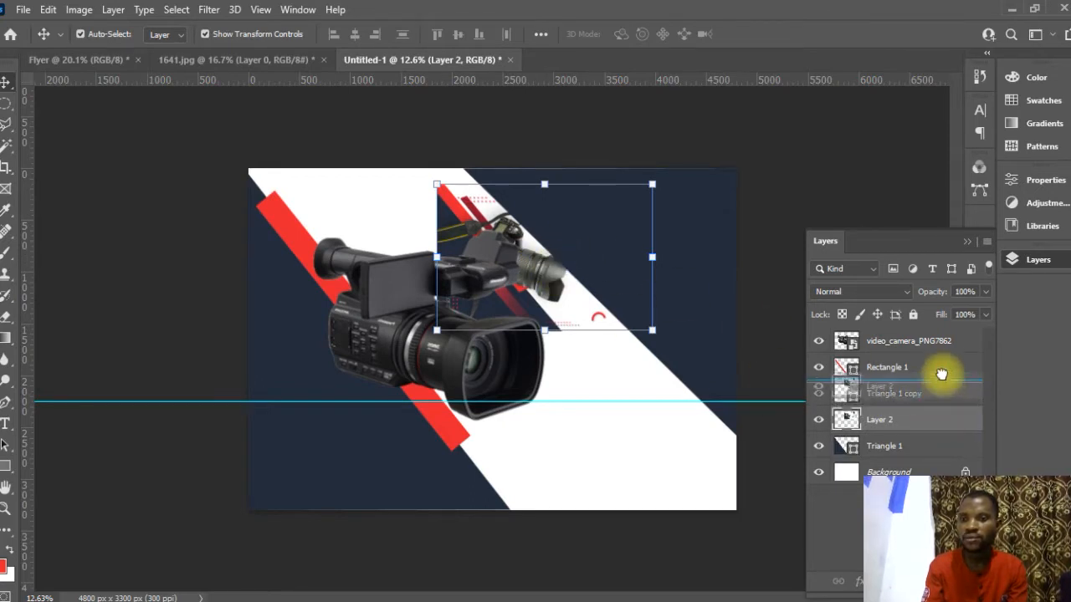
left_click_drag(941, 366, 941, 358)
left_click_drag(544, 242, 423, 252)
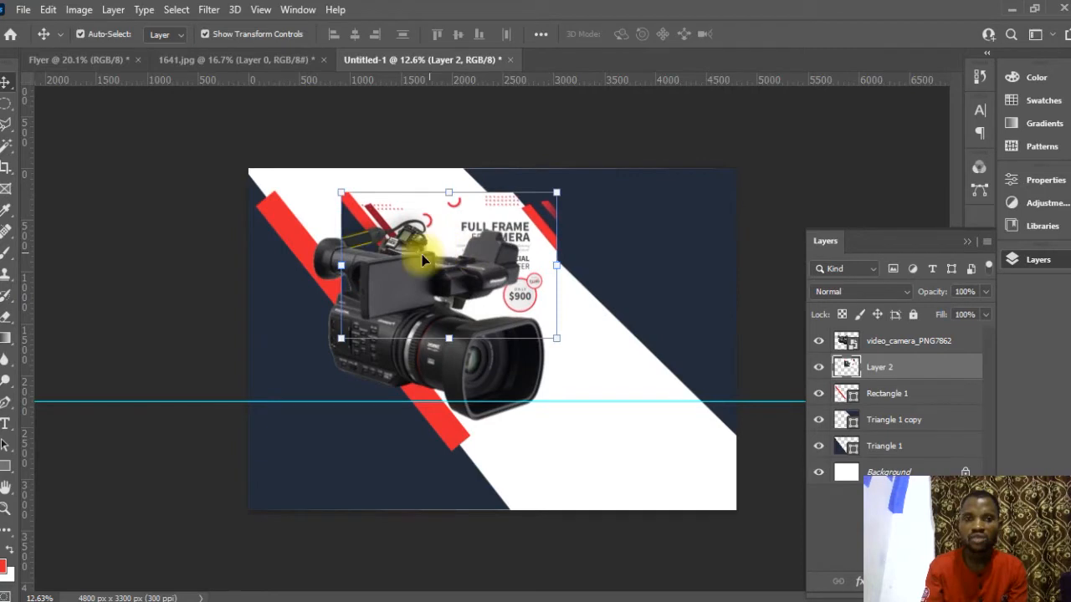
Duplicate the red strip, move the copy onto the right navy triangle's diagonal edge, scale it to 74.64% and rotate it -5.56°
left_click(299, 234)
key("ctrl+j")
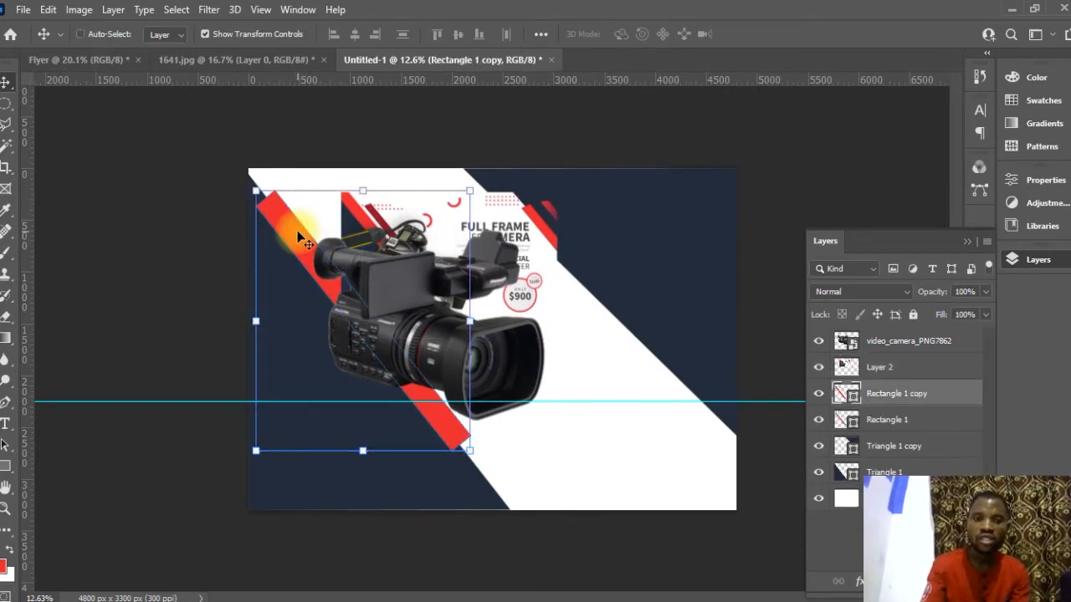
left_click_drag(474, 202, 527, 215)
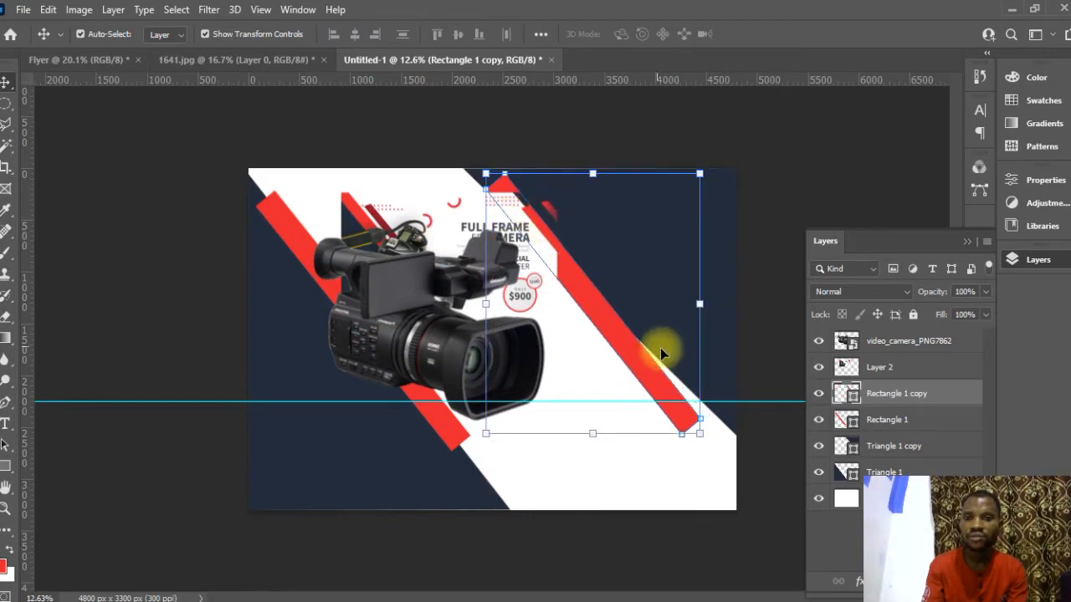
left_click(701, 171)
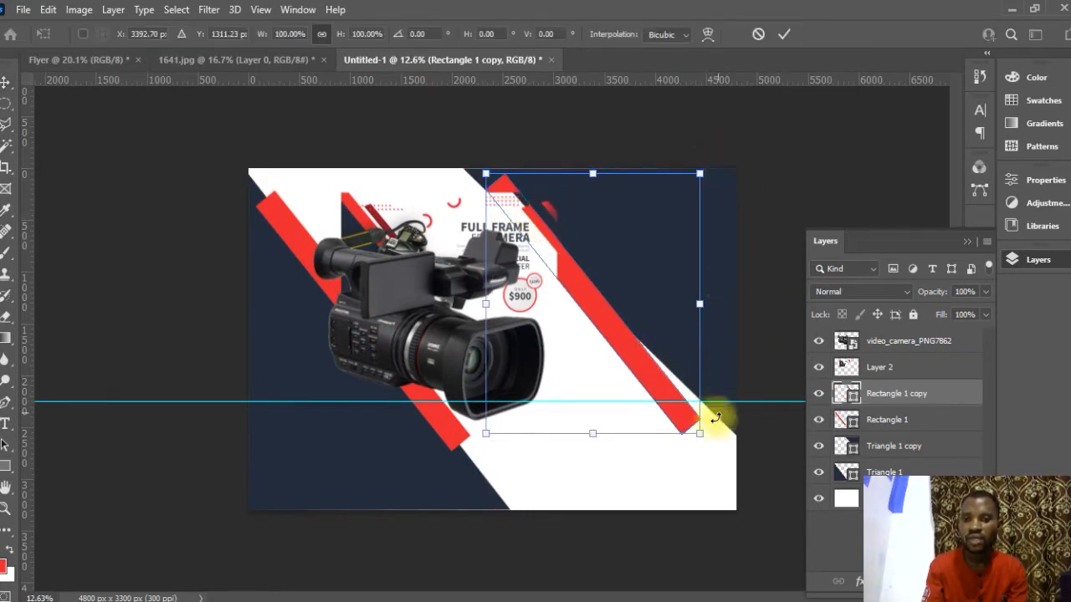
left_click_drag(712, 452, 636, 334)
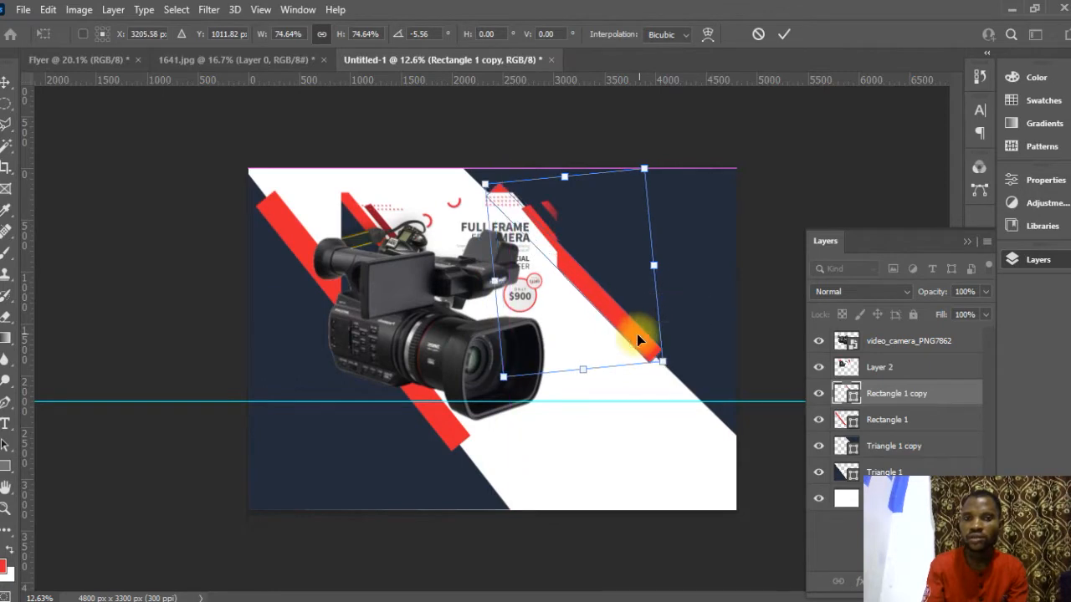
left_click(790, 37)
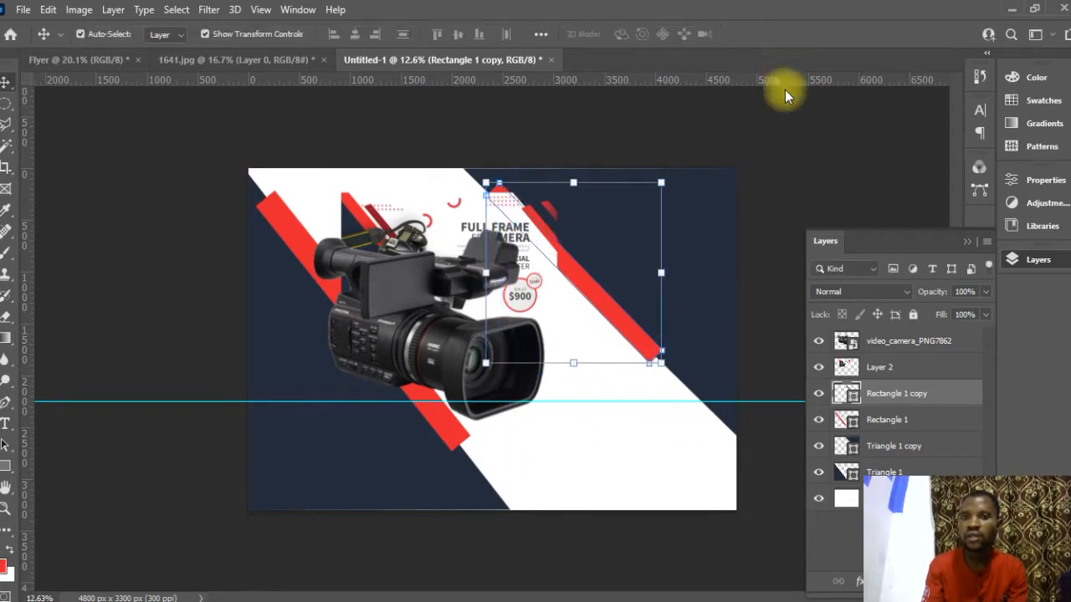
left_click(762, 174)
Move the reference flyer down into the canvas's lower-right corner, leaving the video camera where it is
left_click_drag(516, 282, 481, 283)
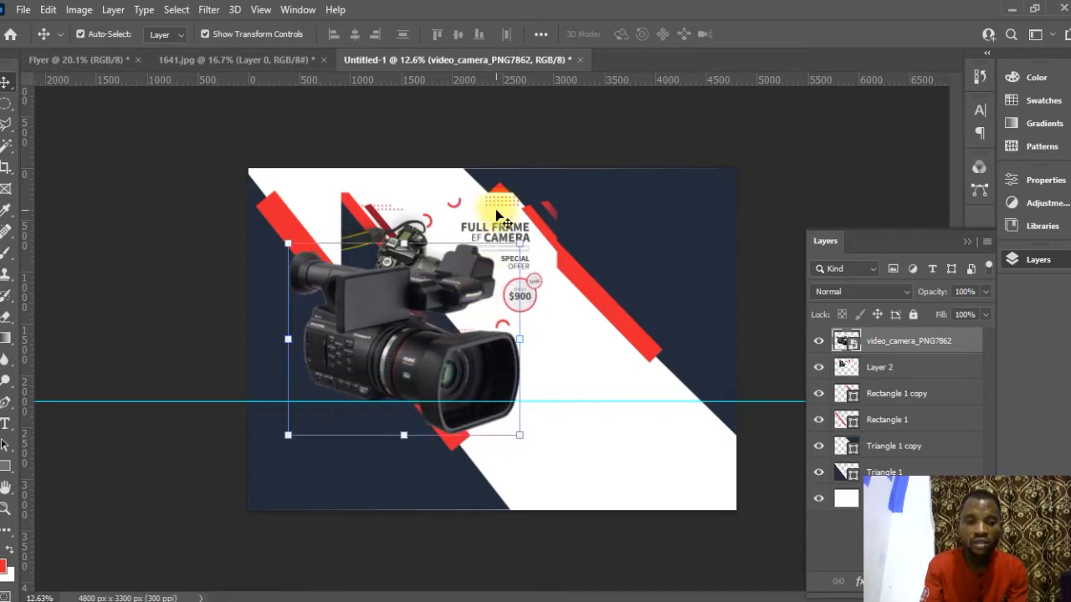
key("ctrl+z")
left_click(507, 205)
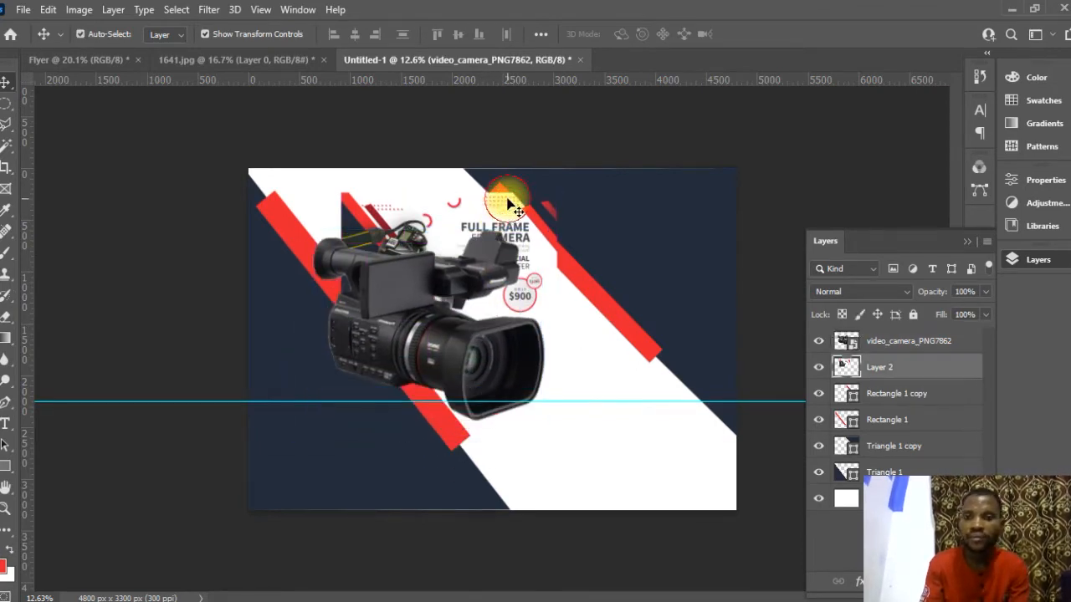
left_click_drag(506, 204, 669, 370)
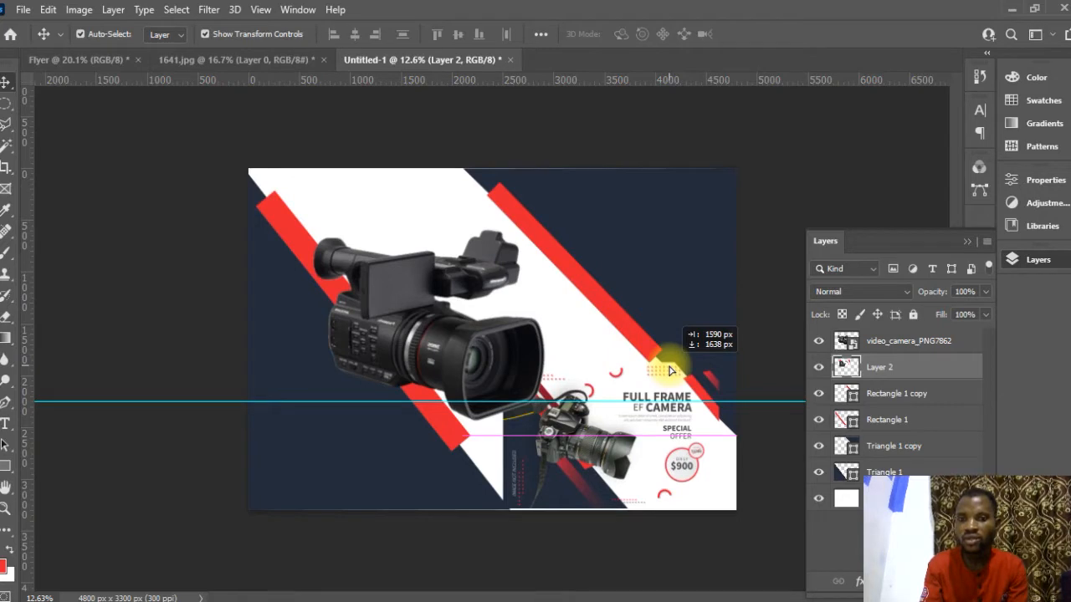
left_click_drag(669, 371, 669, 370)
Scale the triangle copy and its red strip together to 73.03% and fit them into the canvas's upper-right corner
left_click(710, 246)
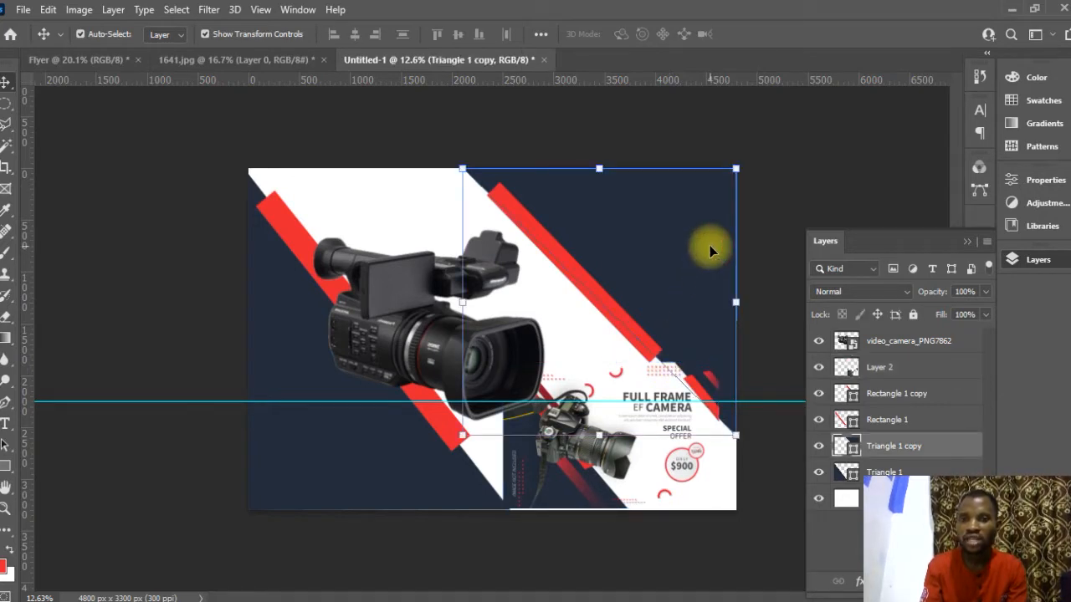
left_click(920, 420, "ctrl")
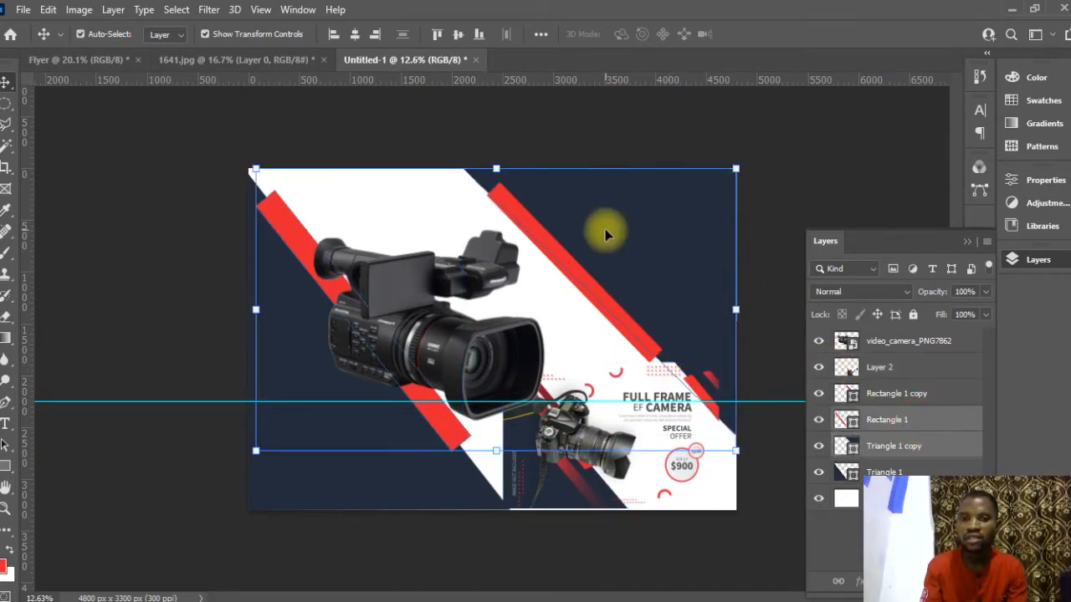
left_click(896, 421, "ctrl")
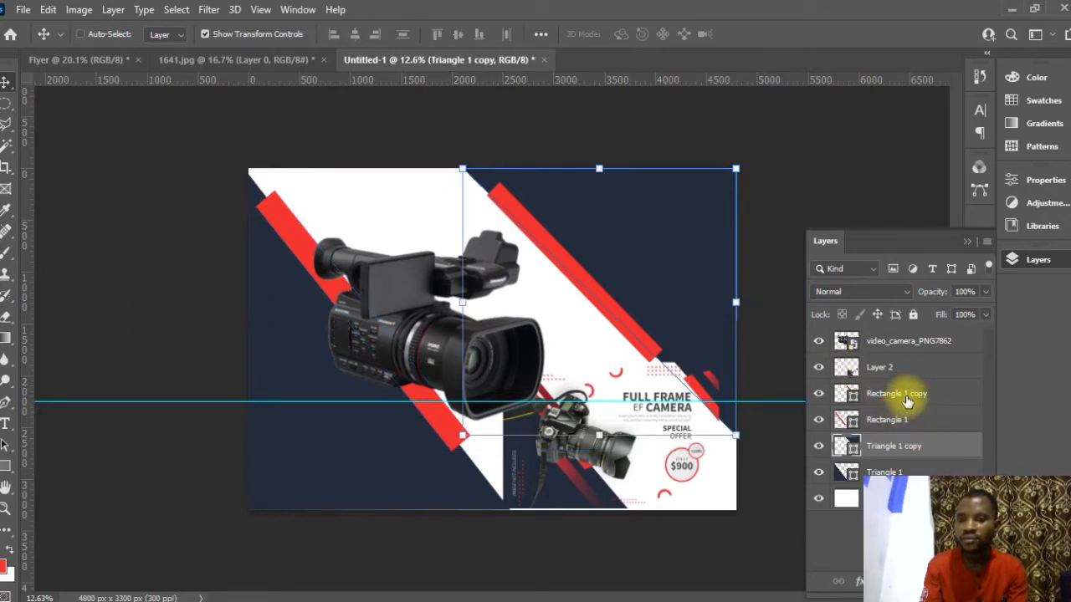
left_click(908, 395, "ctrl")
left_click_drag(640, 231, 724, 223)
left_click_drag(543, 170, 615, 240)
left_click_drag(684, 268, 669, 197)
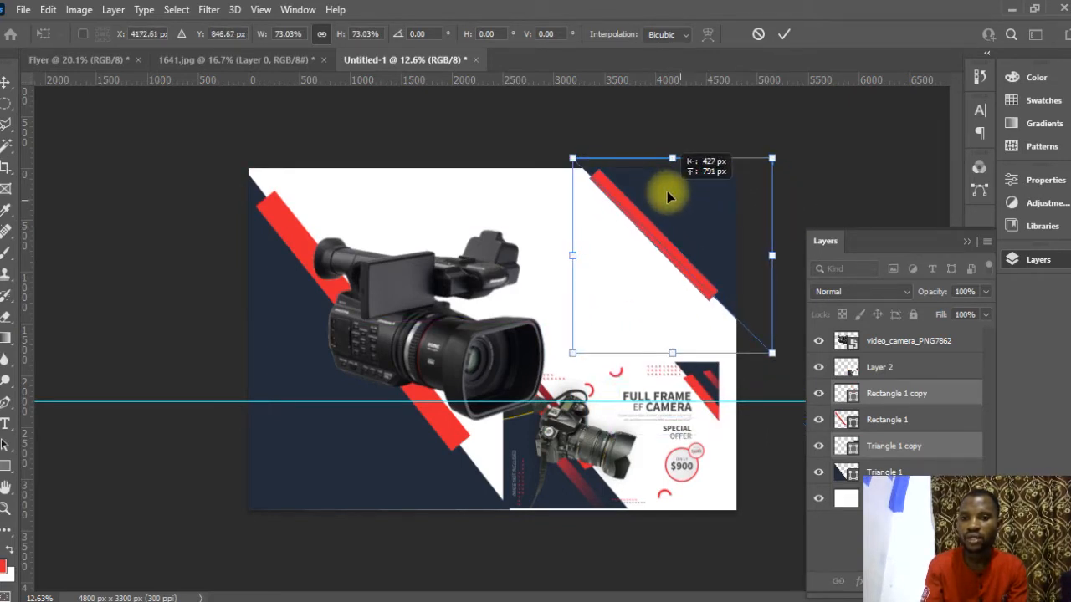
left_click_drag(669, 196, 669, 193)
left_click(785, 35)
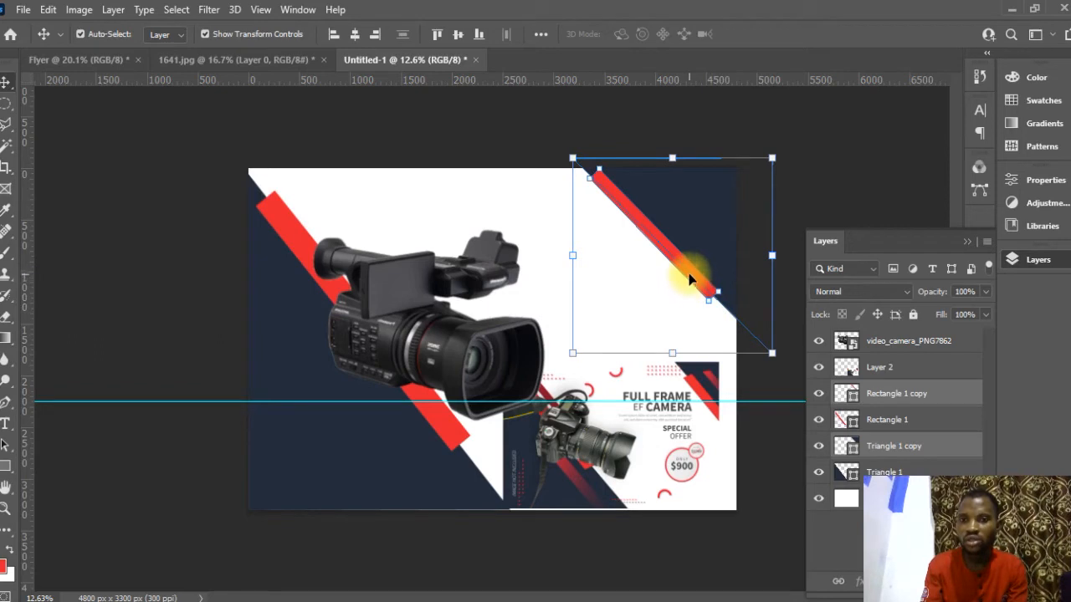
left_click(544, 236)
Slide the right red strip down along the triangle's diagonal past the canvas edge and scale it to 101.57%
left_click(655, 230)
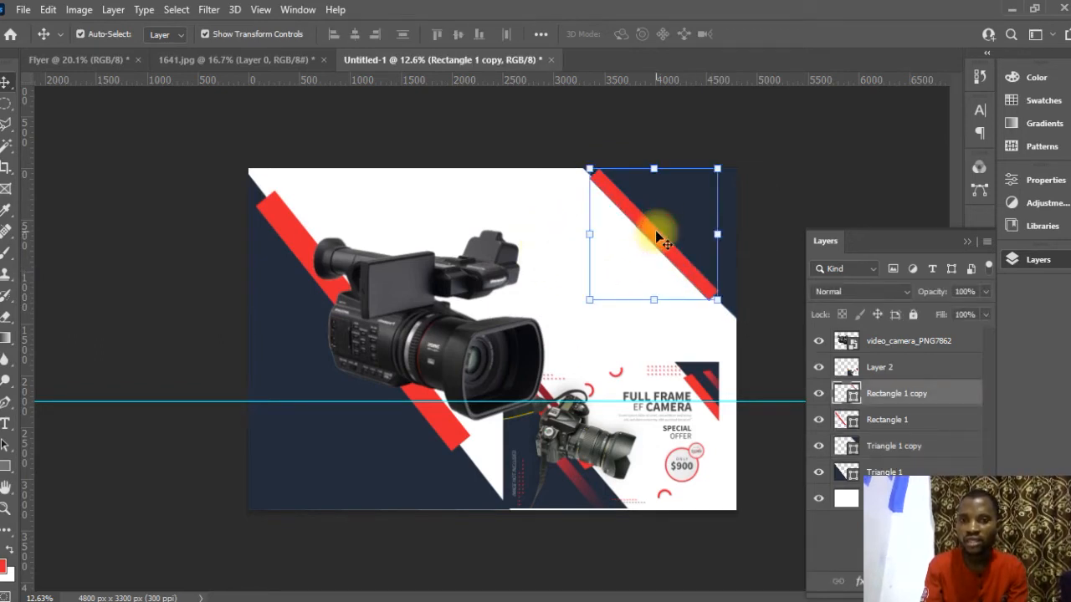
left_click_drag(660, 243, 689, 274)
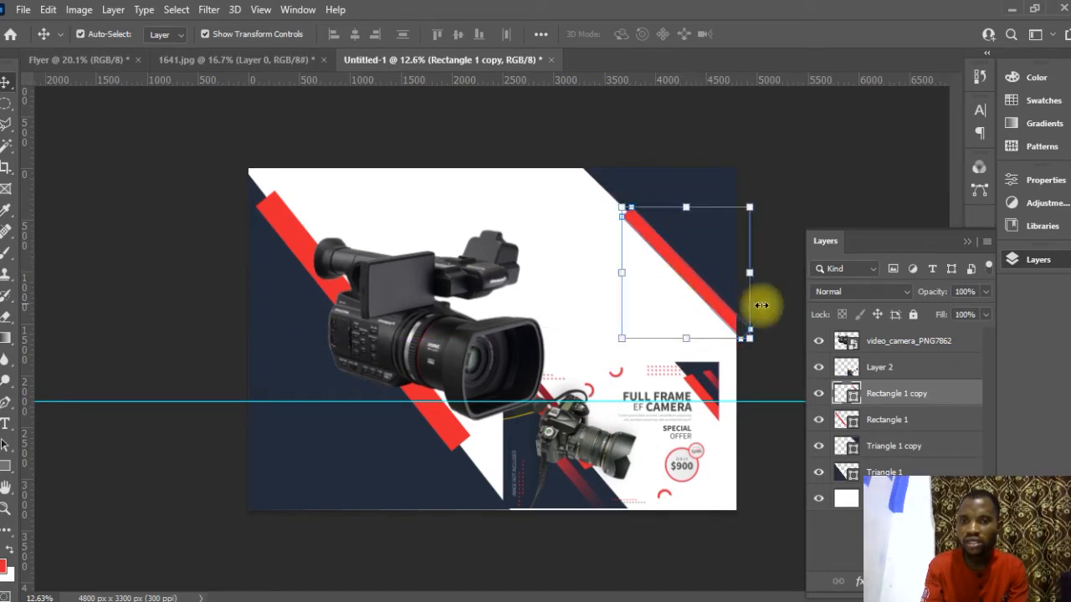
left_click(751, 207)
left_click_drag(752, 206, 753, 204)
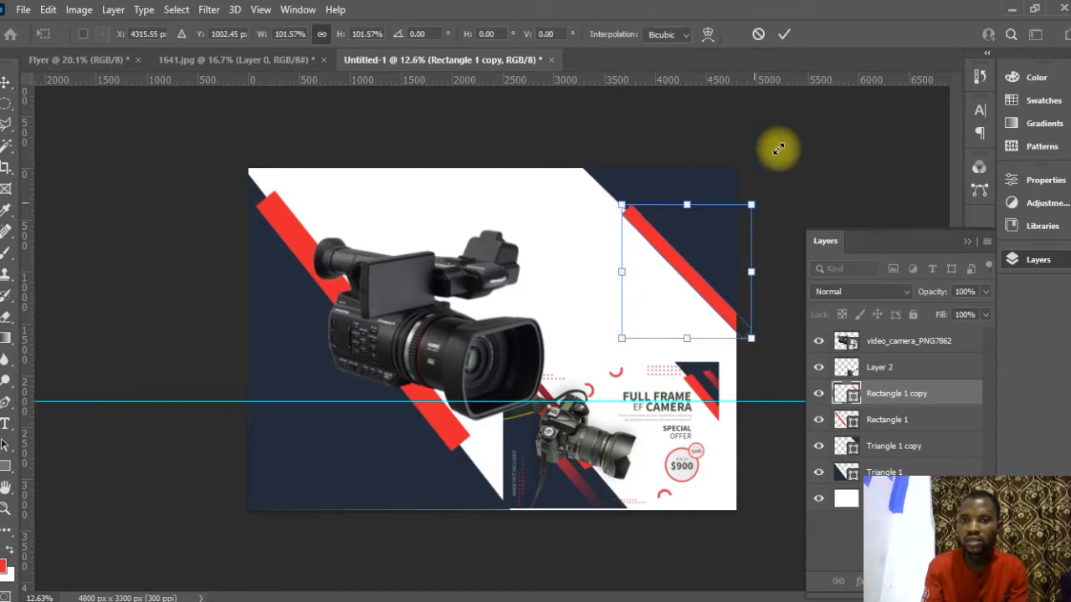
left_click(784, 36)
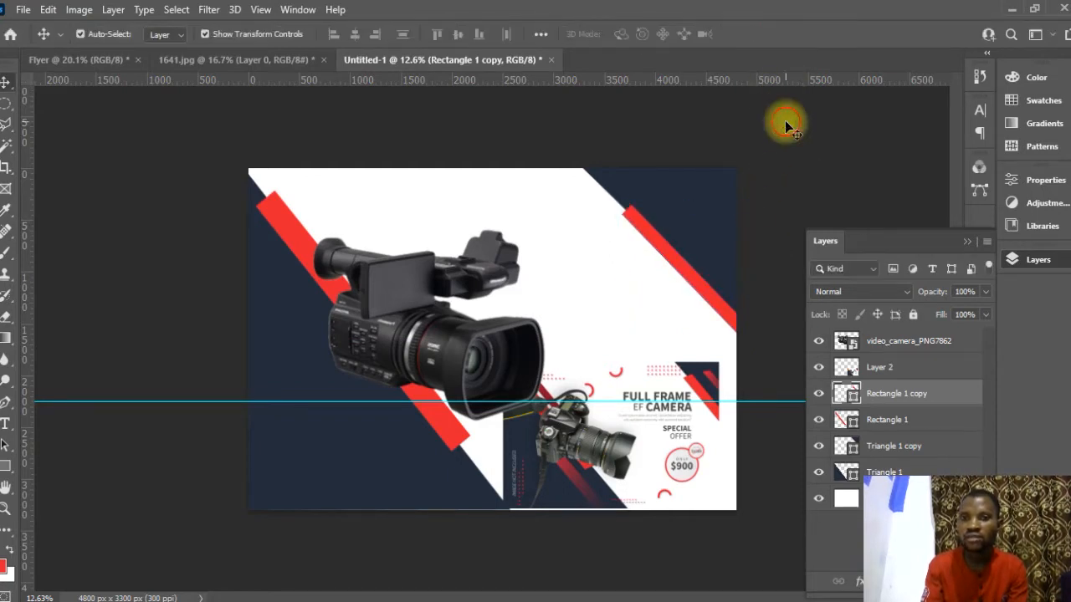
Duplicate the right red strip and place the copy beside it, farther inside the upper-right navy triangle
left_click(697, 279)
key("ctrl+j")
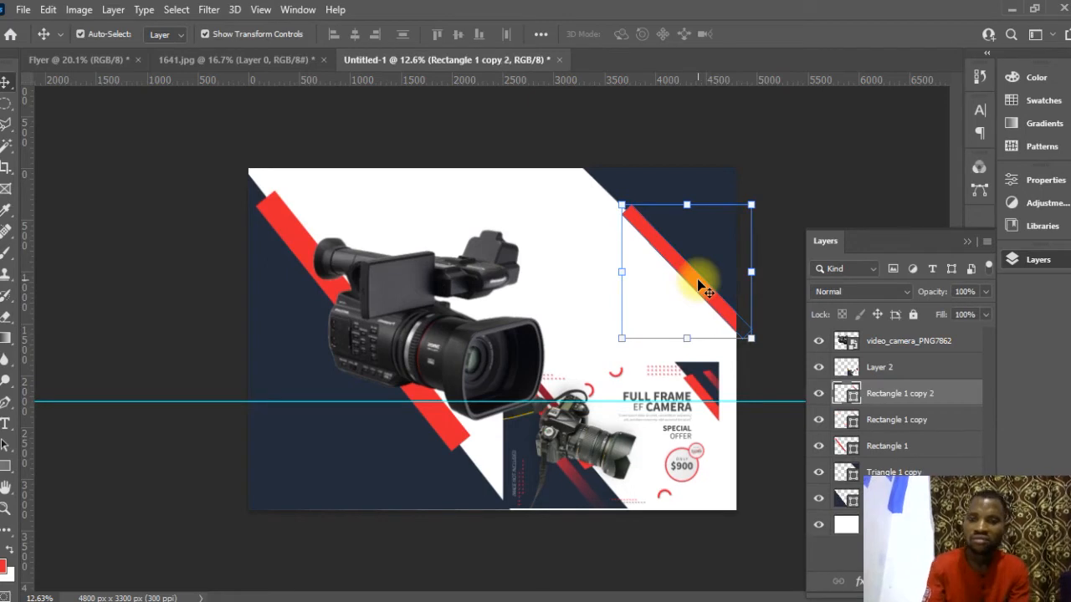
left_click_drag(697, 278, 747, 279)
left_click(536, 148)
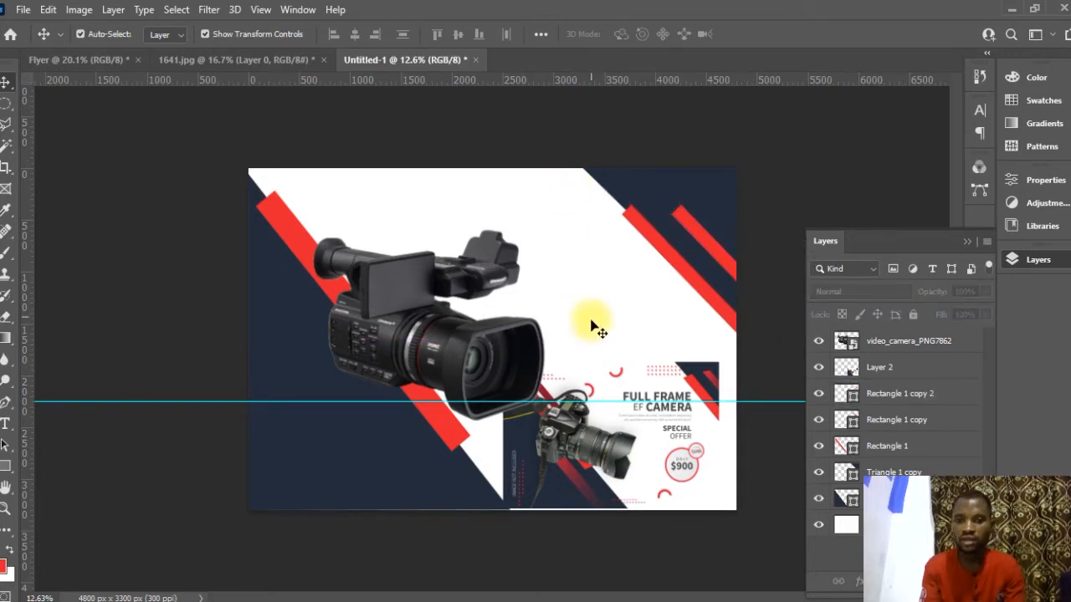
Move the video camera slightly left and down, and shift the reference flyer left, partly behind its lens
left_click(483, 345)
left_click_drag(484, 346, 466, 352)
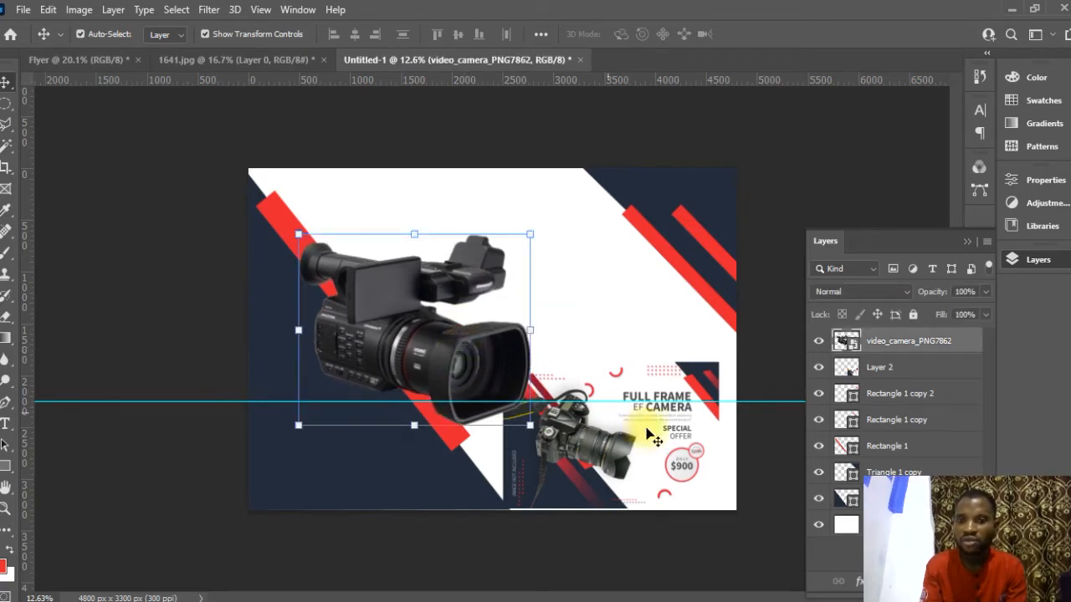
left_click_drag(677, 437, 616, 426)
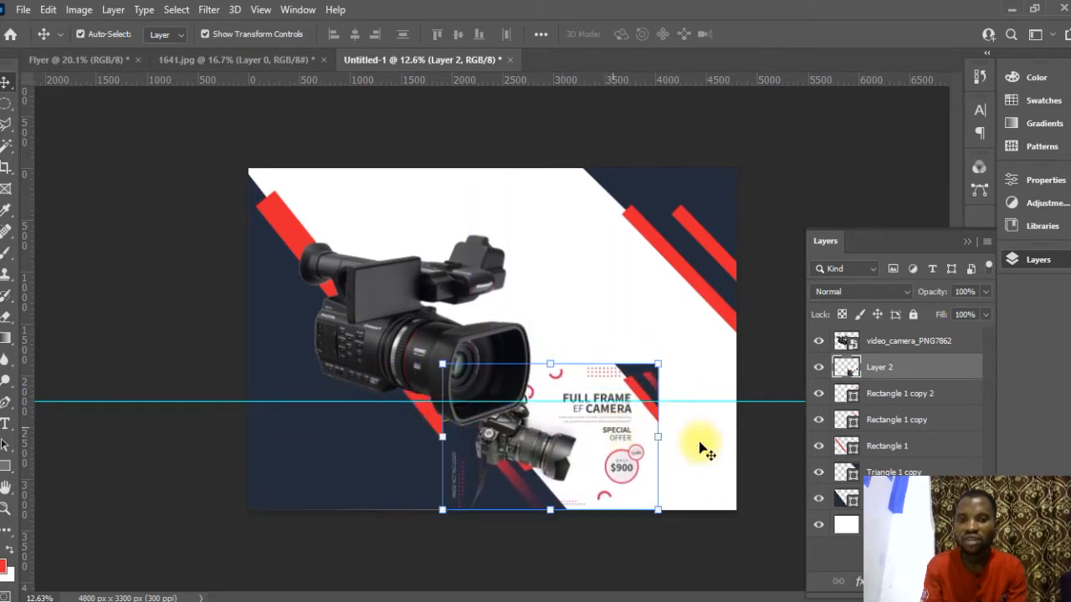
Add the text FULL FRAME in Myriad Pro Bold, 12 pt, on the white area right of the video camera
left_click(6, 426)
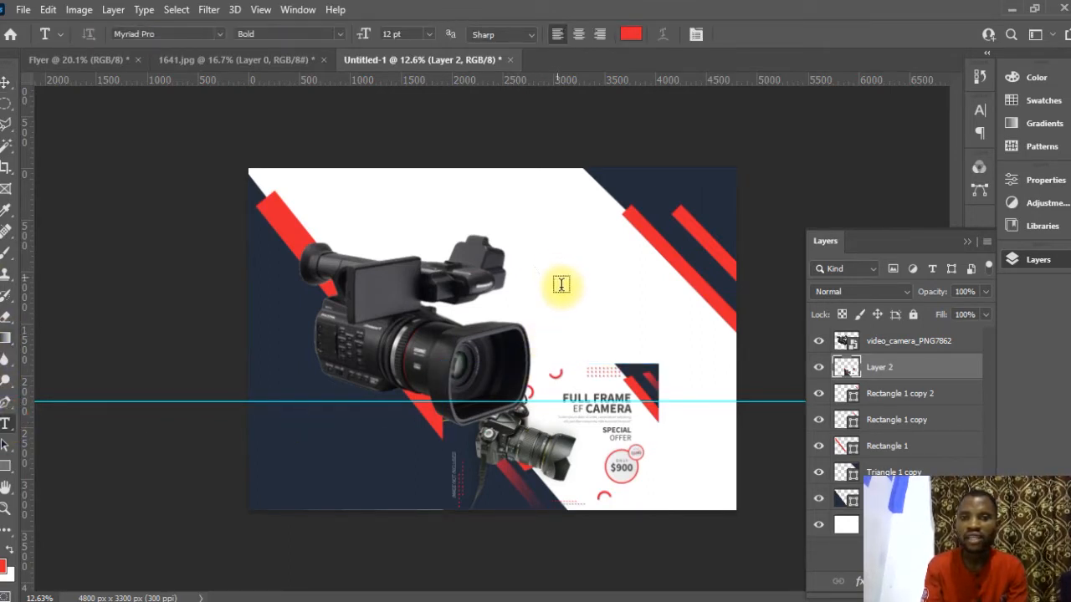
left_click(557, 274)
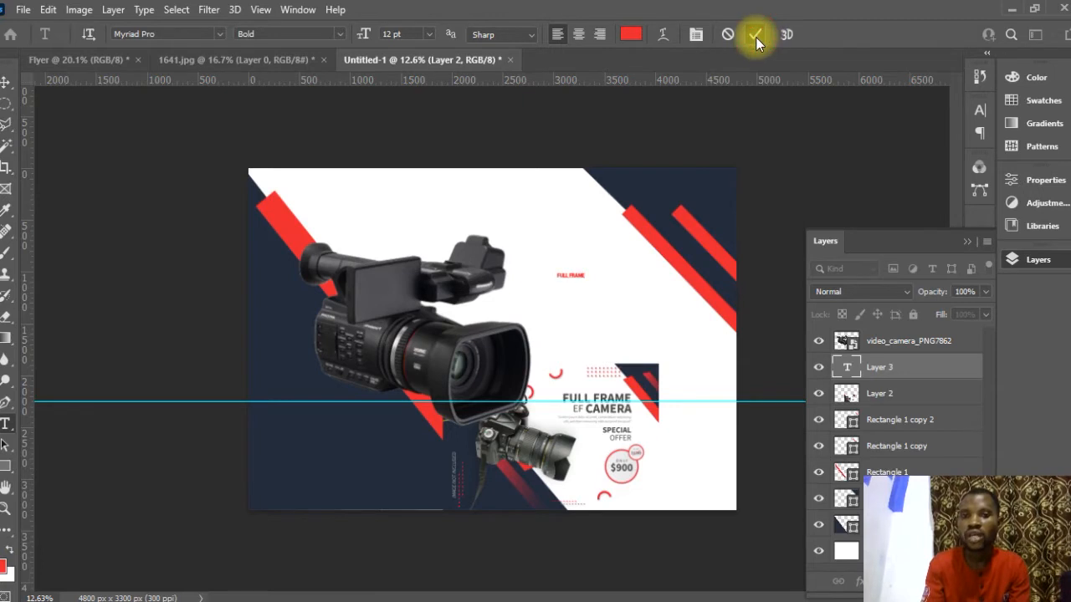
left_click(6, 84)
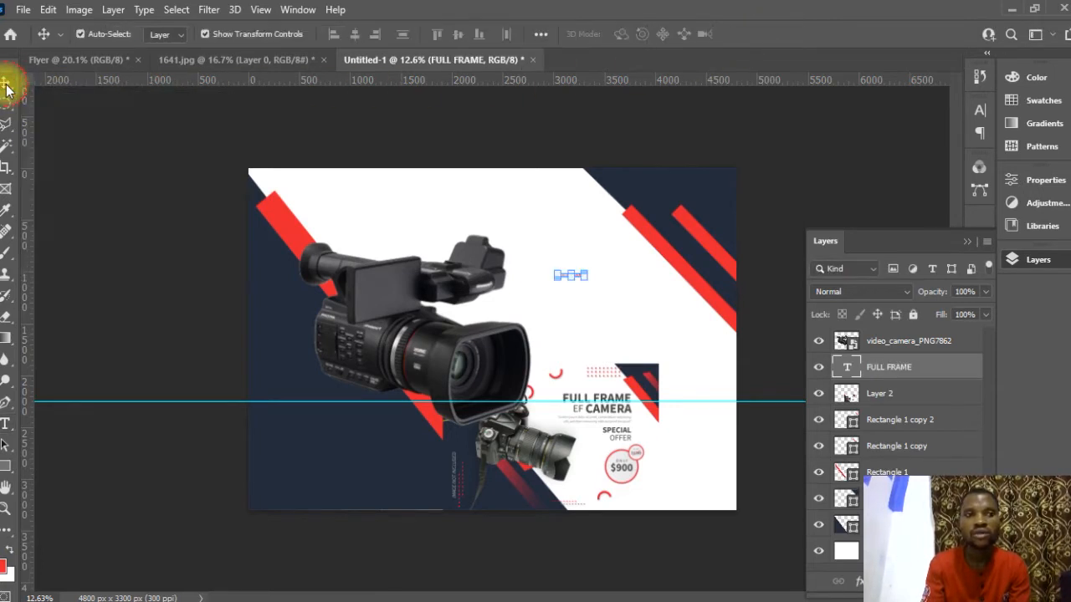
Scale the FULL FRAME text to 592.51% and move it left, clear of the red strip and beside the camera
left_click(589, 282)
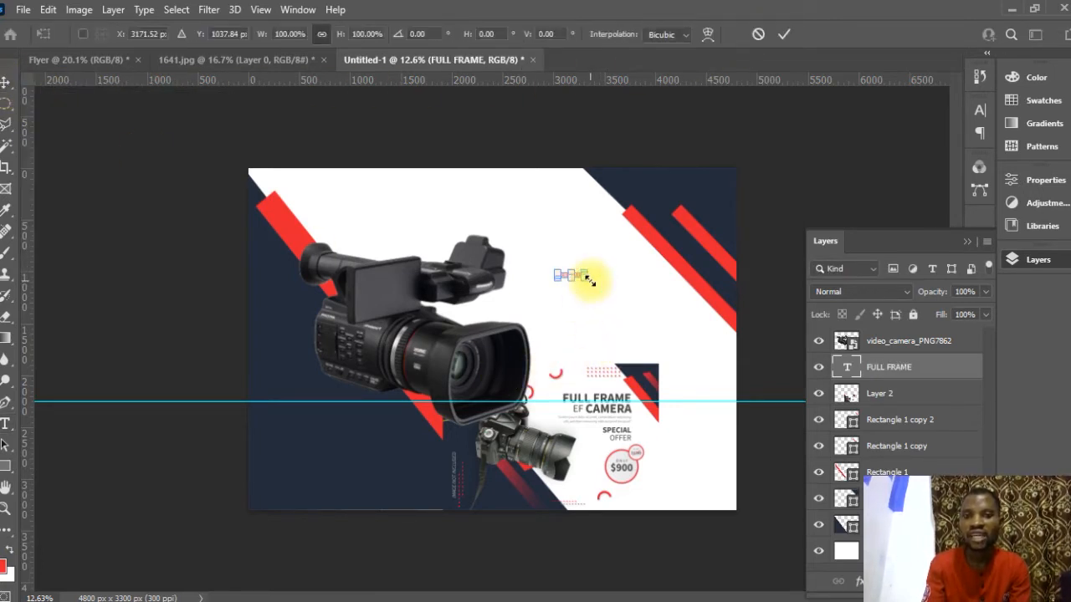
left_click_drag(590, 282, 716, 342)
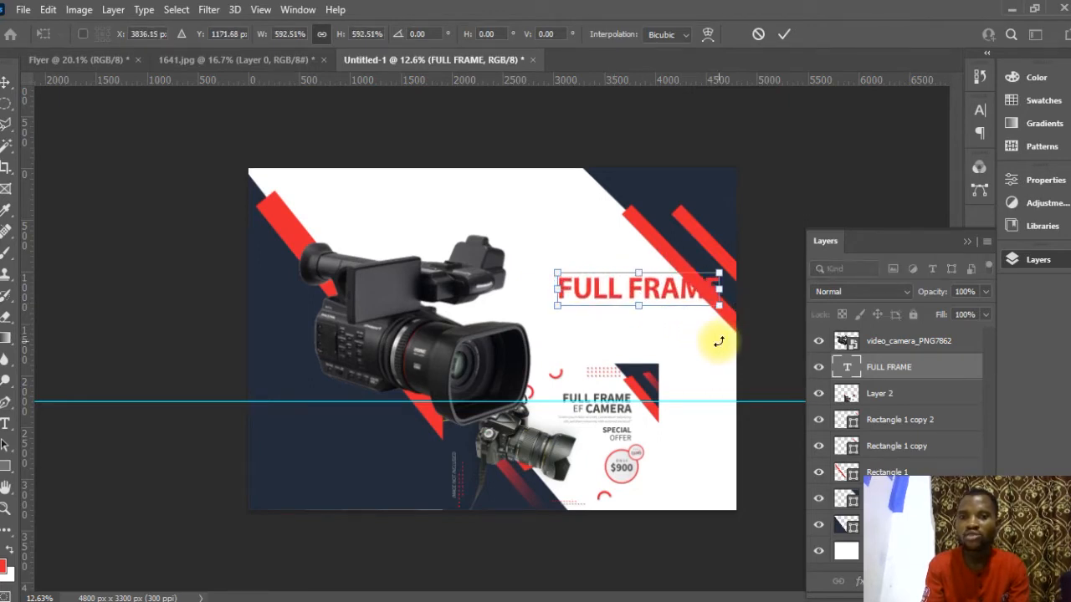
left_click(787, 36)
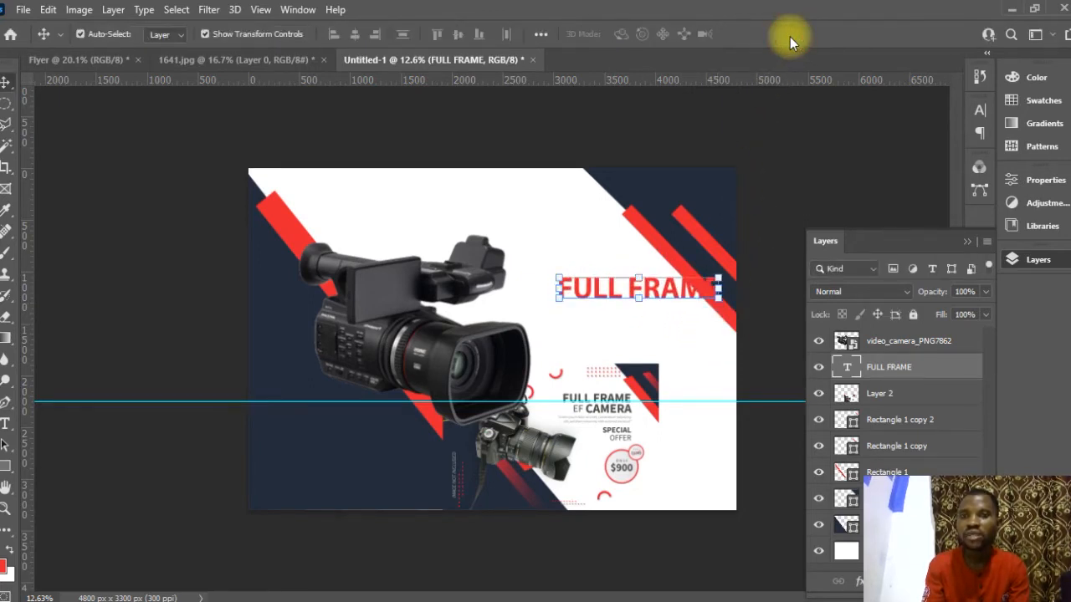
left_click_drag(671, 291, 624, 295)
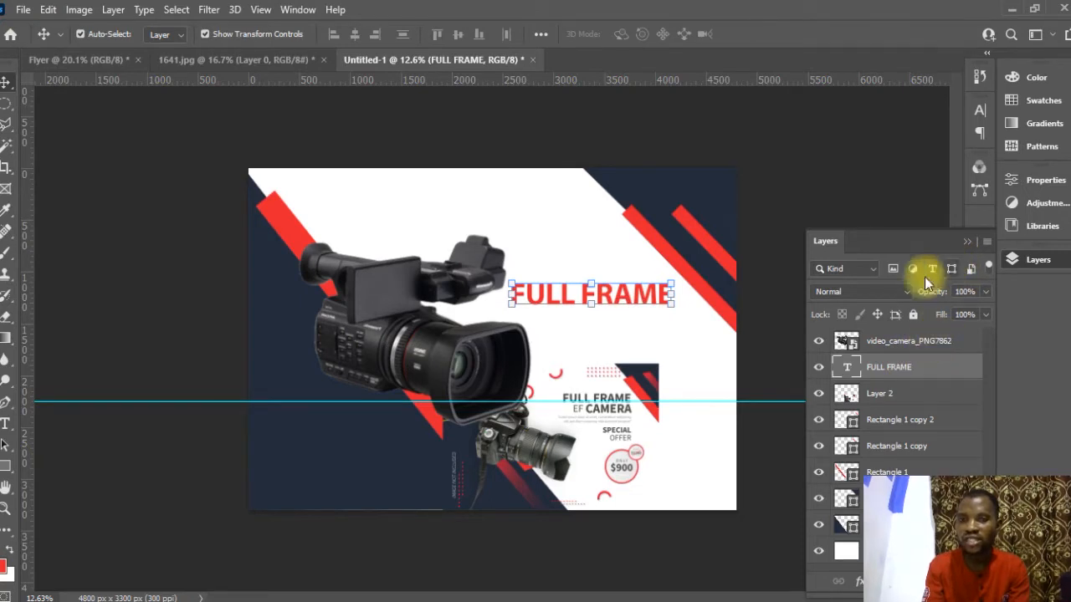
Recolor the FULL FRAME text to navy 1f2837, sampled from the lower-left triangle
double_click(848, 367)
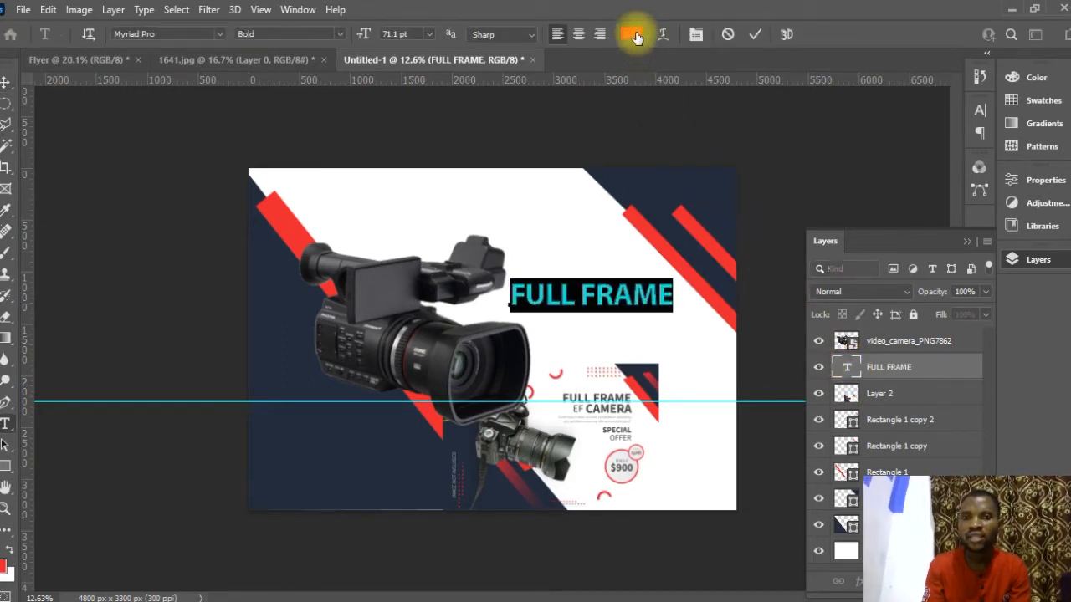
left_click(633, 34)
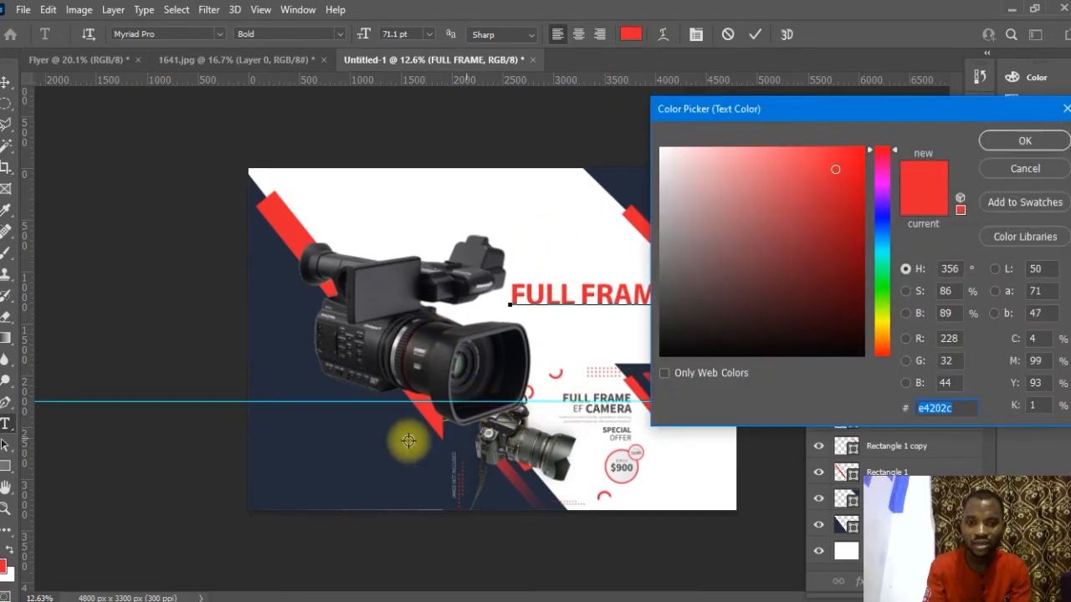
left_click(381, 440)
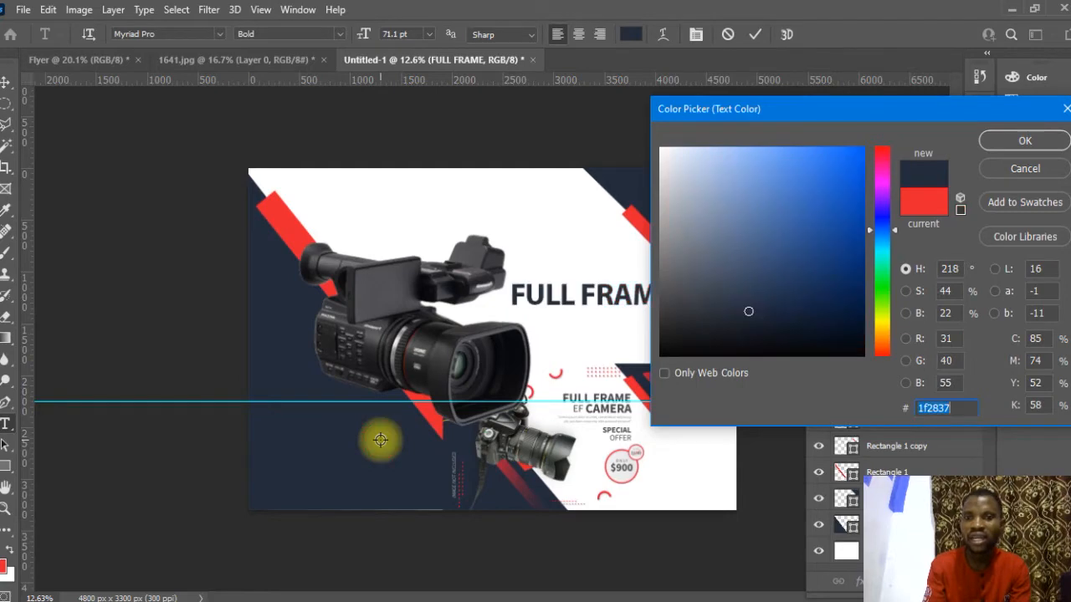
left_click(986, 137)
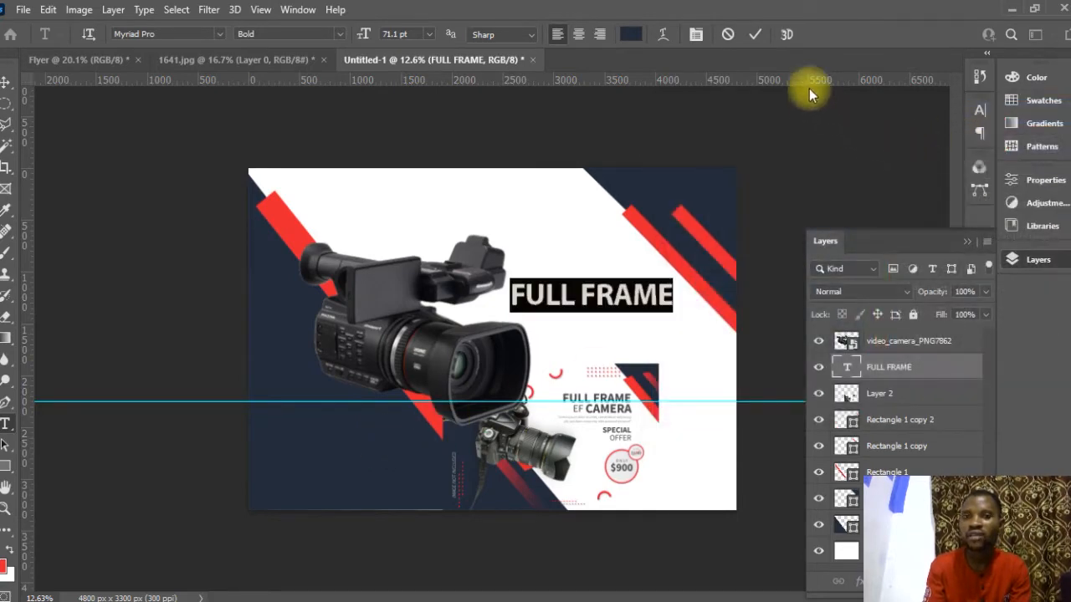
left_click(756, 34)
Duplicate the FULL FRAME text and place the copy directly below the original
key("v")
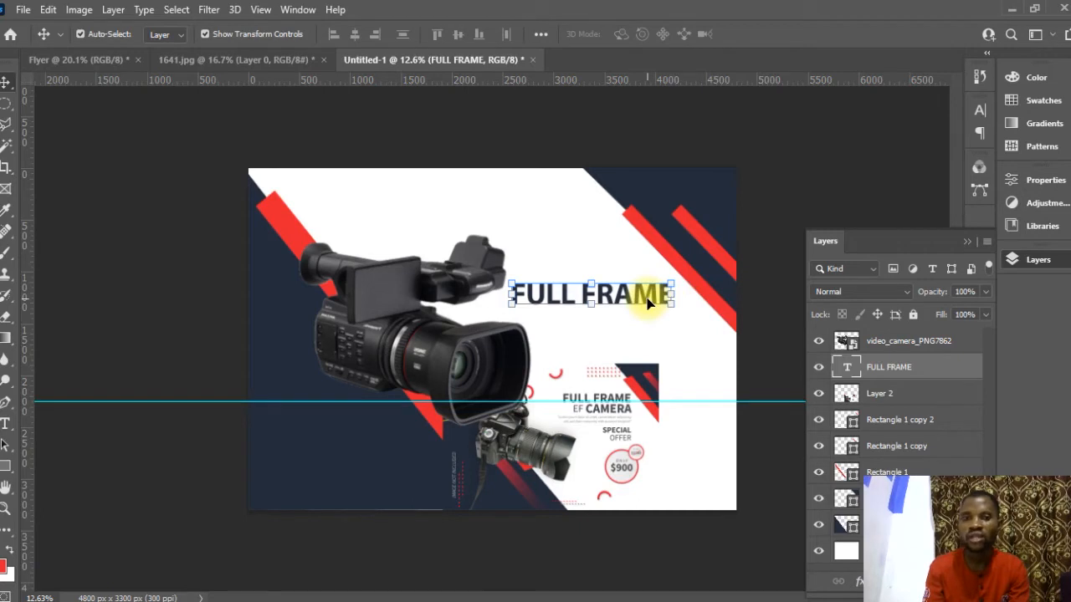
key("ctrl+j")
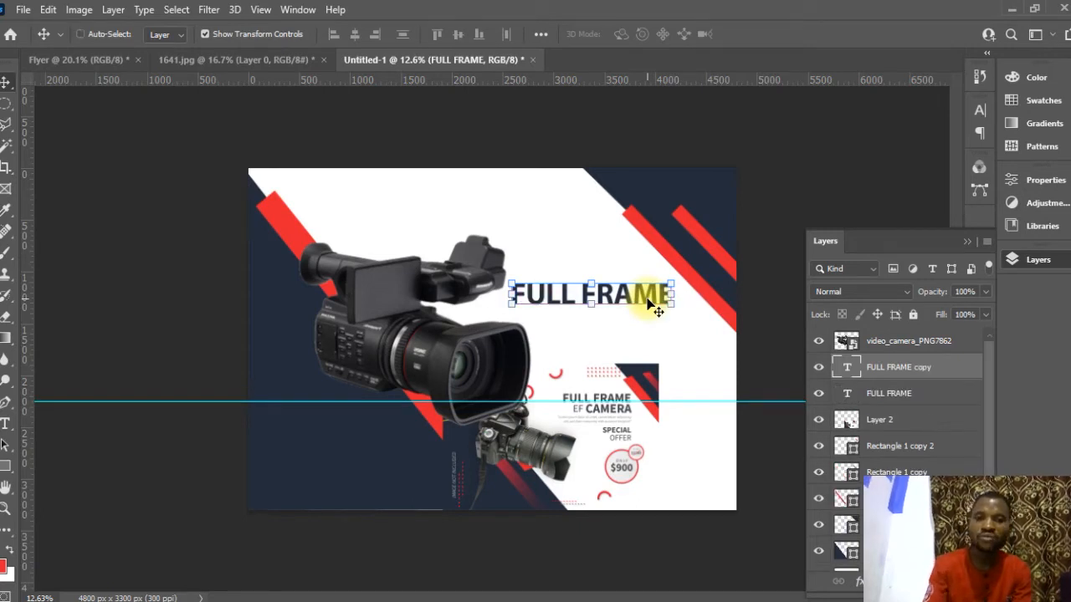
left_click_drag(647, 304, 640, 327)
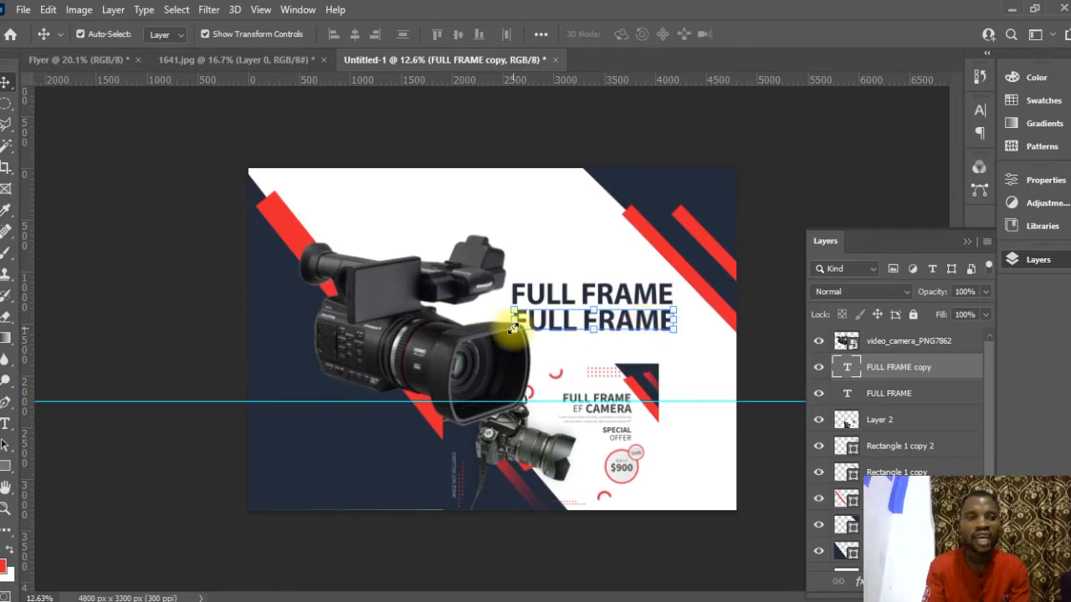
Replace the lower FULL FRAME copy's text with CAMERA and shift it right so it ends under the word FRAME
left_click(5, 425)
left_click(665, 321)
left_click_drag(665, 321, 506, 324)
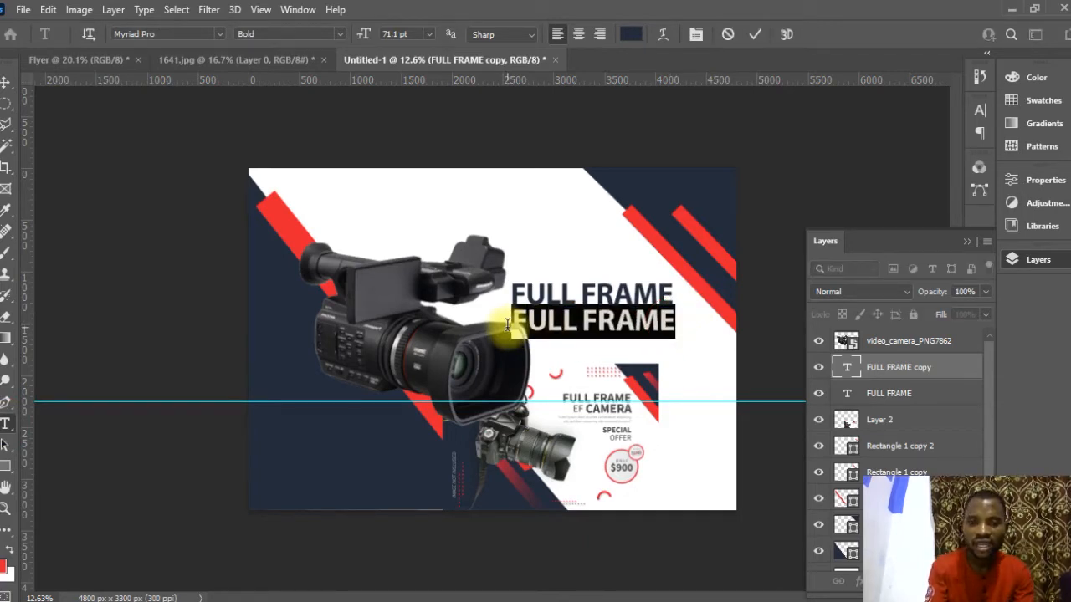
type("CAMERA")
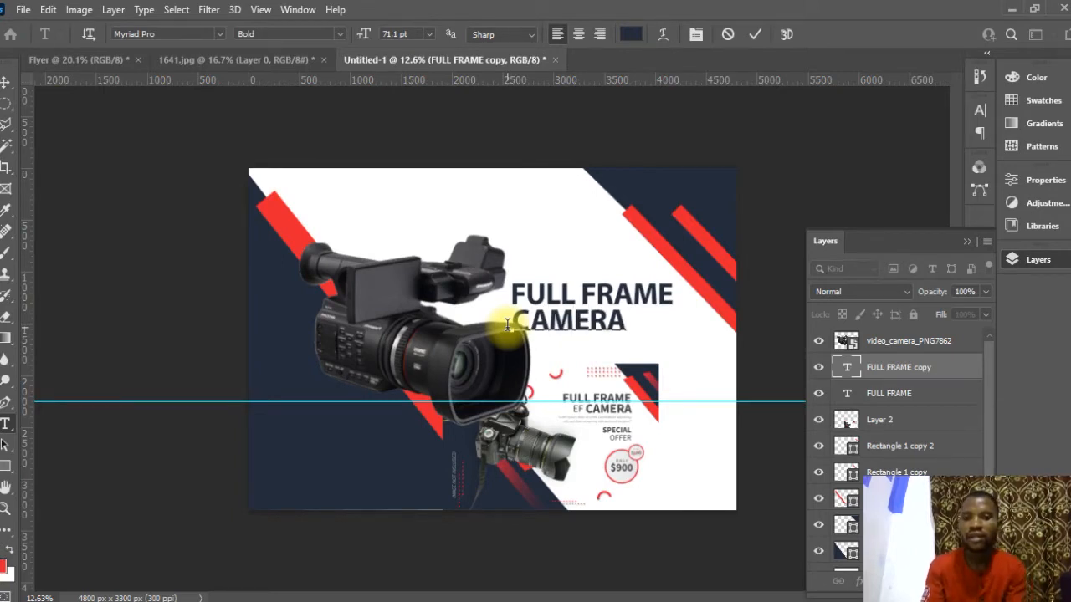
left_click(757, 35)
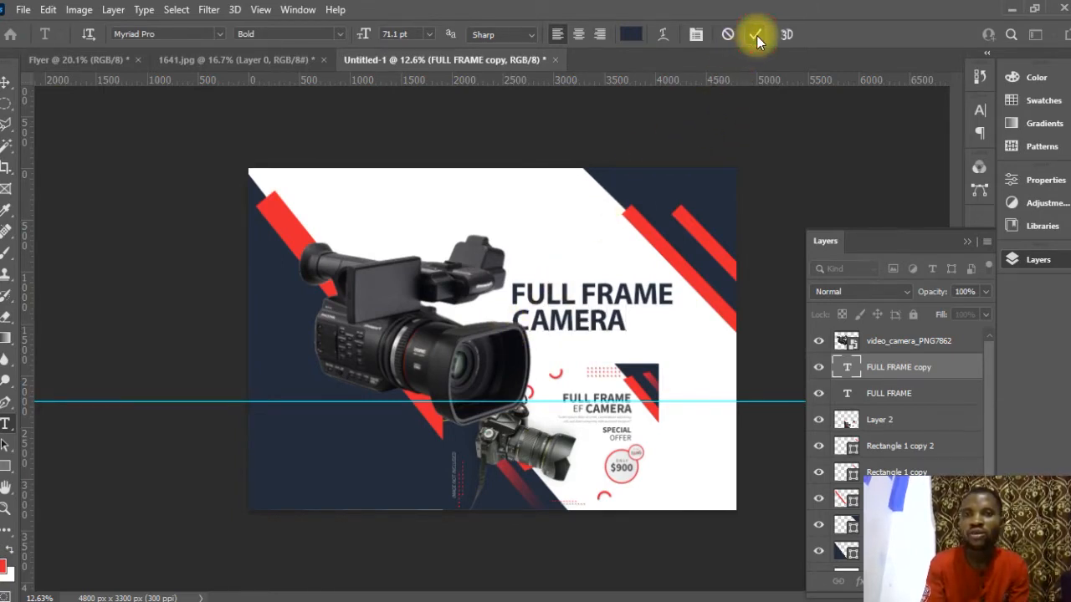
left_click(6, 84)
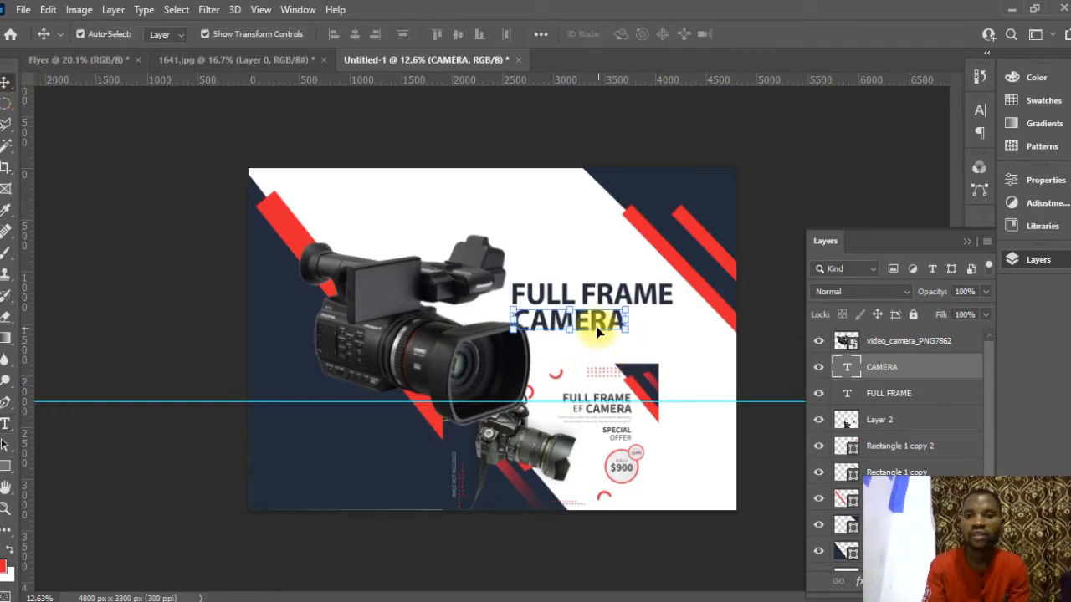
left_click_drag(597, 324, 652, 325)
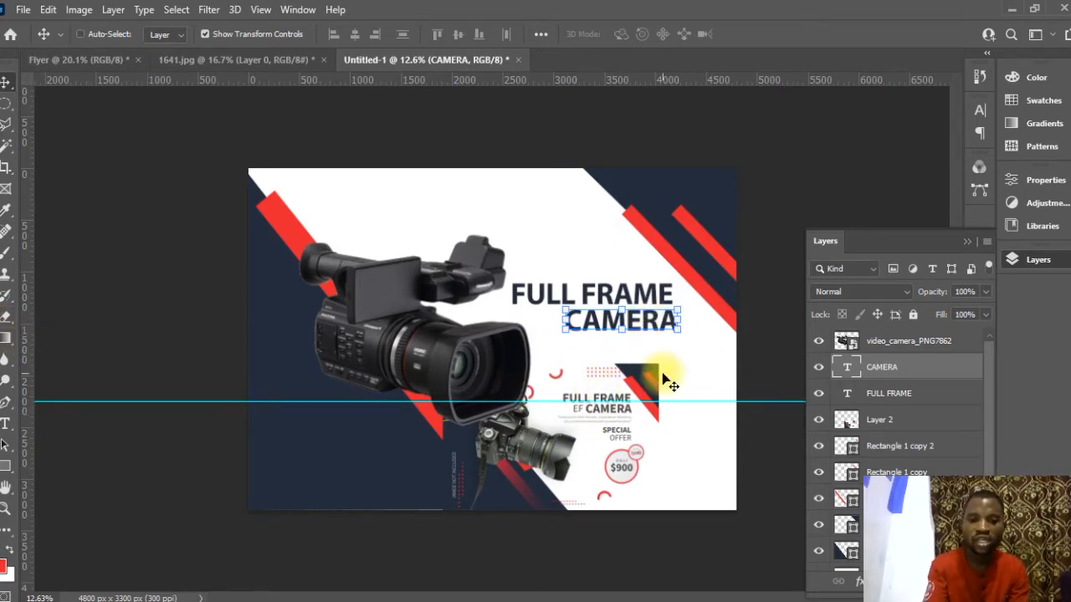
Duplicate the CAMERA text, place the copy below the headline and change its wording to EF
key("ctrl+j")
left_click_drag(657, 332, 657, 369)
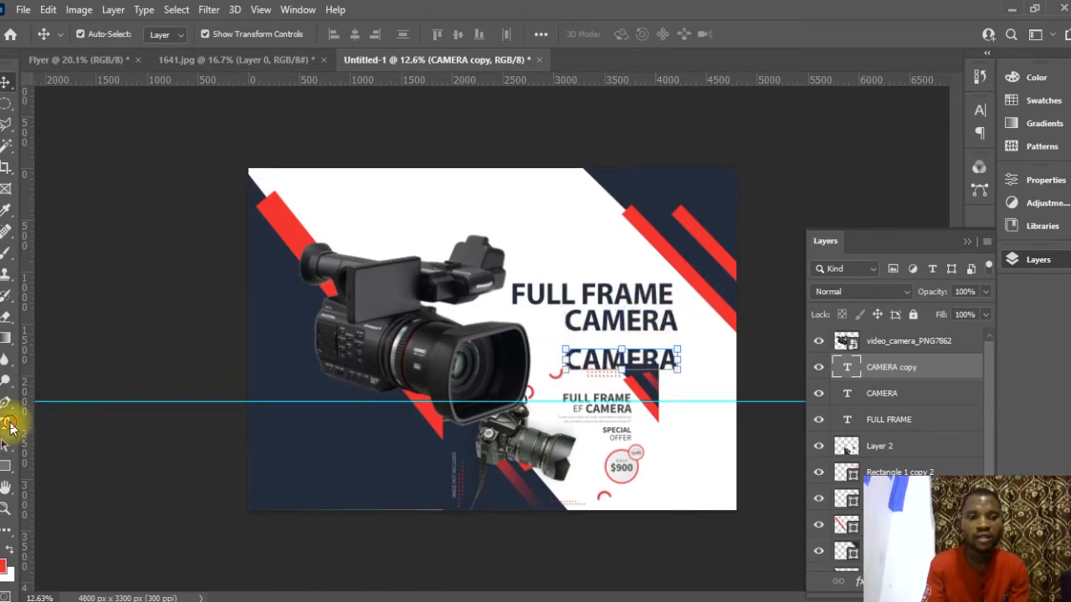
left_click(7, 425)
left_click_drag(676, 356, 564, 358)
type("EF")
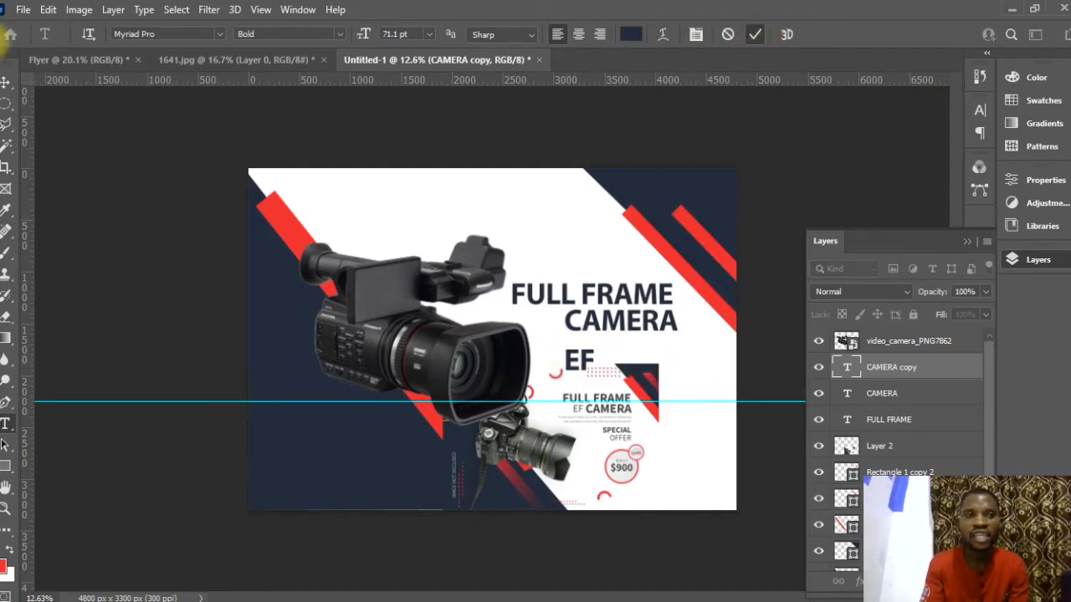
left_click(5, 81)
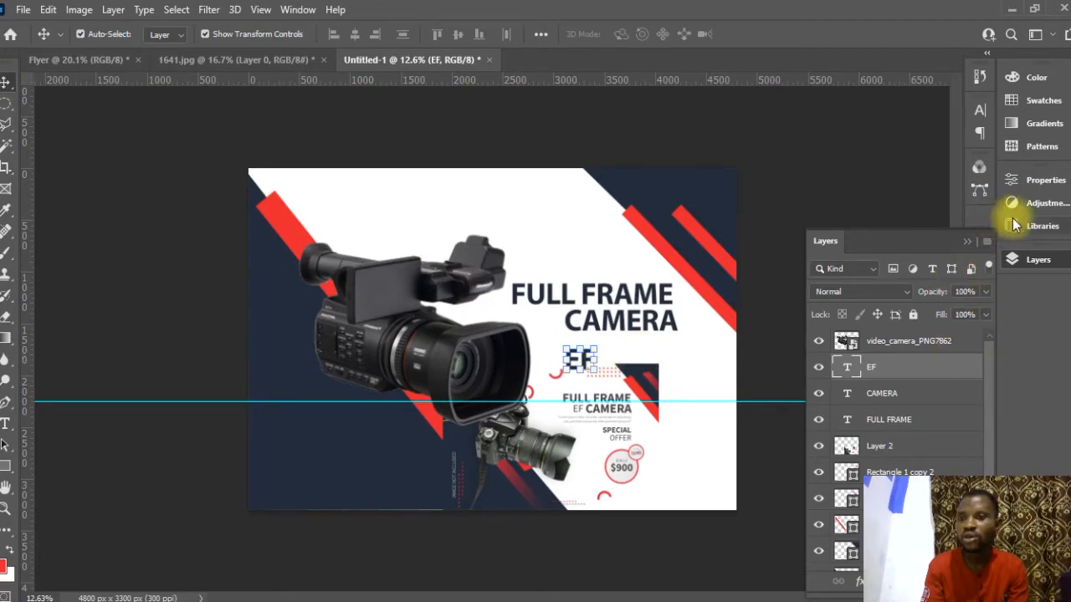
Dock the Character panel beneath Layers and set the EF text's font style to Regular
left_click(967, 243)
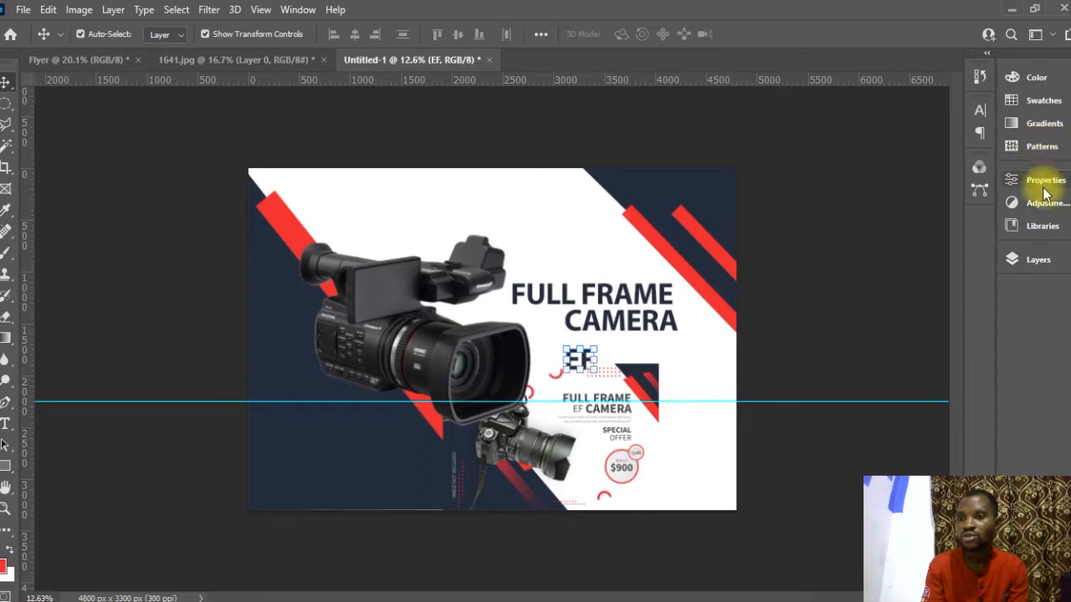
left_click_drag(979, 109, 1033, 293)
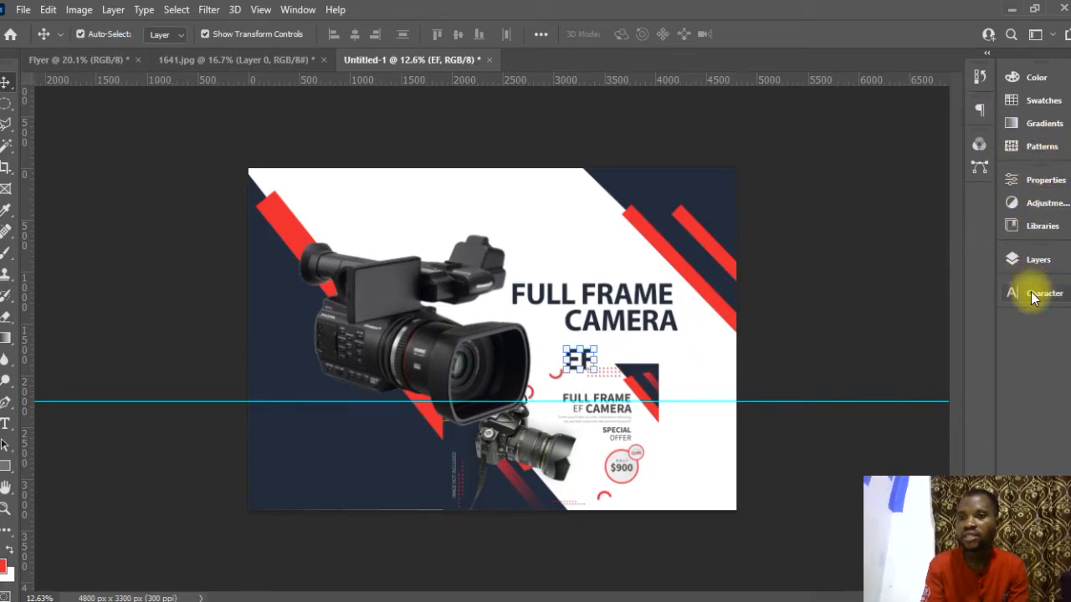
left_click(1033, 293)
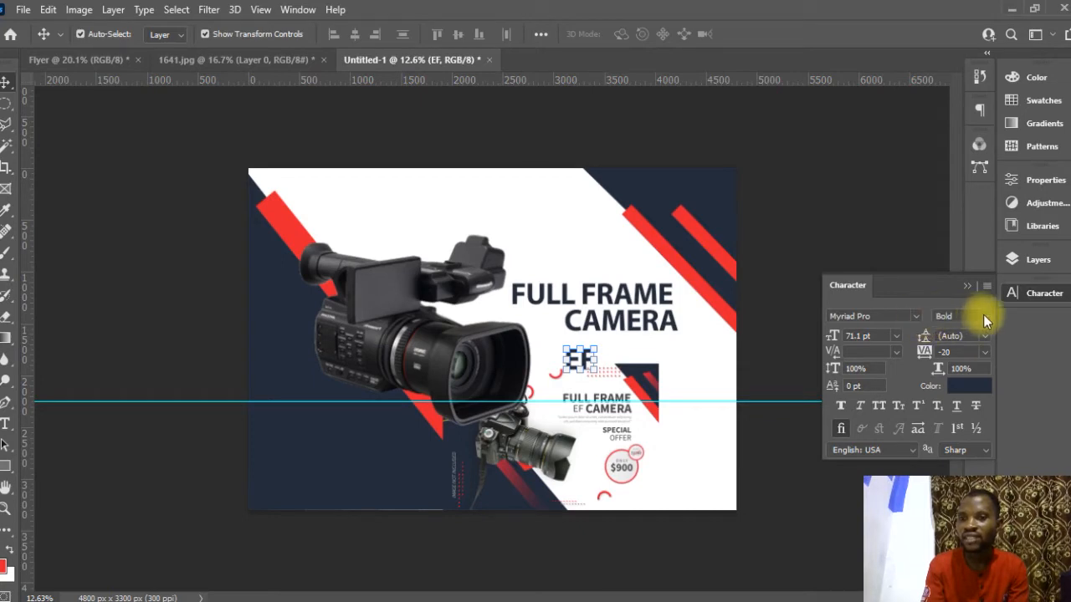
left_click(982, 315)
left_click(949, 328)
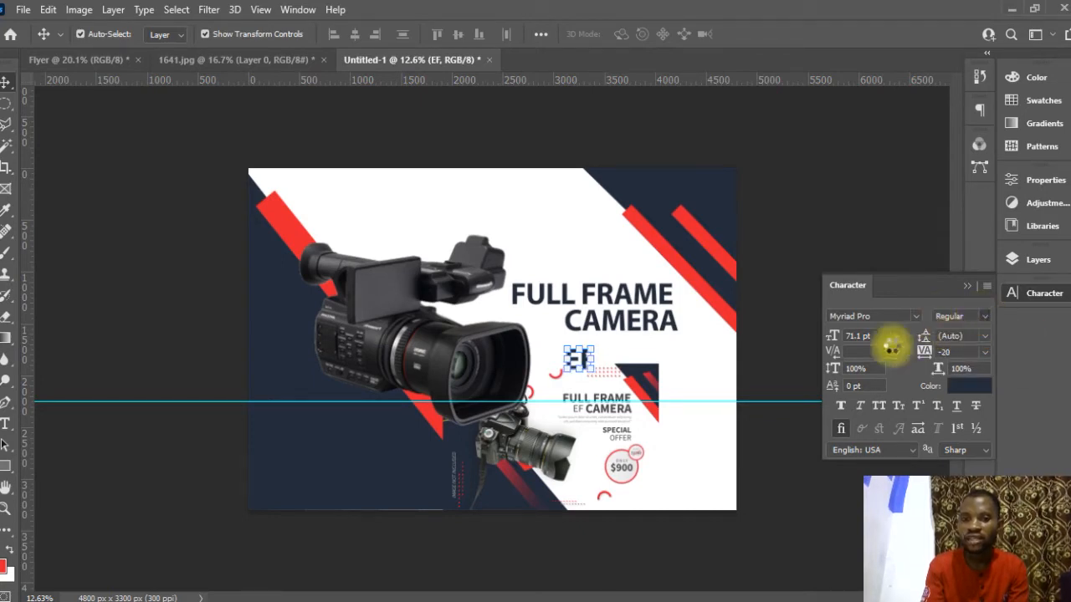
Scale the EF text down to 68.15% and move it just left of CAMERA on the second headline line
left_click(590, 376)
left_click_drag(587, 368, 576, 357)
left_click(783, 34)
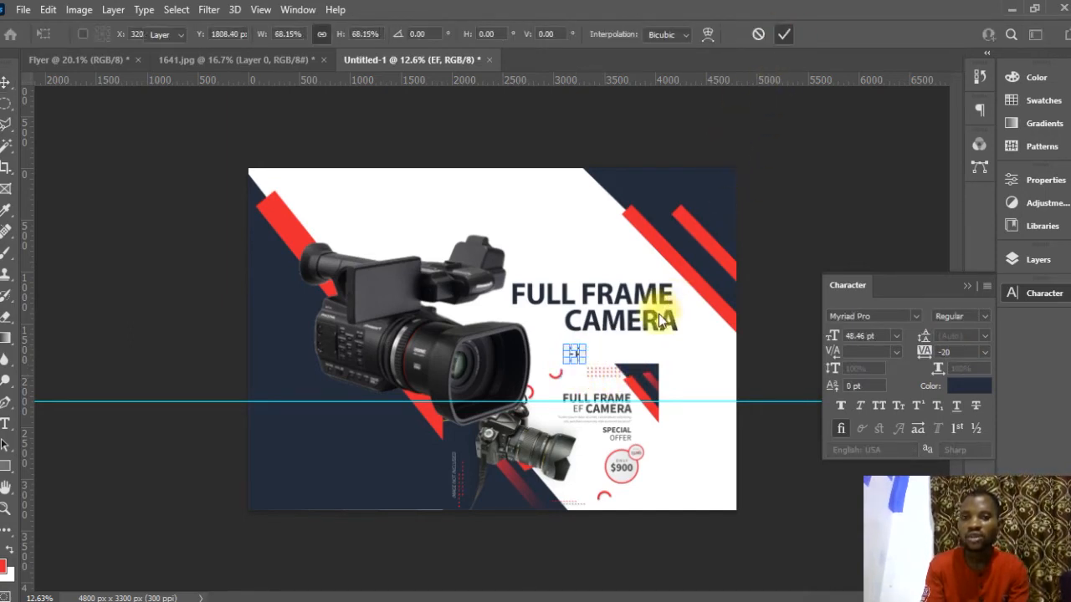
left_click_drag(644, 358, 619, 318)
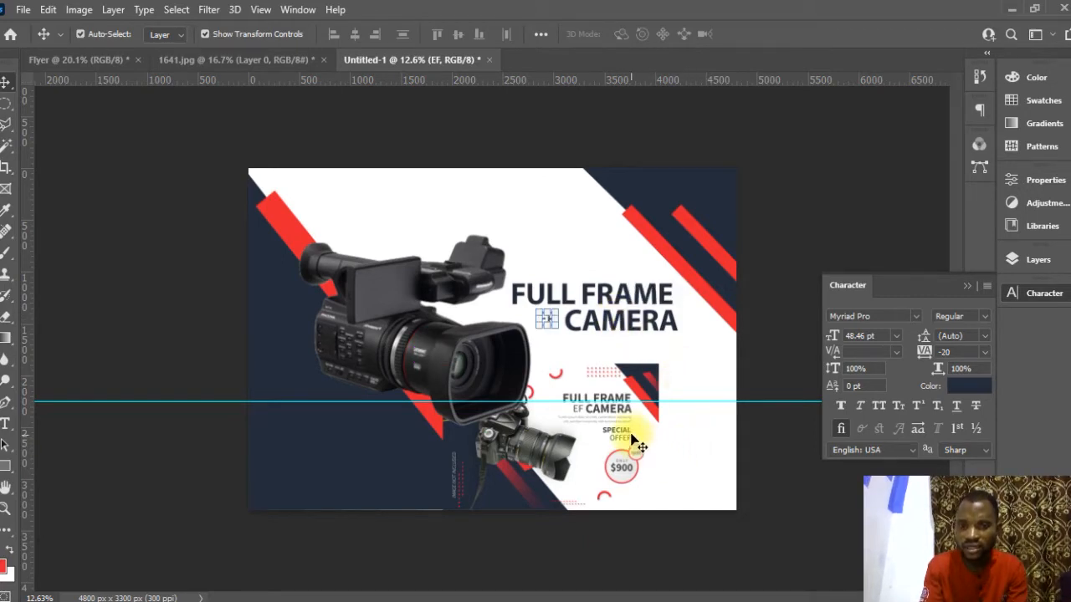
Move the reference flyer image down over the canvas's lower edge, leaving the area under the headline free
scroll(628, 384, "up", 5)
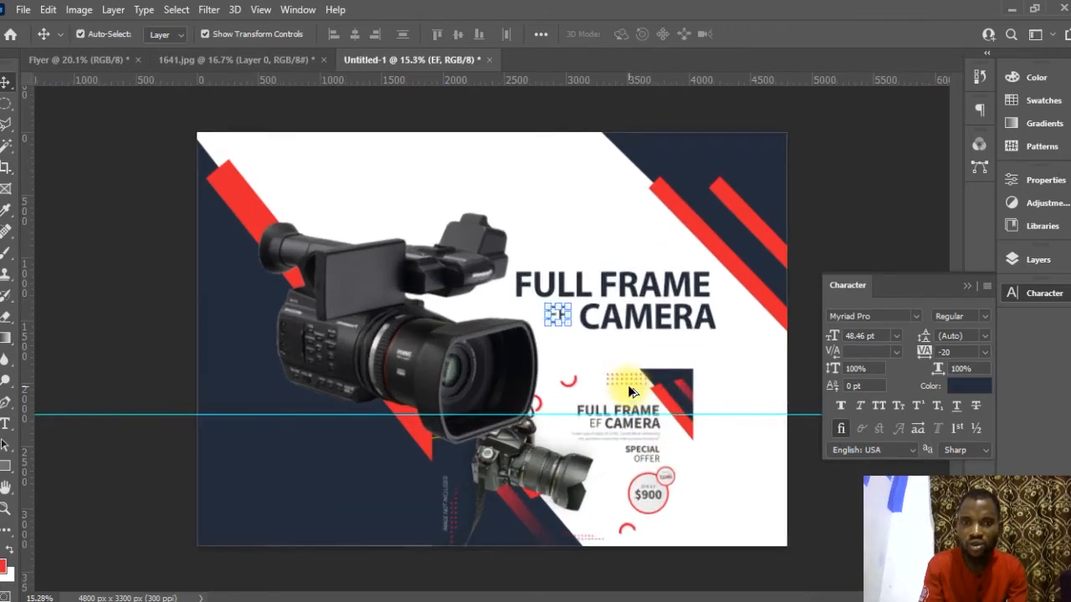
left_click_drag(715, 296, 589, 405)
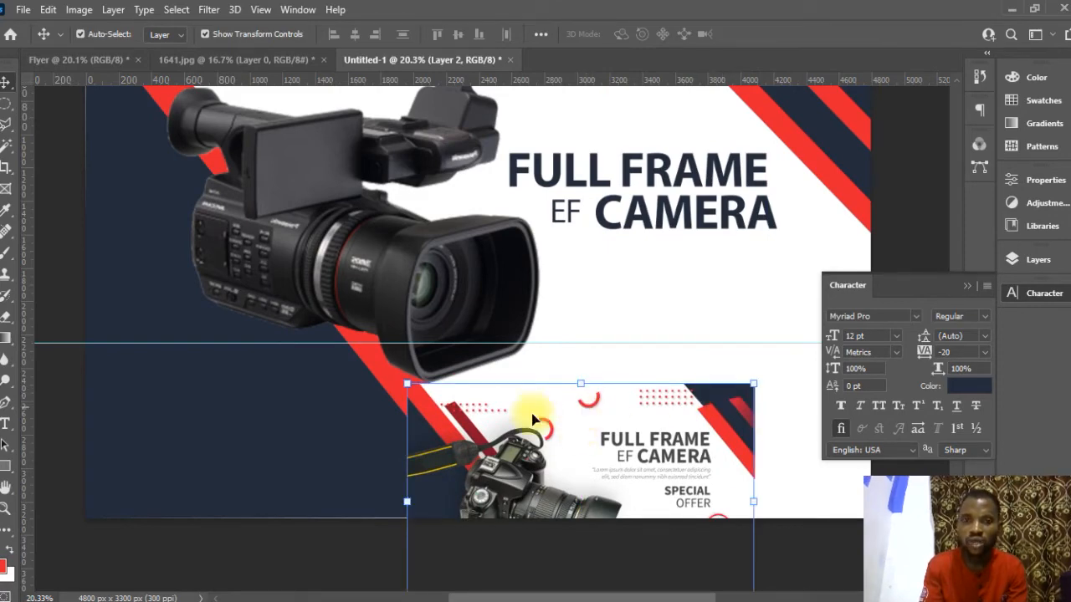
left_click_drag(613, 446, 609, 432)
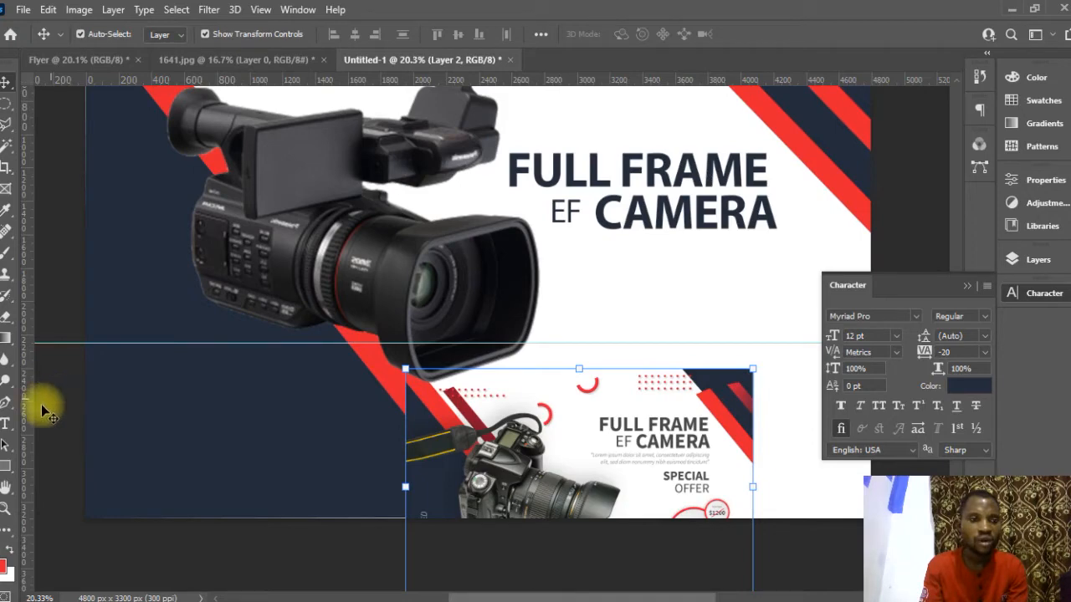
Draw a circle about 240 px across on the white area below the EF CAMERA line with the Ellipse tool
left_click(14, 466)
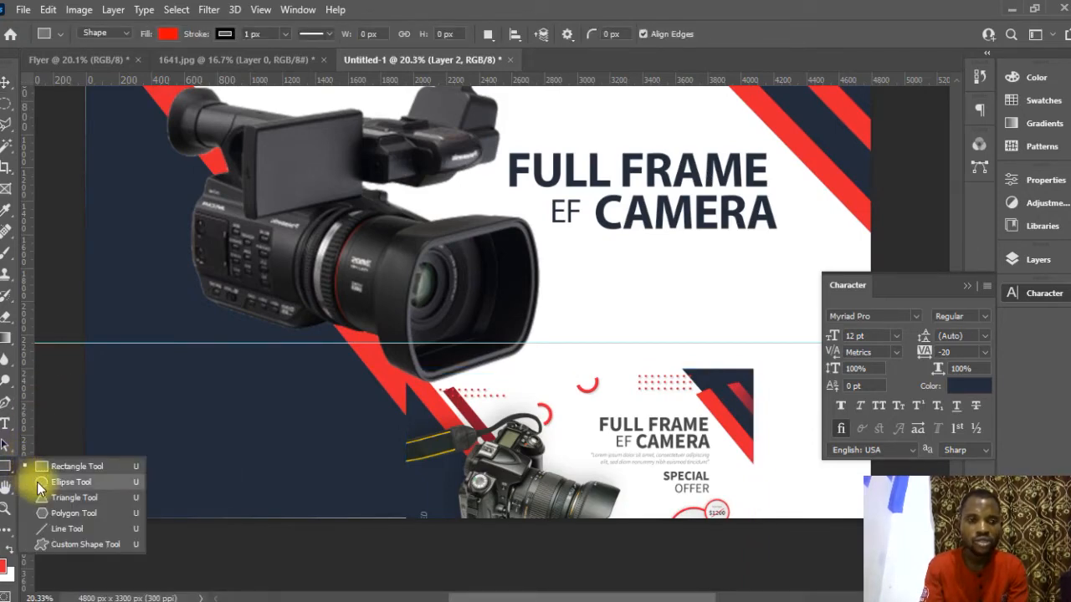
left_click(50, 483)
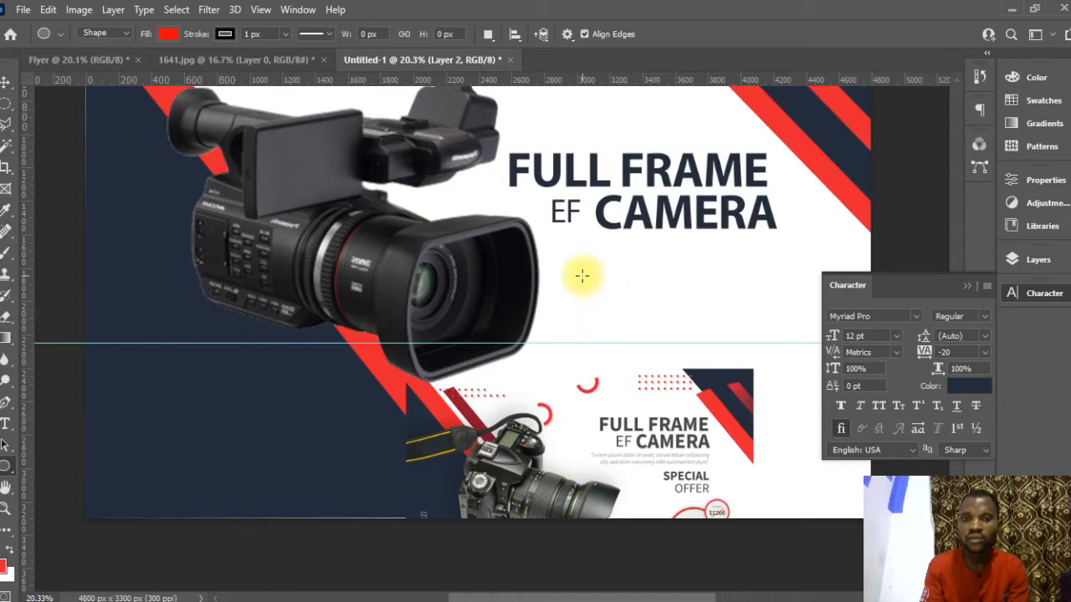
left_click_drag(582, 275, 621, 314)
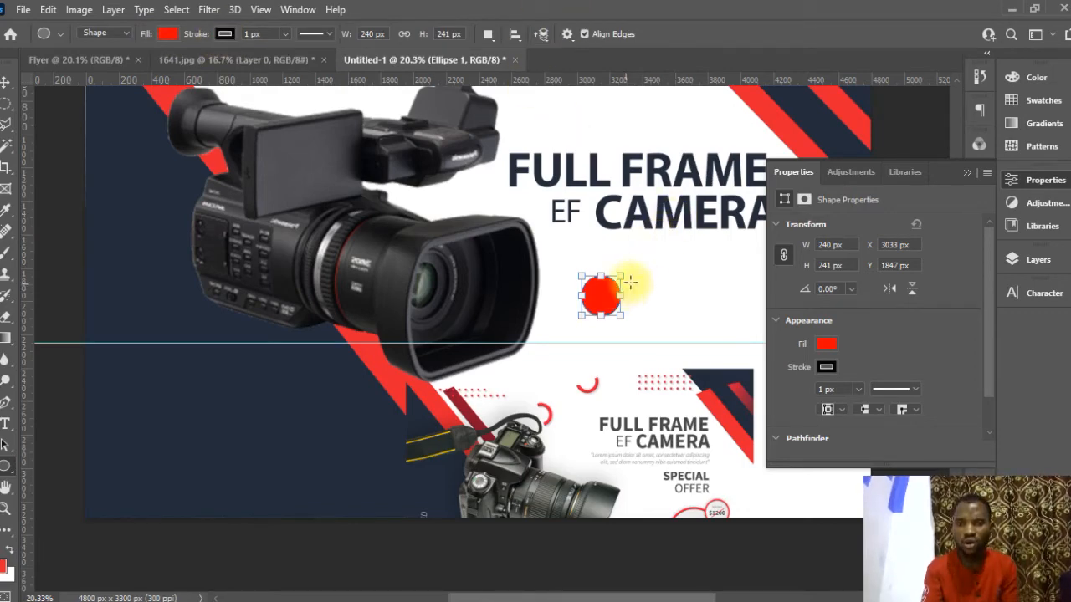
Turn the circle into a ring with no fill and a red stroke 31.97 px wide
left_click(168, 35)
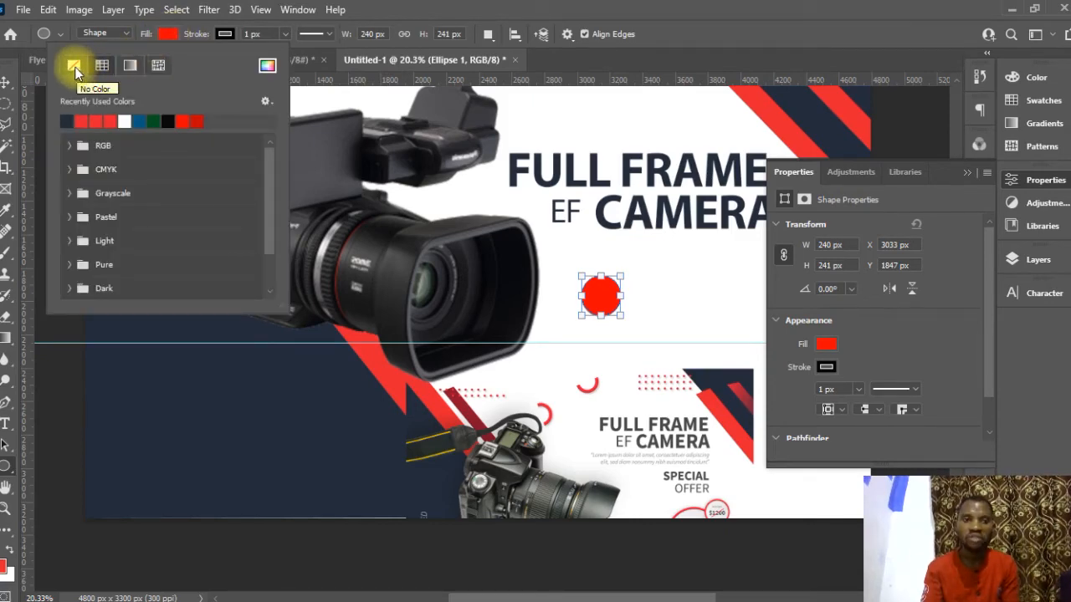
left_click(74, 67)
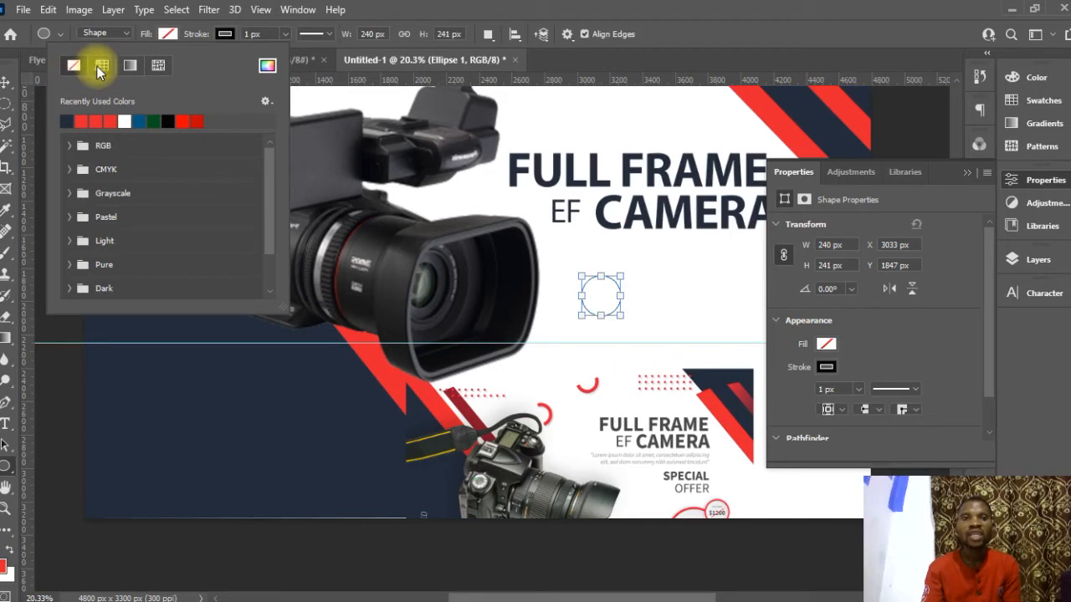
left_click(229, 33)
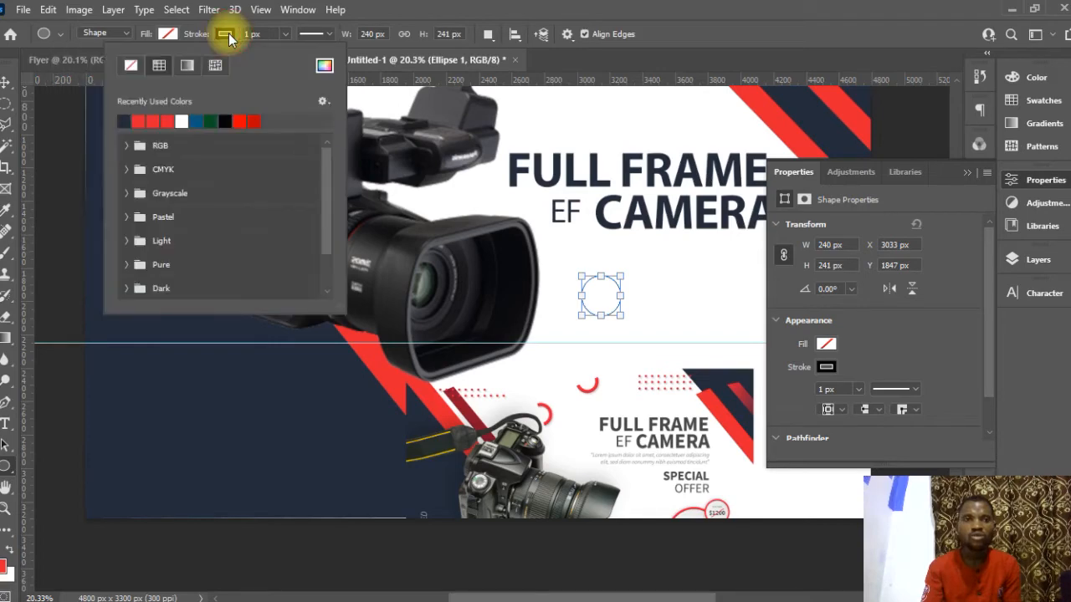
left_click(249, 123)
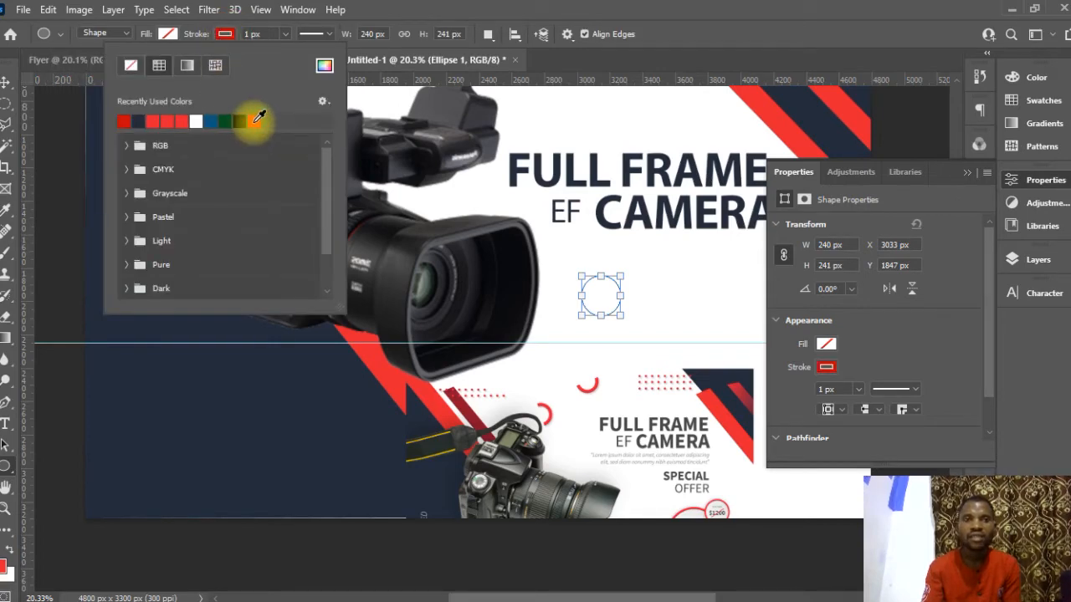
left_click(286, 33)
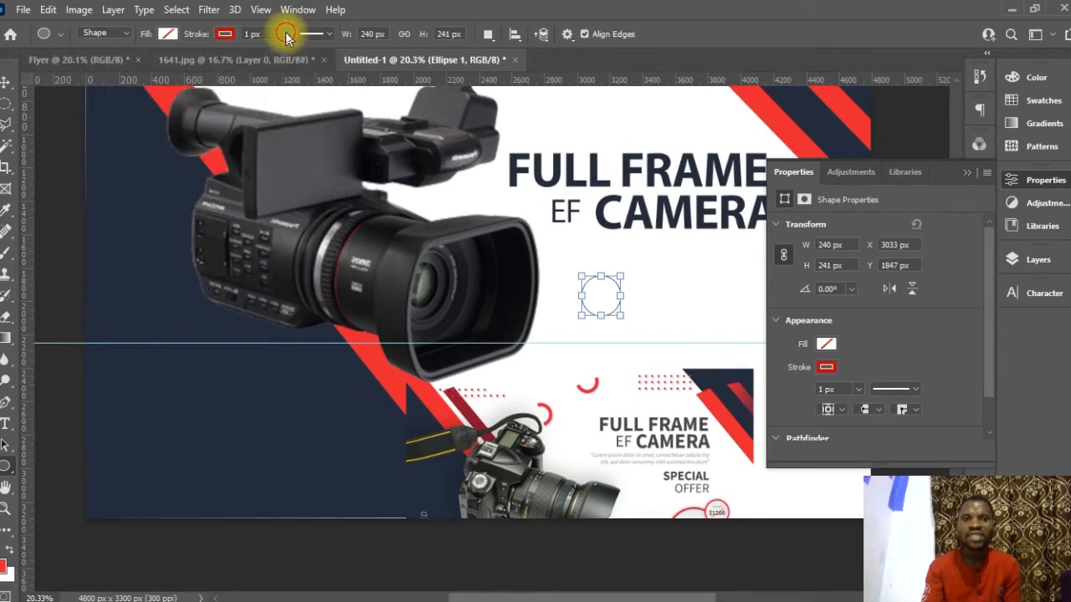
left_click_drag(284, 51, 290, 53)
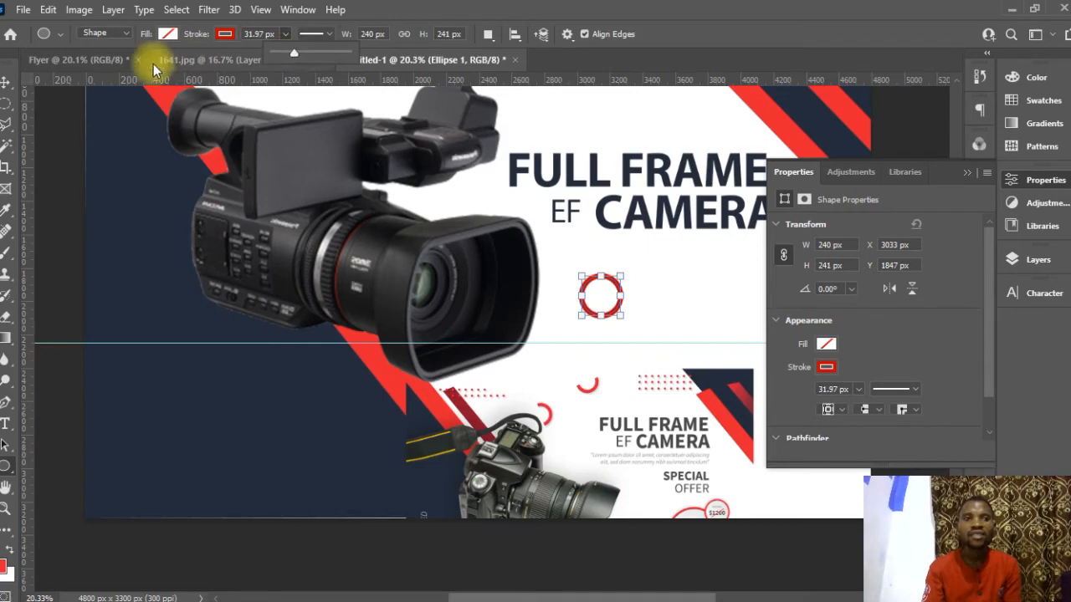
left_click(5, 76)
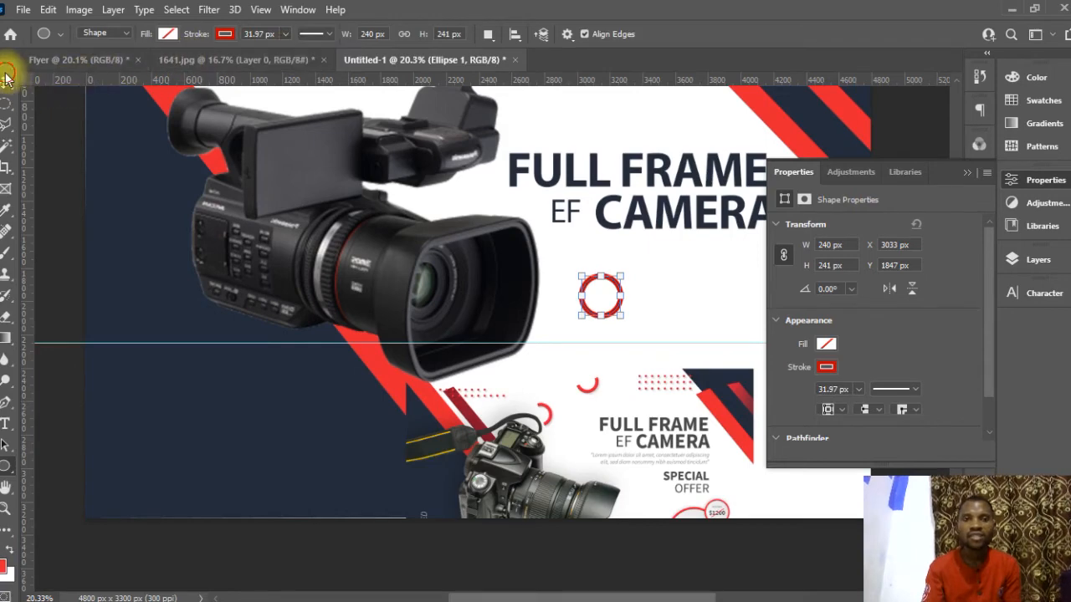
left_click(665, 280)
left_click(620, 304)
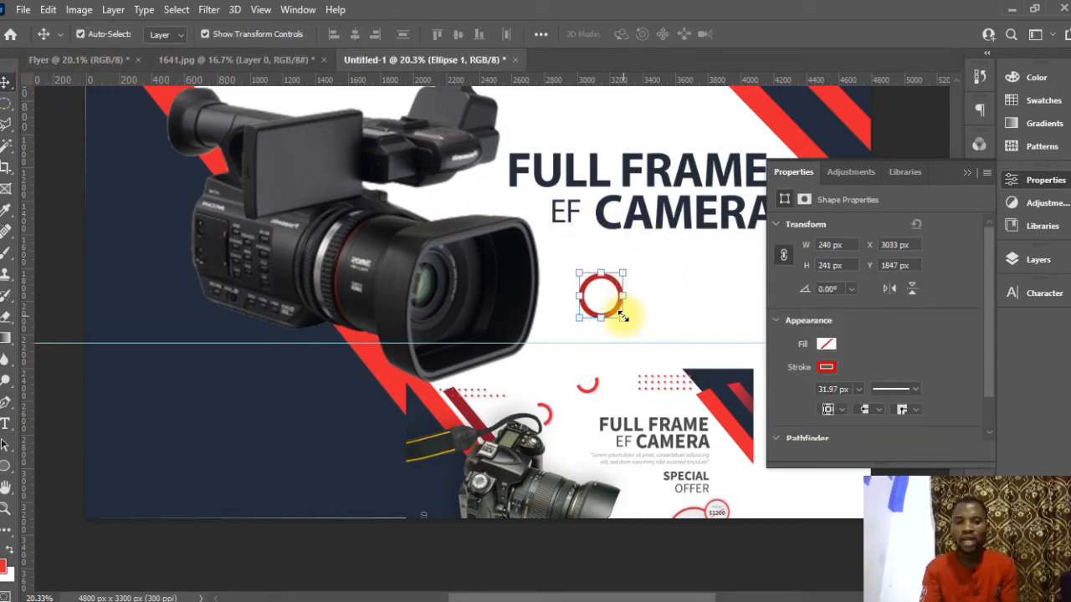
Rasterize the red ring's shape layer so that it can be cut with the Eraser tool
scroll(623, 316, "up", 2)
scroll(616, 335, "down", 1)
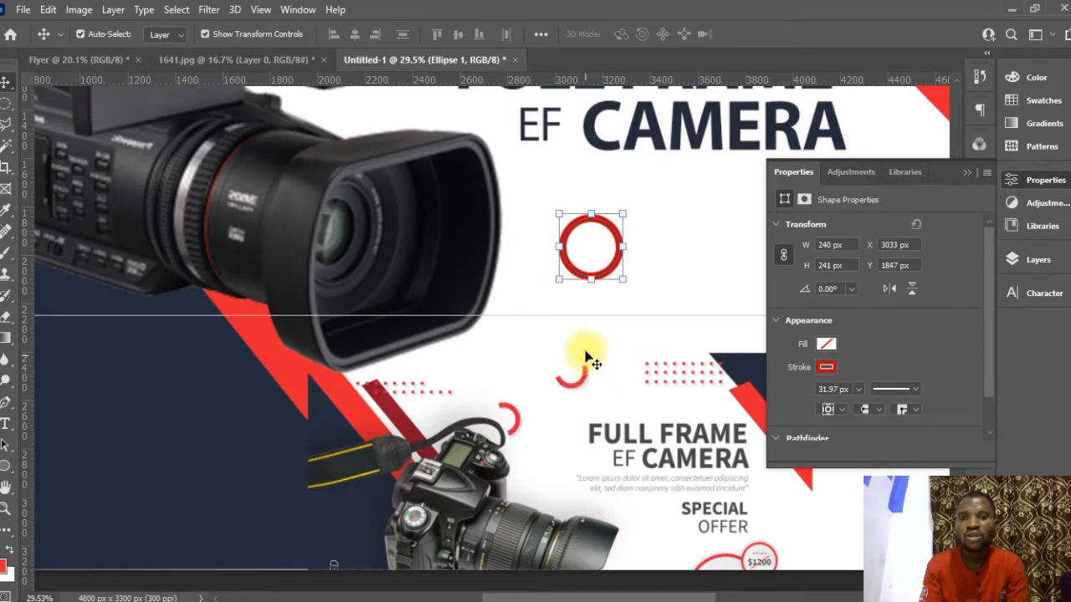
left_click(8, 324)
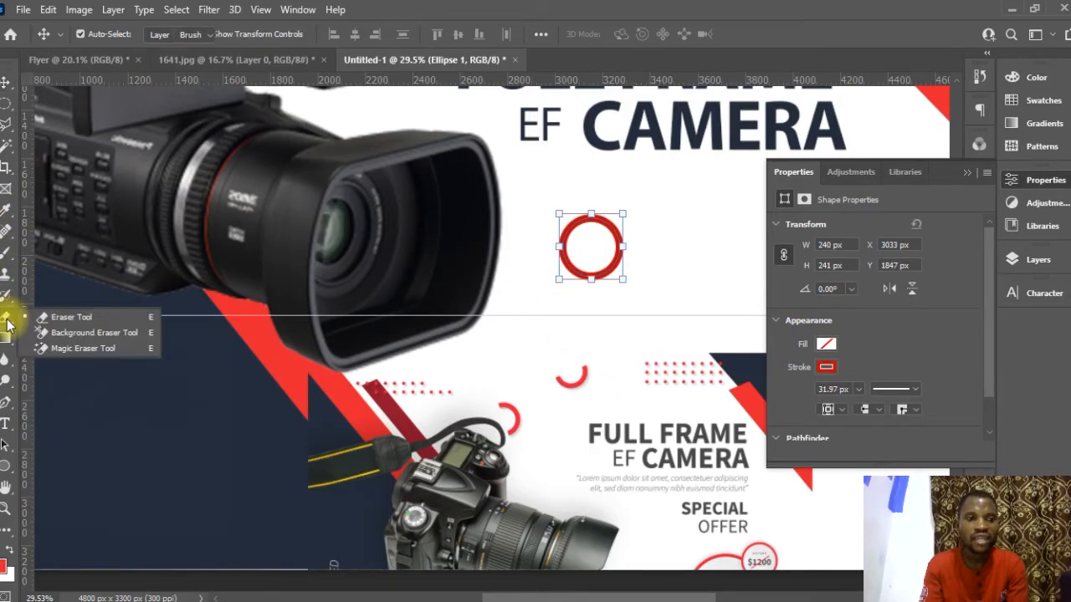
left_click(63, 316)
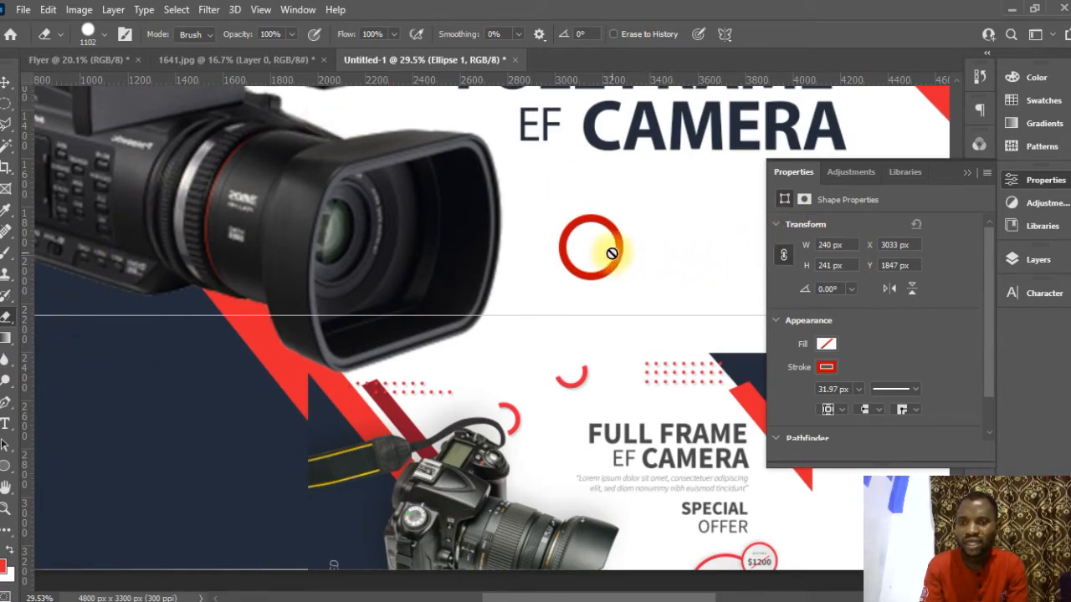
left_click(1030, 260)
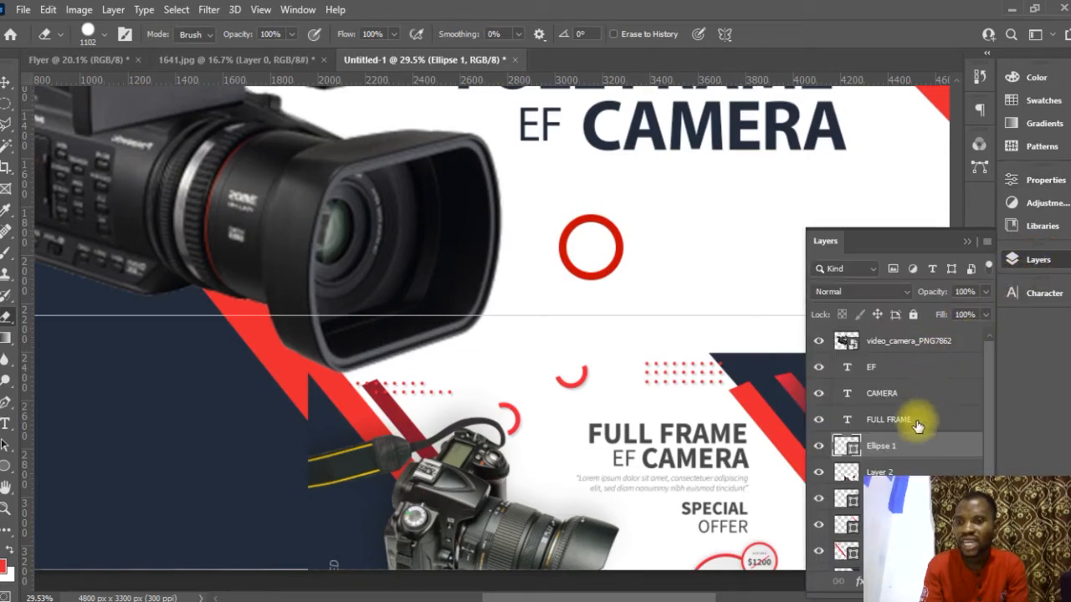
left_click(605, 271)
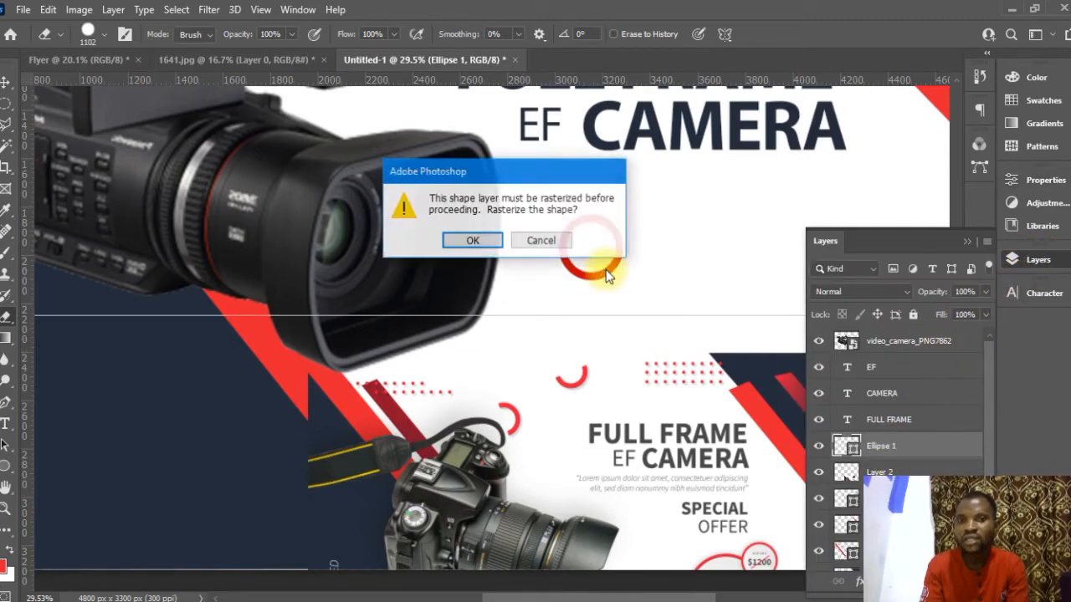
left_click(473, 240)
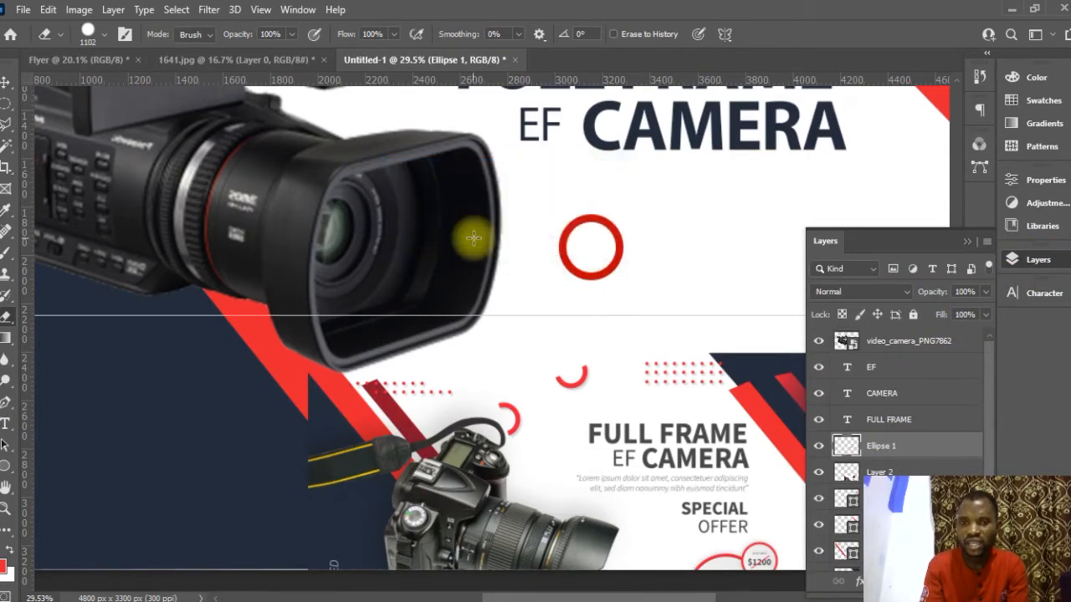
Erase the ring's upper-left part with a 124 px eraser at 100% hardness, leaving an open arc
left_click(104, 35)
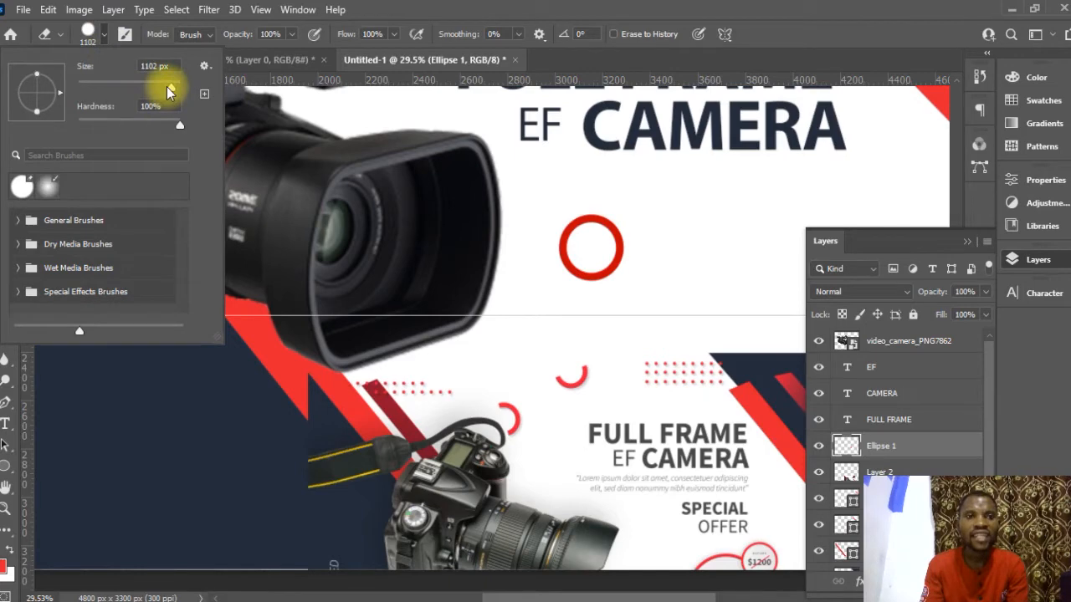
left_click_drag(167, 90, 136, 96)
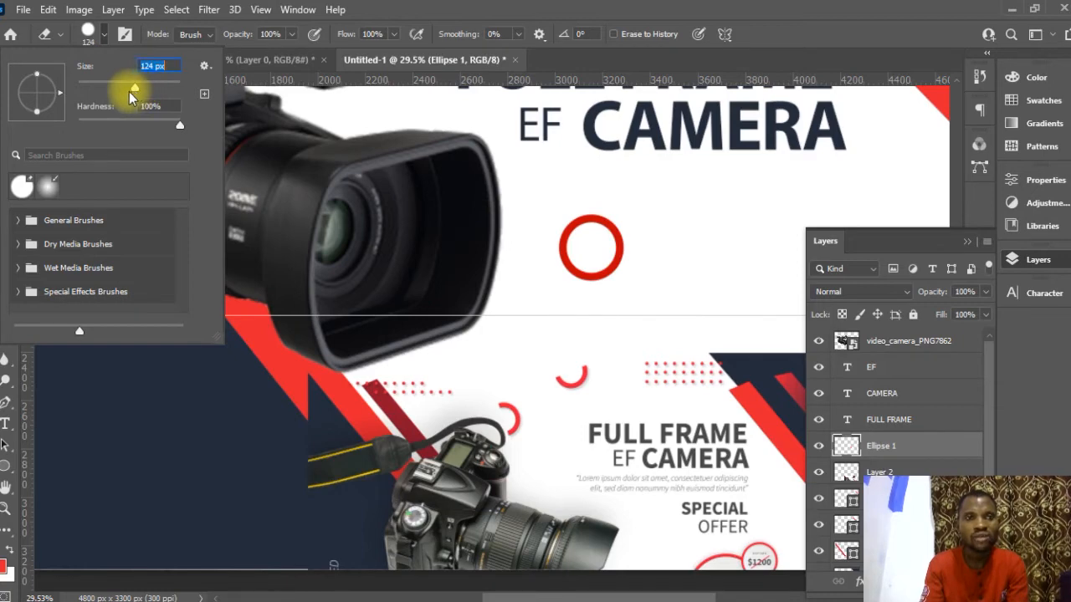
left_click(106, 40)
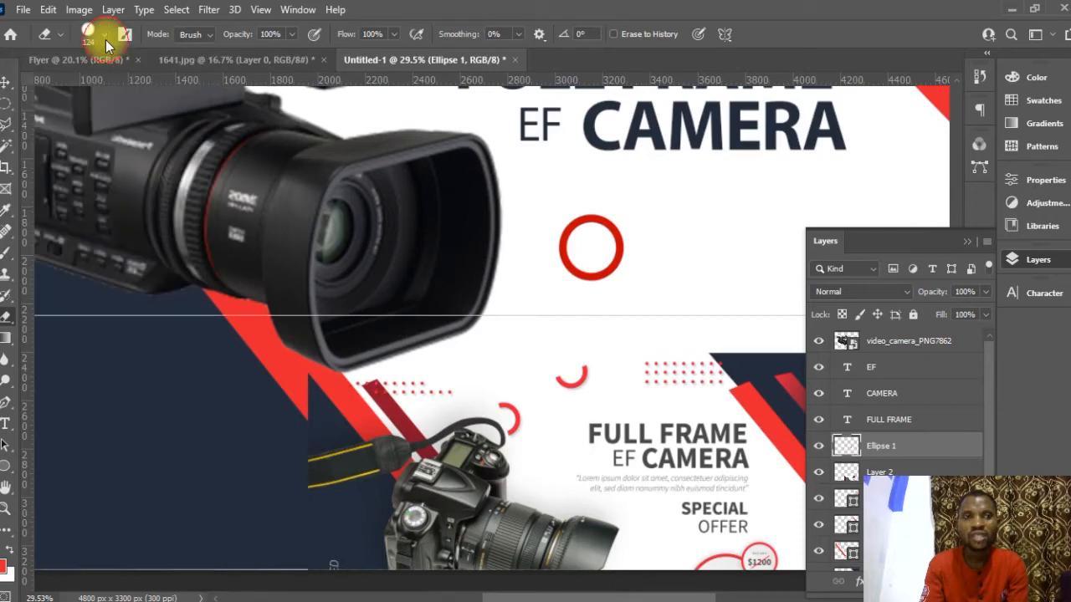
left_click(582, 216)
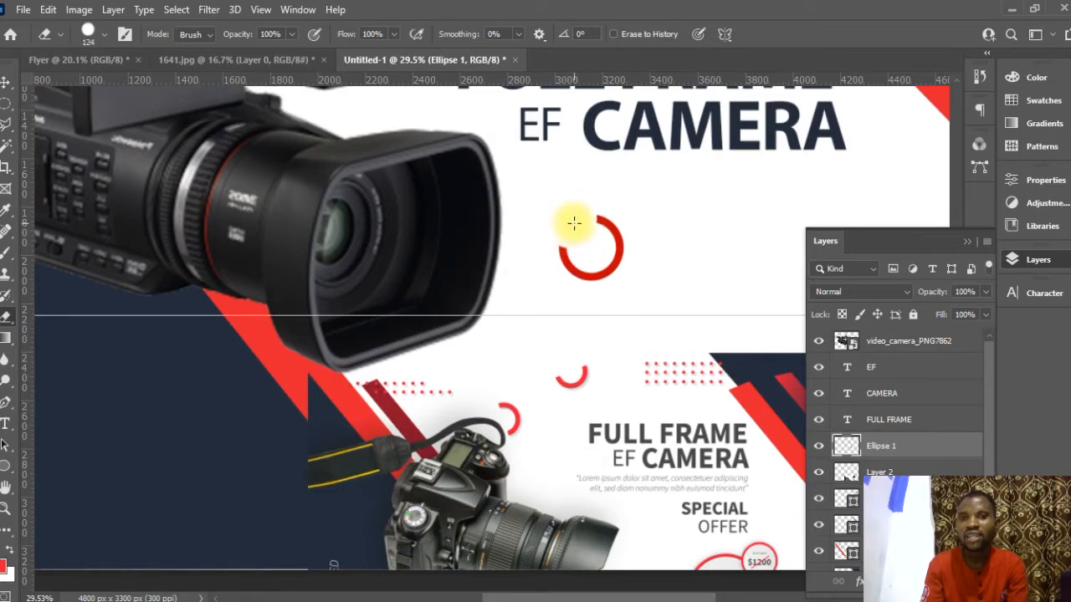
left_click(603, 217)
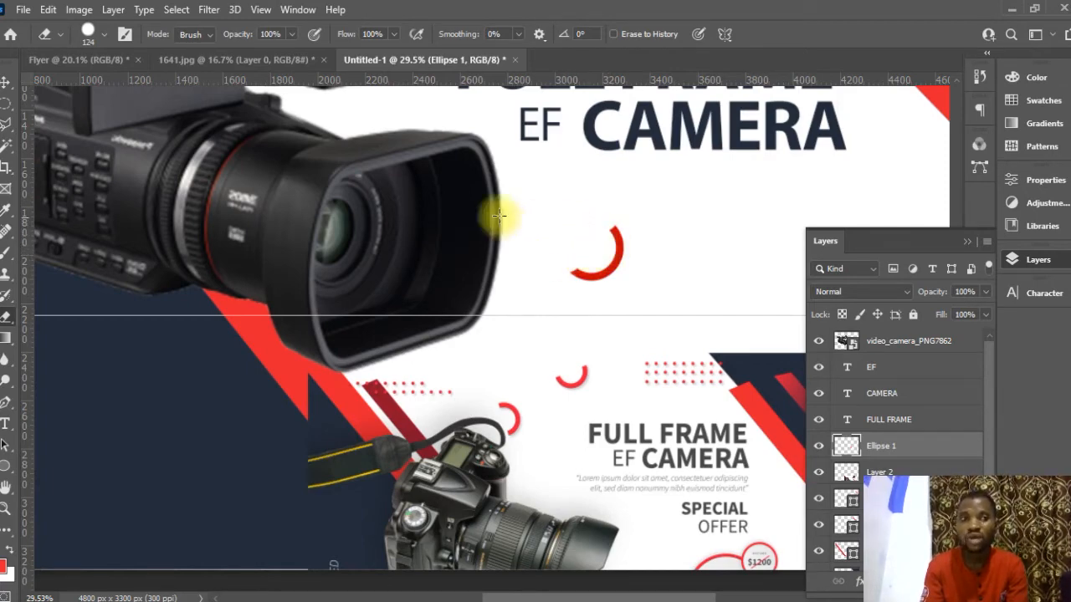
Scale the red arc down to 73.40%
left_click(6, 84)
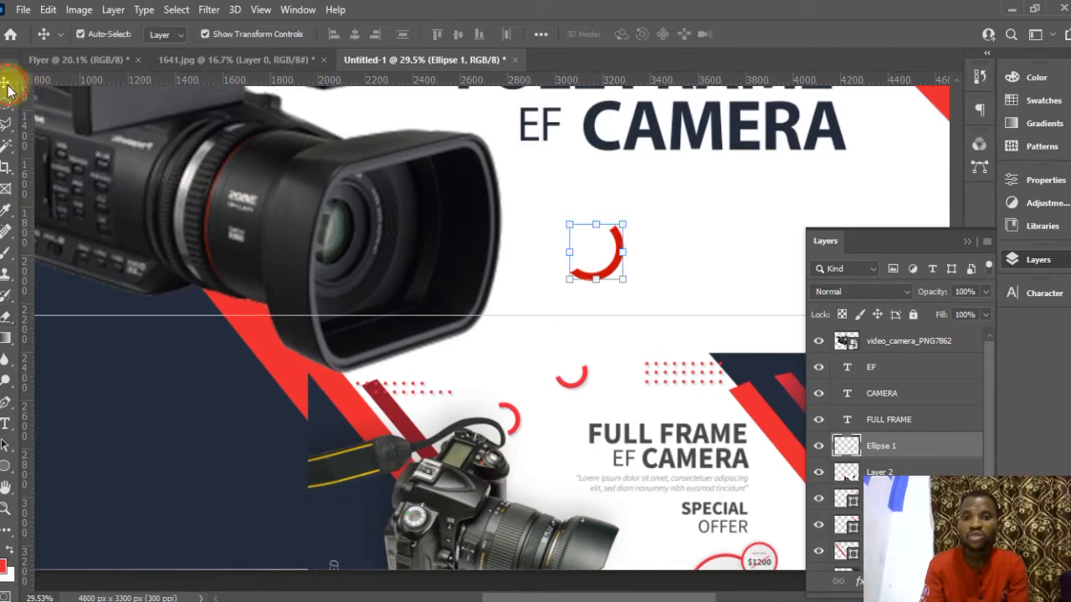
left_click_drag(625, 218, 611, 232)
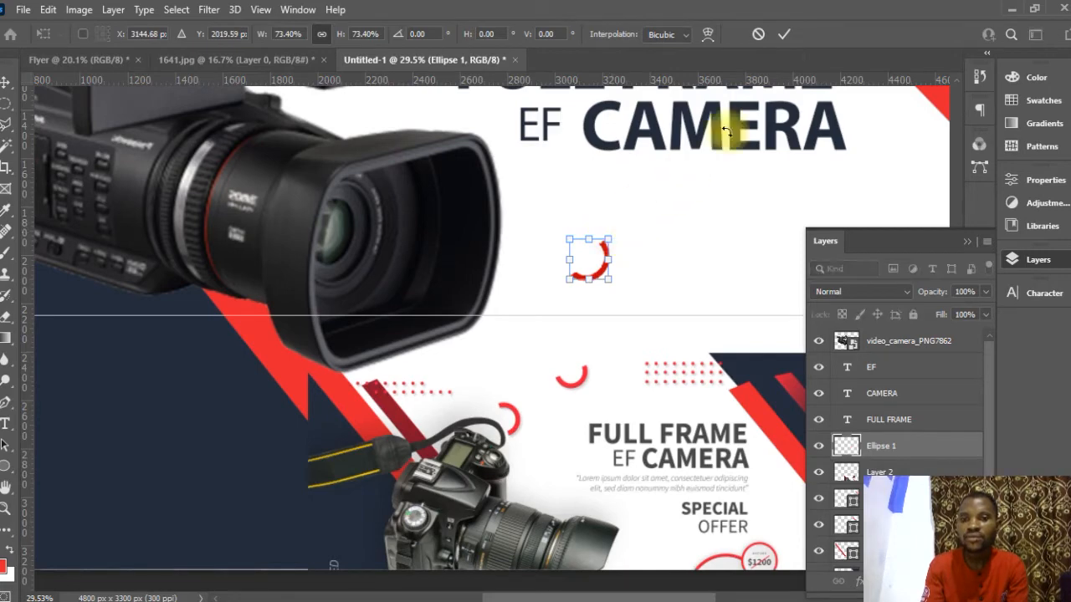
left_click(786, 33)
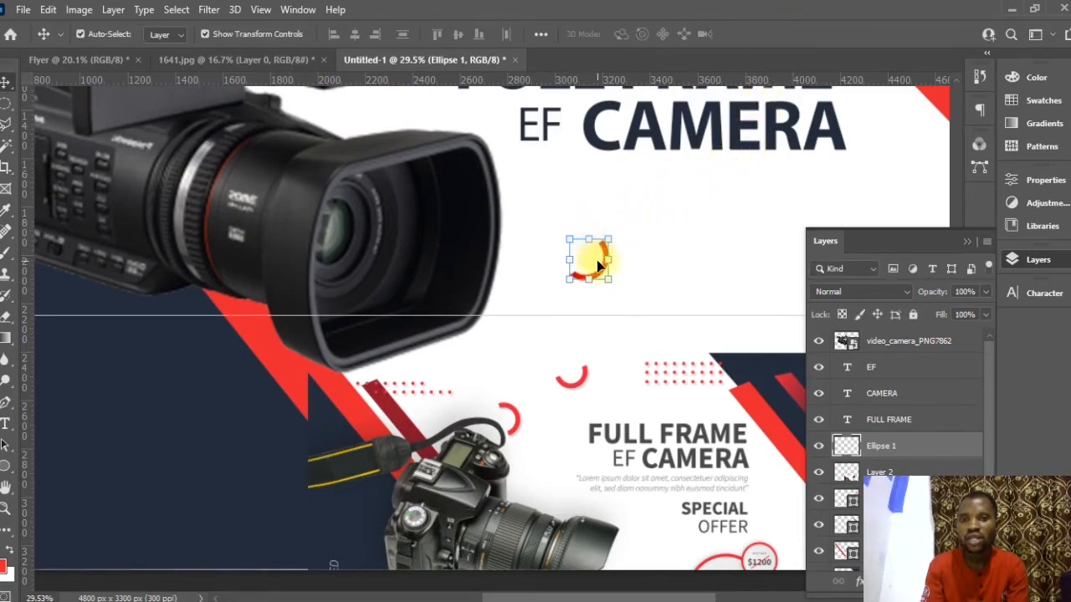
Move the arc into the white gap between the camera's top handle and lens hood, and shrink it slightly more
left_click_drag(601, 276, 551, 134)
scroll(548, 168, "up", 2)
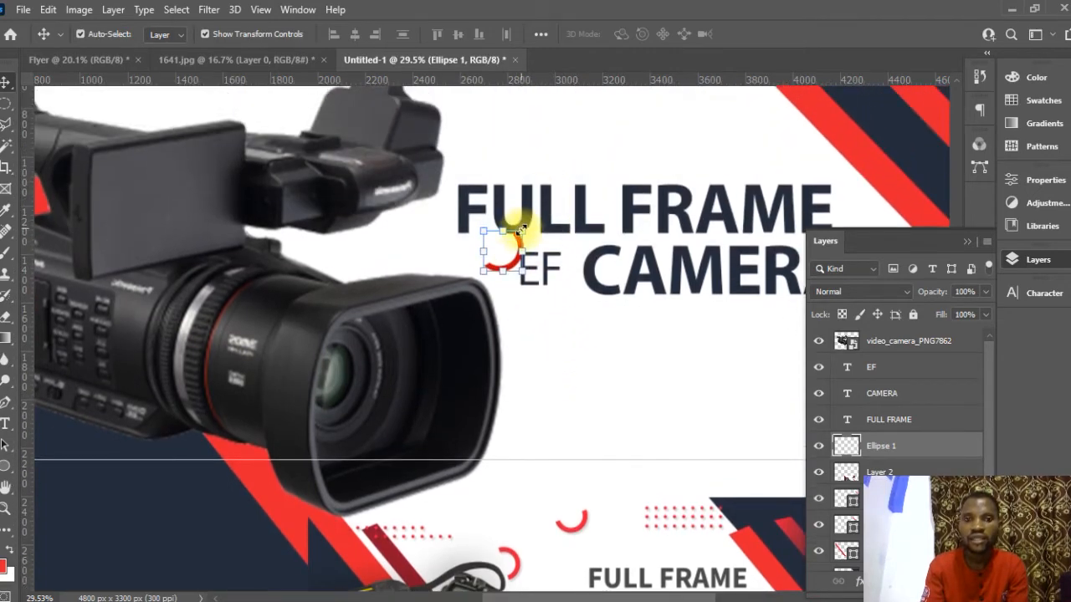
scroll(661, 250, "down", 2)
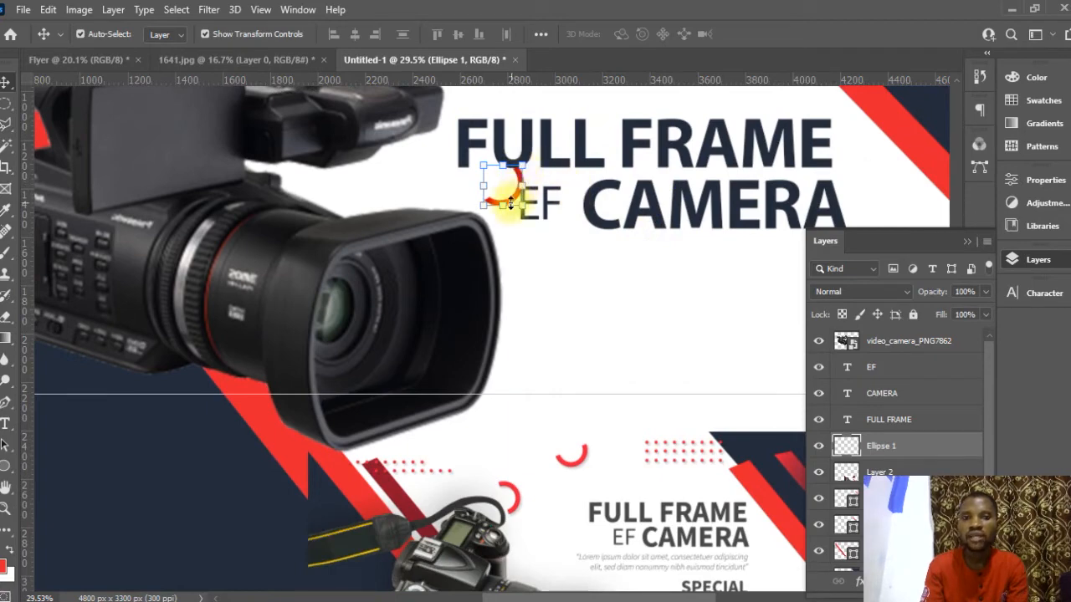
left_click_drag(513, 201, 413, 192)
left_click(785, 35)
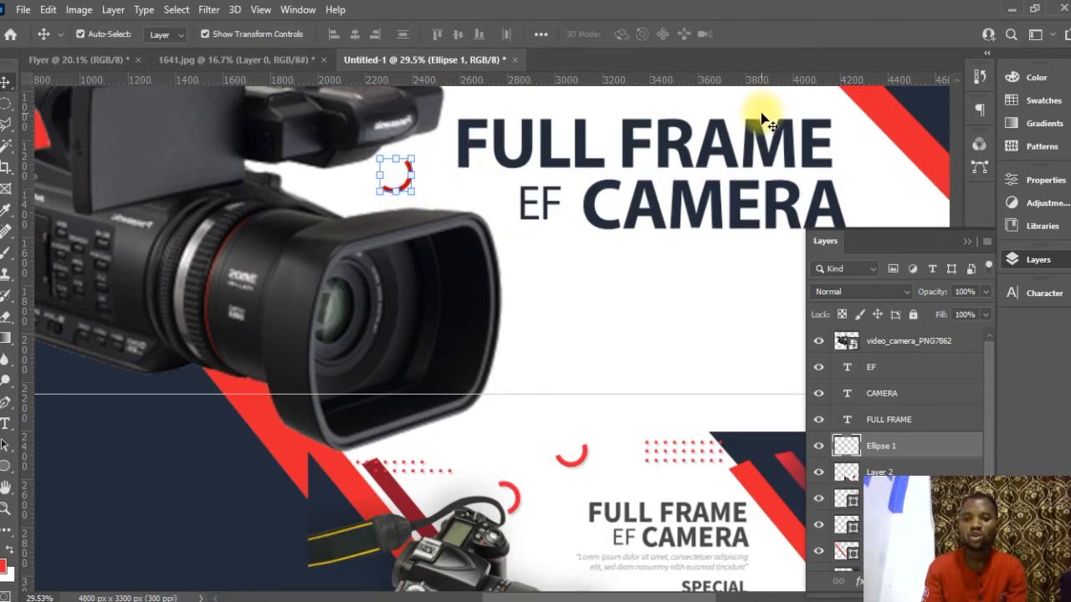
Duplicate the red arc and place the copy just above the FULL FRAME line
key("ctrl+j")
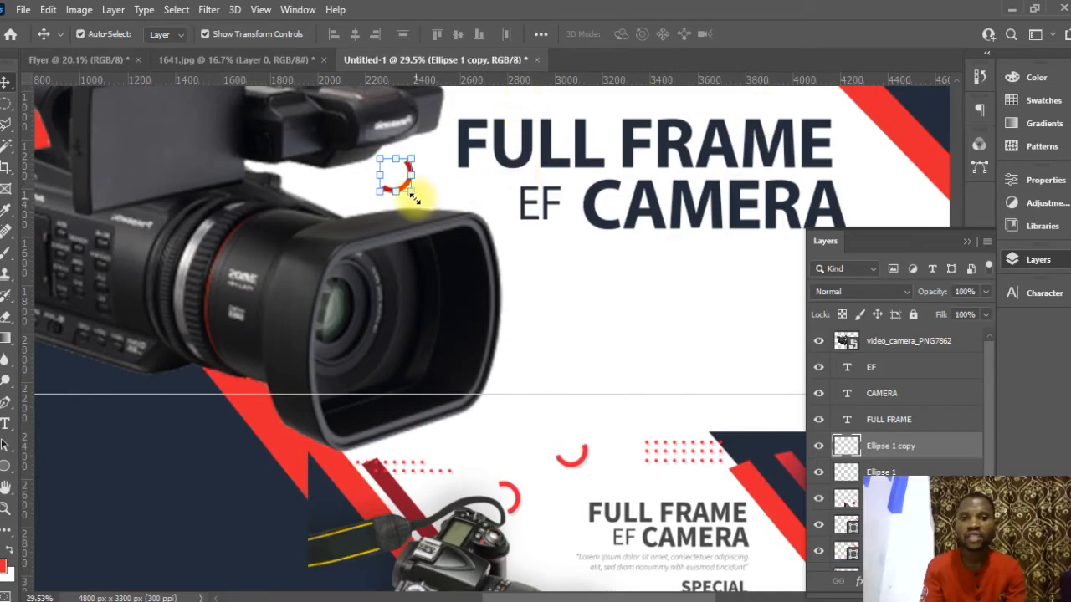
left_click_drag(468, 193, 693, 122)
scroll(686, 182, "up", 2)
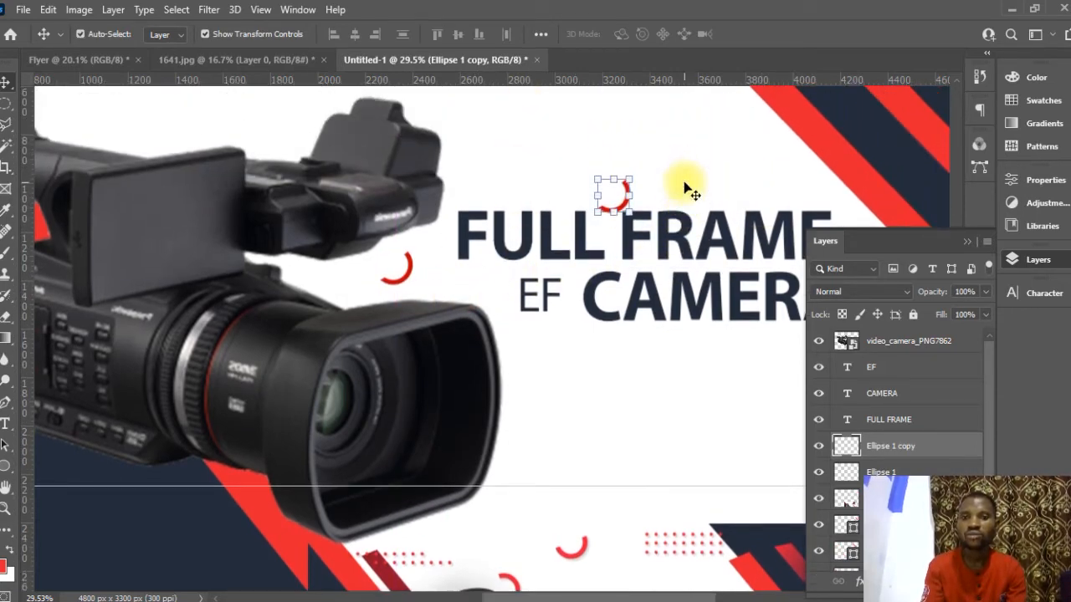
left_click_drag(684, 219, 649, 192)
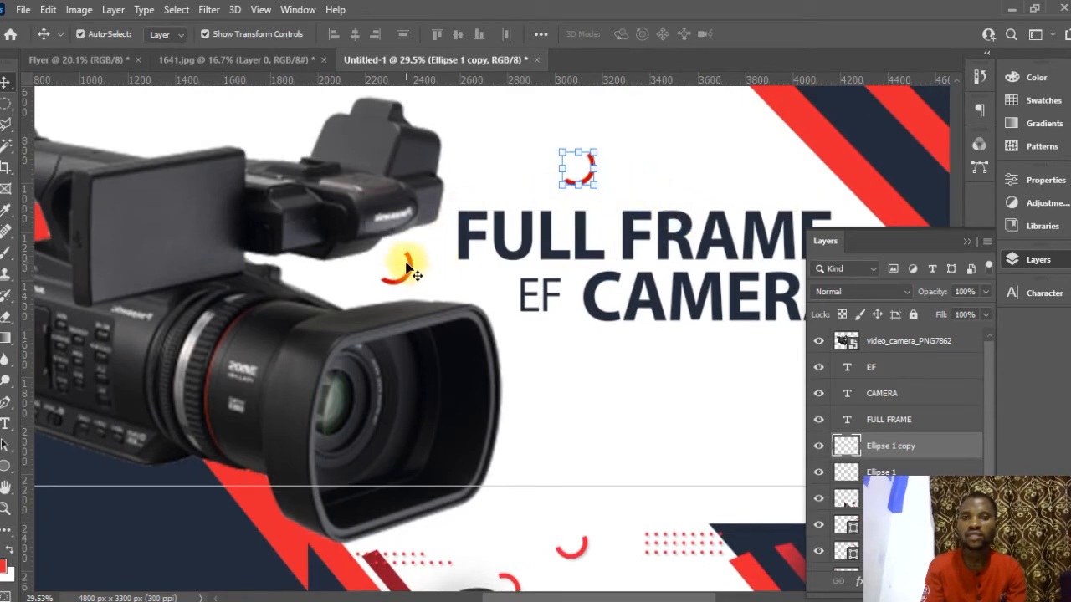
Rotate the copied arc above the headline by 41.44° so it opens upward
key("ctrl+t")
left_click_drag(619, 153, 617, 179)
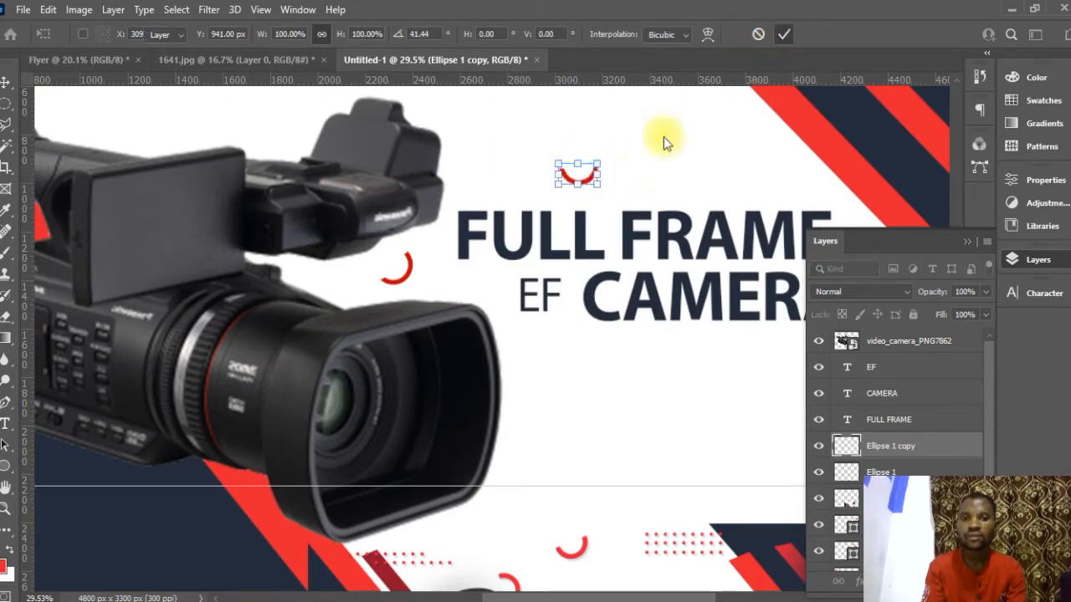
key("Return")
key("ctrl+0")
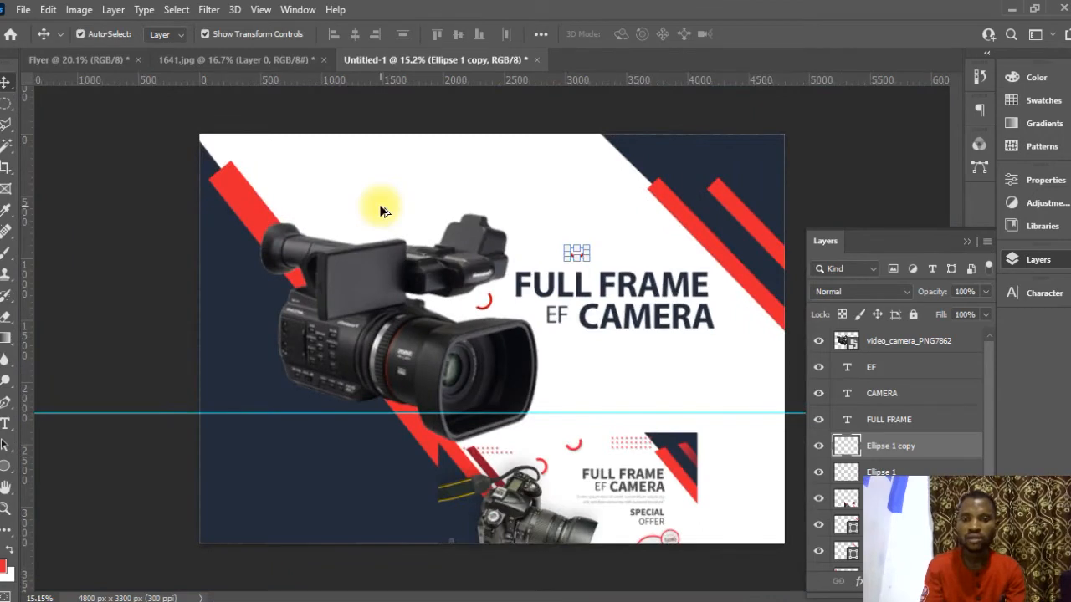
Scale the FULL FRAME, EF and CAMERA text layers down together and move them right, clear of the camera lens
key("ctrl+minus")
left_click(671, 293)
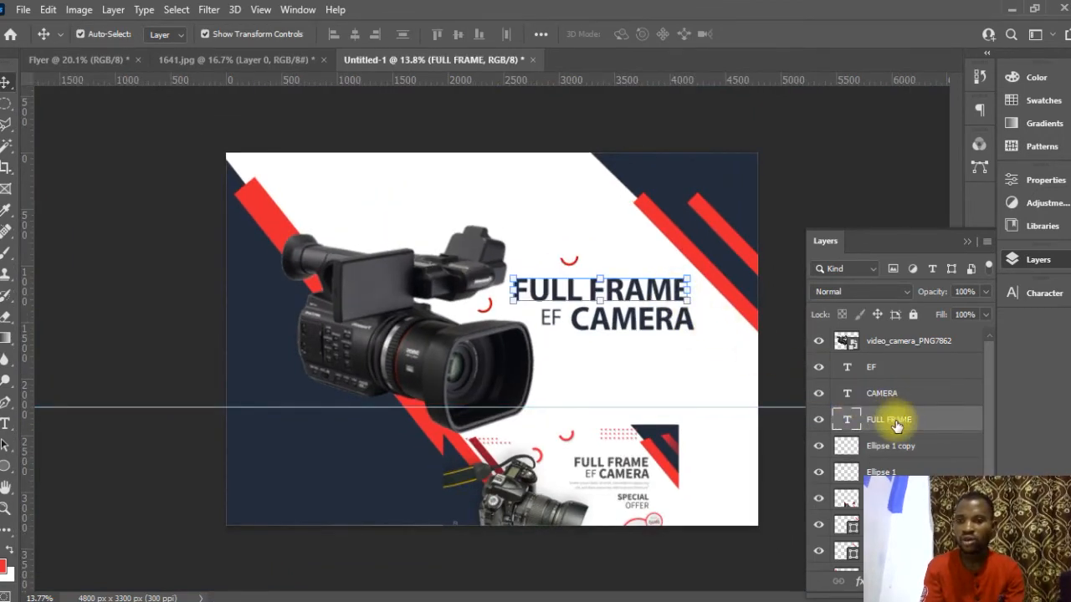
key("ctrl")
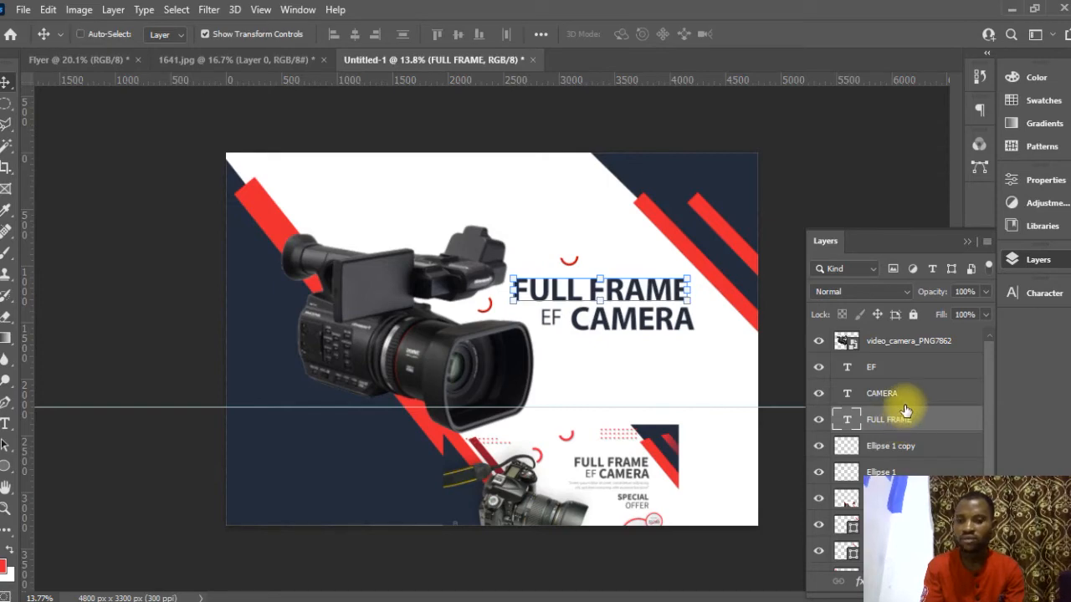
left_click(895, 393, "ctrl")
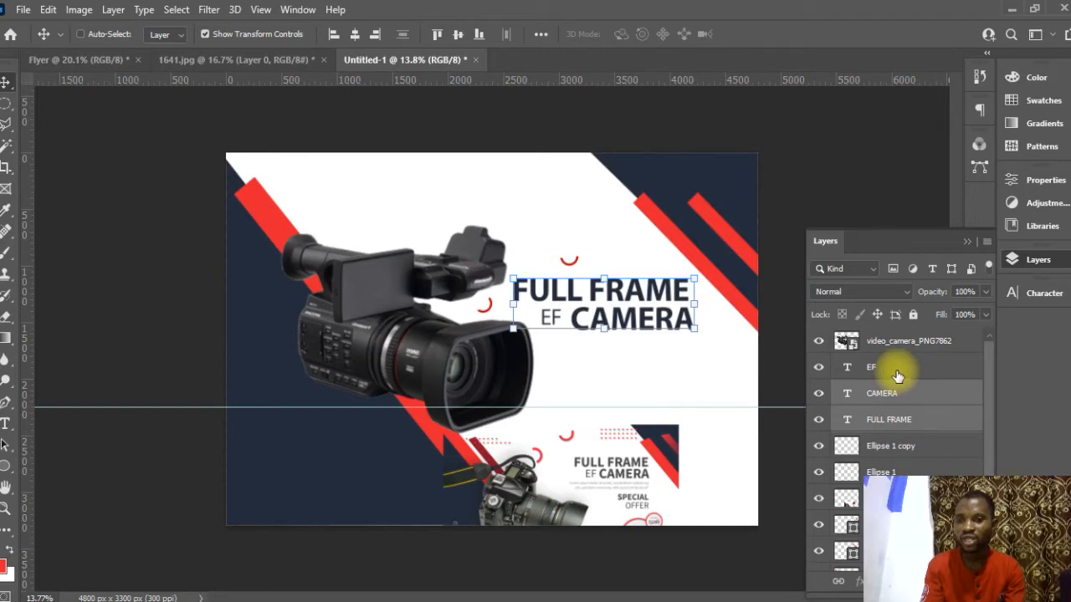
left_click(896, 373, "ctrl")
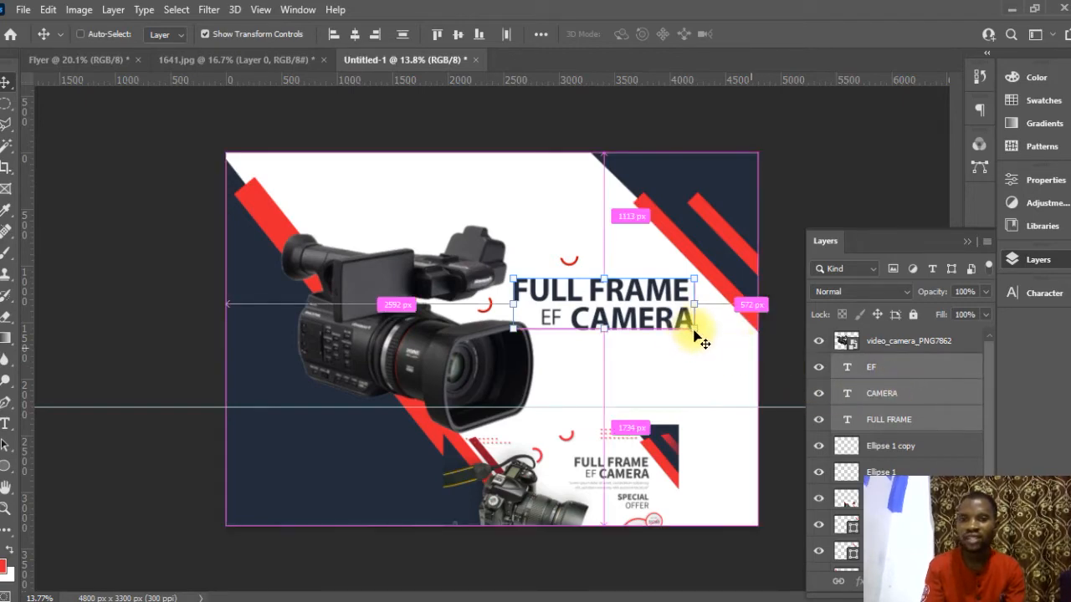
left_click_drag(697, 330, 659, 318)
left_click(786, 36)
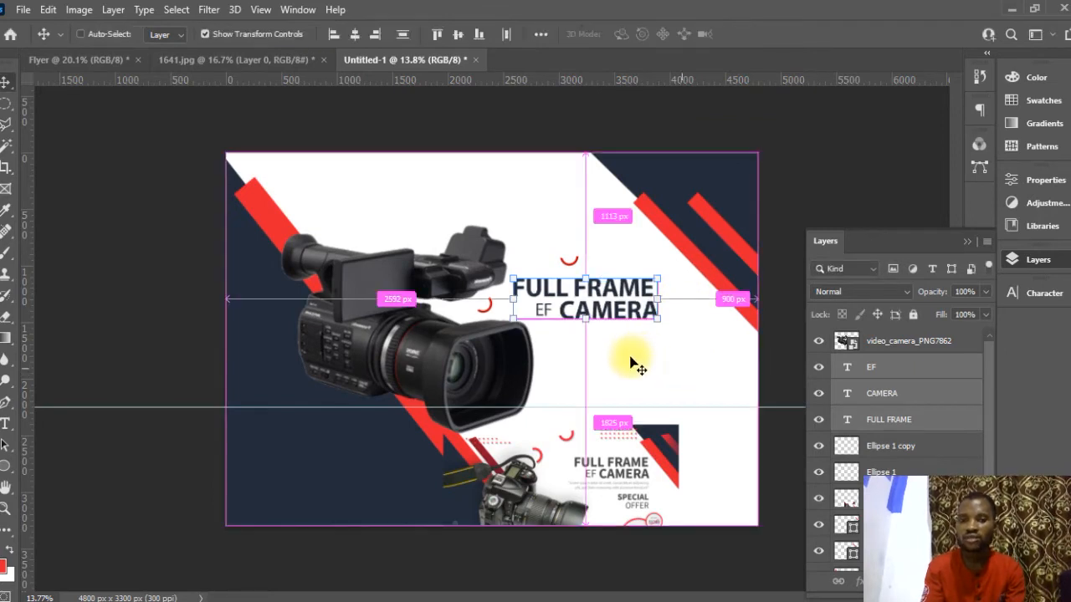
left_click_drag(633, 361, 665, 361)
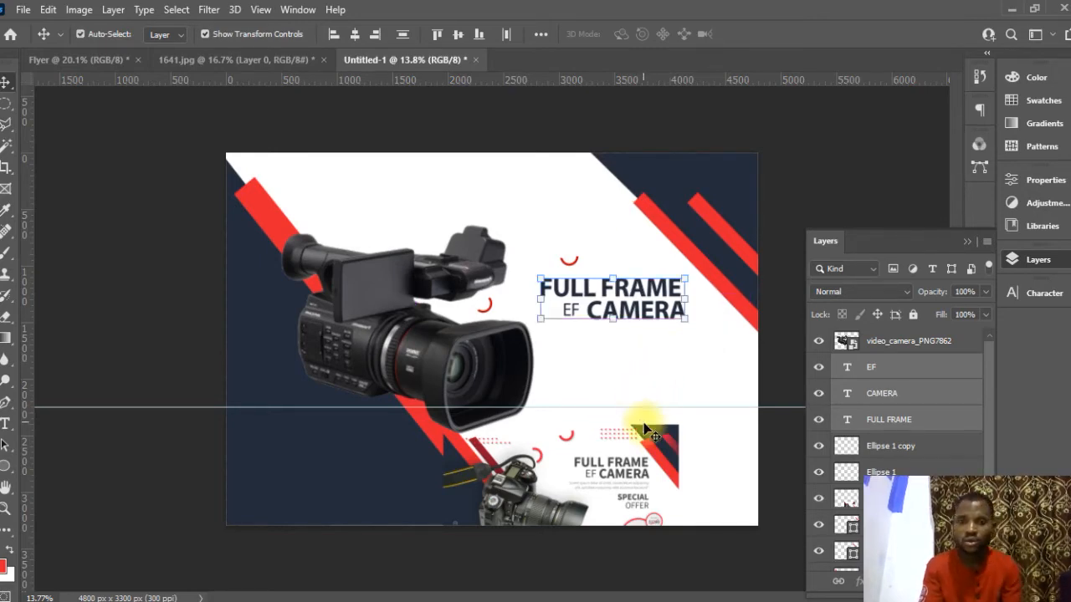
Move the reference flyer to the canvas's lower left and add the text SPECIAL in Myriad Pro Bold 12 pt below the headline
left_click_drag(660, 471, 504, 428)
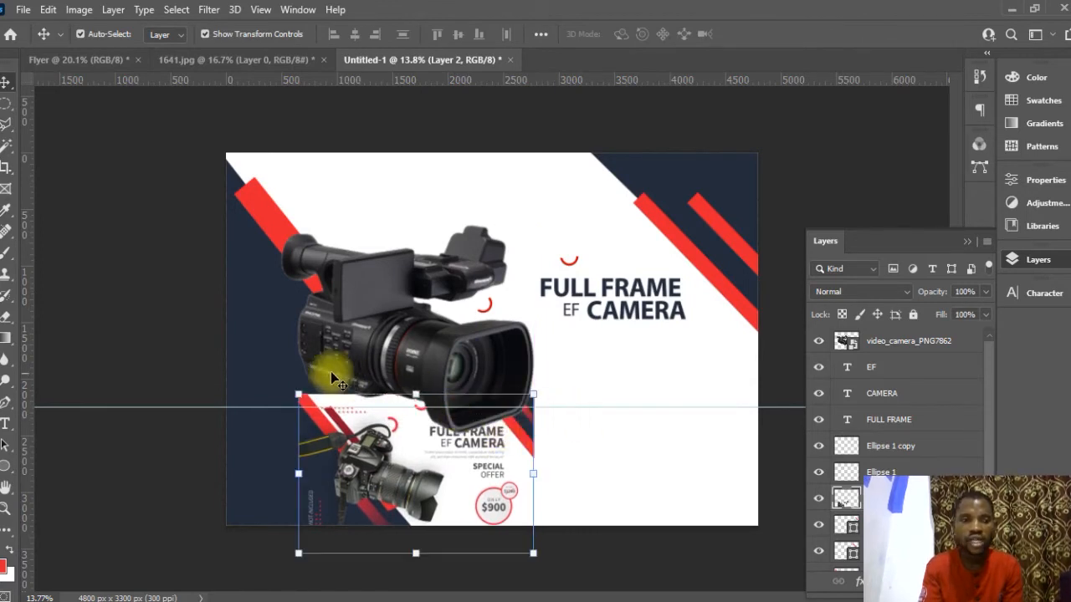
left_click(6, 425)
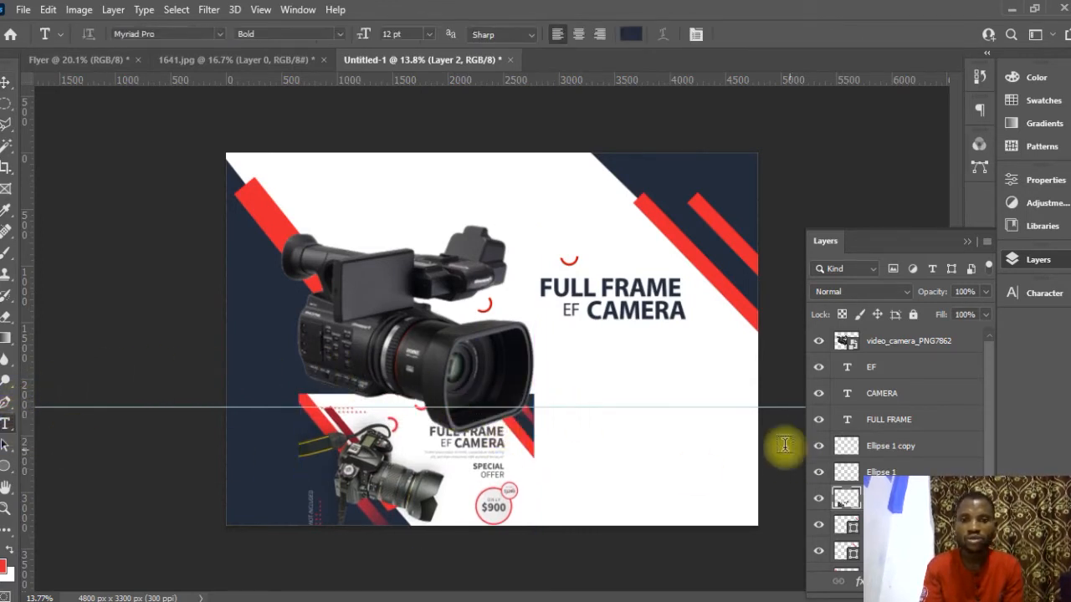
left_click(571, 381)
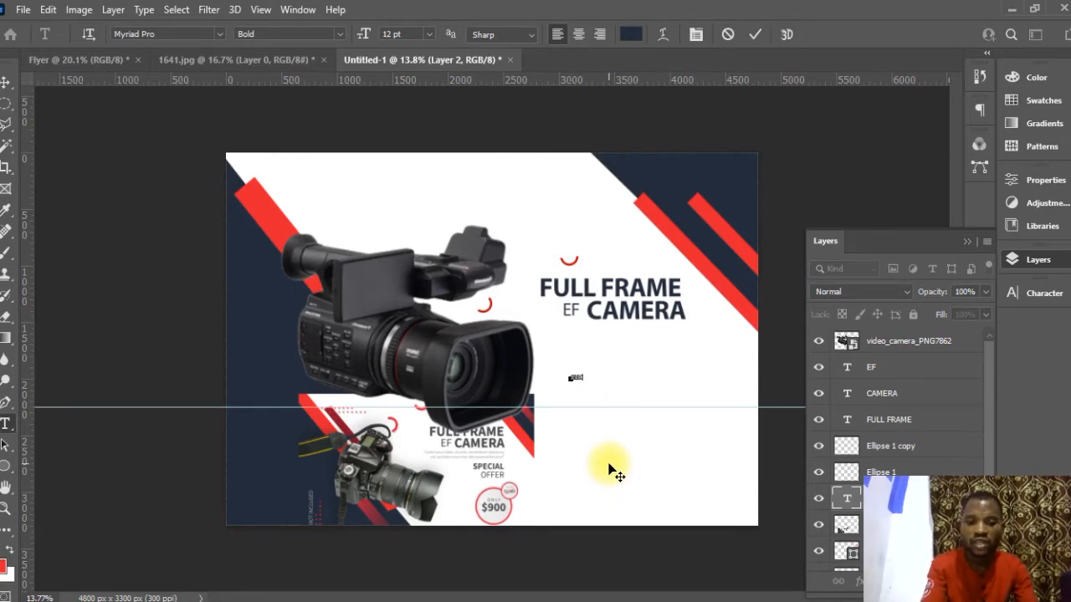
left_click(757, 33)
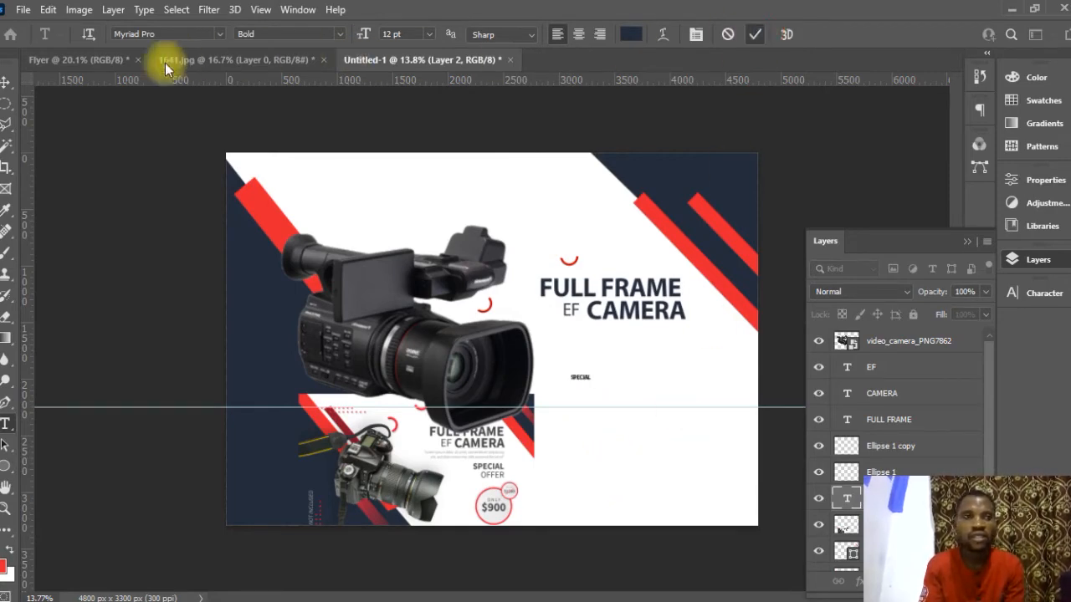
Enlarge the SPECIAL text and move it below CAMERA, lined up with the headline's right edge
left_click(6, 81)
left_click(590, 384)
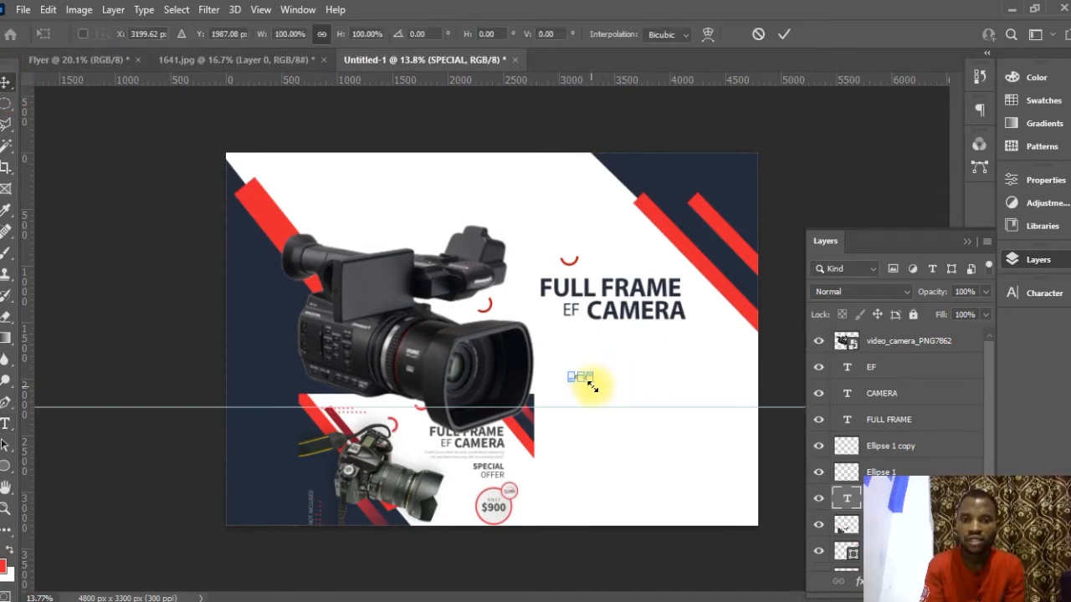
left_click_drag(593, 385, 634, 376)
left_click(783, 35)
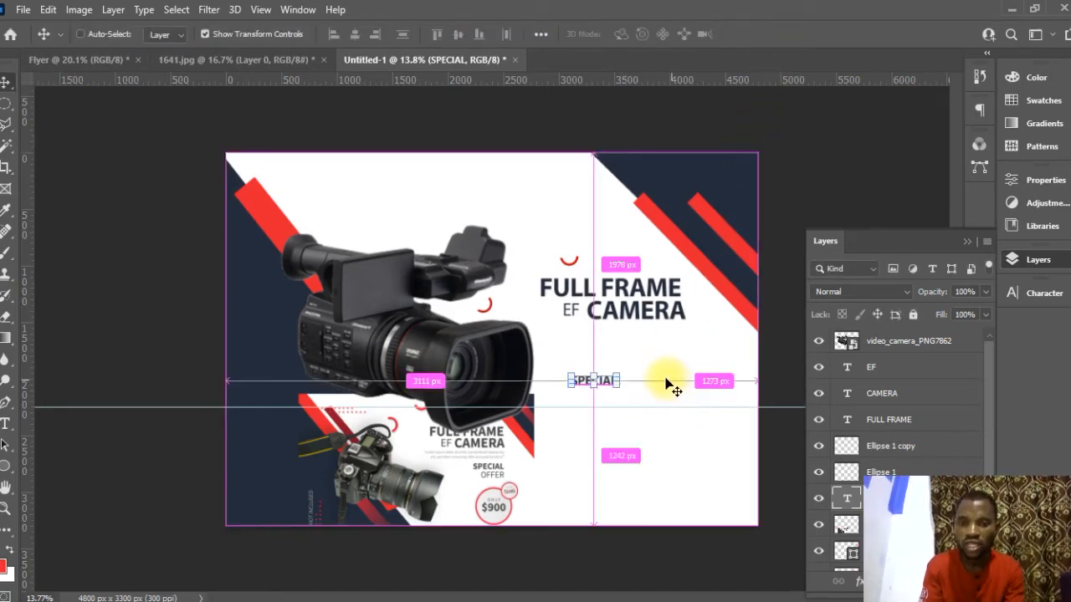
left_click_drag(659, 385, 726, 366)
Duplicate the SPECIAL text and nudge the copy straight down to sit directly beneath the original
key("shift+Down")
key("shift+Down")
key("shift+Down")
key("shift+Down")
key("shift+Down")
key("shift+Down")
key("shift+Down")
key("shift+Down")
key("shift+Down")
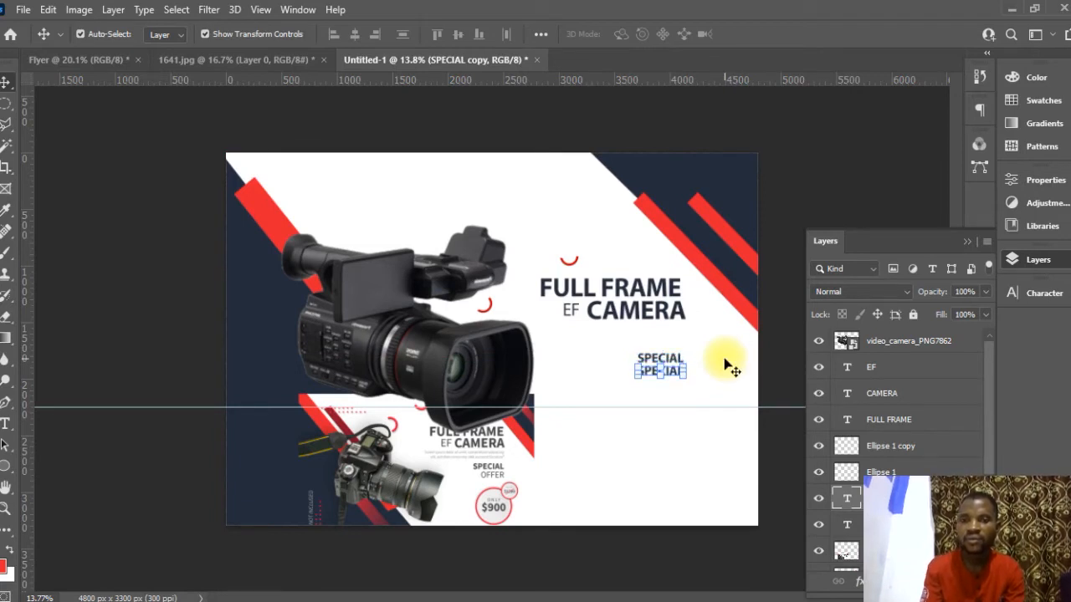
Replace the wording of the lower SPECIAL text copy with OFFER
left_click(6, 423)
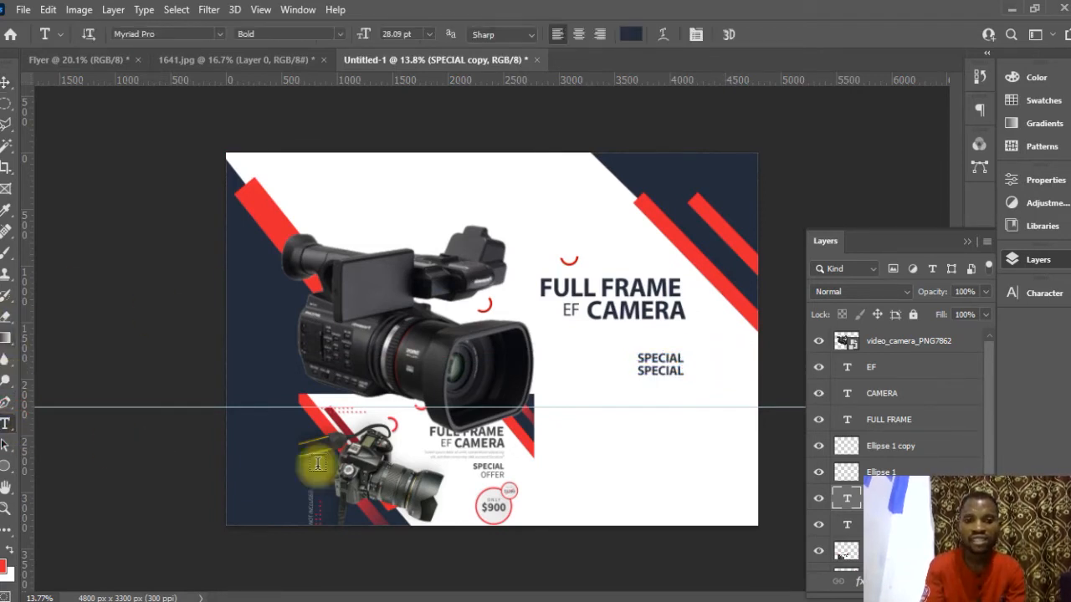
left_click_drag(681, 369, 634, 381)
type("OFFER")
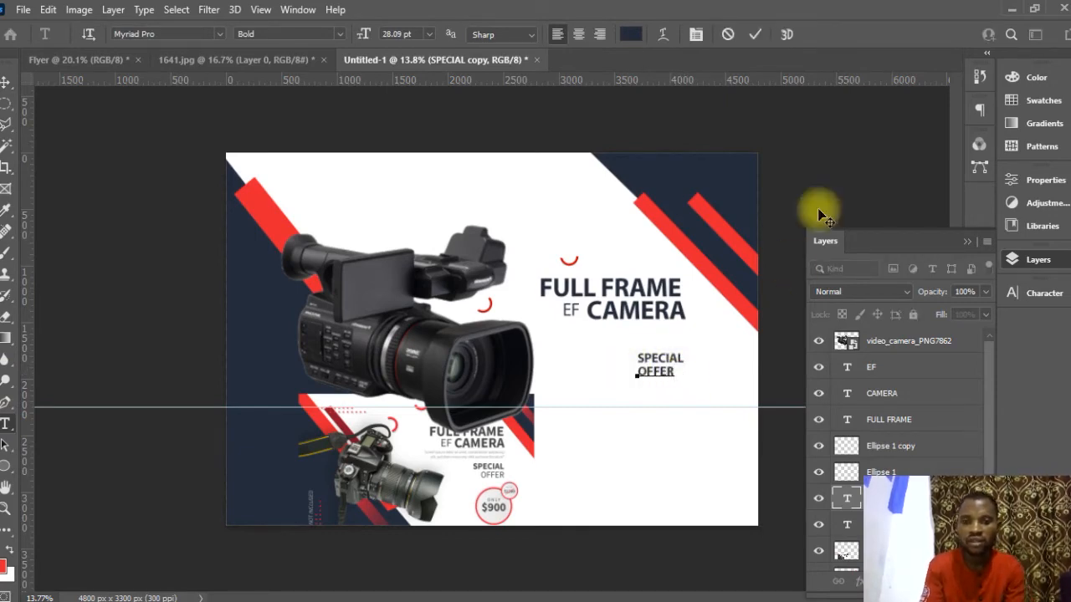
left_click(758, 34)
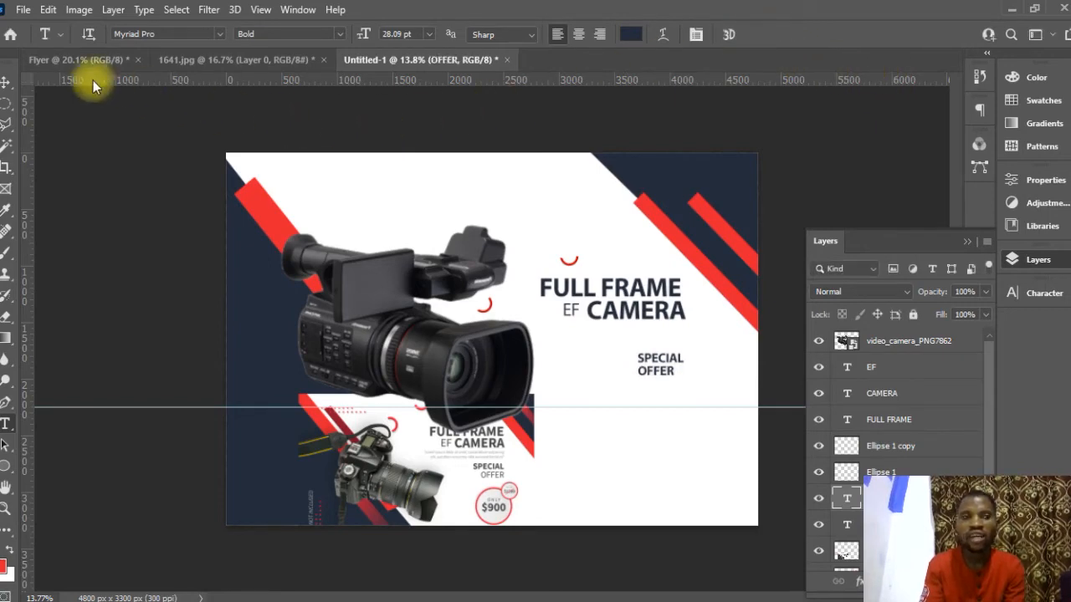
Set the OFFER text to Myriad Pro Regular and move it right to line up with the right edge of SPECIAL
left_click(10, 83)
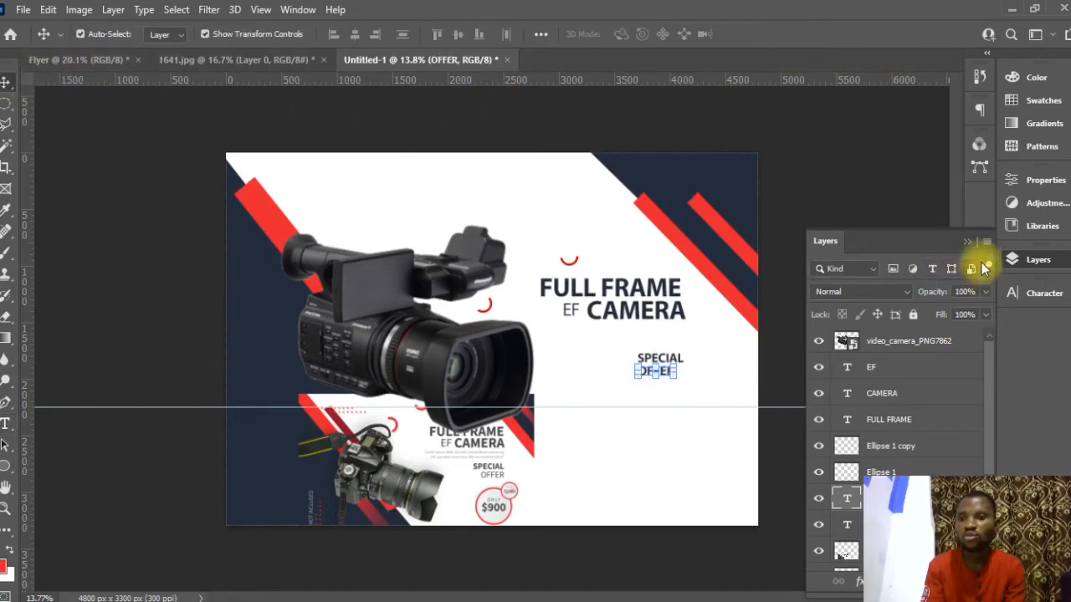
left_click(1024, 300)
left_click(985, 316)
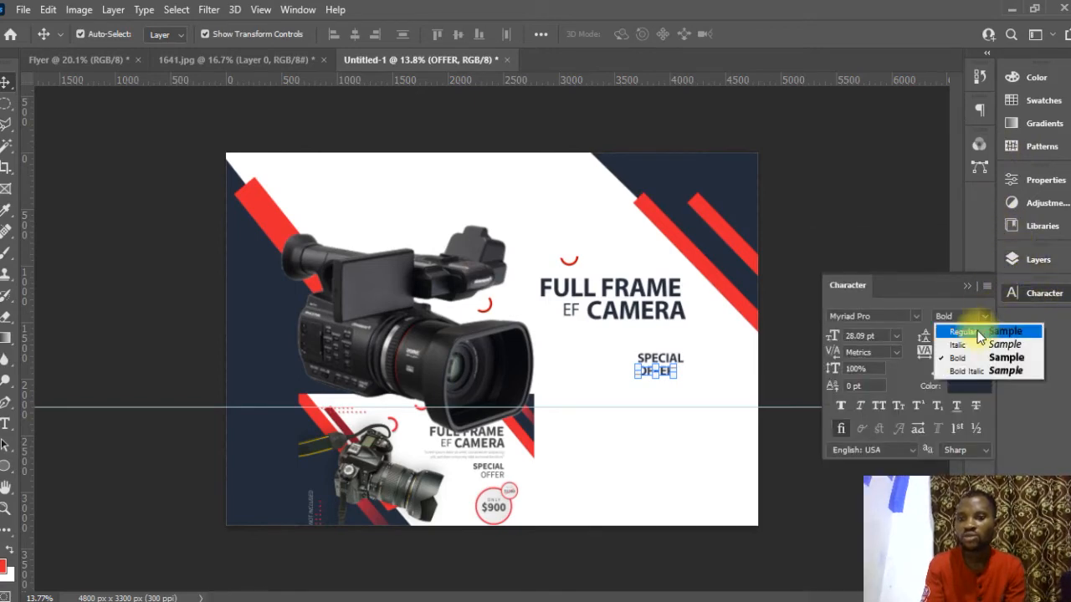
left_click(979, 333)
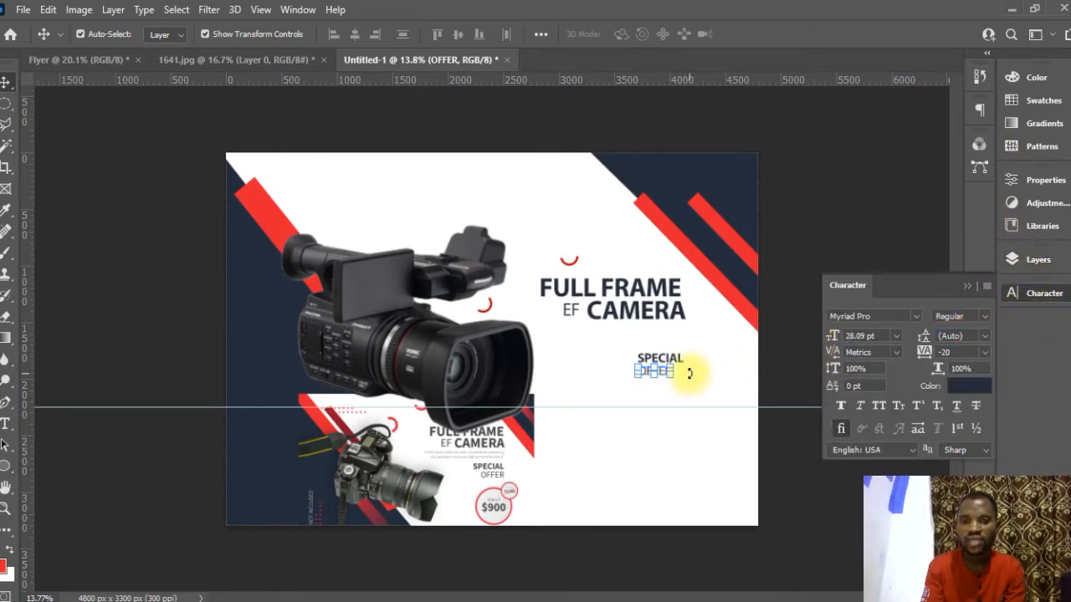
mouse_move(701, 387)
left_mouse_down()
mouse_move(694, 383)
mouse_move(711, 387)
left_mouse_up()
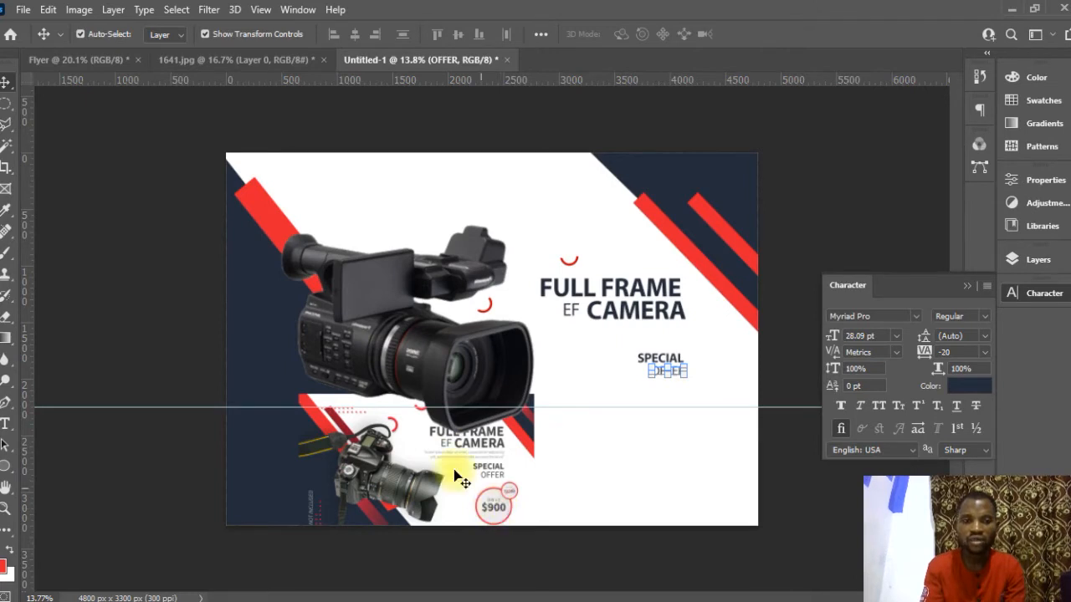
Draw an ellipse shape about 661 × 645 px in the white area below the OFFER text
left_click(5, 470)
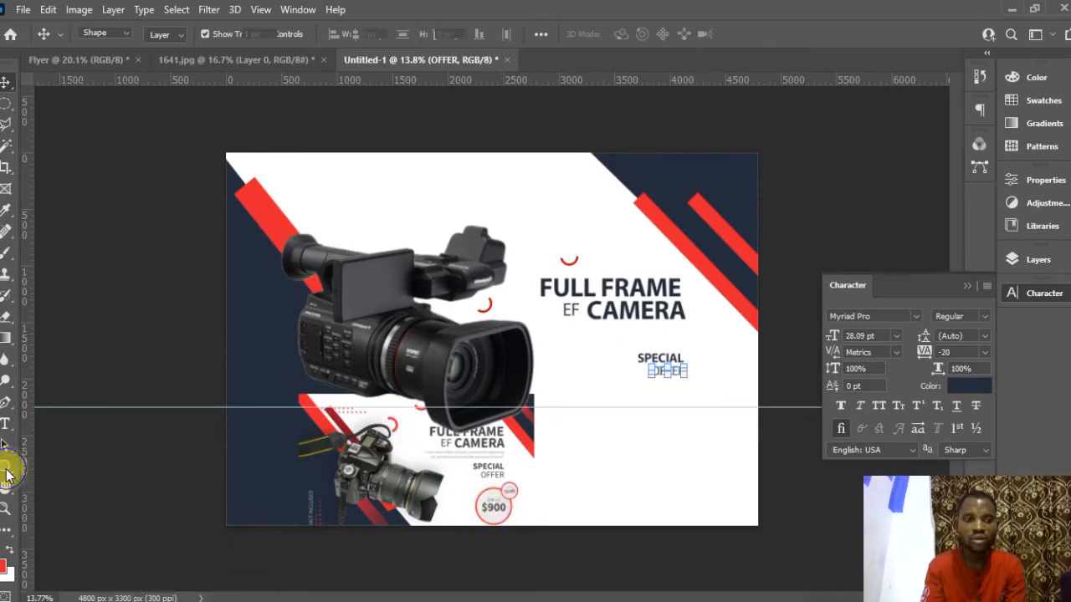
left_click(41, 483)
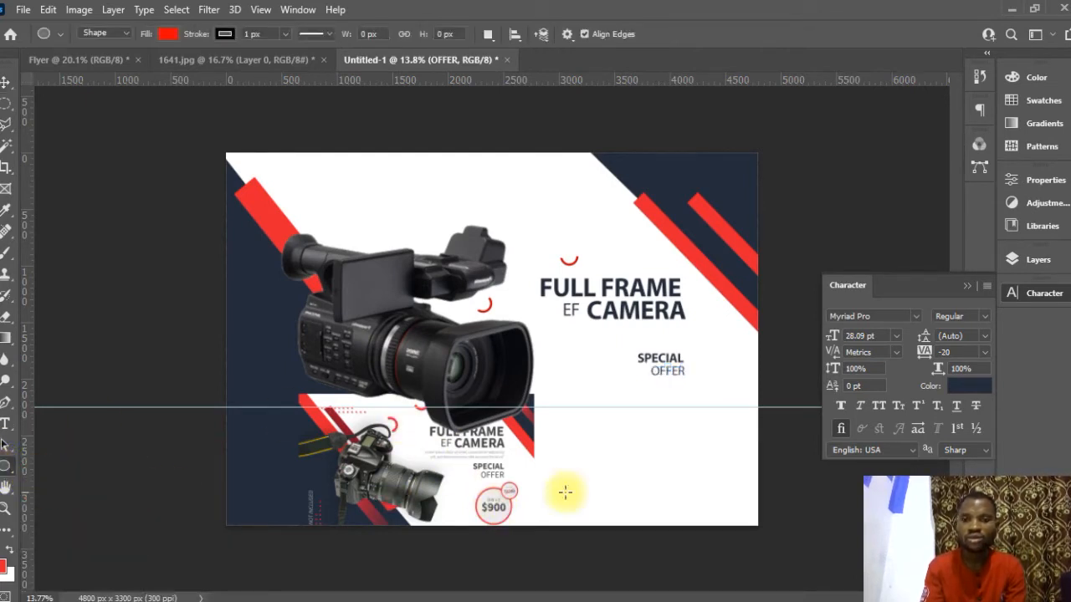
left_click_drag(644, 403, 716, 478)
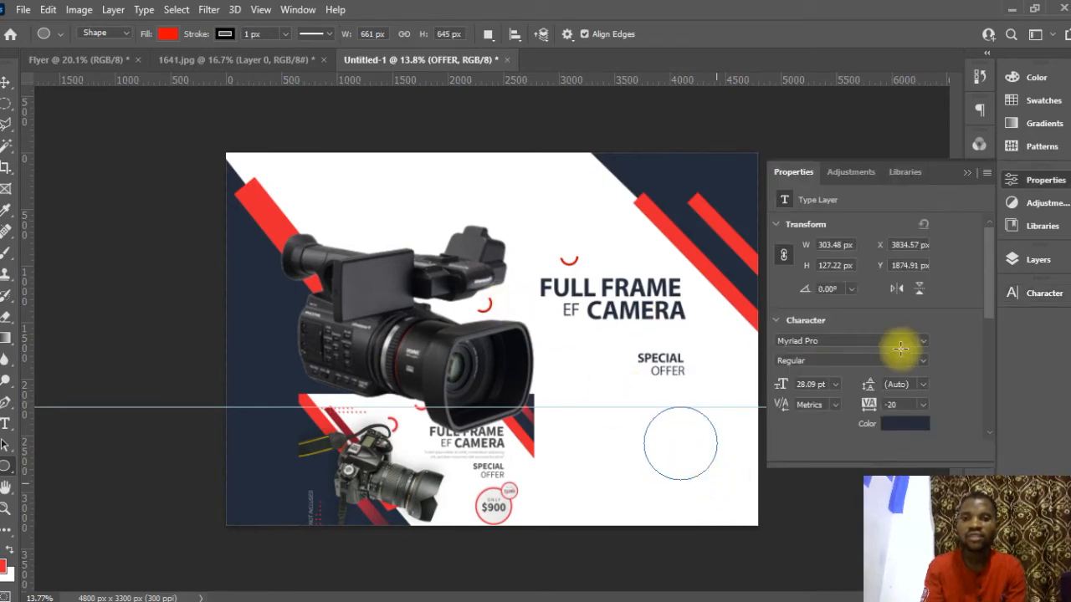
Remove the ellipse's fill and give it a bright red stroke about 32 px wide
left_click(168, 34)
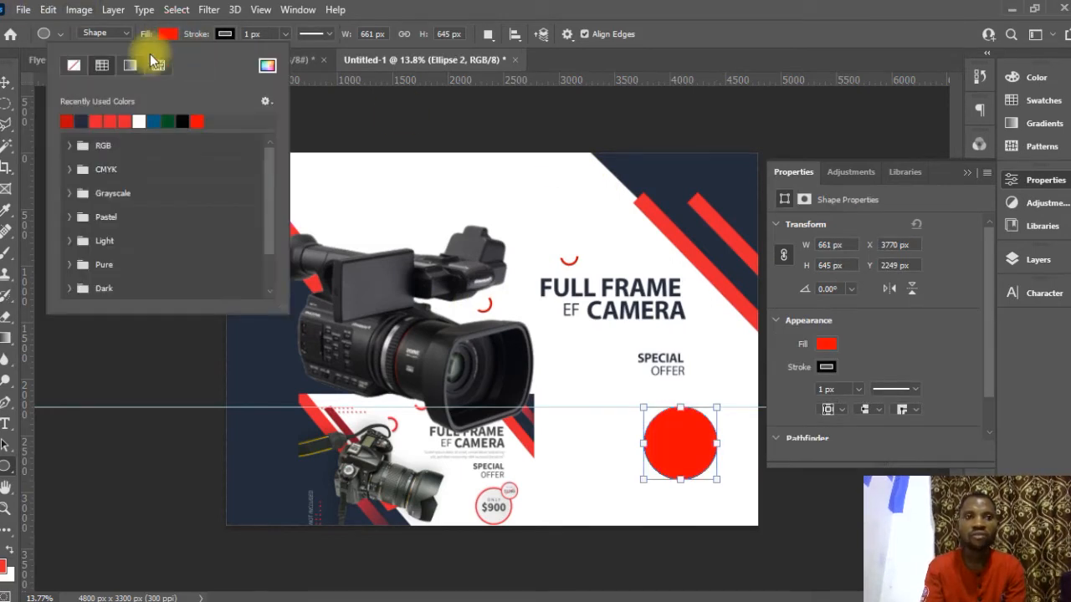
left_click(77, 70)
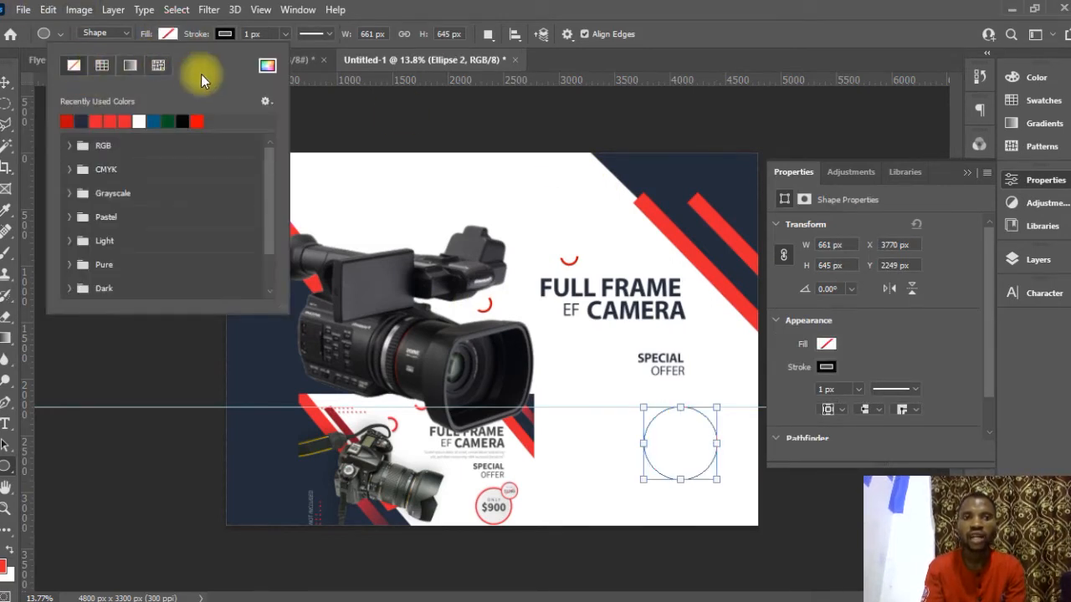
left_click(228, 36)
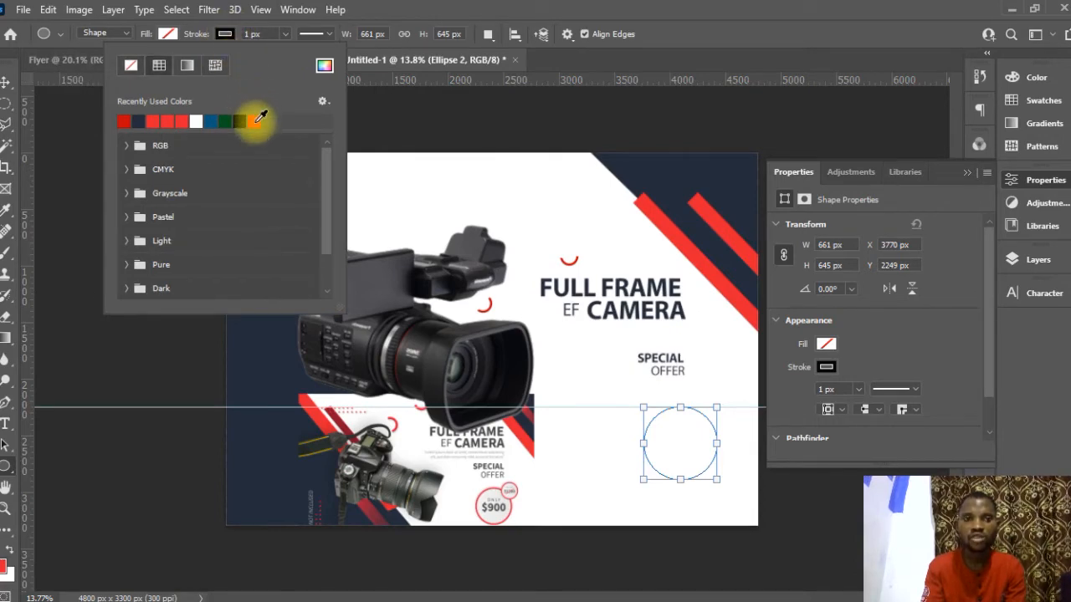
left_click(256, 122)
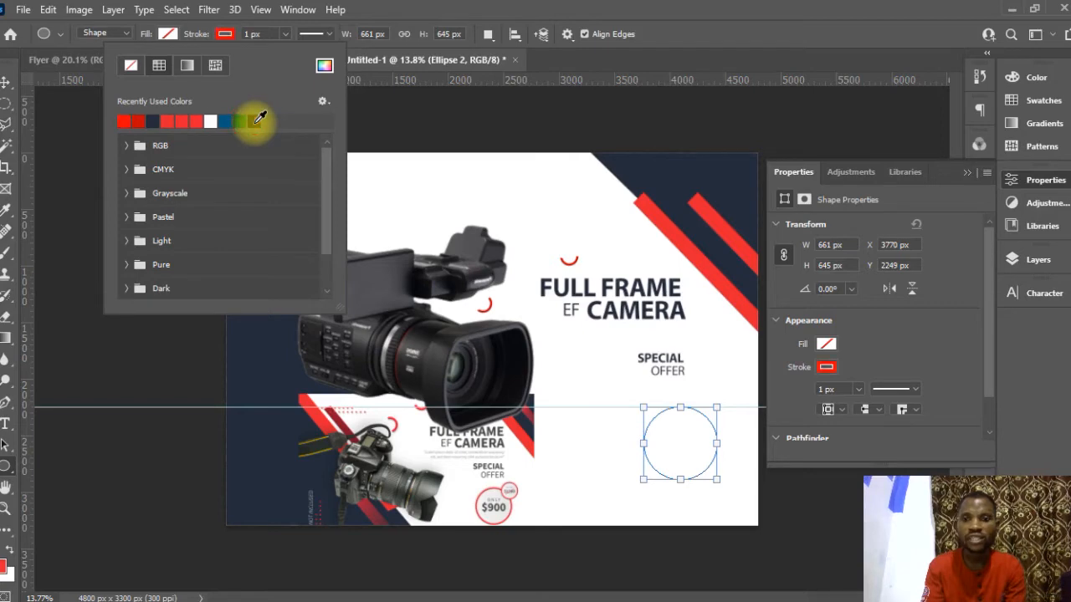
left_click(289, 39)
left_click_drag(288, 55, 294, 55)
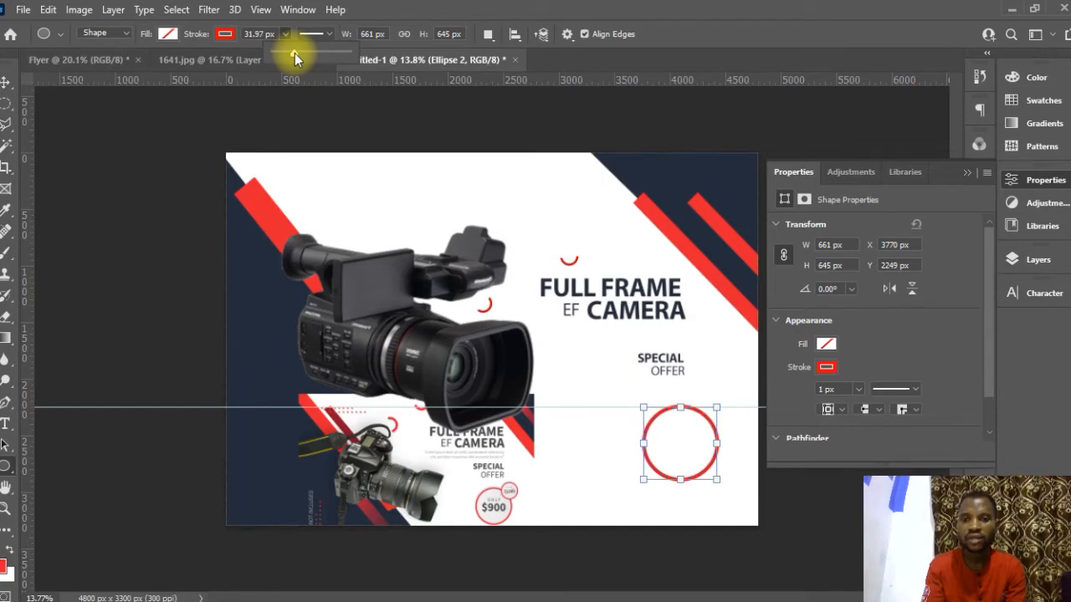
Duplicate the red ring, scale the copy to about 262 × 255 px and move it onto the large ring's upper right edge
left_click(6, 81)
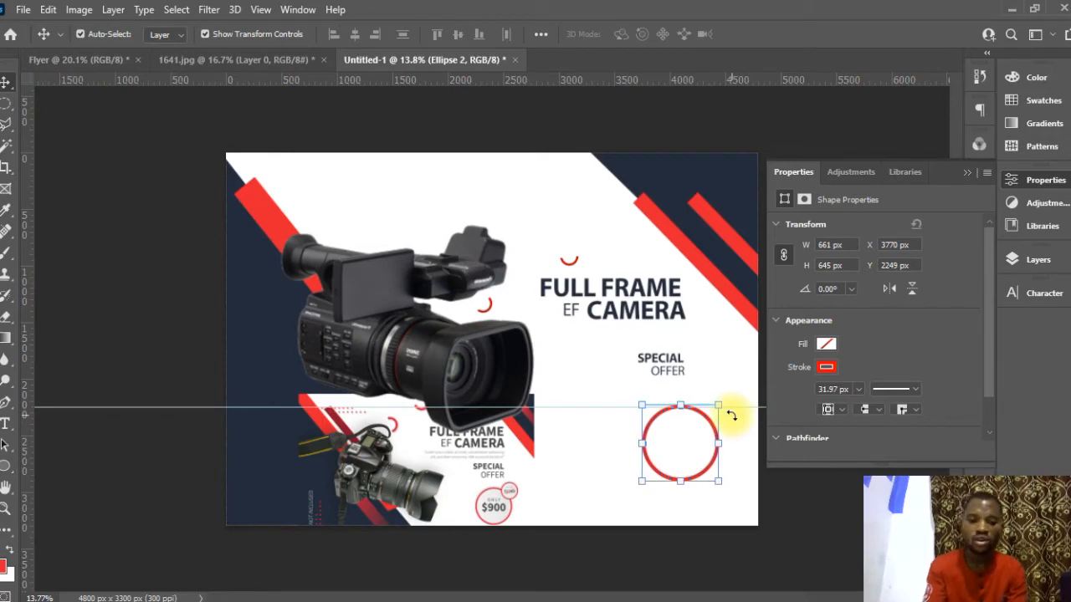
key("ctrl+j")
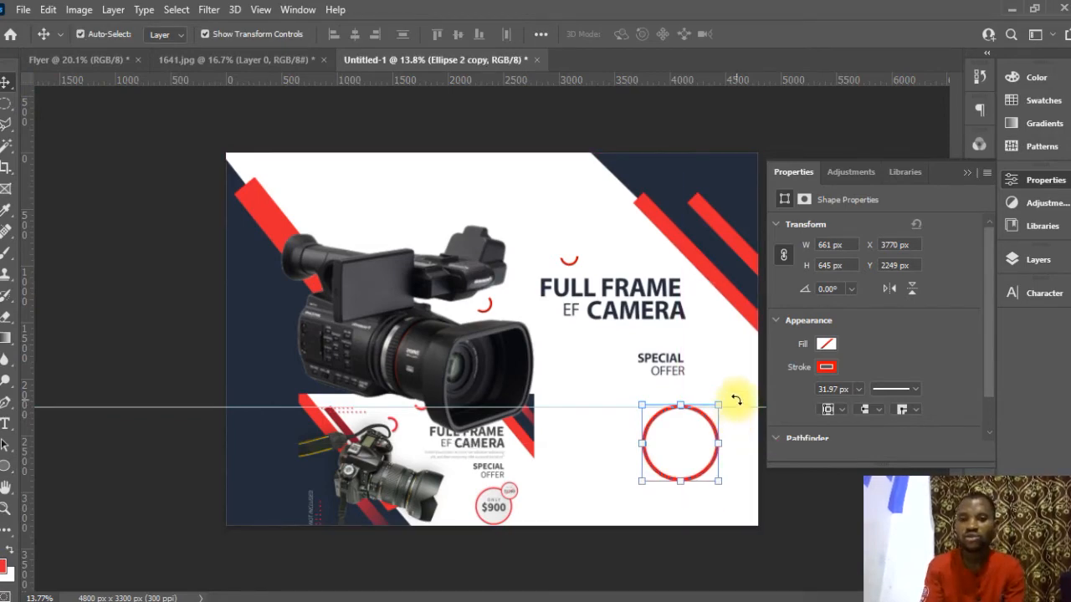
left_click_drag(723, 400, 675, 443)
left_click(783, 33)
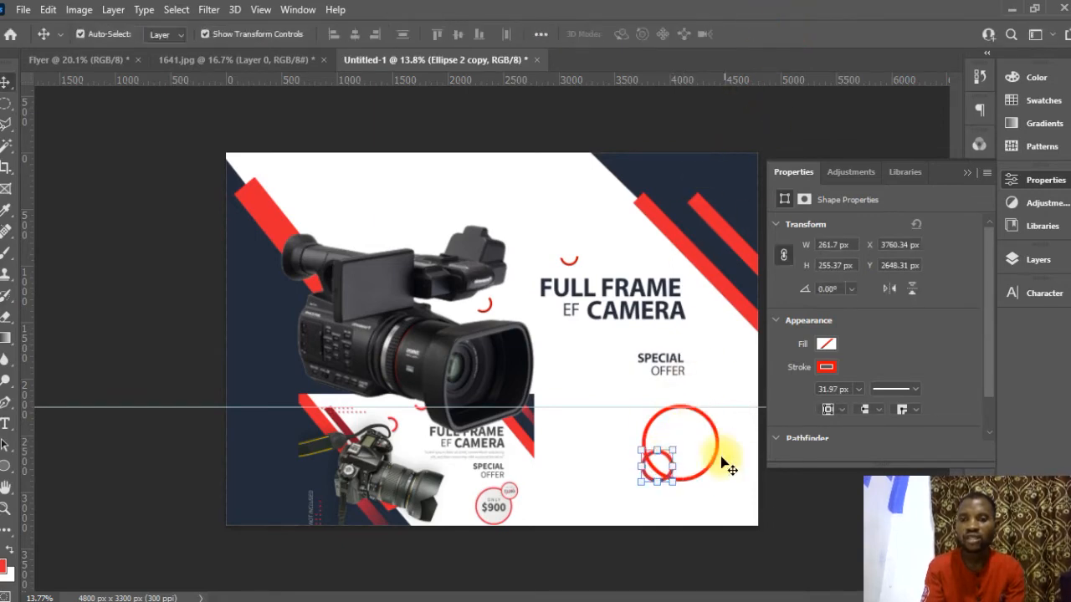
left_click_drag(715, 518, 752, 447)
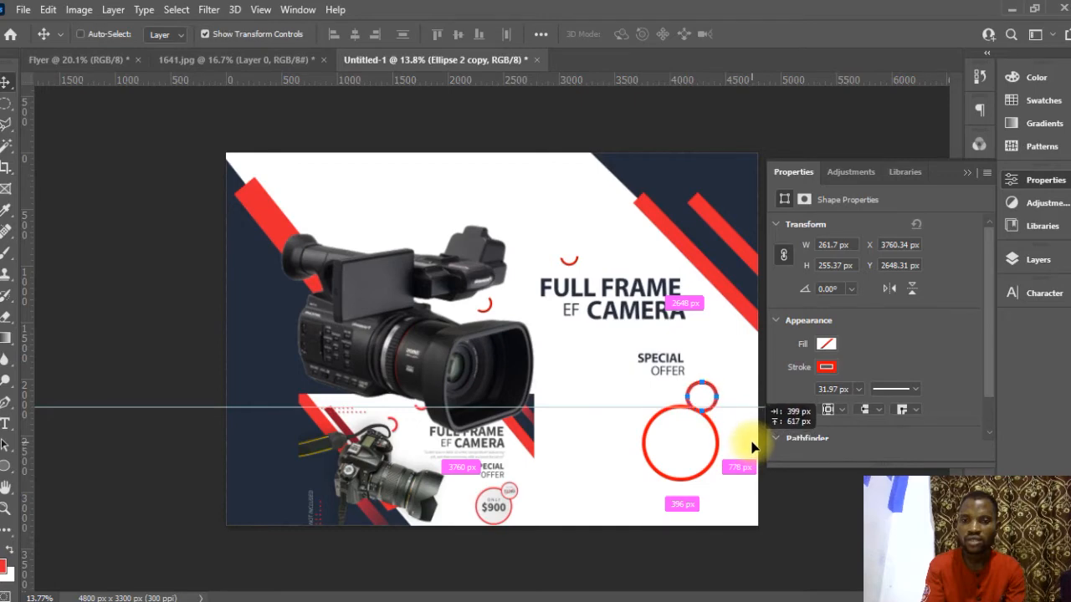
left_click_drag(752, 447, 752, 455)
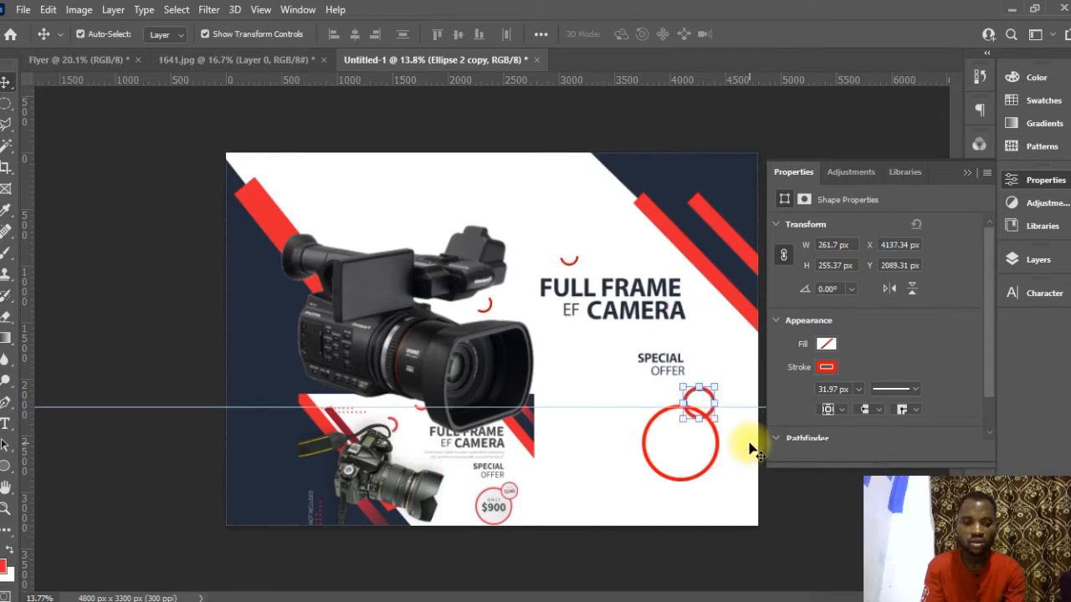
Rasterize the large red ring and erase the part of its outline that lies inside the small ring
scroll(749, 426, "up", 2)
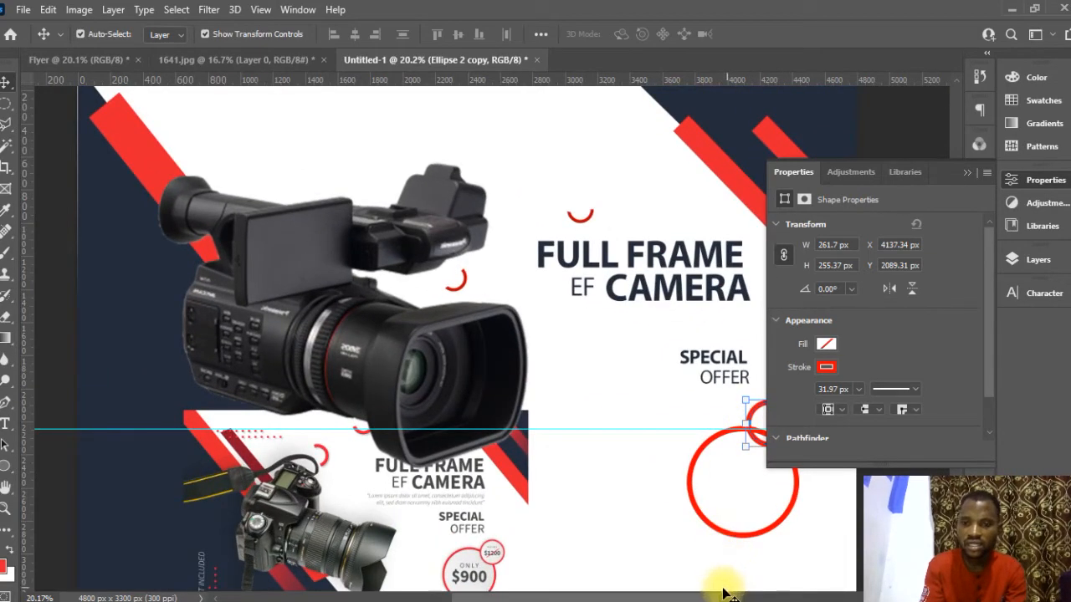
scroll(712, 586, "right", 2)
scroll(691, 477, "up", 1)
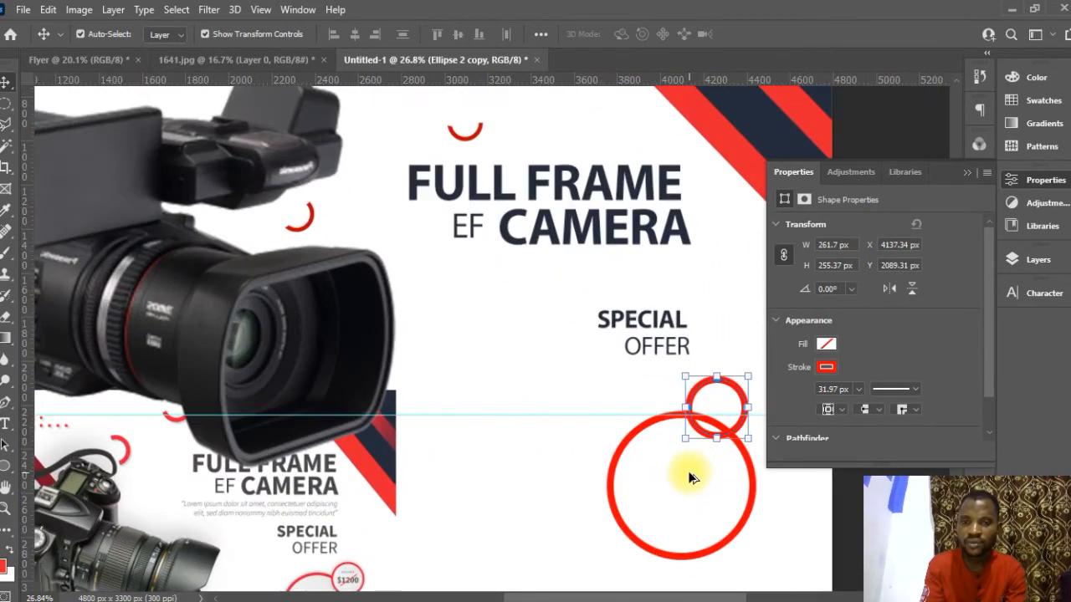
scroll(636, 418, "down", 3)
scroll(705, 420, "up", 1)
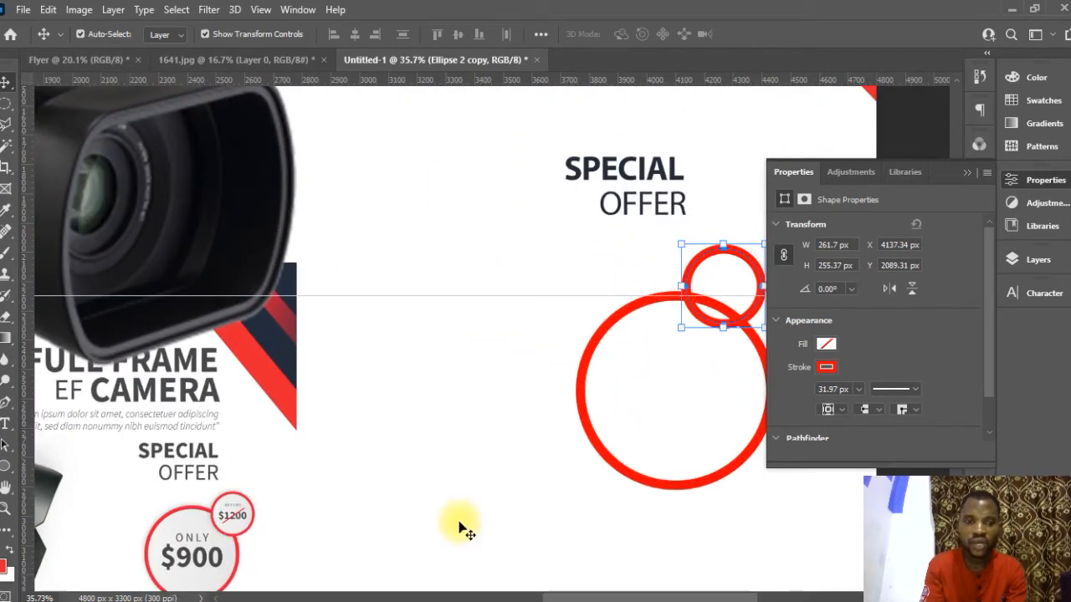
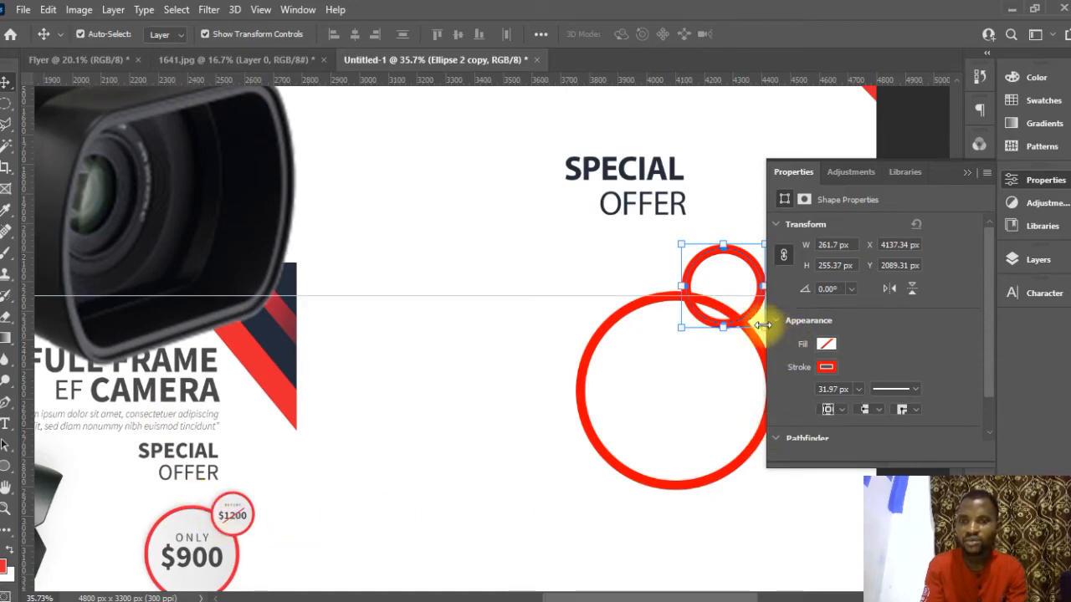
left_click(629, 307)
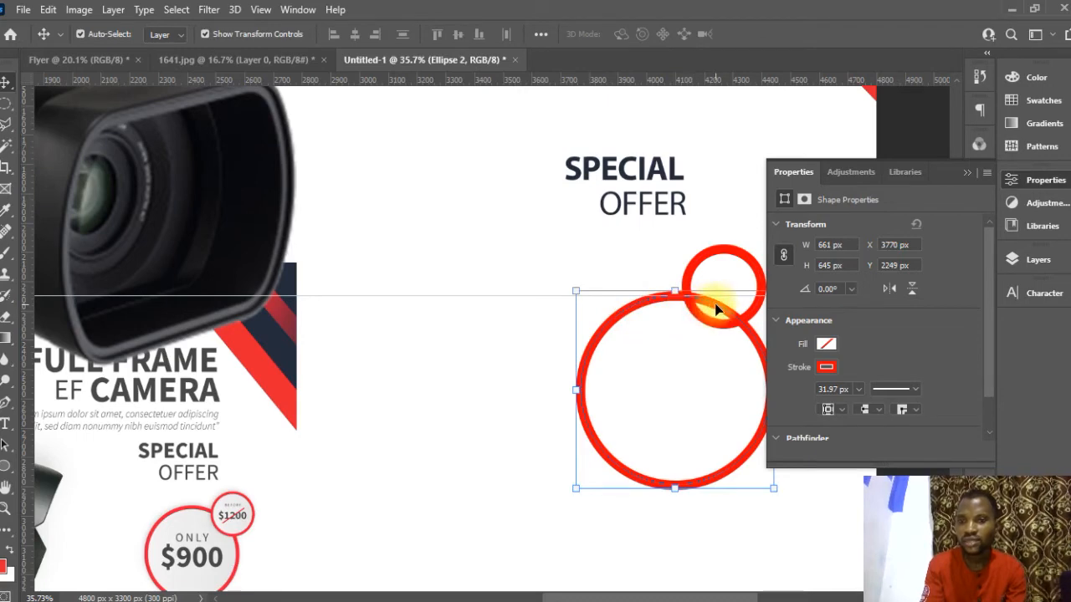
left_click(6, 316)
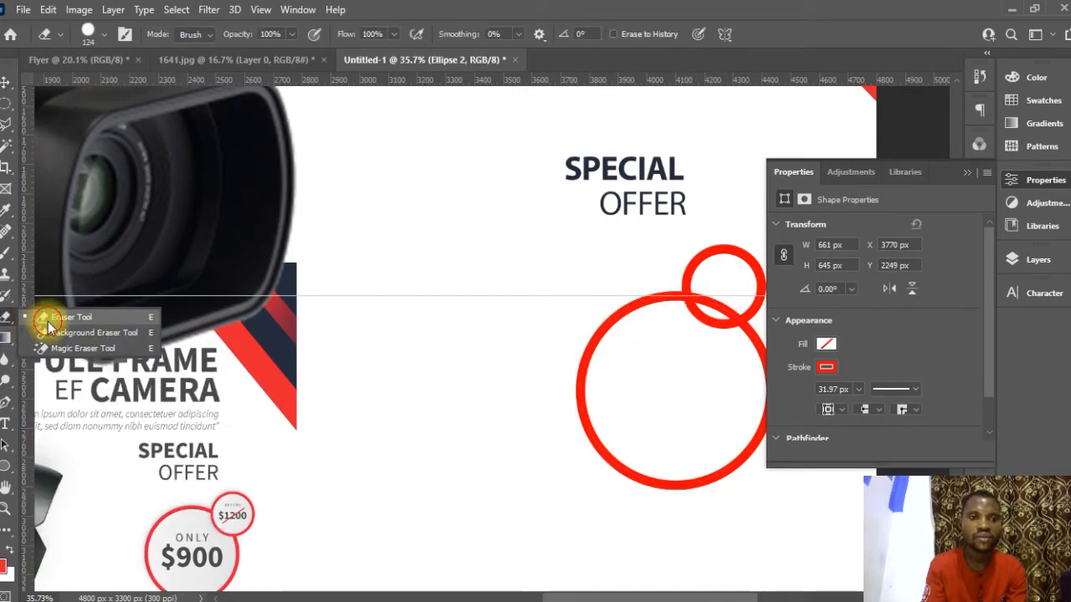
left_click(49, 320)
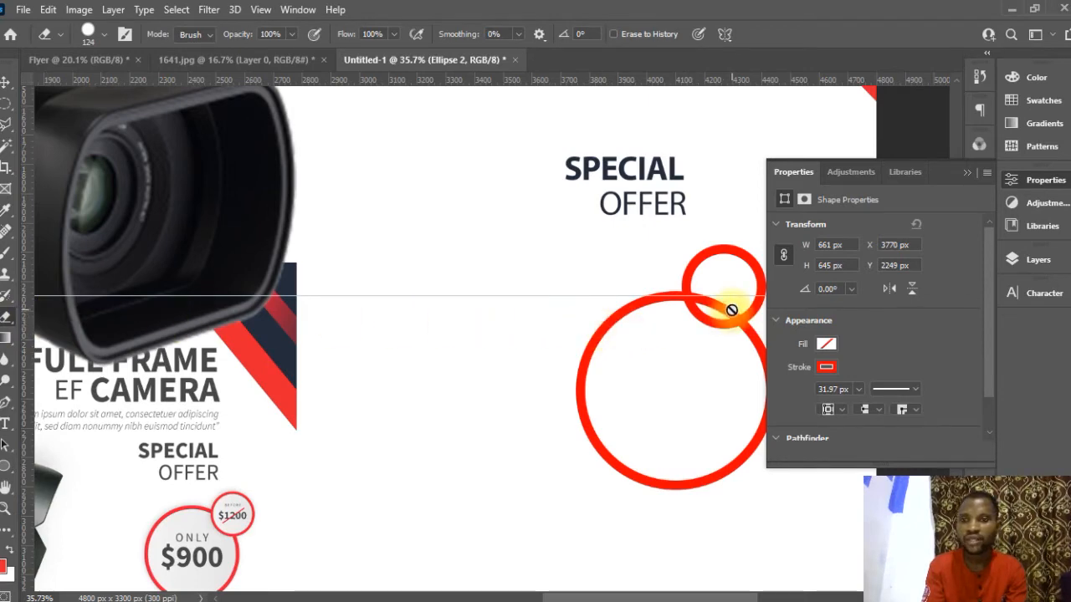
left_click(1014, 261)
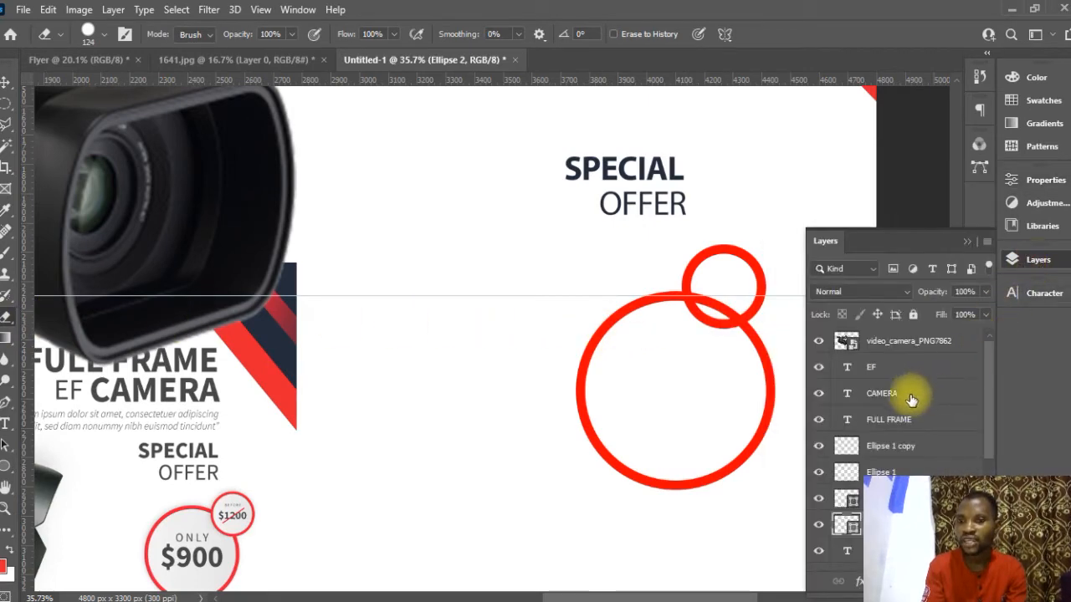
scroll(910, 400, "down", 2)
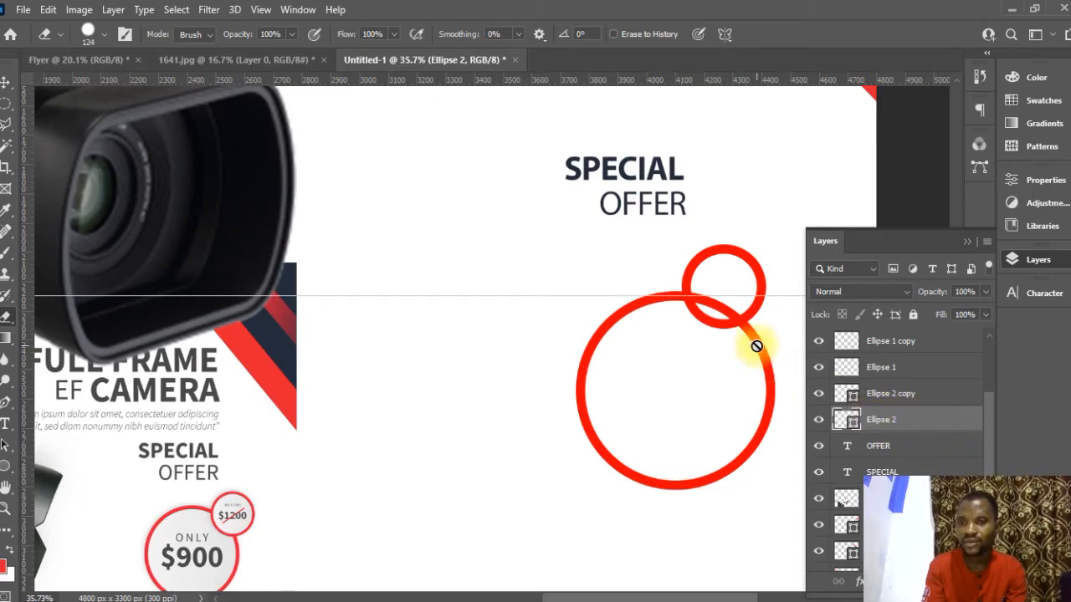
left_click(818, 420)
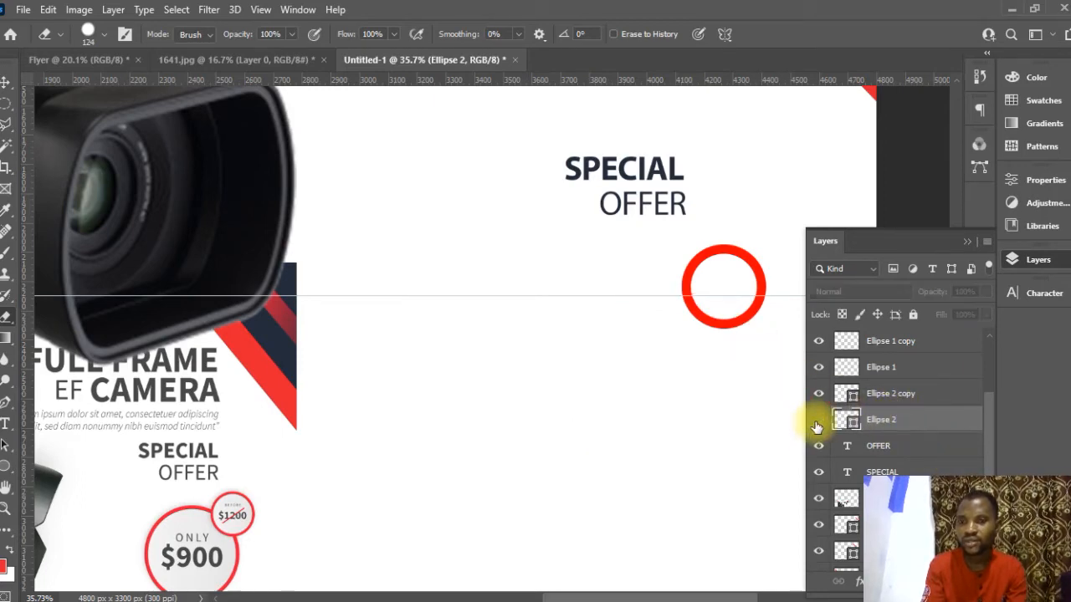
left_click(817, 422)
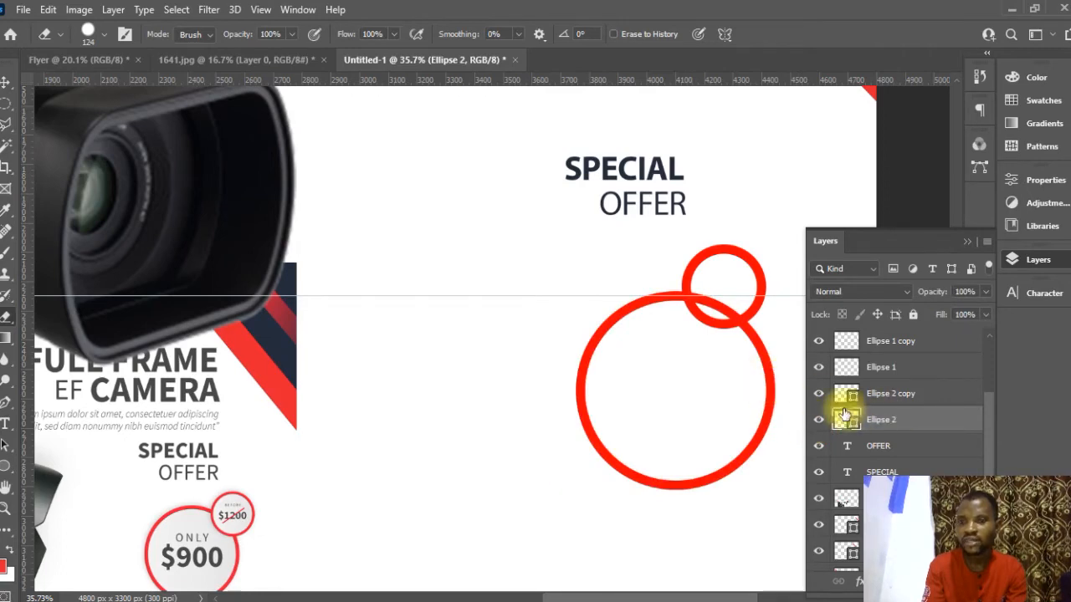
left_click(709, 325)
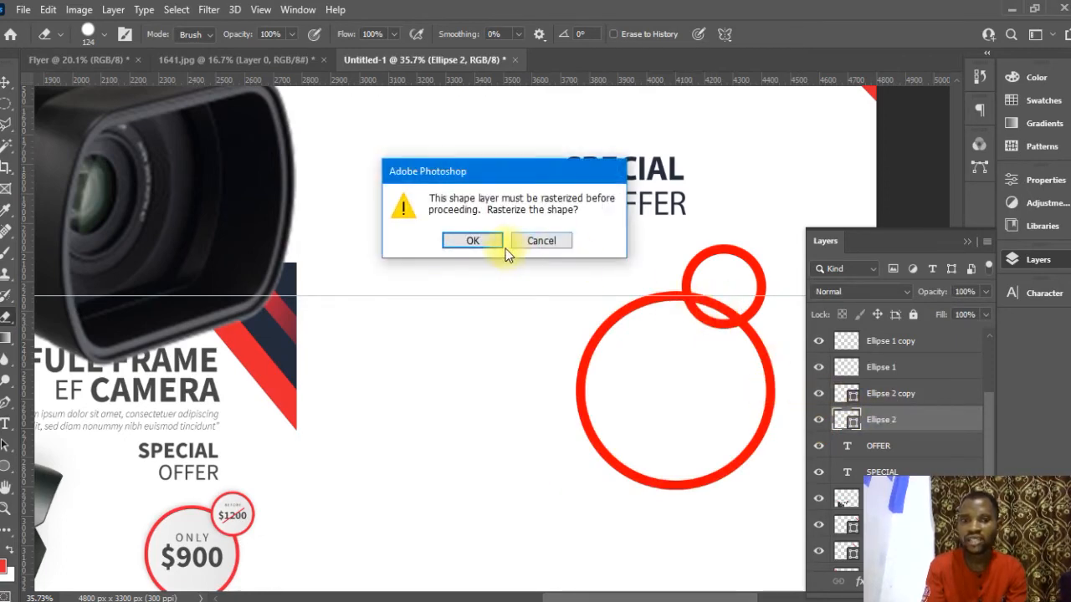
left_click(473, 241)
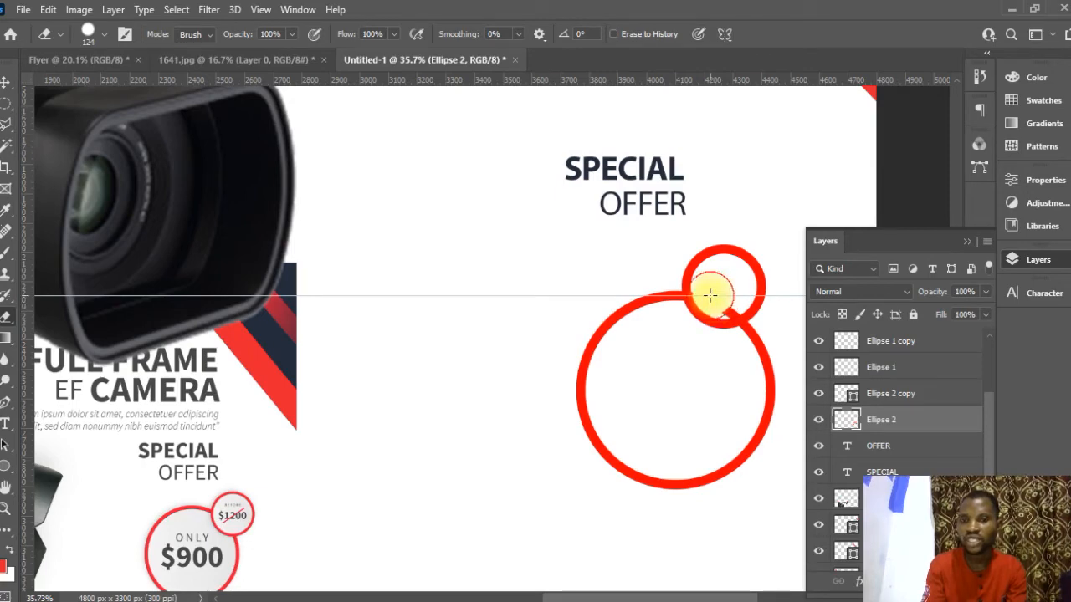
left_click_drag(705, 294, 727, 308)
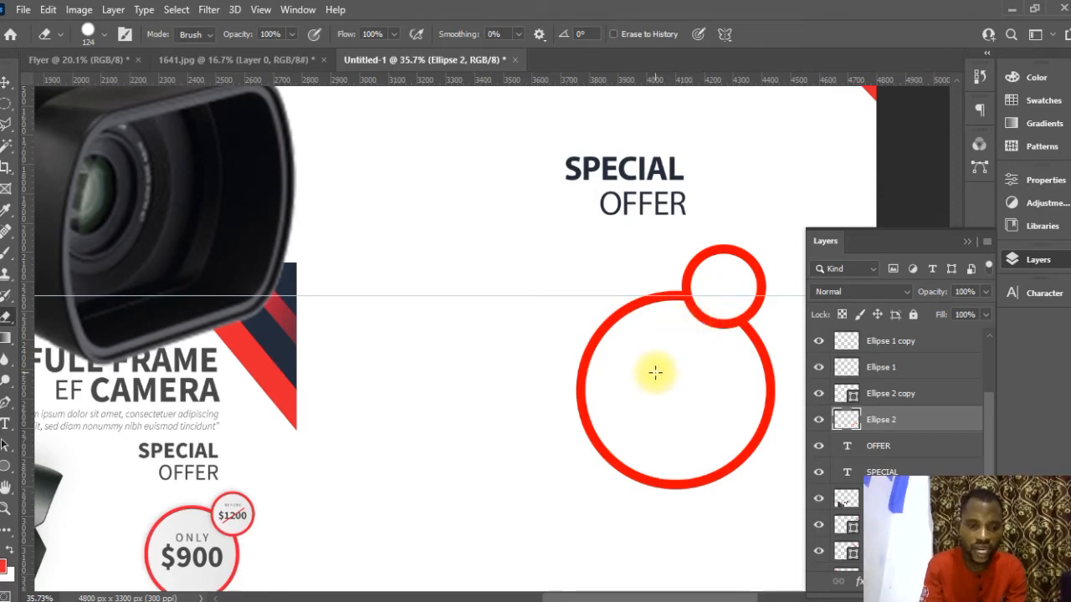
scroll(469, 368, "down", 2)
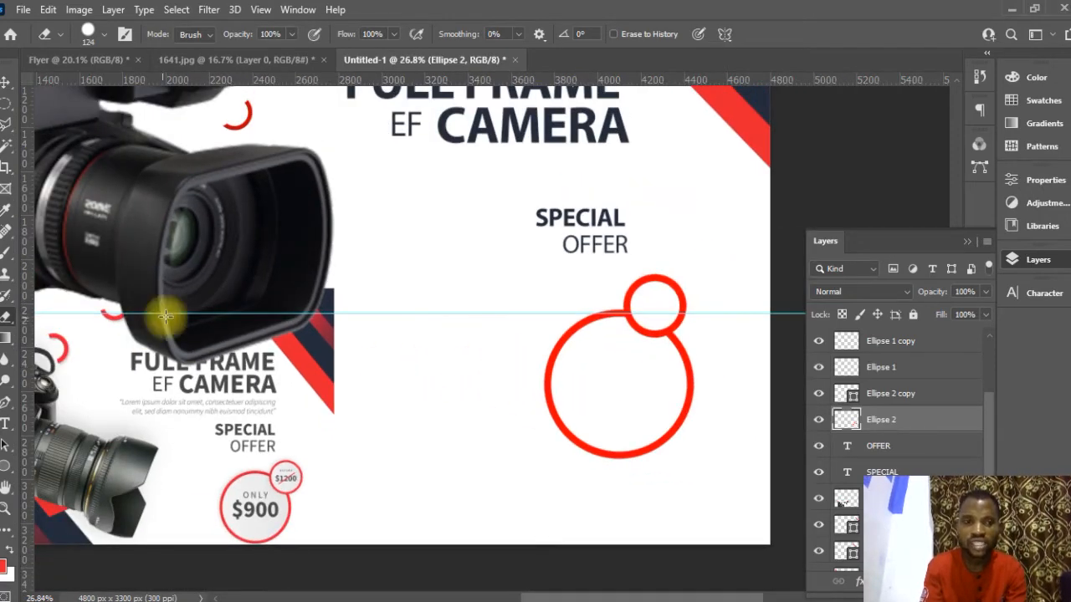
Add the text $900 in 12 pt Myriad Pro Regular on the white area beside the large ring
left_click(5, 424)
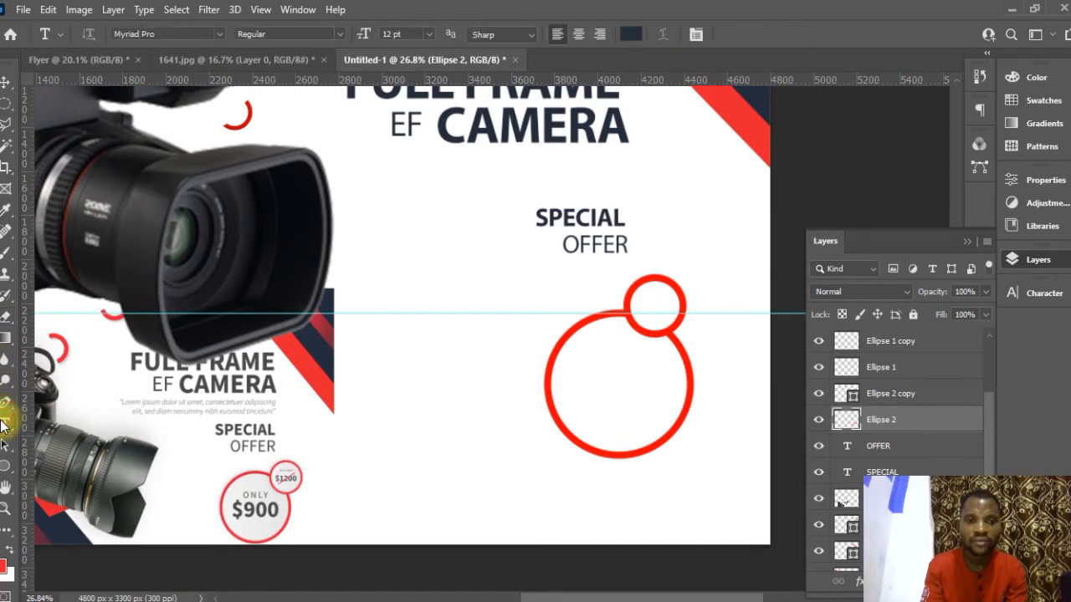
left_click(453, 475)
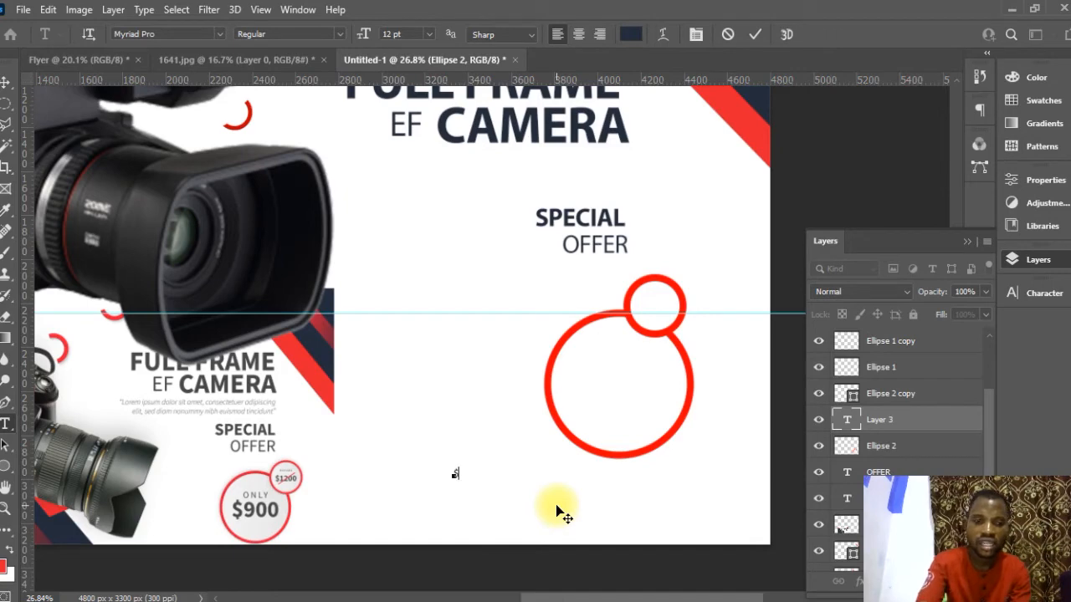
left_click(754, 35)
left_click(6, 83)
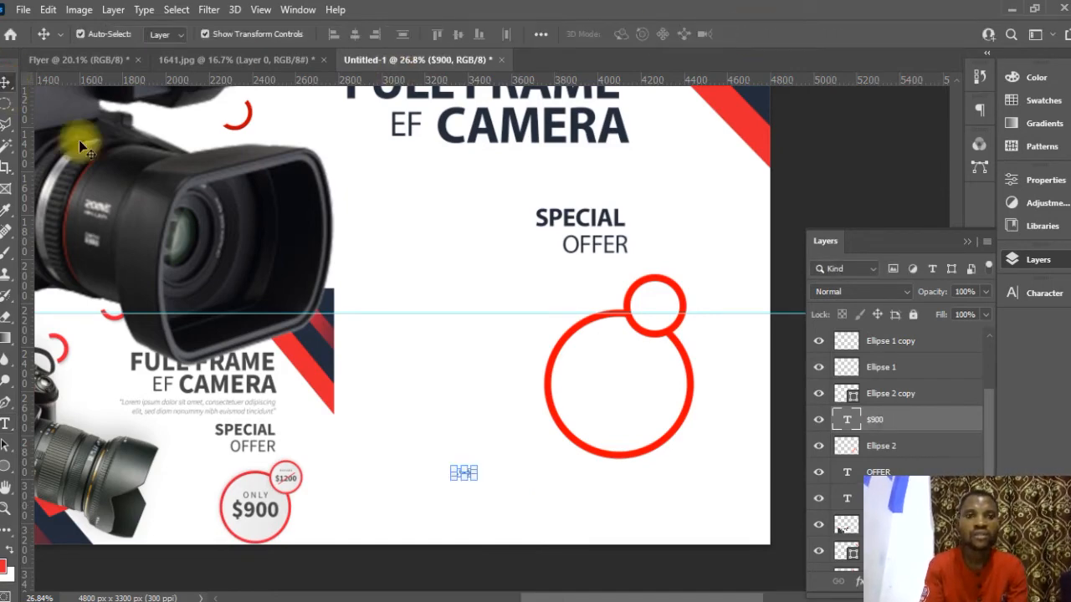
Scale the $900 text to about 471% and move it into the centre of the large red ring
left_click_drag(481, 477, 567, 505)
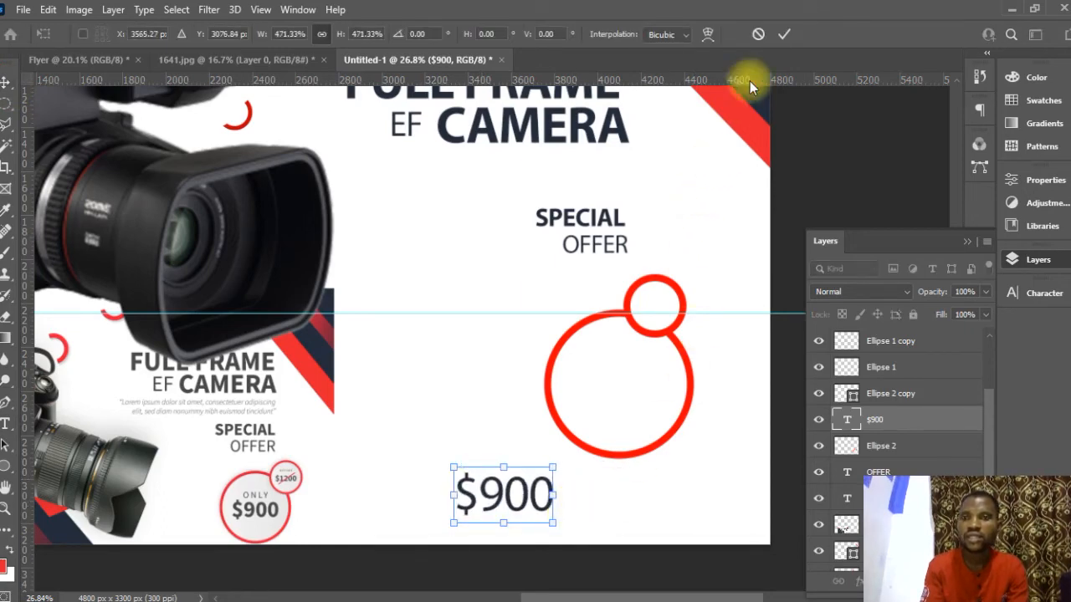
left_click(781, 38)
left_click_drag(611, 526, 729, 413)
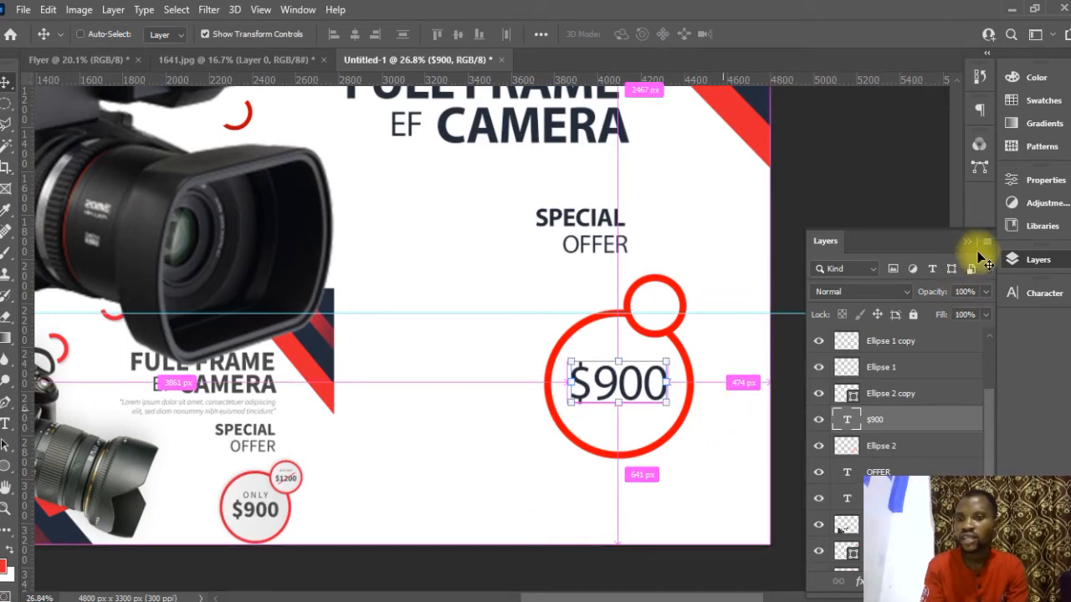
Set the $900 text to Bold and shift it slightly down inside the large ring
left_click(1044, 292)
left_click(961, 316)
left_click(968, 359)
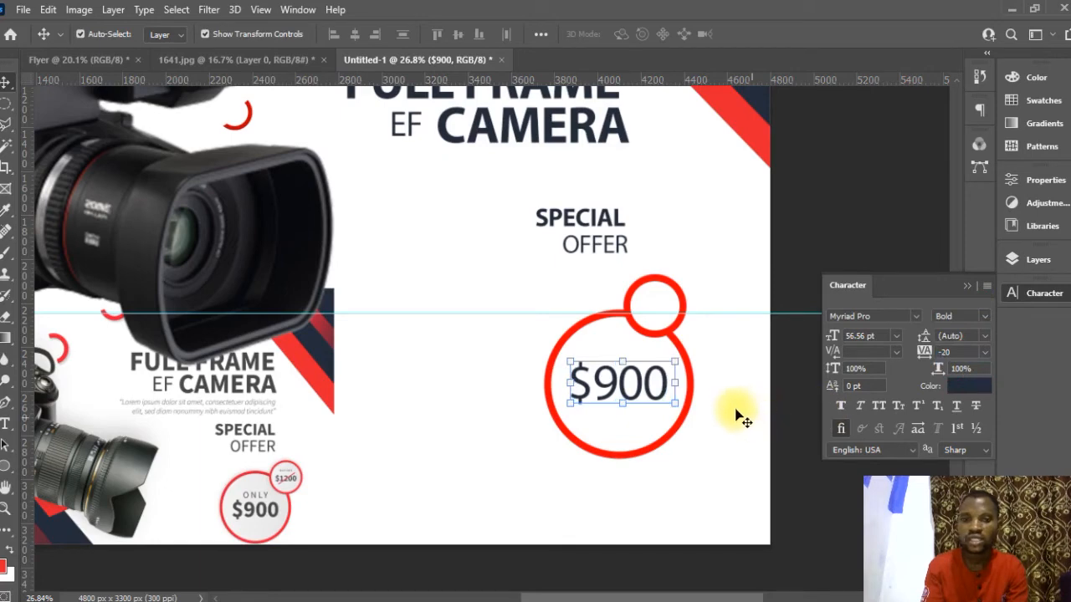
left_click_drag(735, 375, 731, 383)
Duplicate the $900 text directly above the original and change the copy's wording to ONLY
key("ctrl+j")
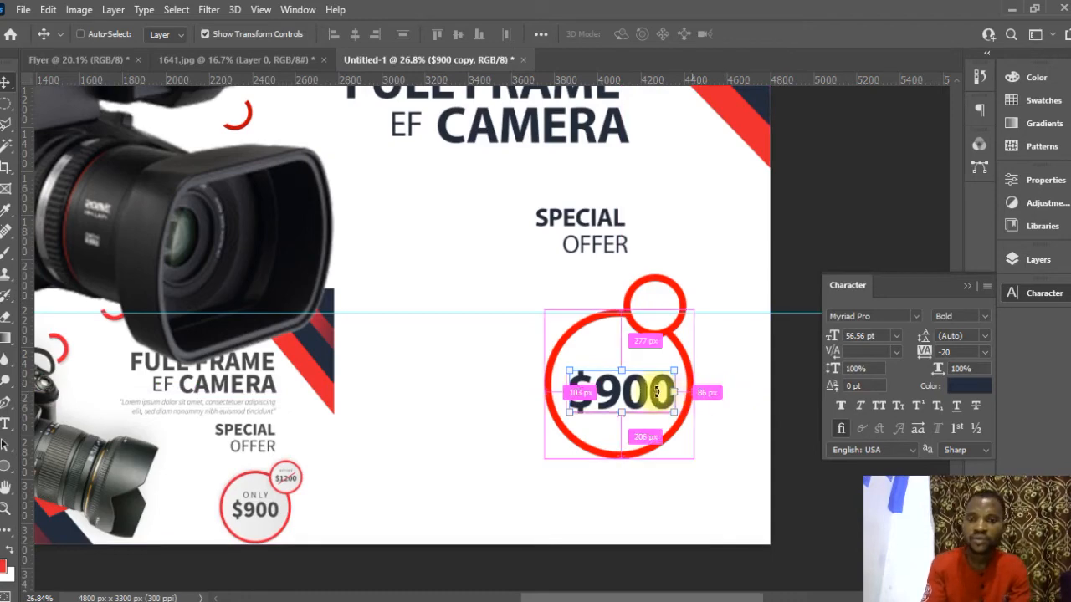
left_click_drag(638, 391, 633, 362)
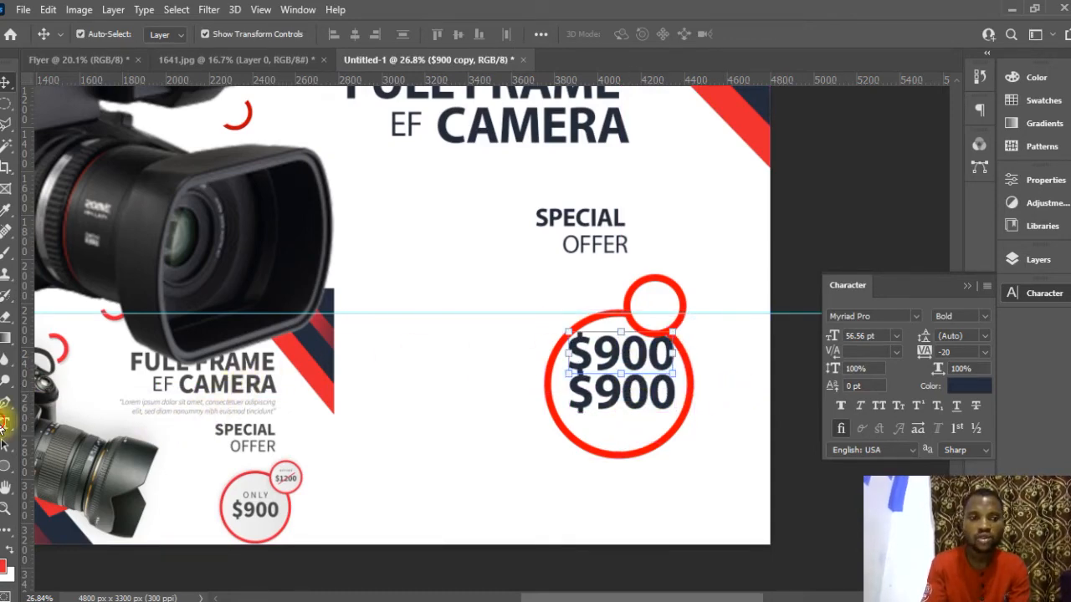
left_click(5, 424)
left_click_drag(573, 351, 679, 342)
type("ONLY")
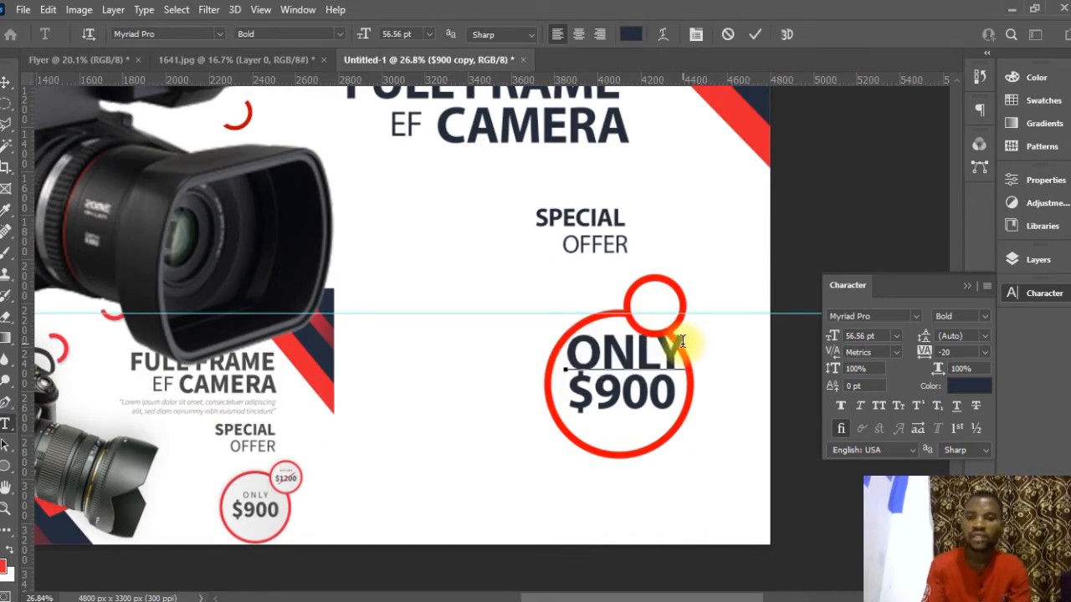
left_click(754, 34)
left_click(7, 82)
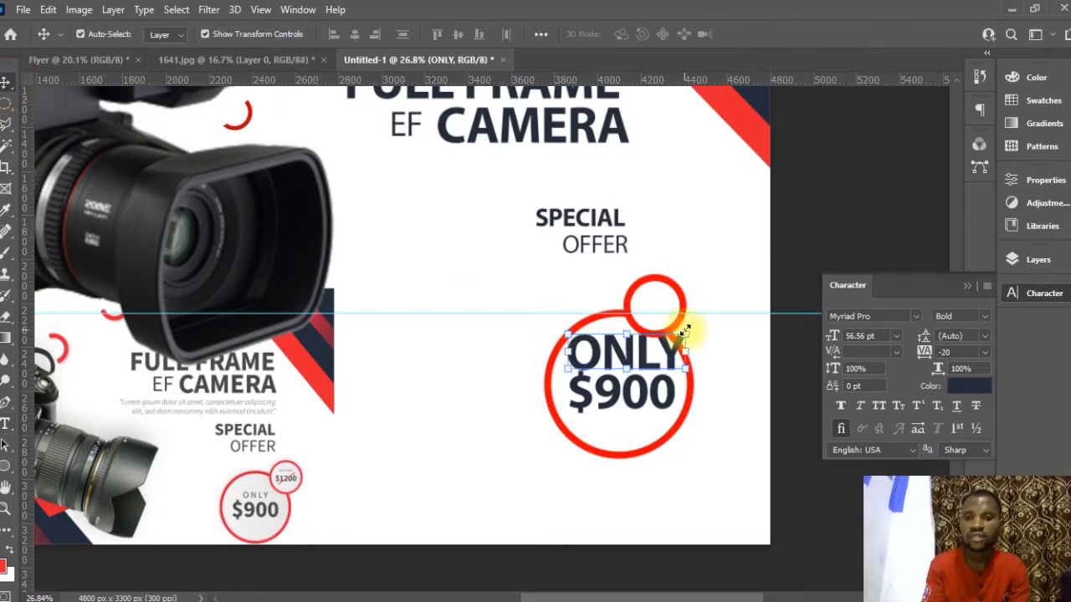
Scale the ONLY text to about 50% and centre it just above $900
left_click_drag(690, 333, 628, 354)
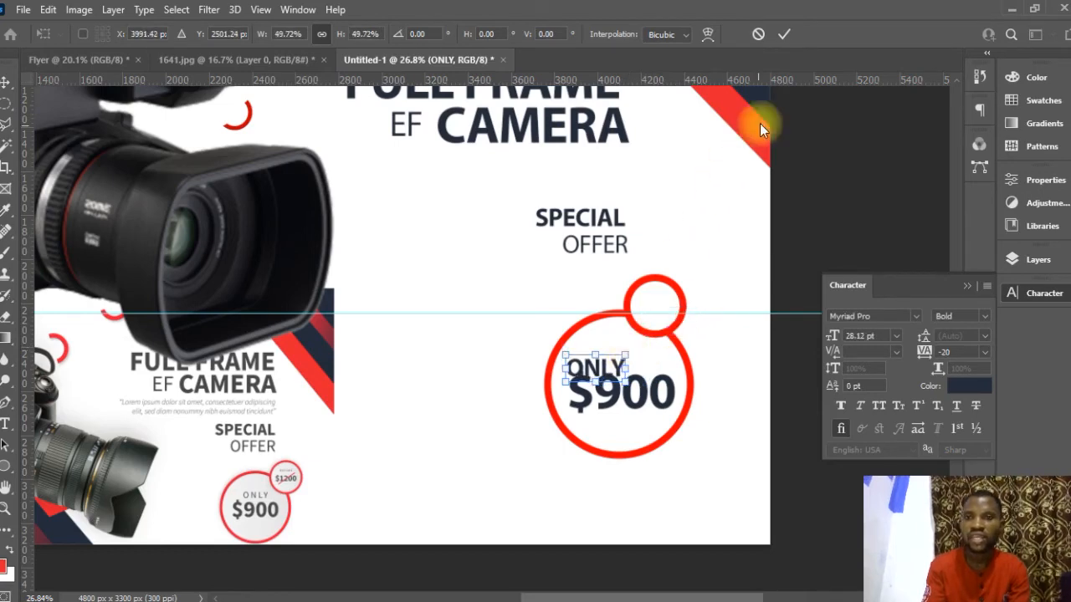
left_click(784, 34)
left_click_drag(633, 402, 669, 430)
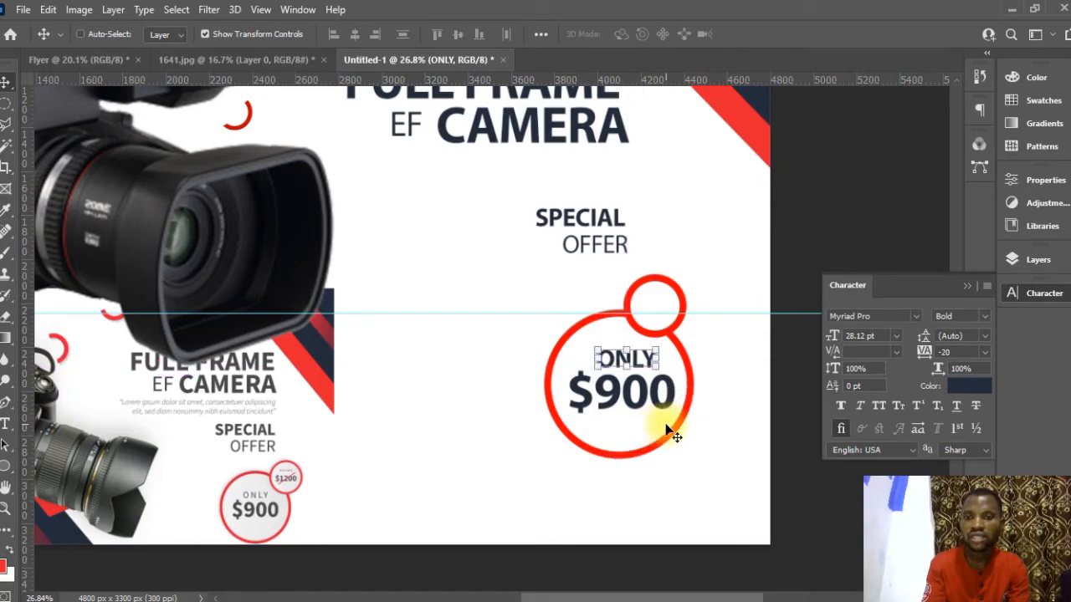
Set the ONLY text to Regular and scale it to about 92%
left_click(984, 317)
left_click(970, 333)
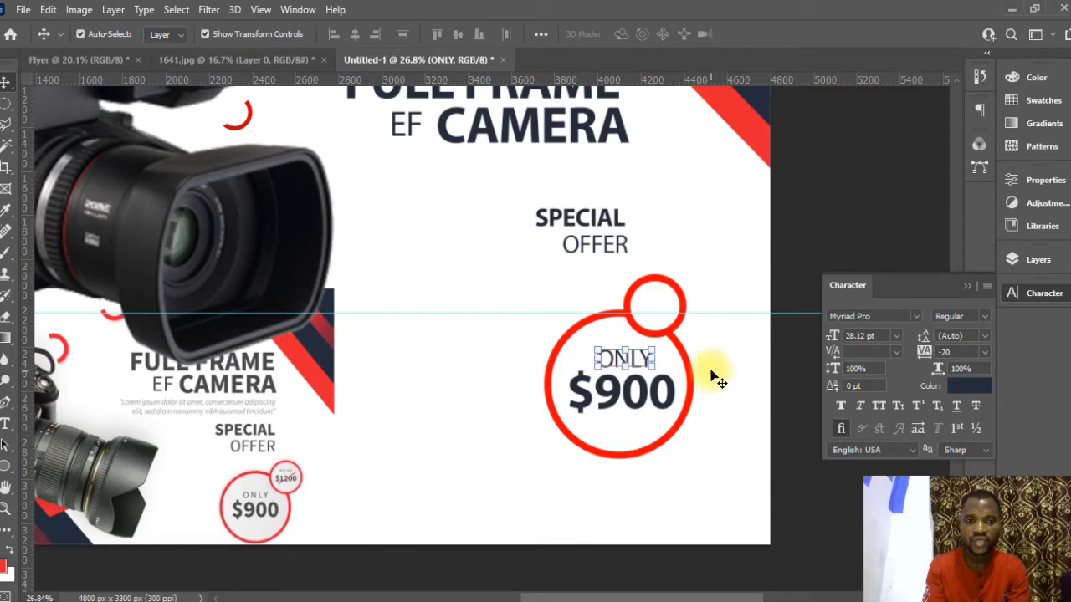
left_click_drag(657, 346, 651, 348)
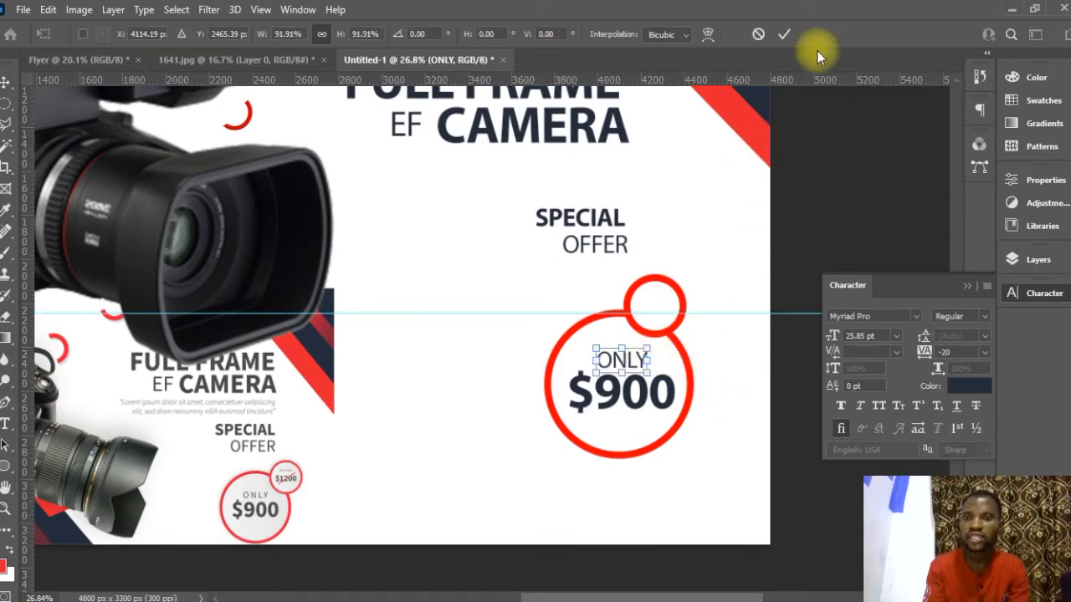
left_click(785, 35)
Duplicate the $900 text below the large ring and change the copy to read $1200
scroll(664, 338, "up", 3)
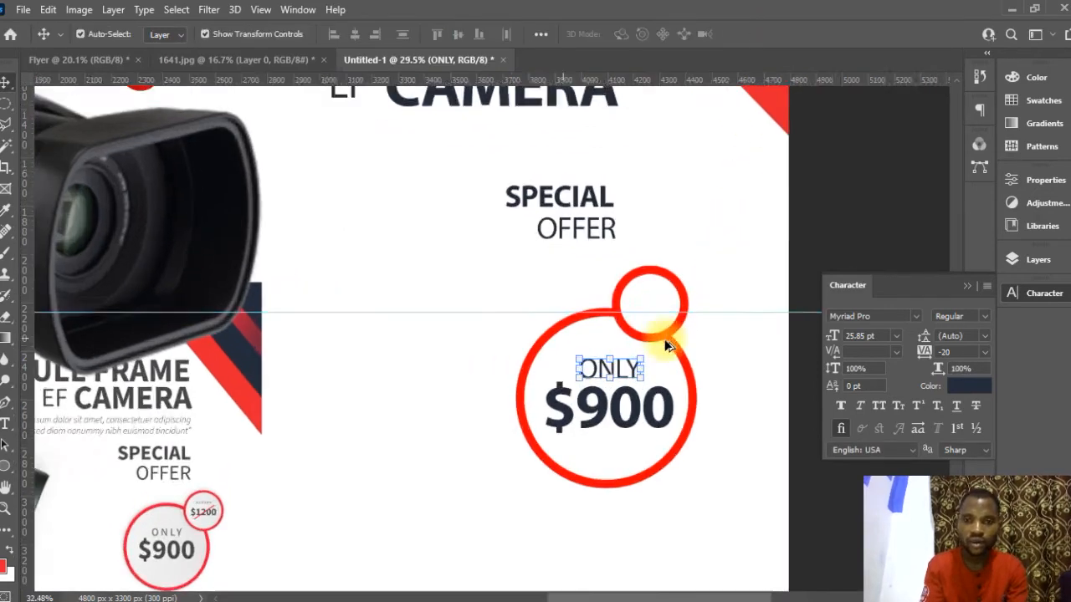
scroll(664, 343, "down", 1)
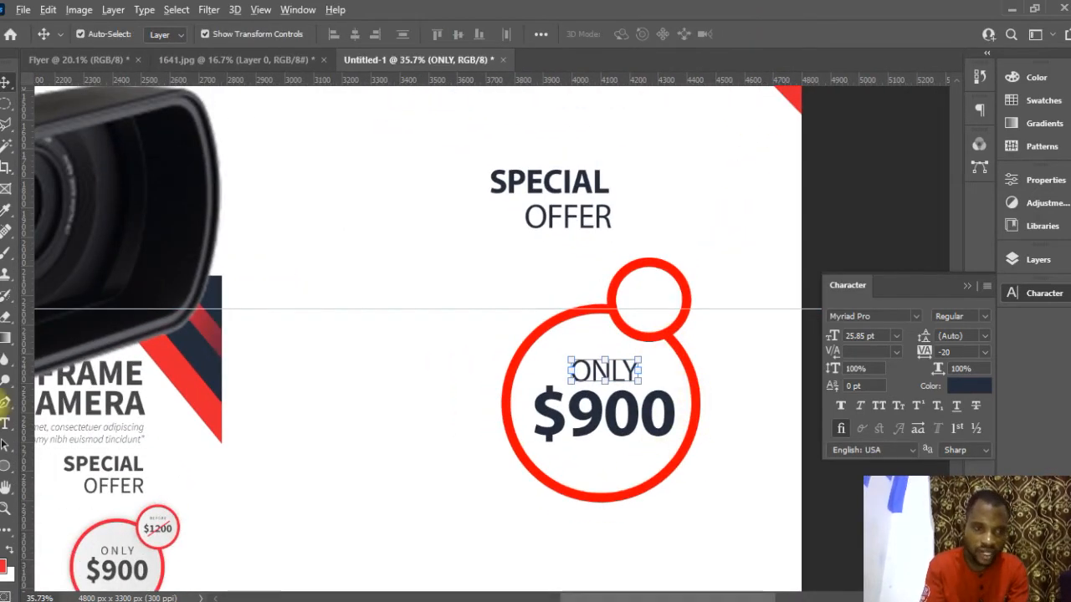
scroll(100, 527, "up", 5)
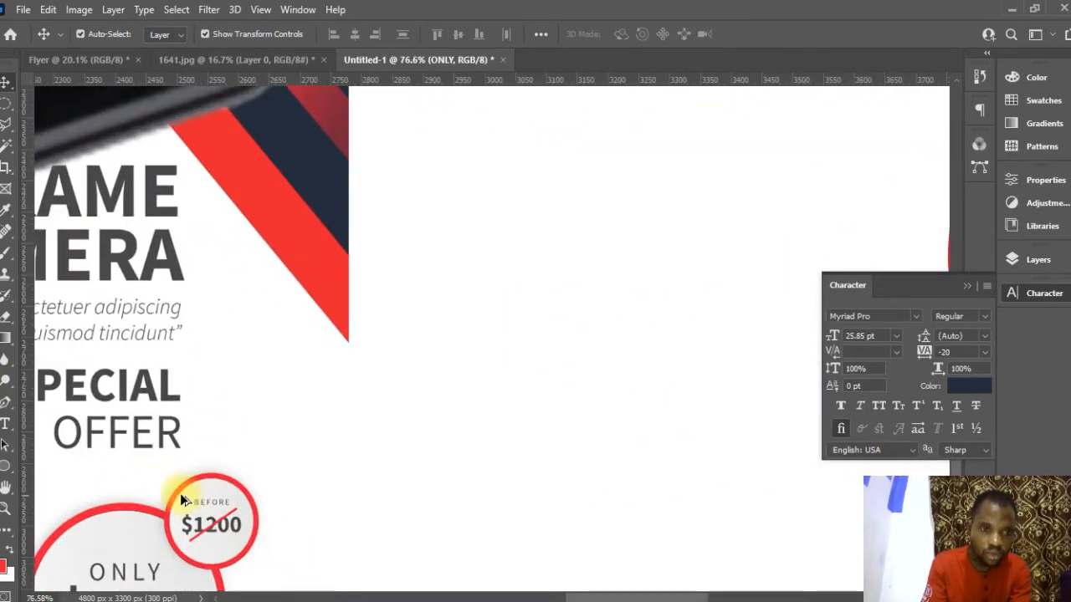
scroll(213, 518, "down", 6)
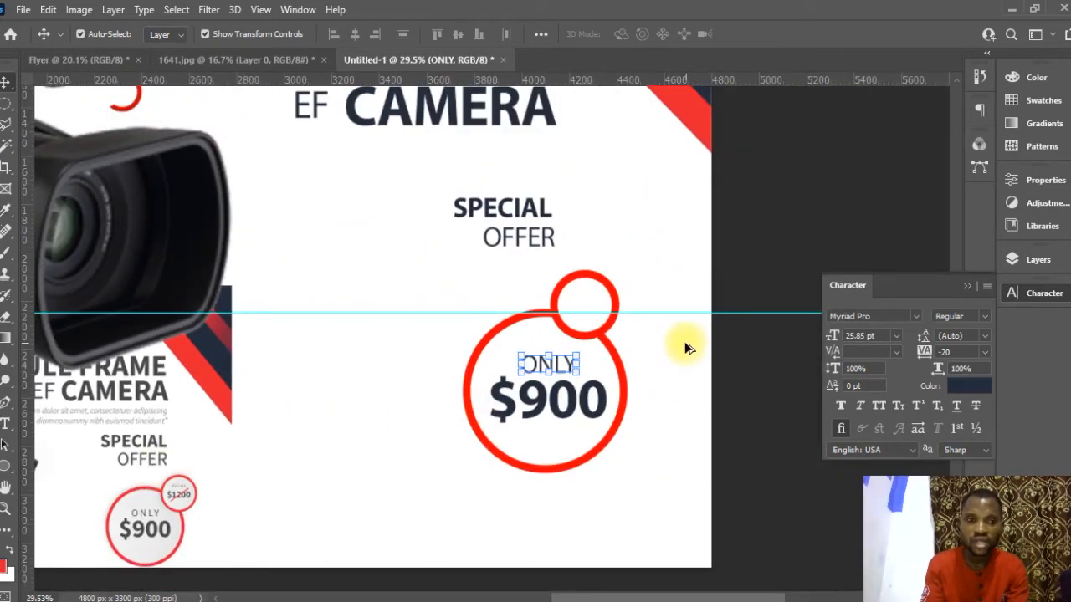
scroll(687, 347, "up", 1)
left_click(594, 414, "ctrl")
left_click_drag(577, 409, 571, 508)
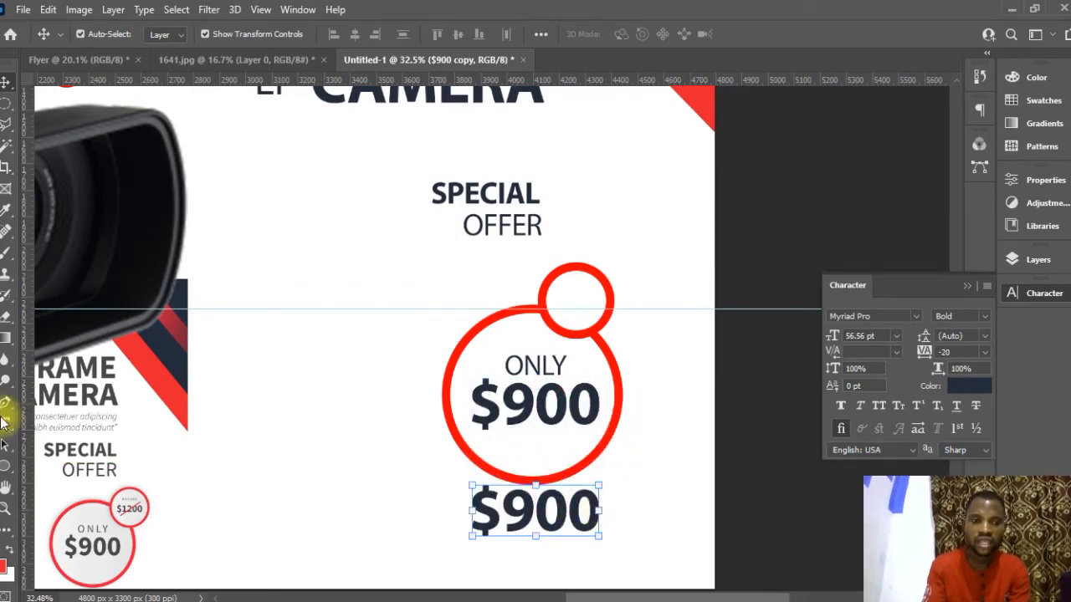
left_click(5, 423)
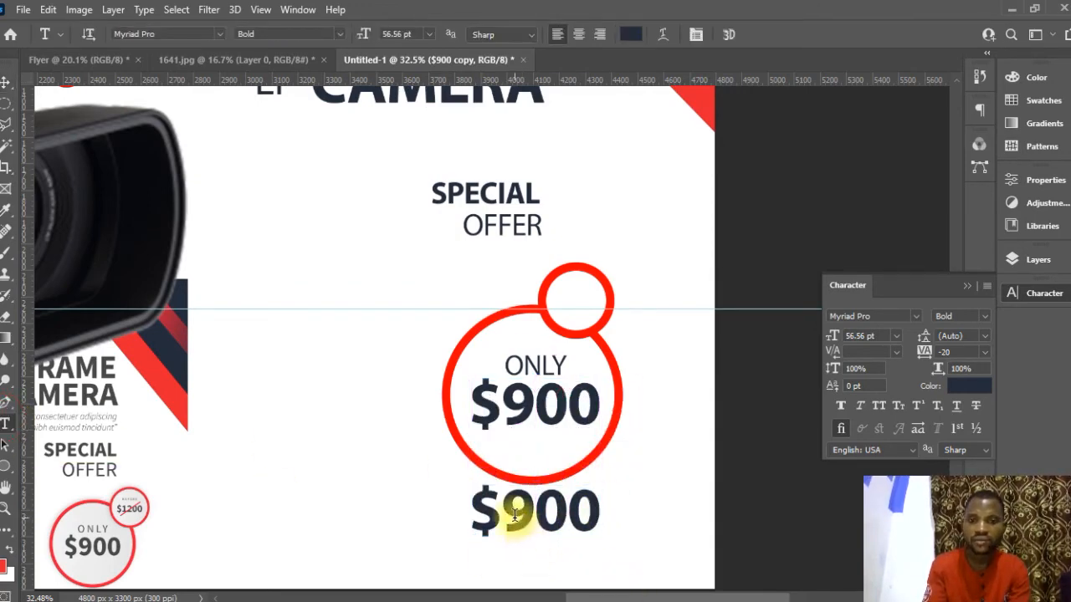
left_click_drag(515, 516, 598, 508)
type("1200")
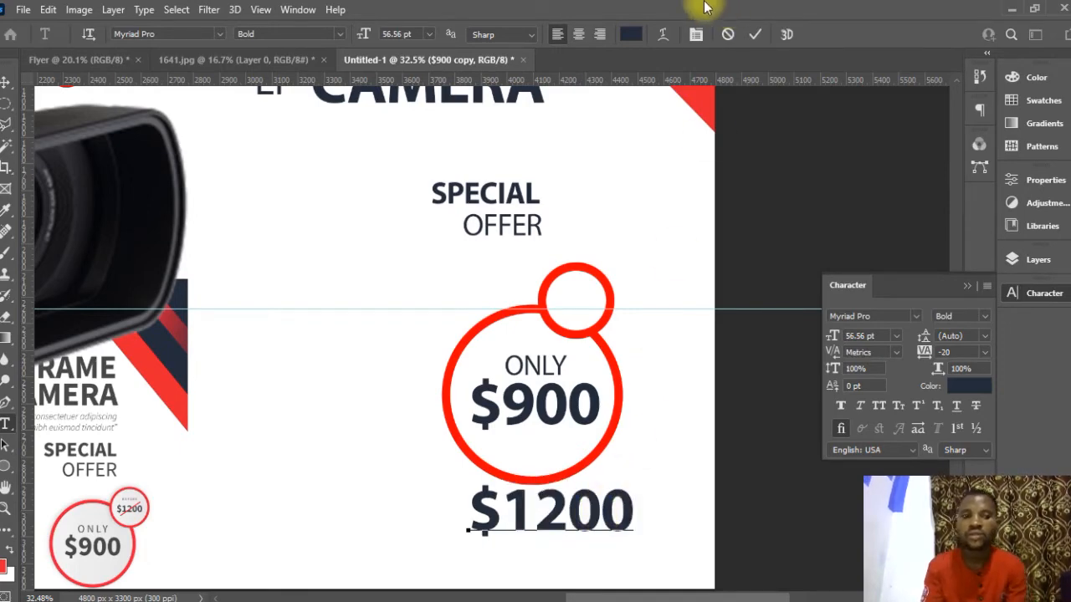
left_click(754, 34)
left_click(7, 82)
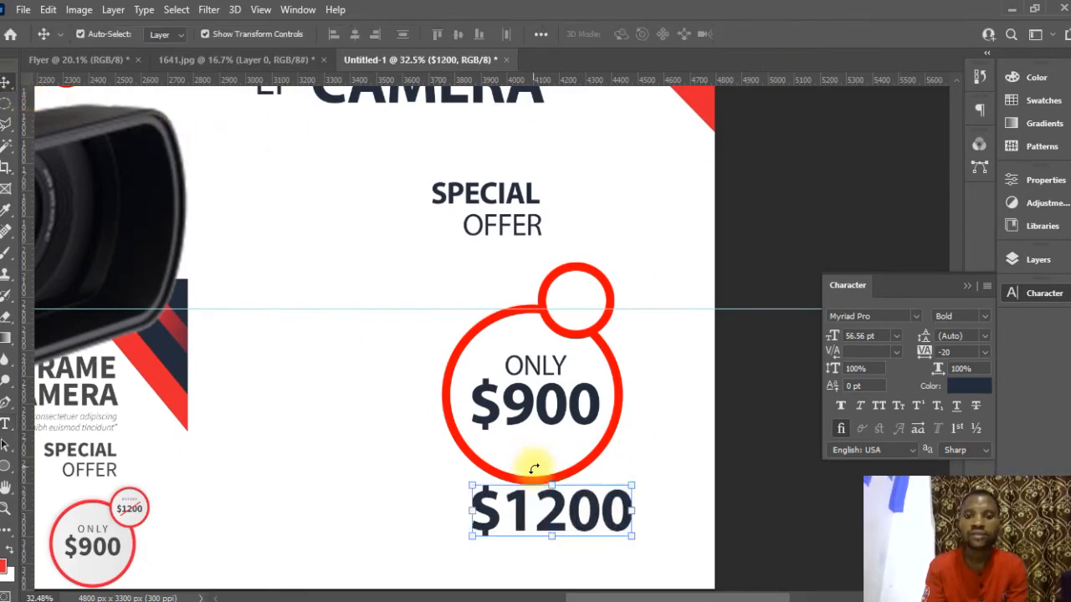
Scale the $1200 text to about 24% and move it inside the small red ring
left_click_drag(632, 540, 500, 498)
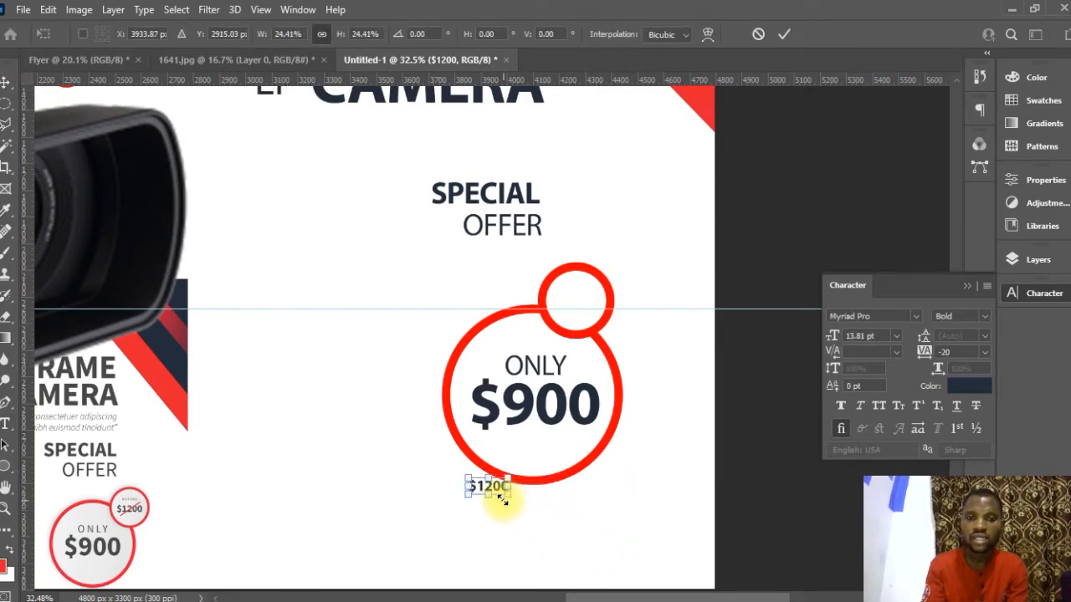
left_click(784, 34)
left_click_drag(595, 509, 674, 339)
Duplicate the $1200 text directly above the original in the small ring and change the copy's wording to BEFORE
scroll(674, 339, "up", 4)
key("ctrl+j")
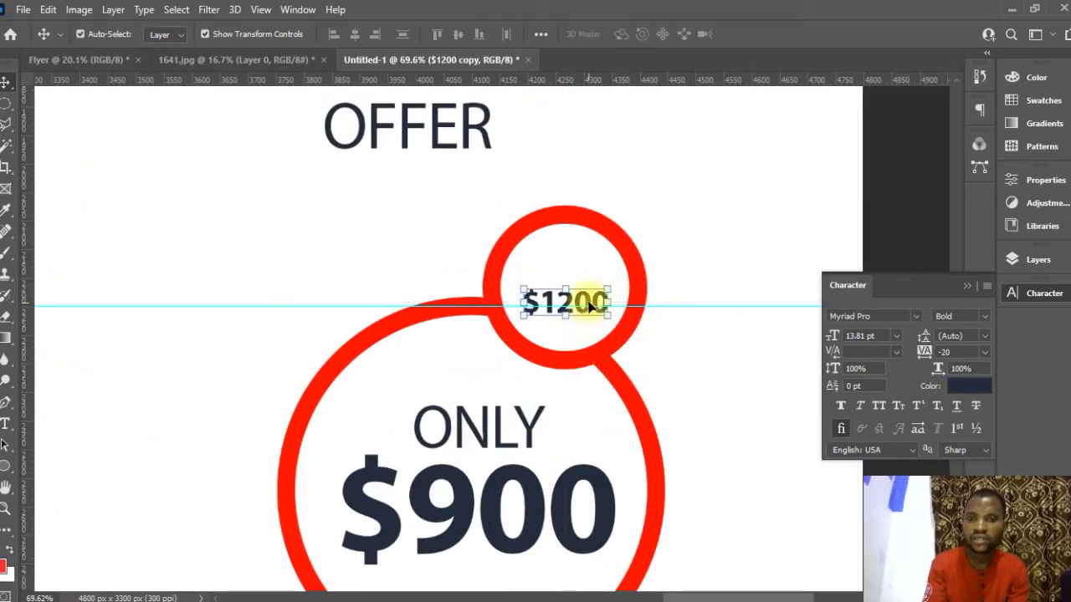
left_click_drag(590, 301, 592, 273)
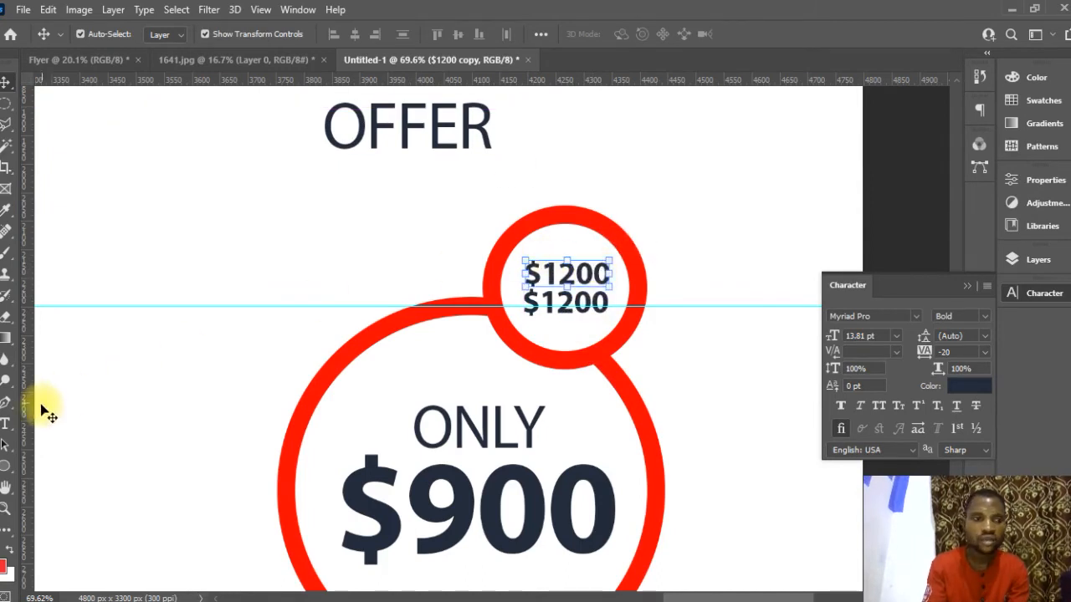
left_click(12, 425)
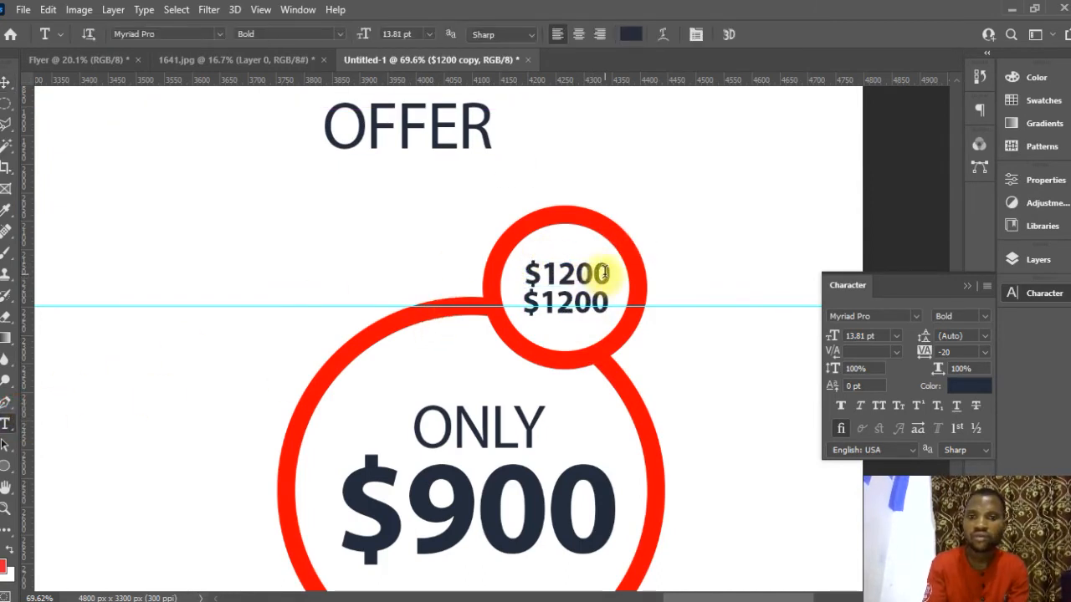
left_click_drag(608, 273, 530, 274)
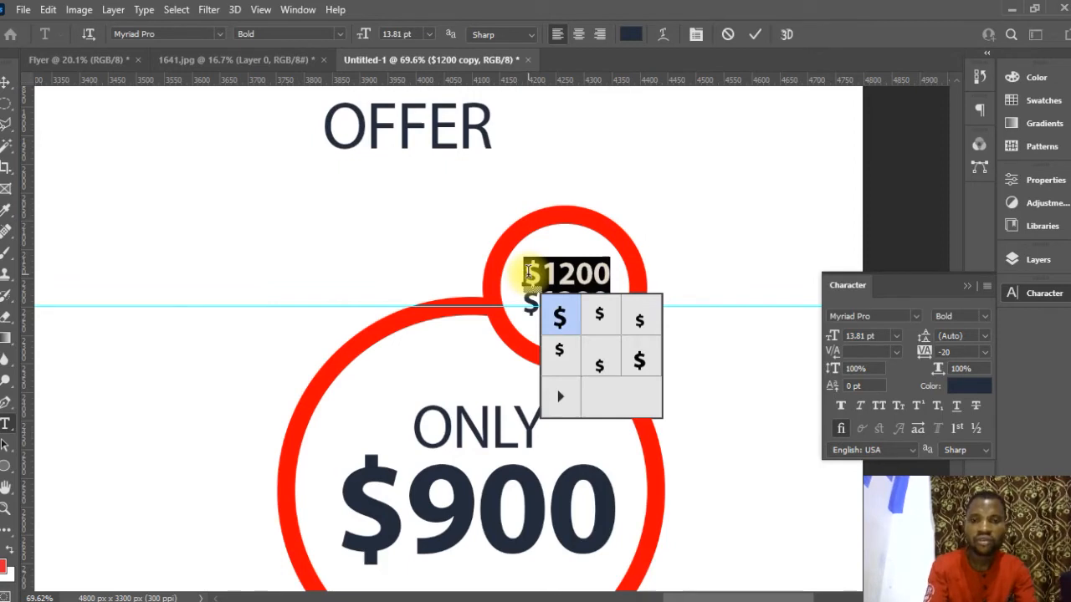
type("BEFORE")
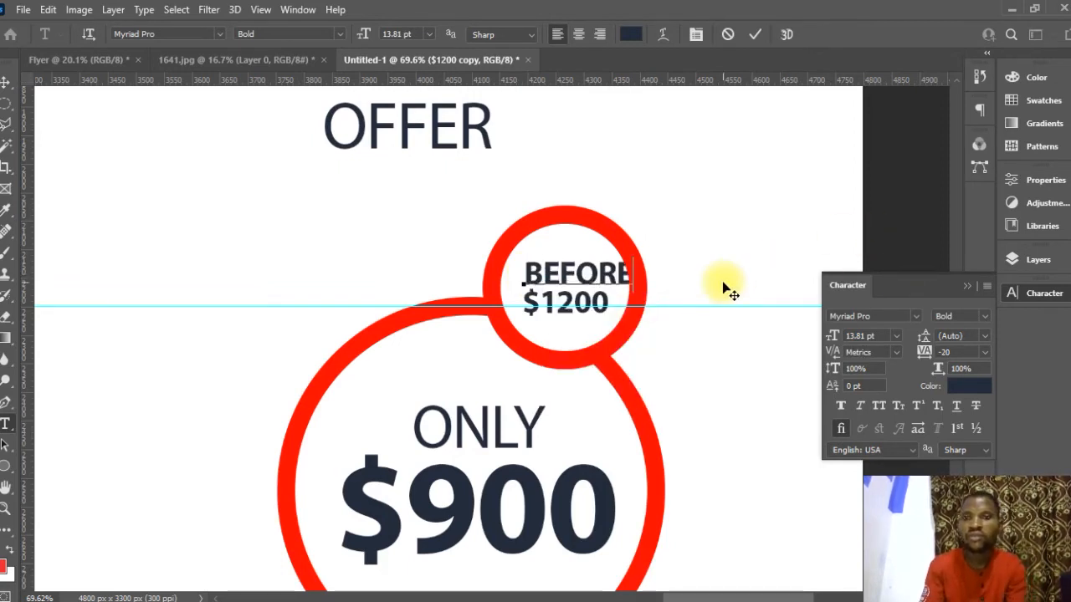
left_click(754, 34)
left_click(7, 82)
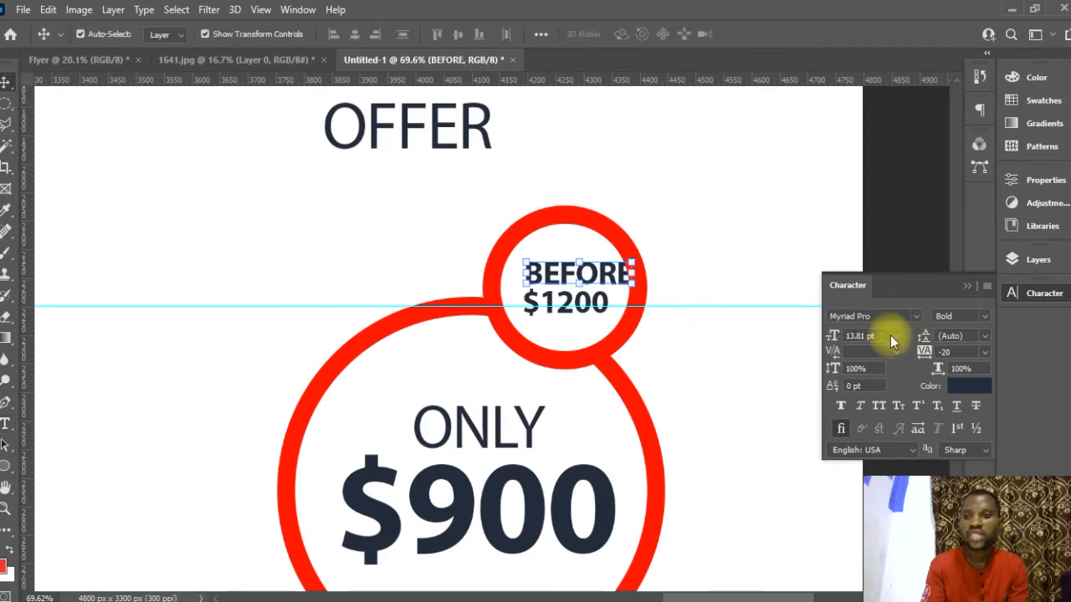
Set the BEFORE text to Regular, then shrink it to about 6.59 pt and centre it above $1200
left_click(989, 316)
left_click(962, 331)
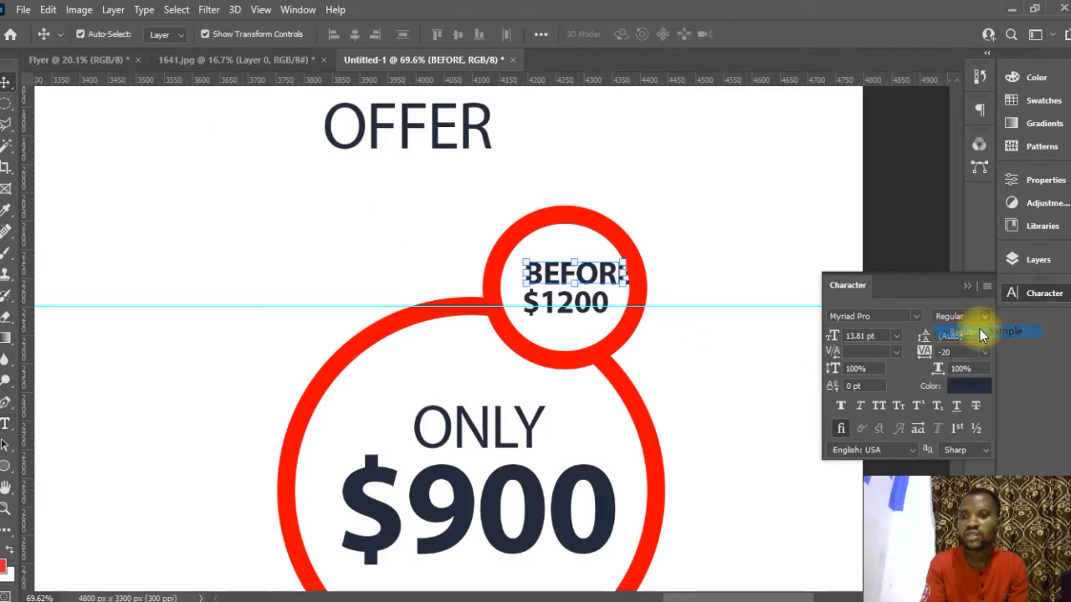
left_click_drag(625, 284, 574, 273)
left_click(783, 35)
left_click_drag(676, 242, 695, 258)
Draw a thin horizontal red rectangle about 119 × 6 px beside the small ring and remove its stroke
scroll(544, 363, "down", 5)
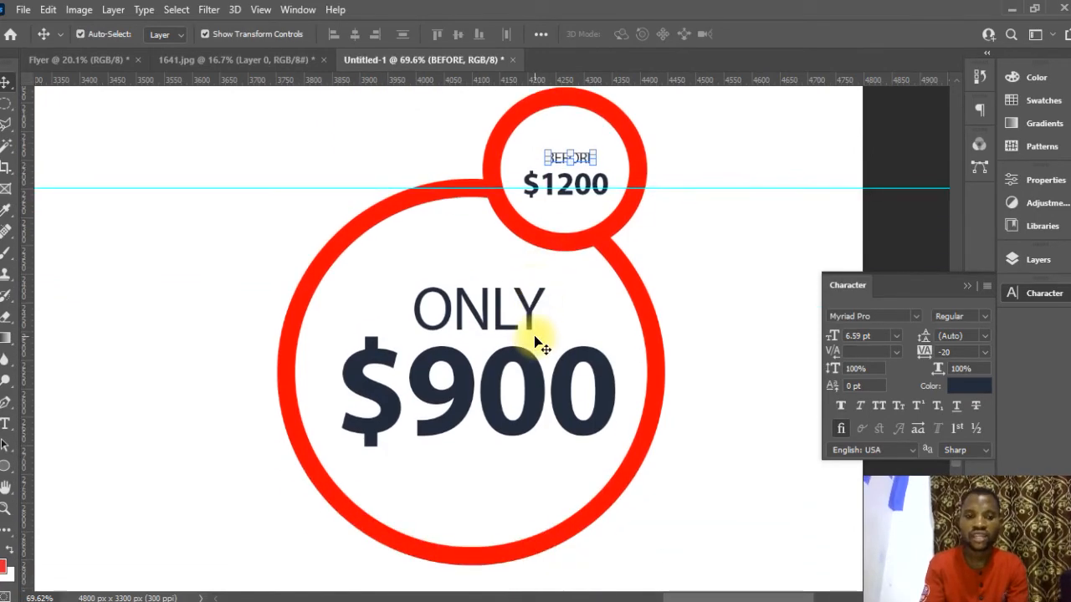
scroll(502, 306, "down", 5)
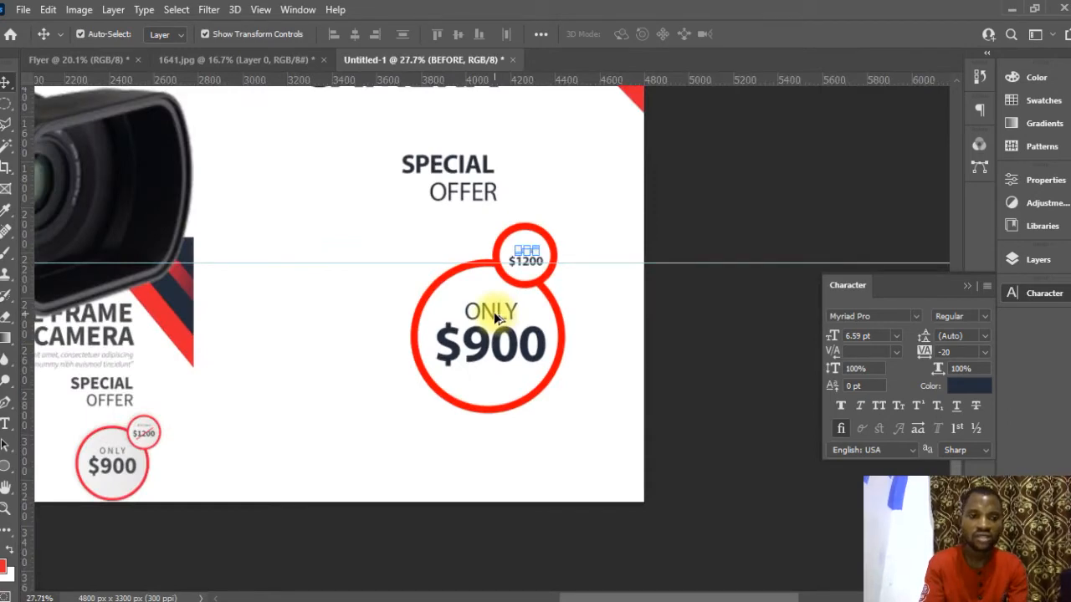
scroll(495, 318, "up", 5)
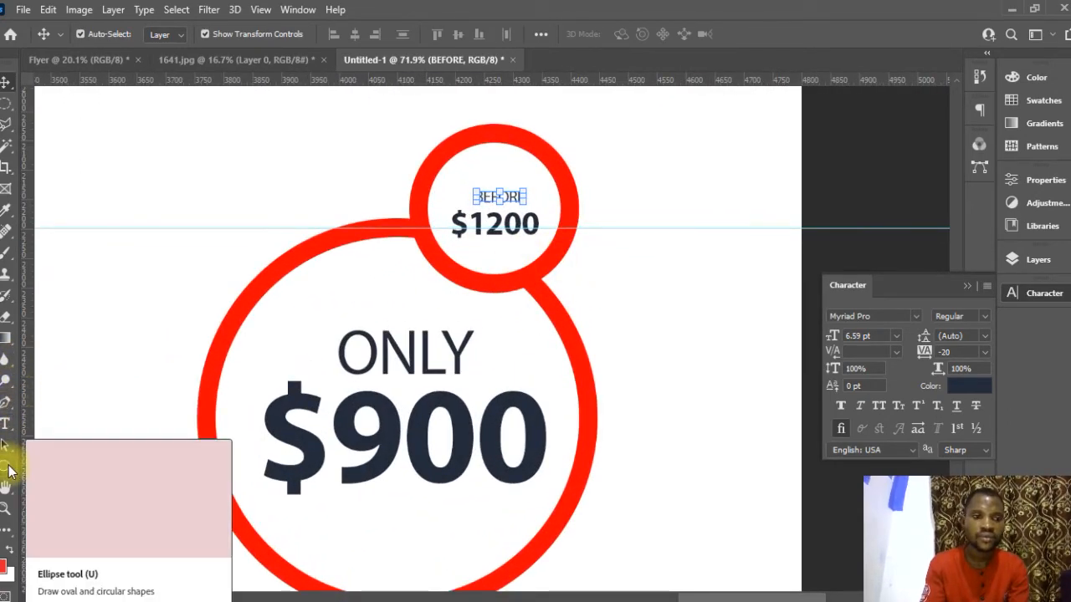
left_click(9, 468)
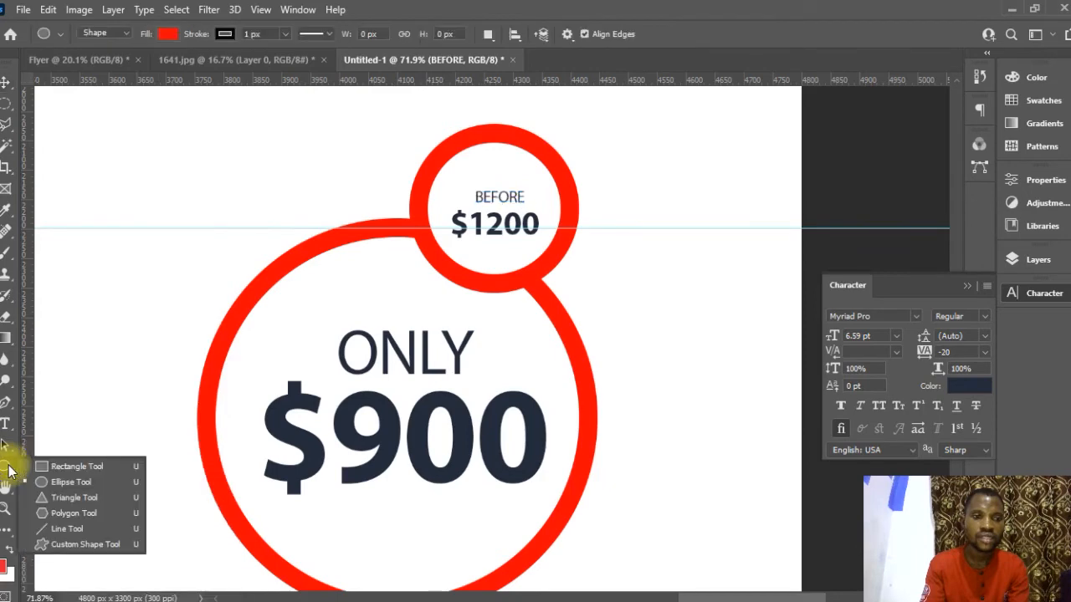
left_click(73, 472)
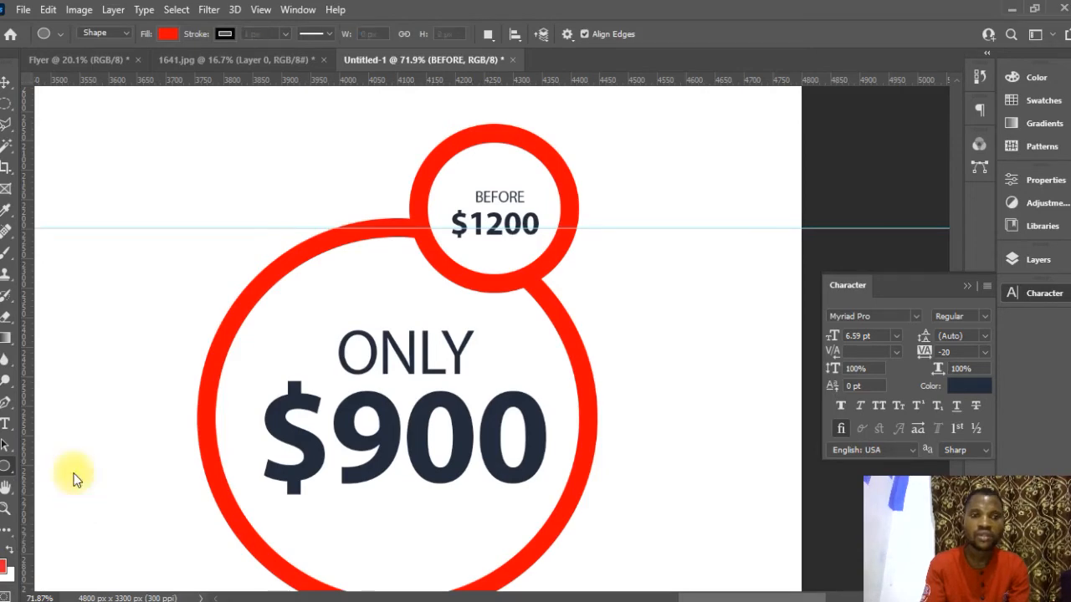
scroll(753, 125, "up", 3)
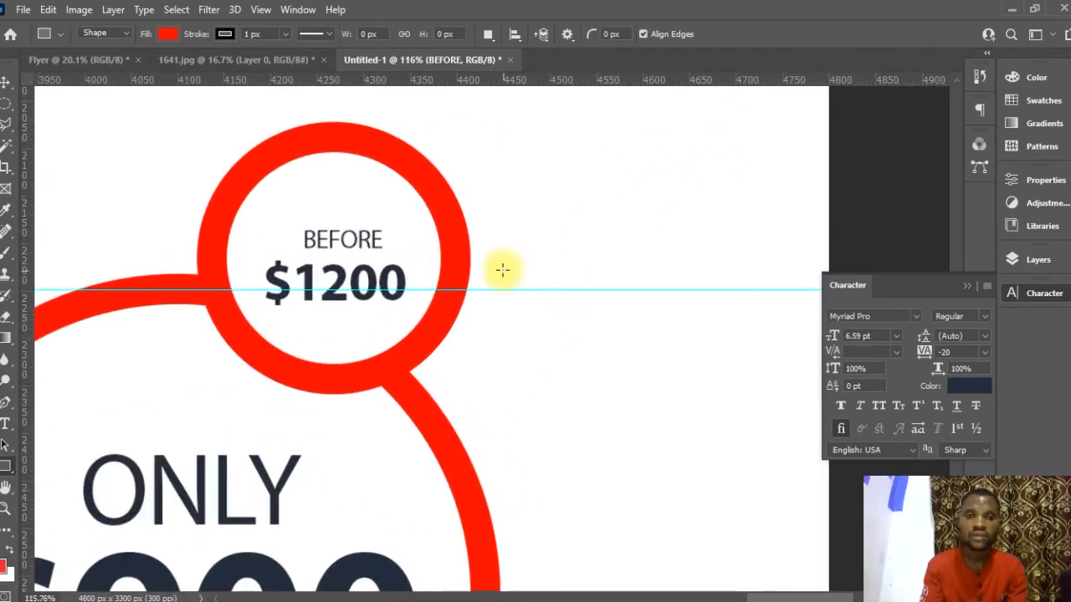
left_click_drag(496, 266, 603, 262)
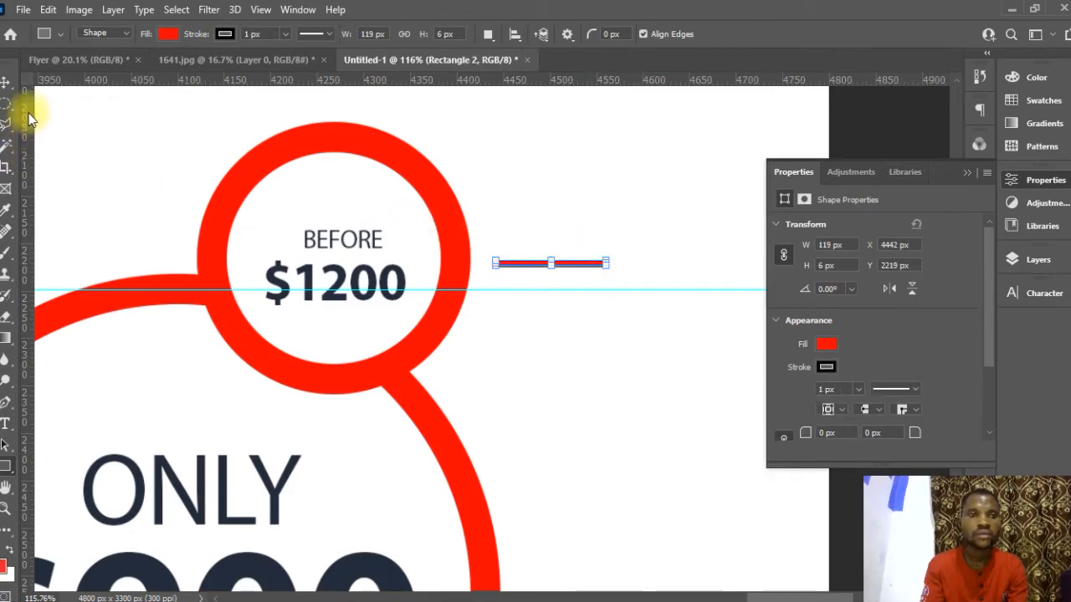
left_click(224, 34)
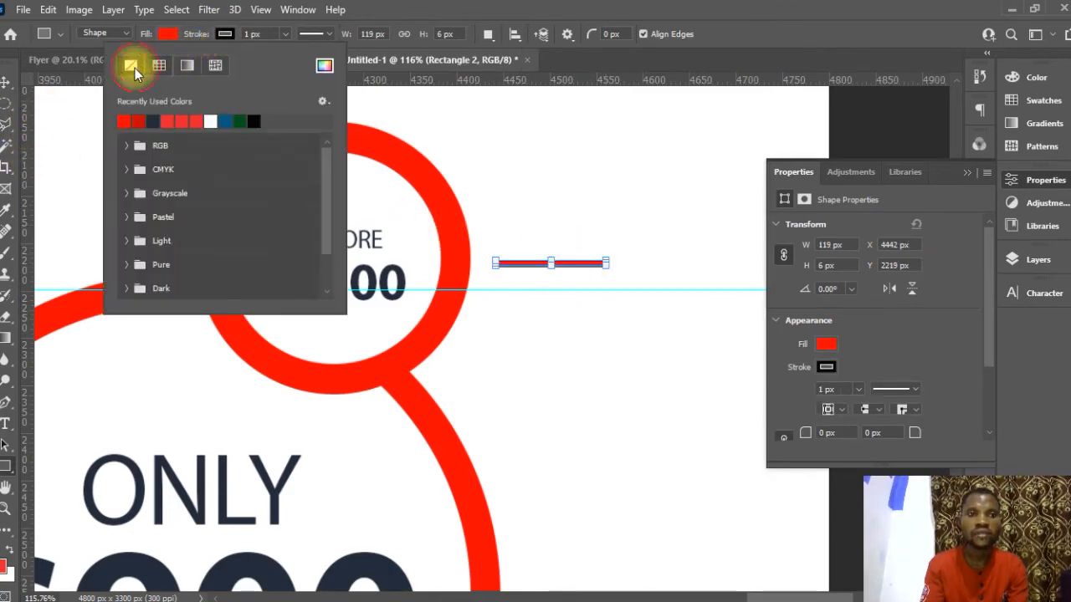
left_click(130, 66)
Move the thin red bar onto the $1200 text and tilt it into a diagonal strike-through rising to the right
left_click(7, 82)
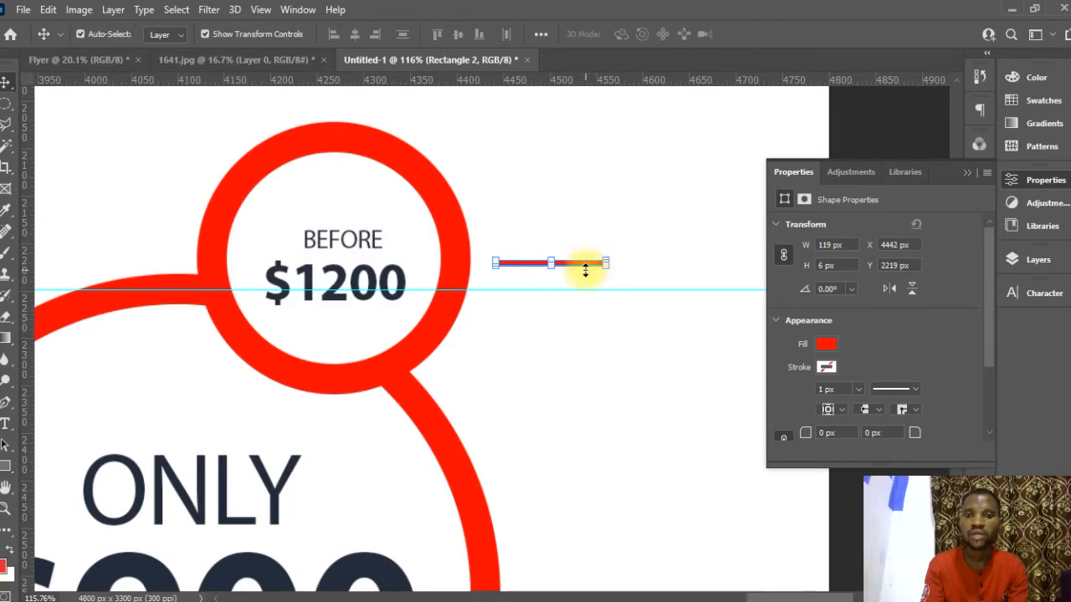
left_click_drag(588, 267, 409, 245)
key("ctrl+t")
left_click_drag(366, 282, 378, 274)
left_click(784, 34)
left_click(590, 195)
Reposition the reference flyer image in the canvas's lower-left area and examine its tagline, offer text and price rings
scroll(492, 244, "down", 5)
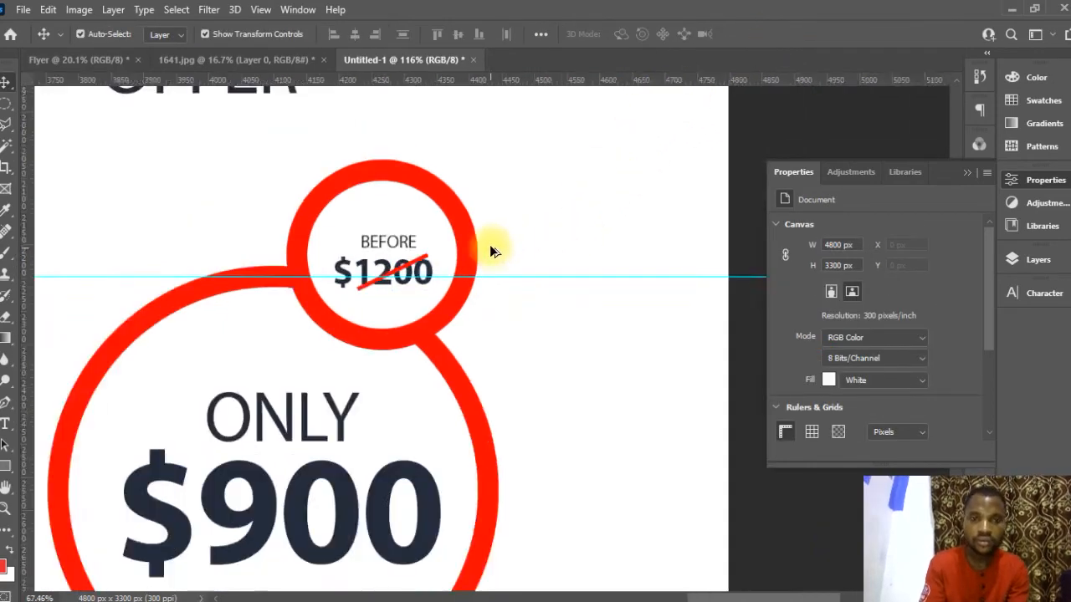
scroll(502, 253, "down", 4)
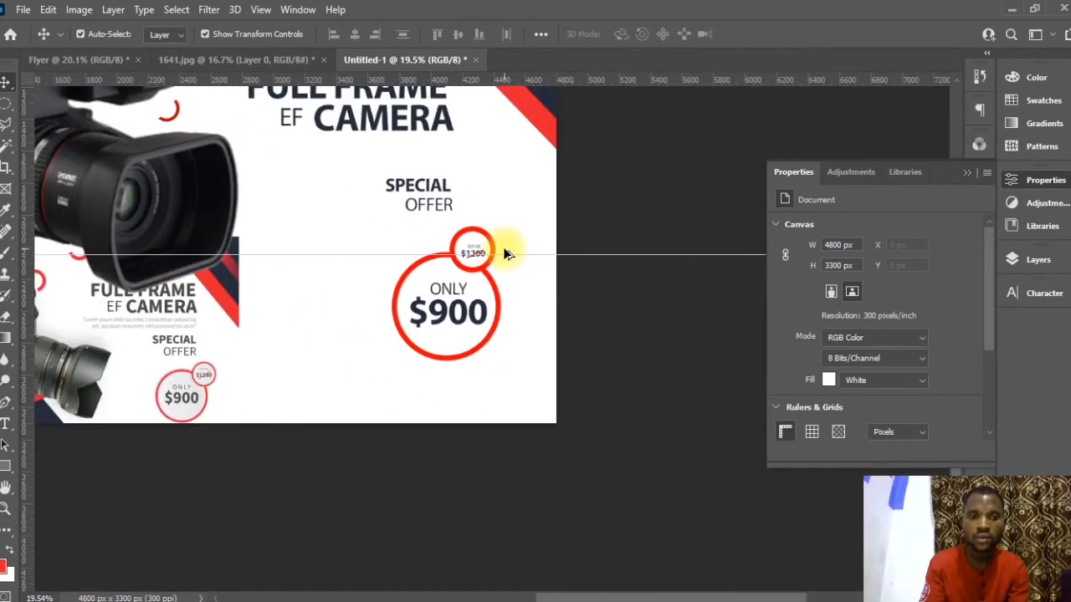
scroll(510, 254, "down", 2)
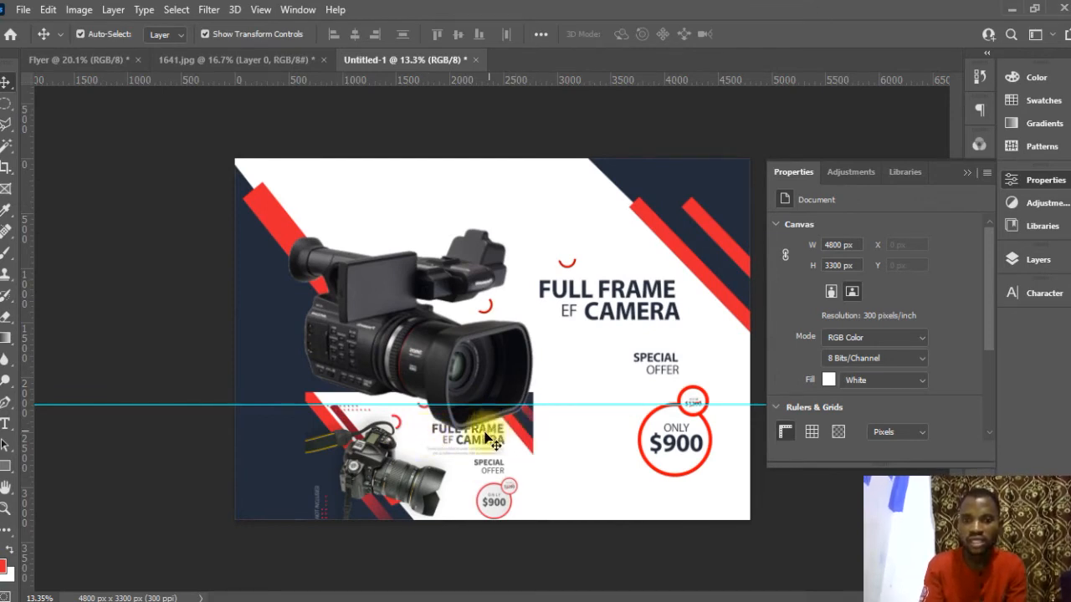
left_click_drag(482, 459, 424, 474)
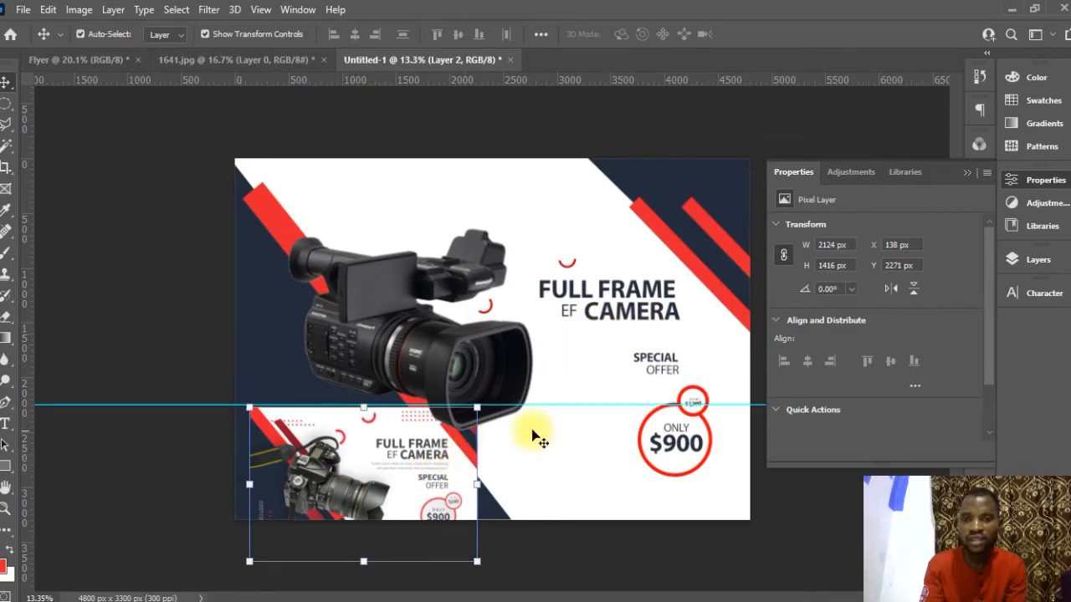
scroll(481, 454, "up", 3)
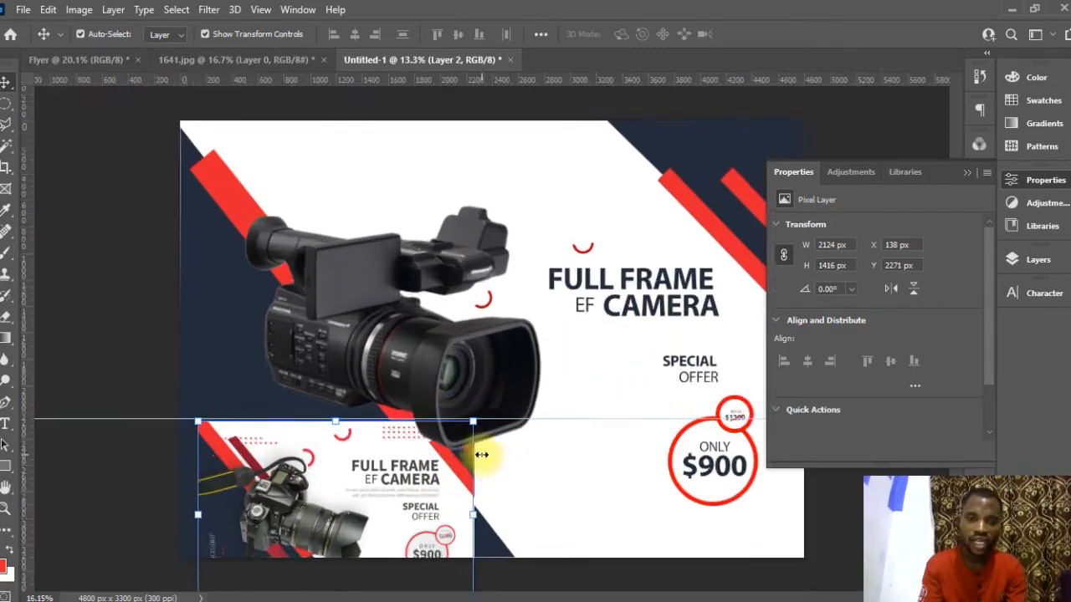
left_click_drag(394, 504, 389, 470)
scroll(388, 472, "up", 5)
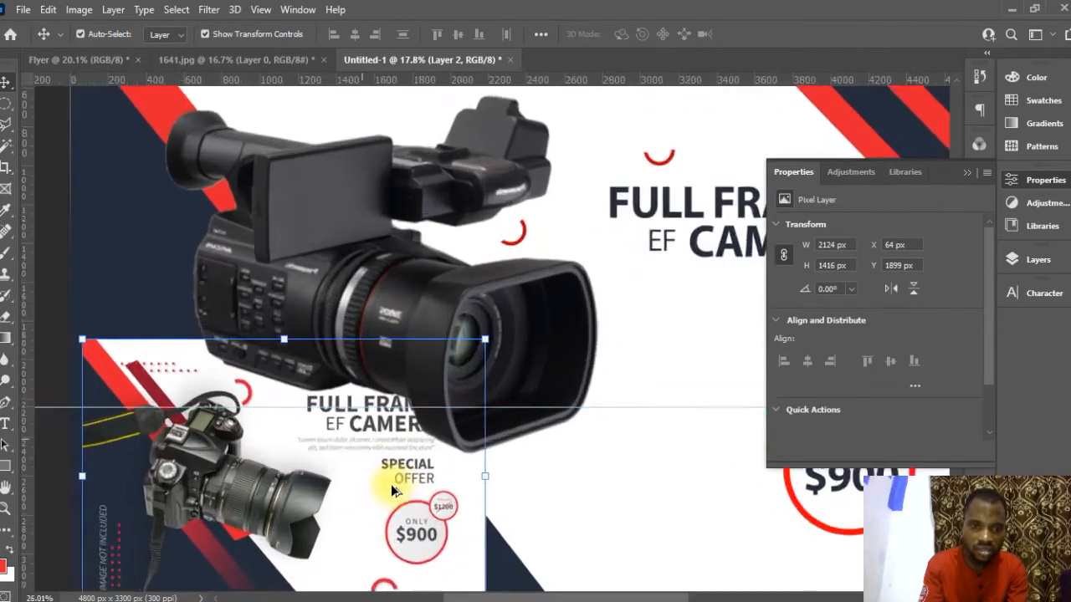
scroll(381, 470, "down", 4)
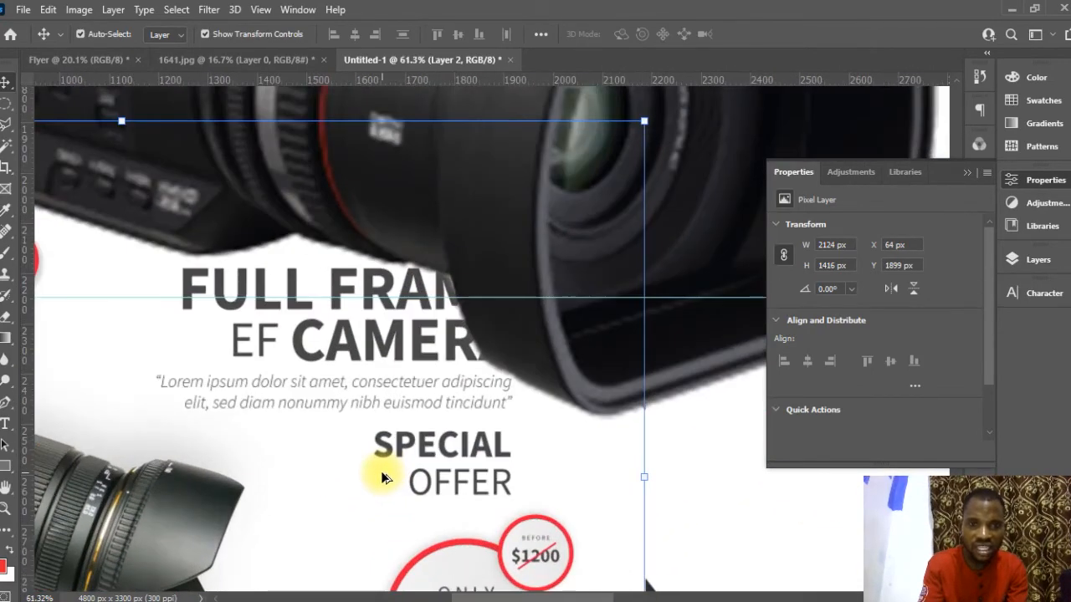
scroll(326, 434, "down", 2)
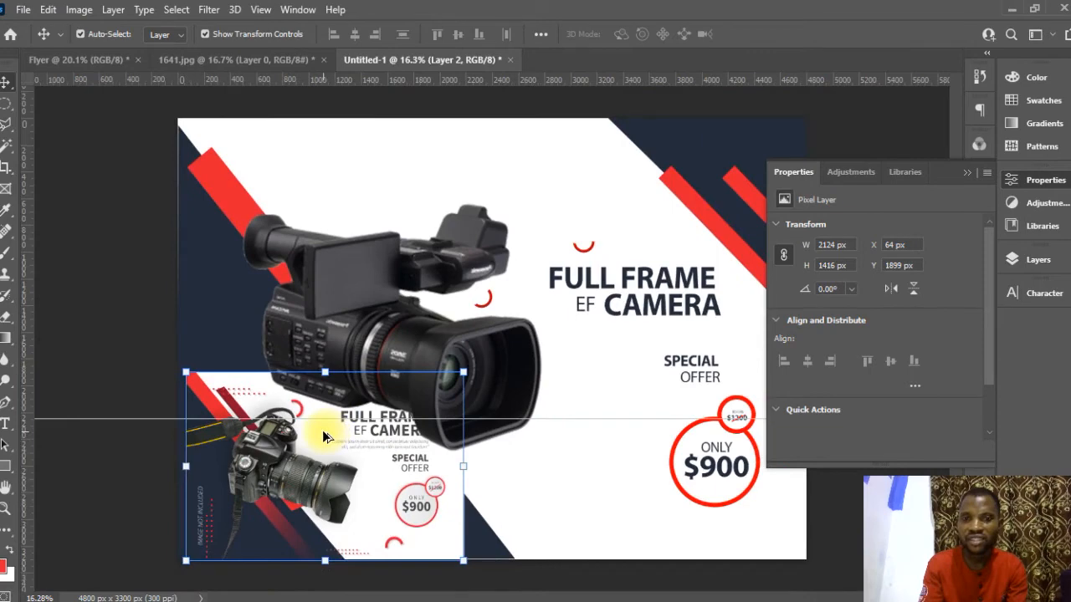
scroll(326, 434, "down", 1)
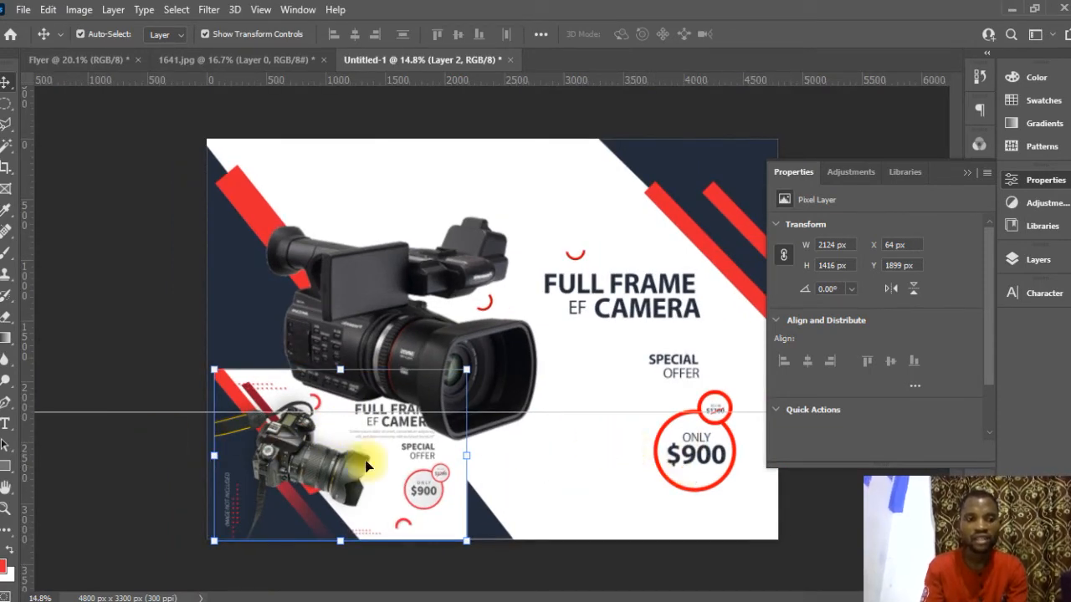
Add the tagline "Get this camera at a cool price" below the headline in 12 pt Myriad Pro Regular
left_click(10, 424)
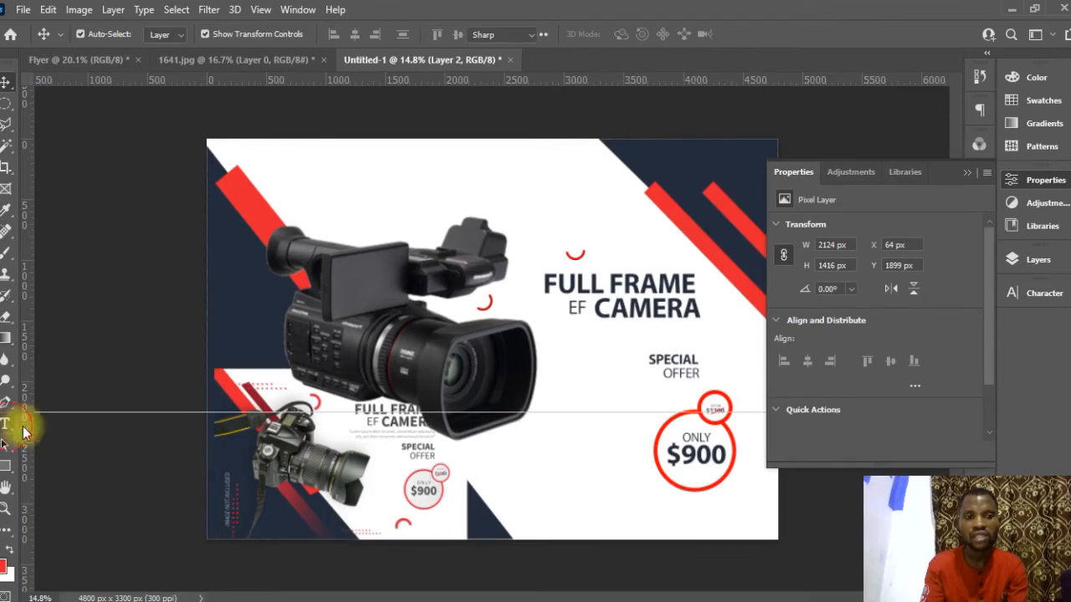
left_click(577, 337)
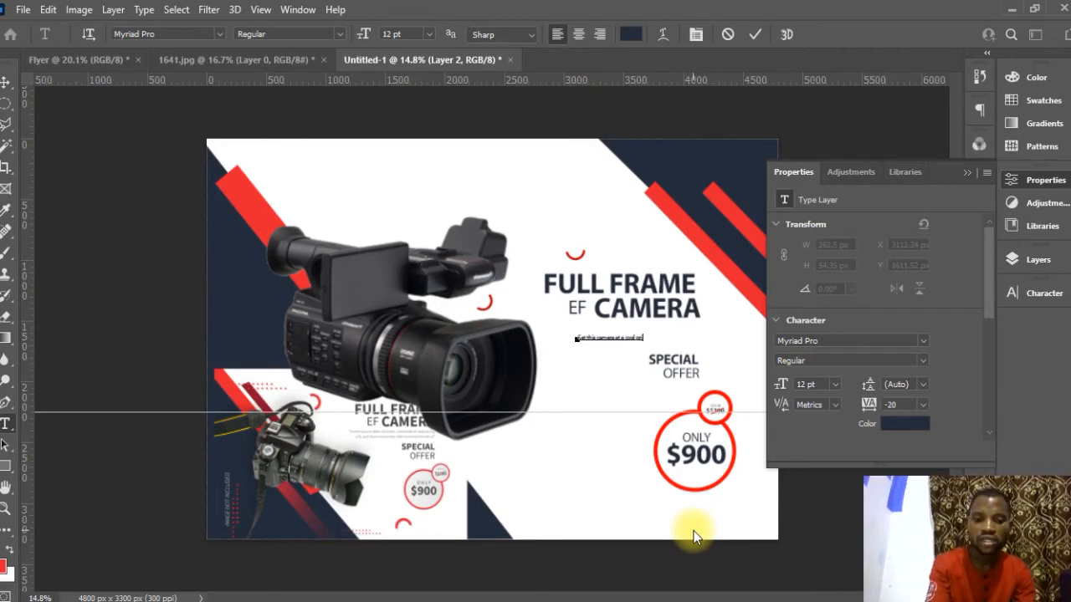
left_click(754, 35)
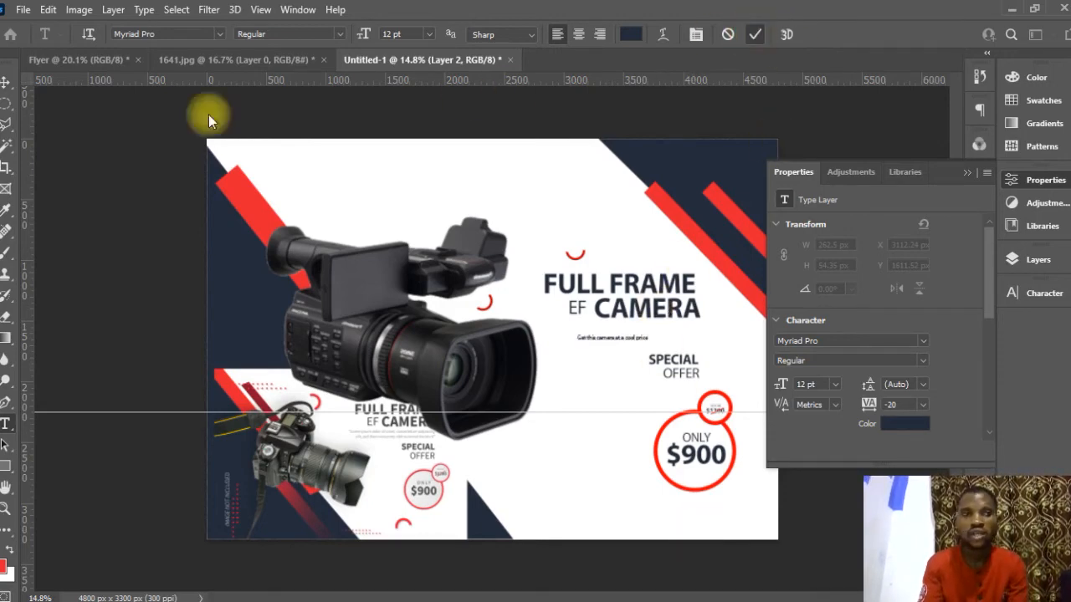
Scale the tagline to about 199% (23.86 pt) and move it directly beneath EF CAMERA
left_click(5, 81)
left_click_drag(650, 335, 719, 318)
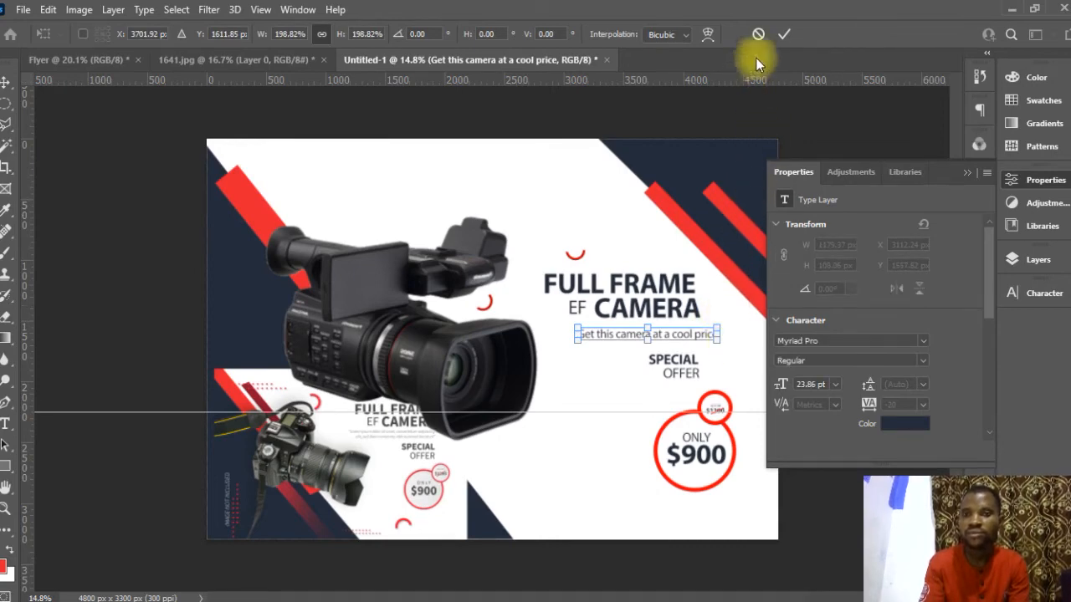
left_click(786, 37)
left_click_drag(698, 333, 674, 335)
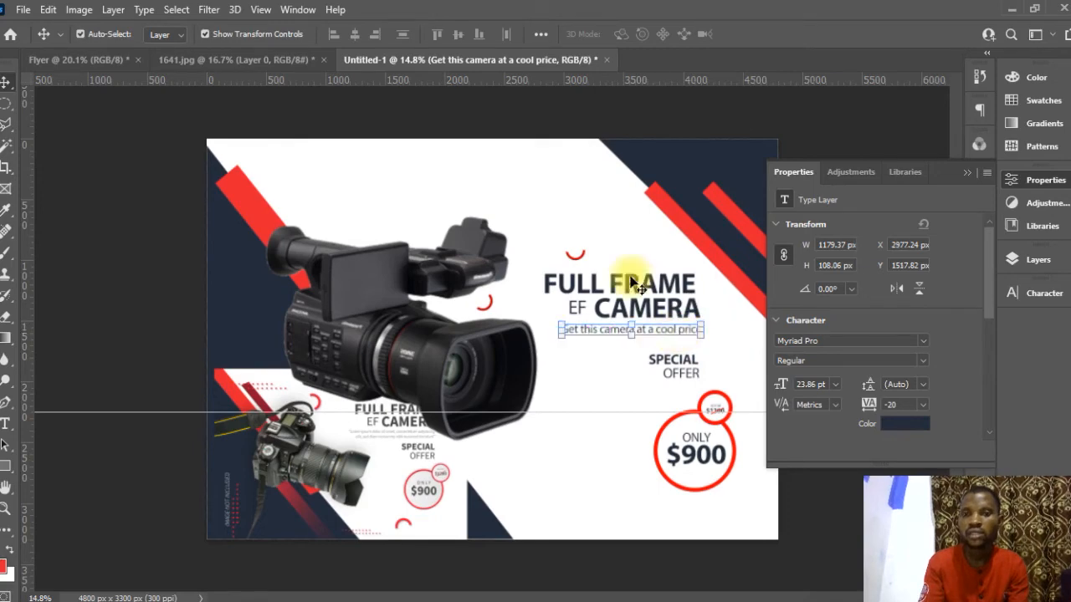
left_click(538, 130)
Duplicate the red arc above FULL FRAME, move the copy below and left of the $900 ring, and rotate it about 160°
mouse_move(356, 464)
left_mouse_down()
mouse_move(410, 486)
mouse_move(371, 490)
mouse_move(372, 448)
mouse_move(358, 493)
mouse_move(344, 445)
left_mouse_up()
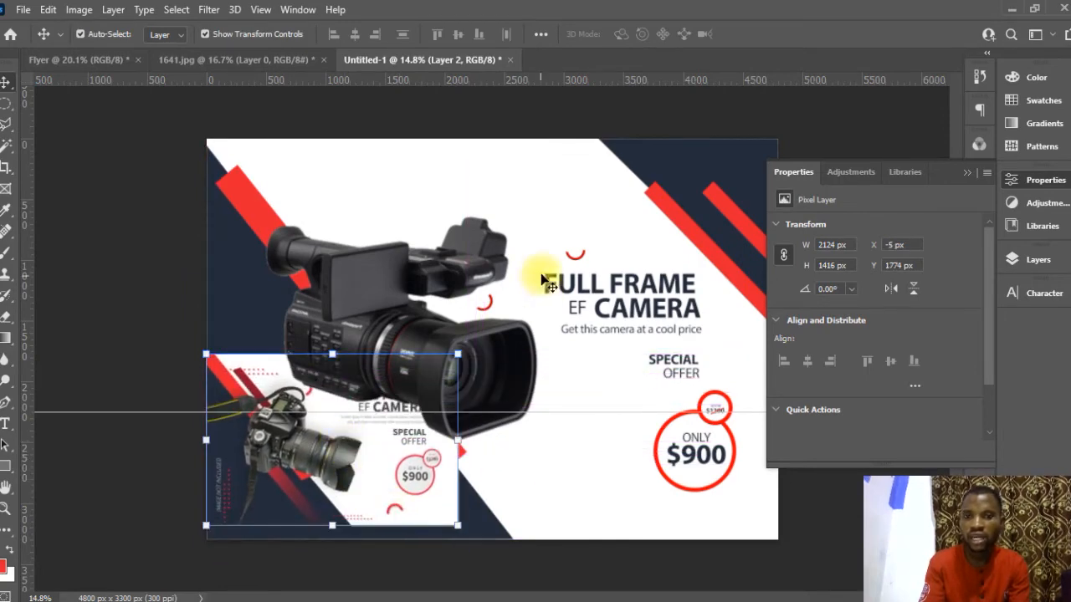
left_click(587, 261)
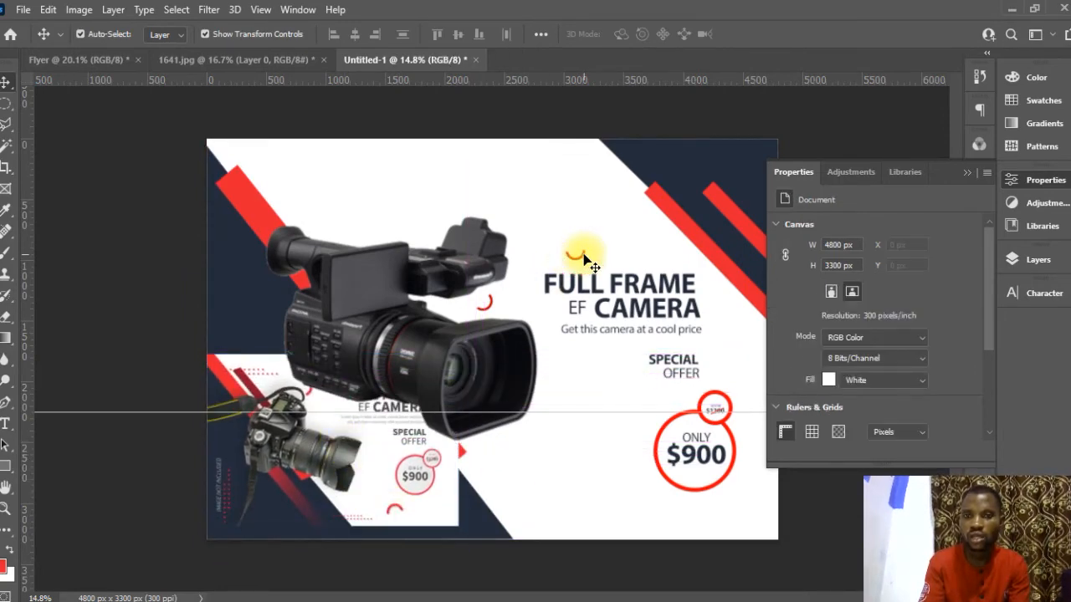
left_click(577, 253)
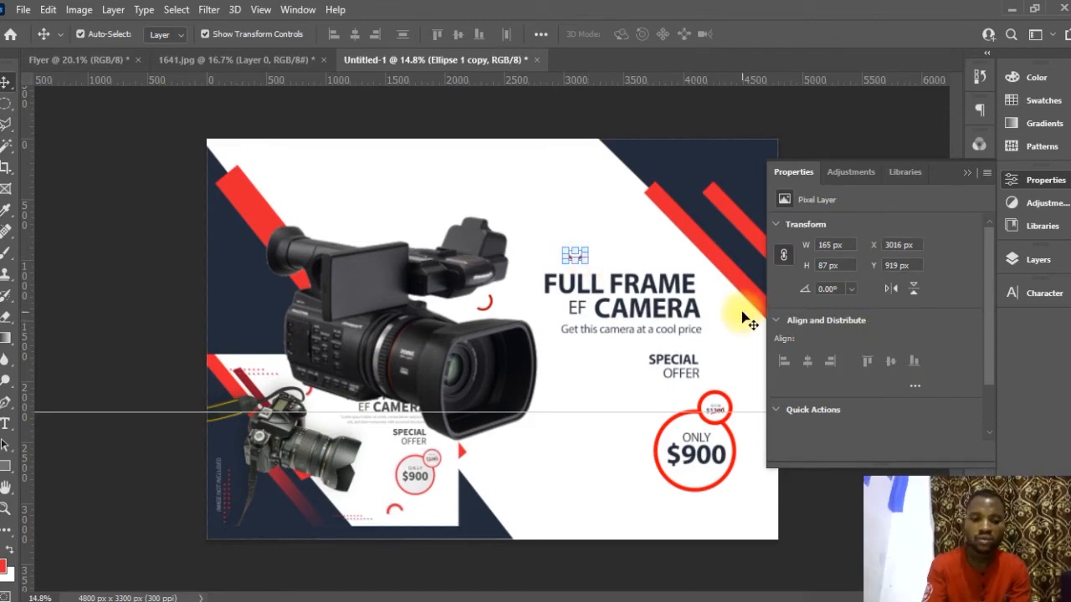
key("ctrl+j")
left_click_drag(644, 266, 665, 509)
key("ctrl+t")
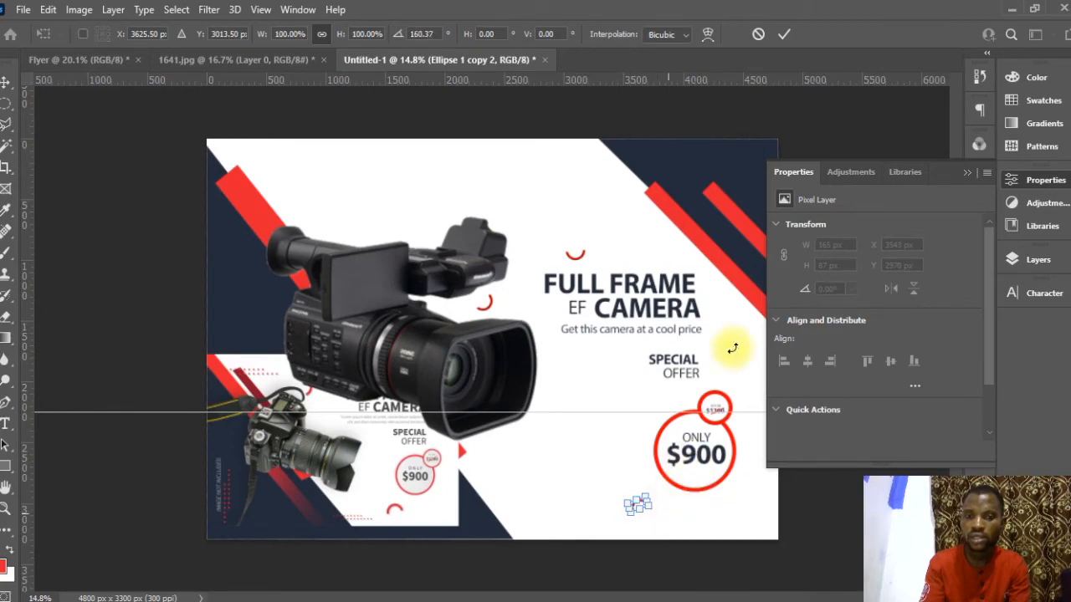
left_click(786, 35)
left_click(741, 115)
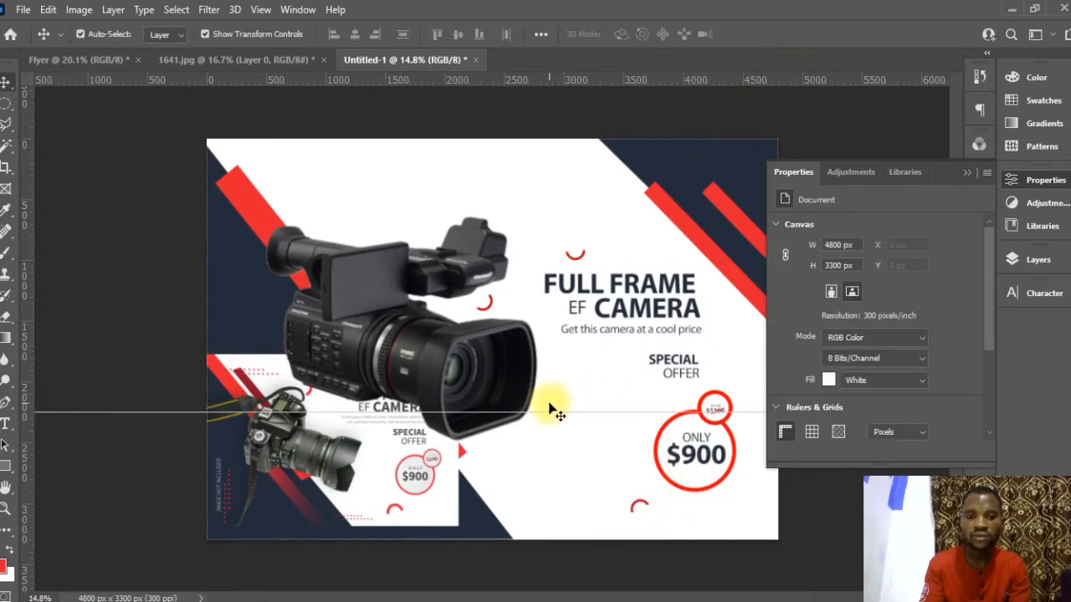
Shift the reference flyer image clear of the camera to examine its red dot pattern above the headline, then move it back
left_click(334, 456)
left_click_drag(334, 455, 301, 510)
scroll(369, 466, "up", 3)
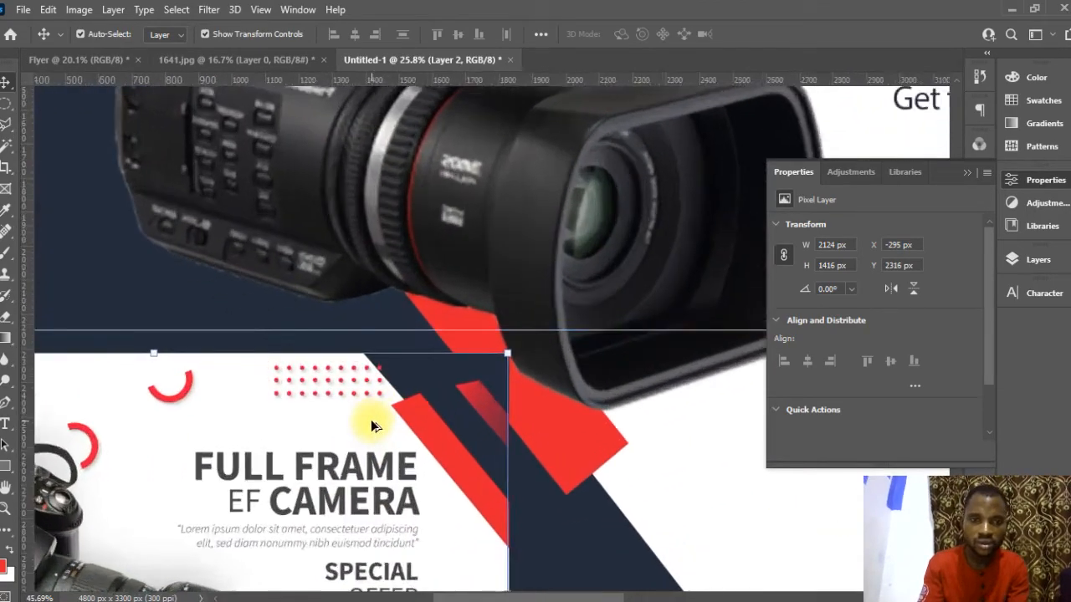
scroll(372, 424, "up", 5)
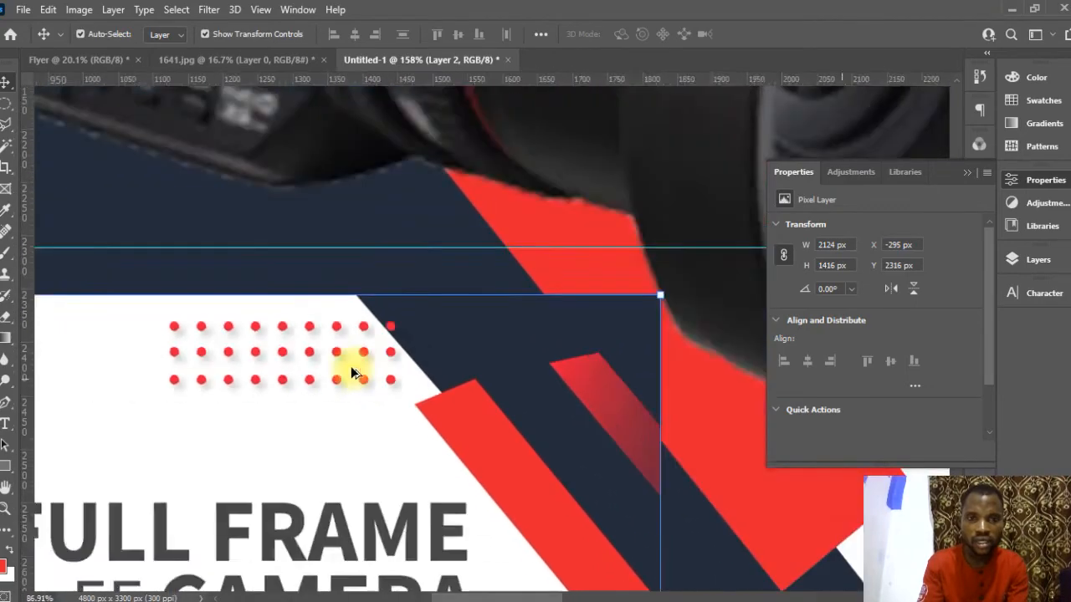
scroll(352, 373, "down", 8)
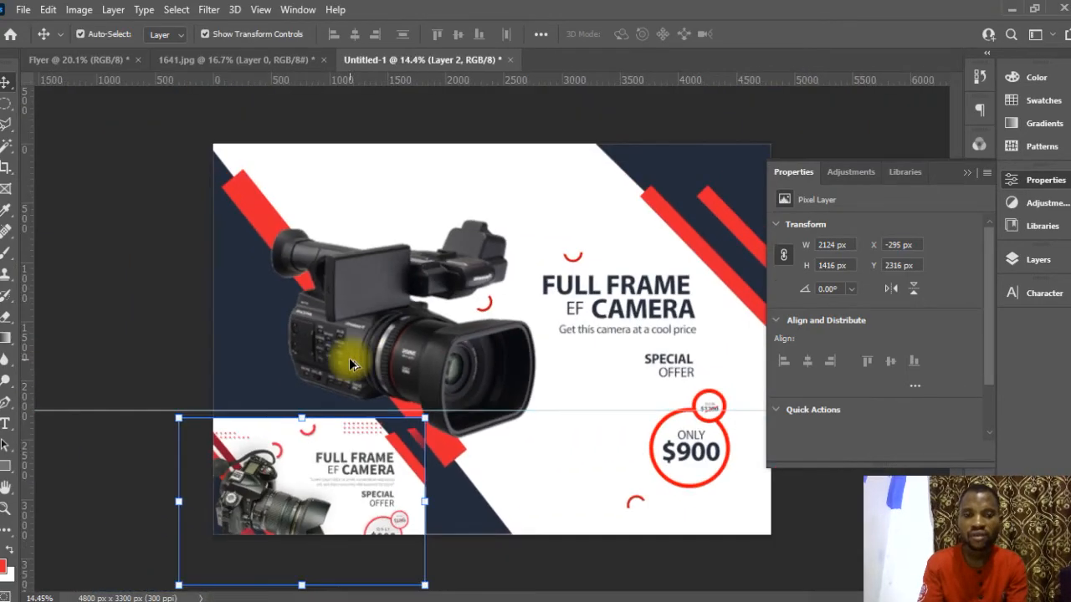
scroll(348, 364, "down", 1)
left_click_drag(356, 460, 383, 411)
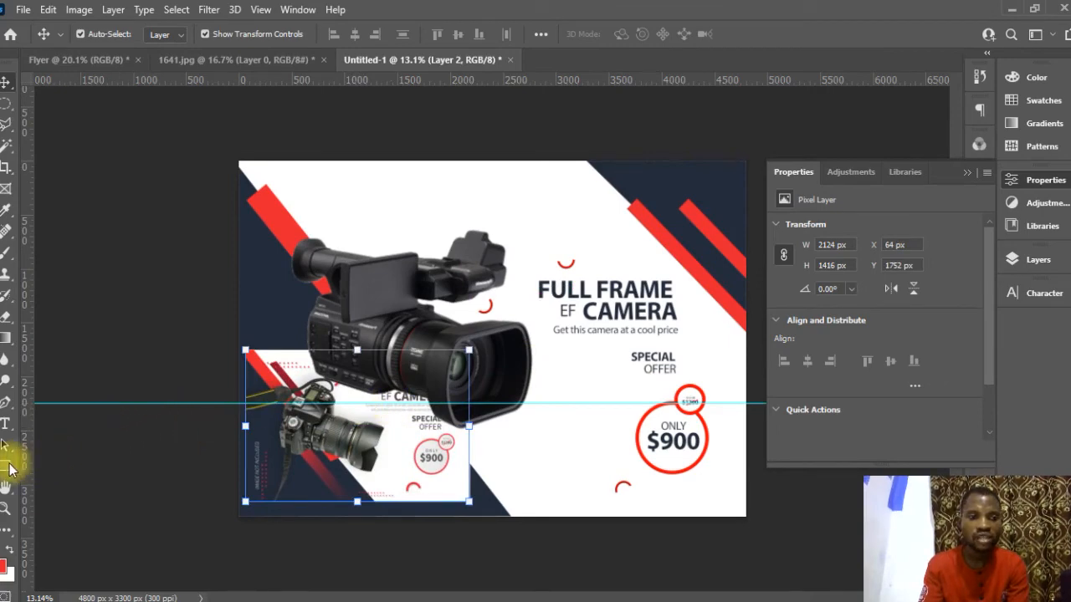
Activate the Custom Shape tool and bring up its available shape groups
left_click(10, 469)
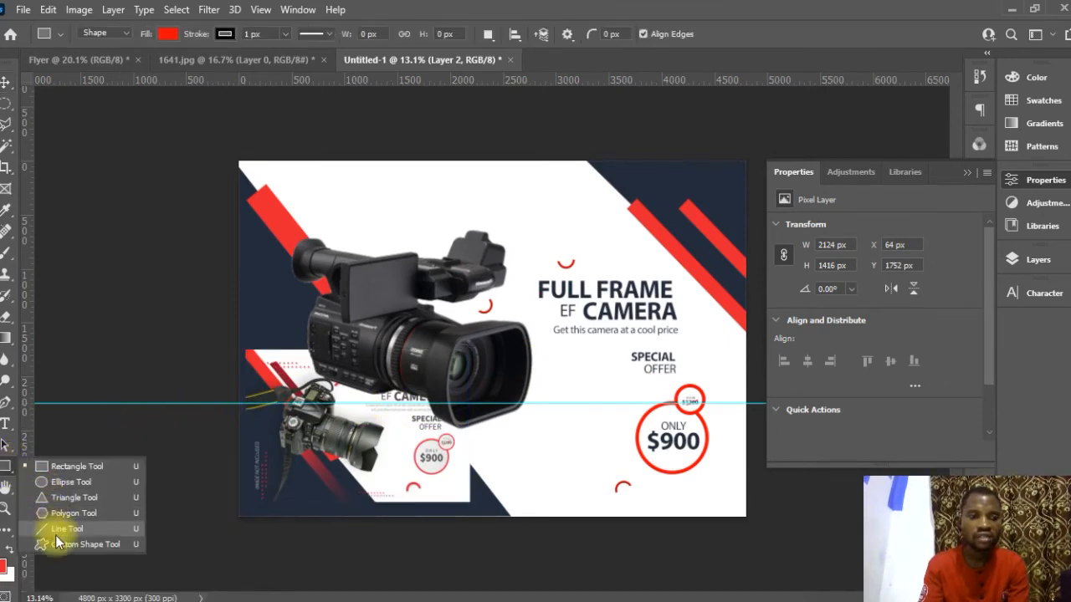
left_click(642, 43)
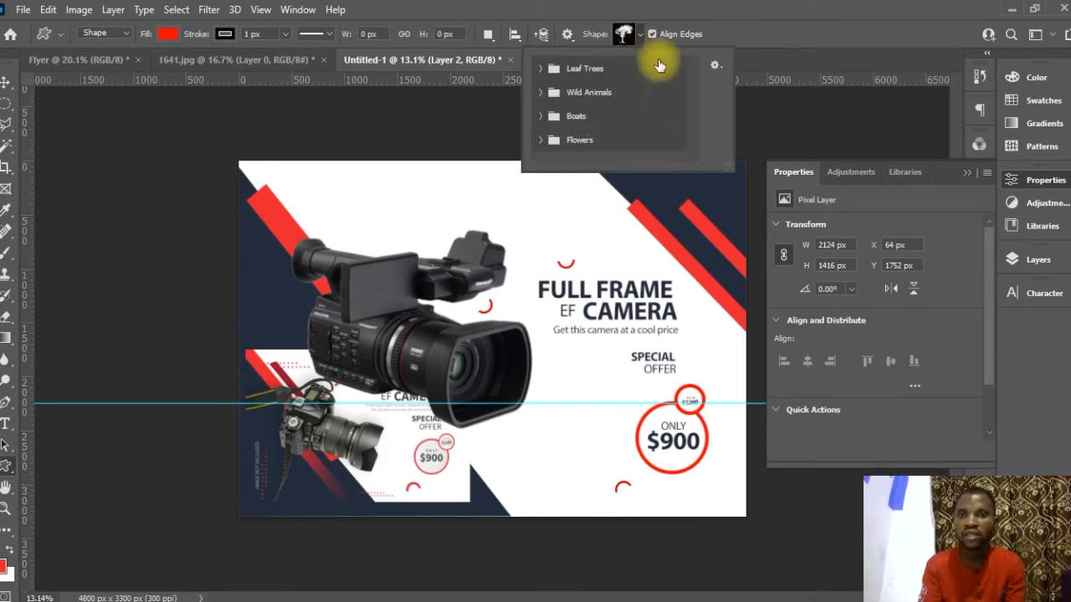
left_click(297, 12)
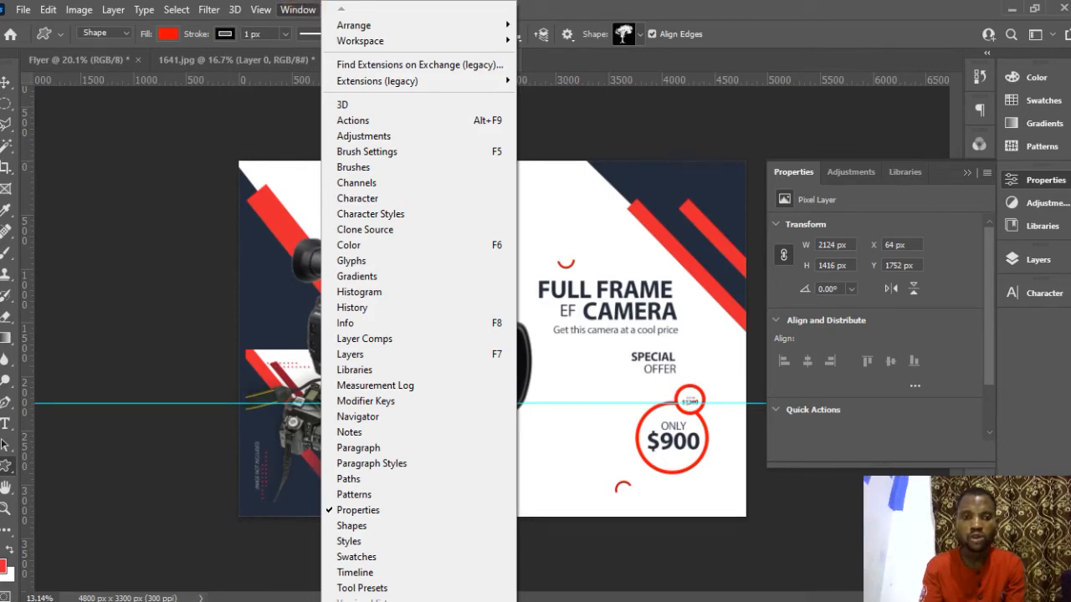
left_click(353, 526)
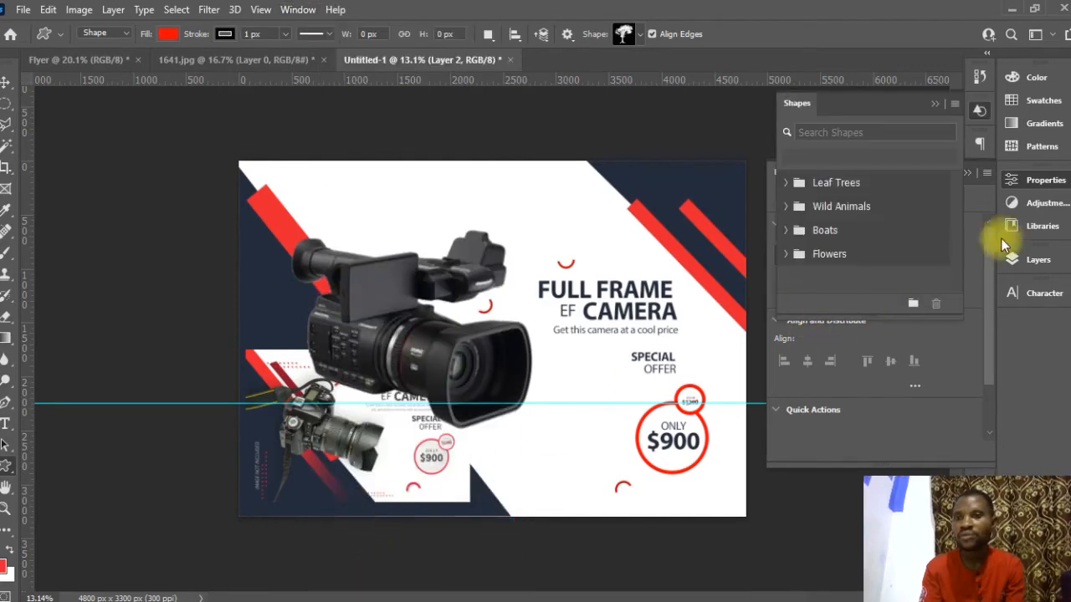
right_click(939, 270)
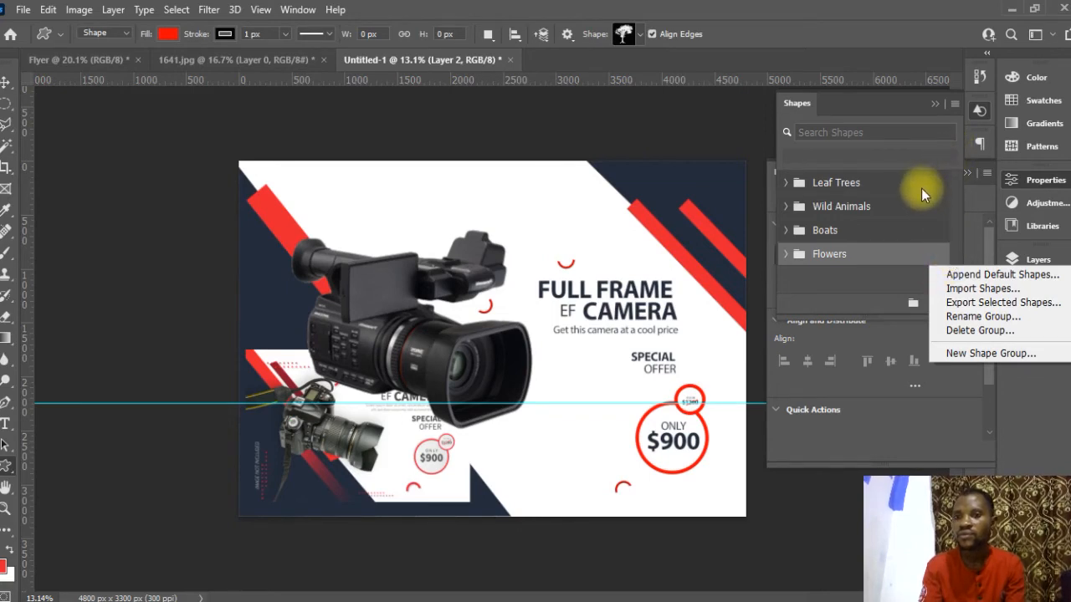
right_click(945, 173)
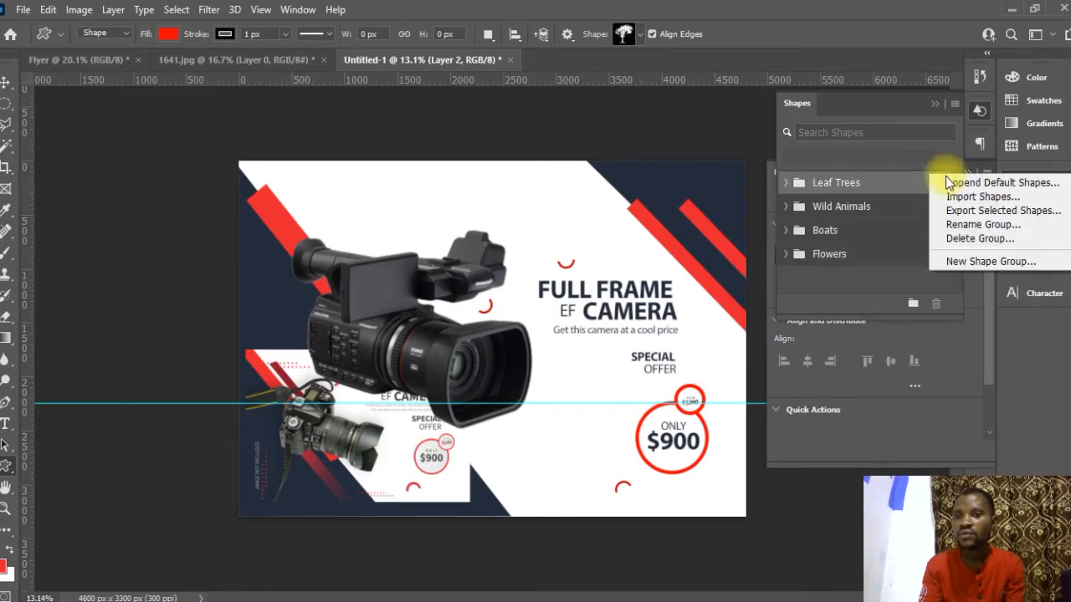
left_click(899, 279)
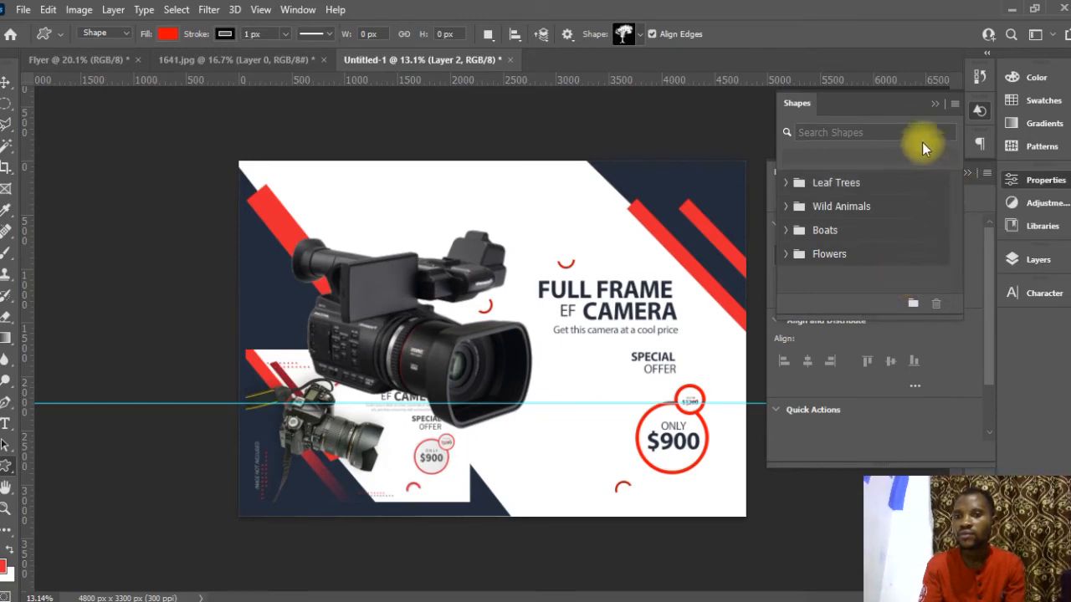
left_click(935, 105)
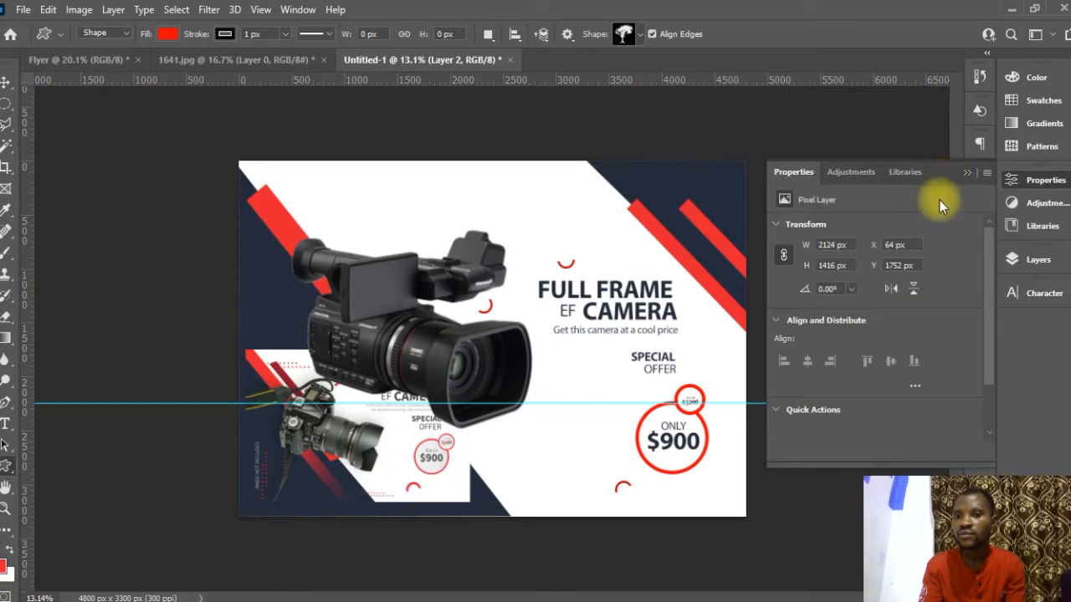
Load the Legacy Shapes and More set into the custom shapes library
left_click(298, 9)
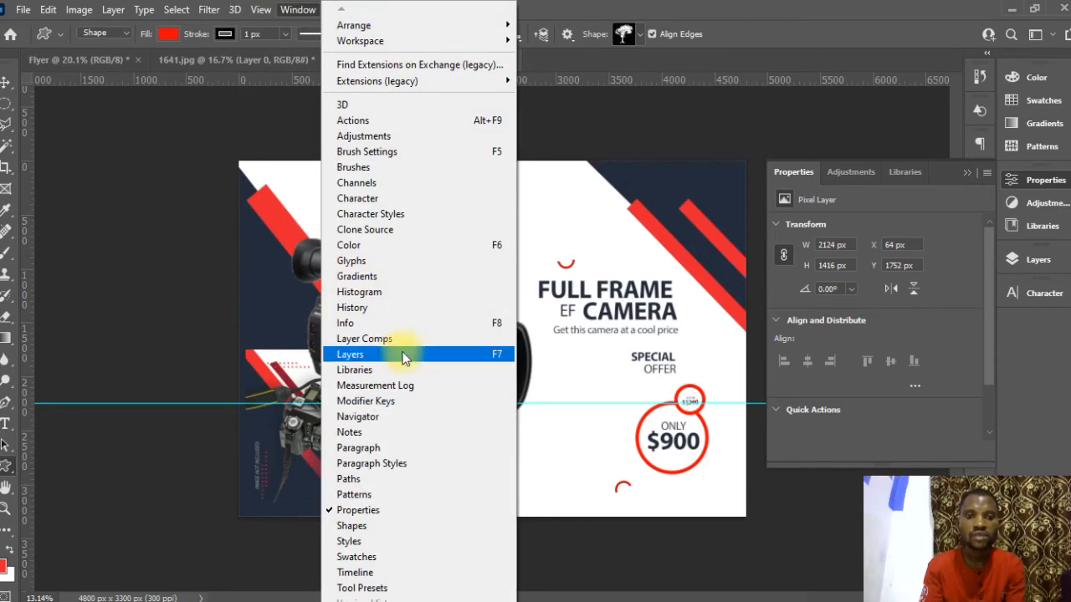
left_click(375, 524)
left_click(953, 106)
left_click(953, 107)
left_click(954, 107)
left_click(1000, 364)
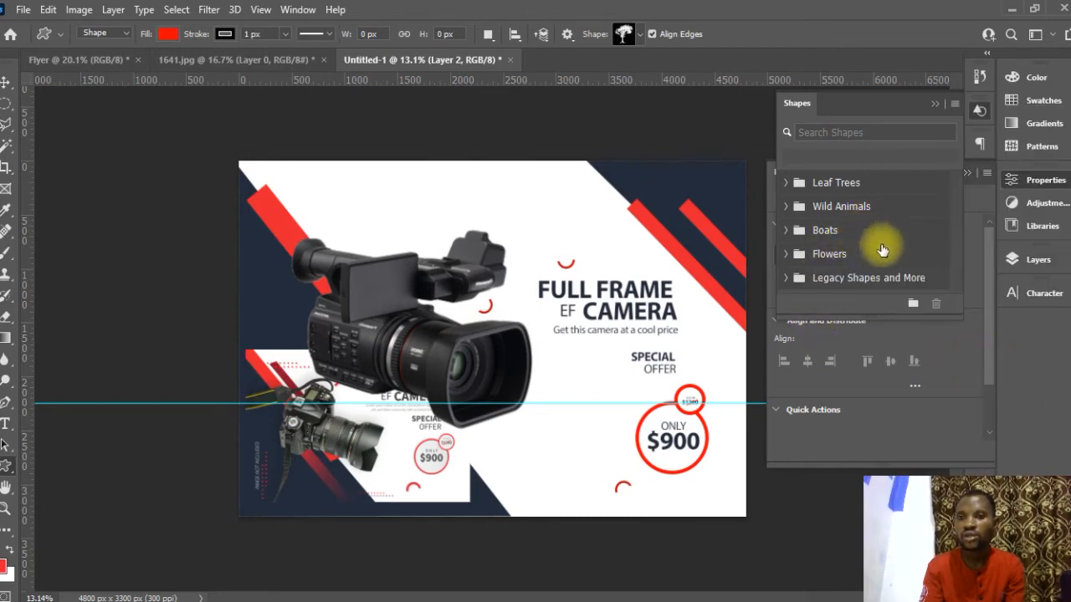
Look through the 2019 Shapes groups in Legacy Shapes and More for a suitable pattern, then collapse them
left_click(787, 279)
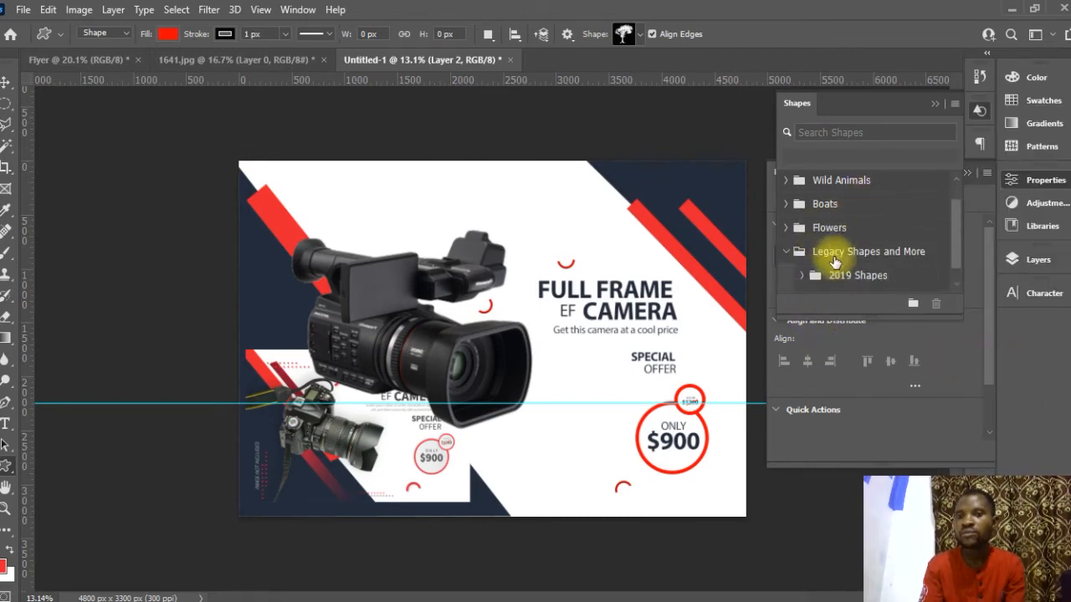
left_click(803, 261)
scroll(836, 243, "down", 5)
scroll(848, 231, "down", 6)
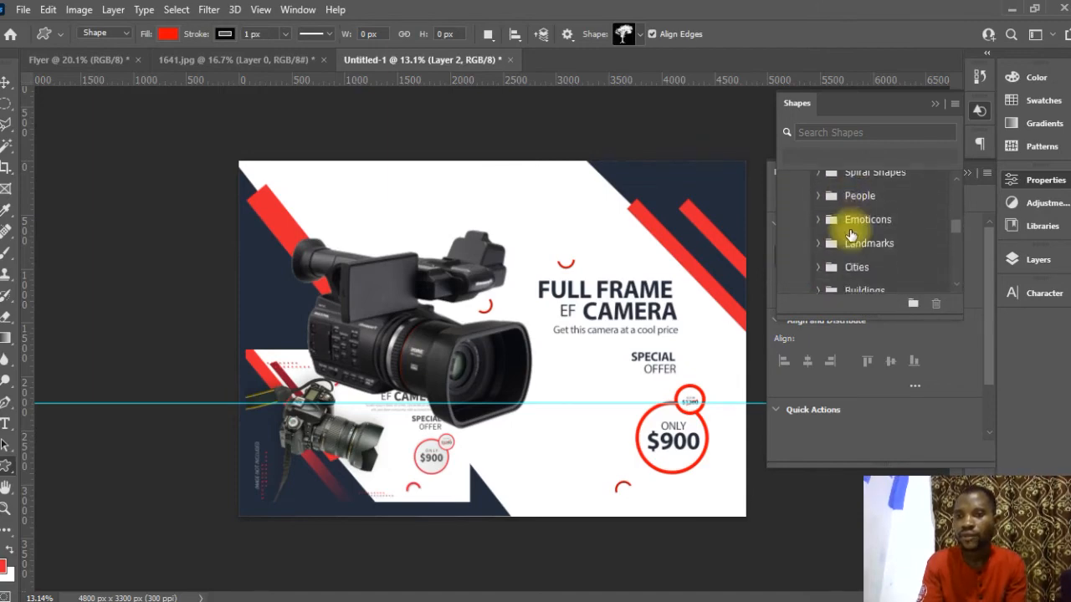
scroll(851, 238, "down", 6)
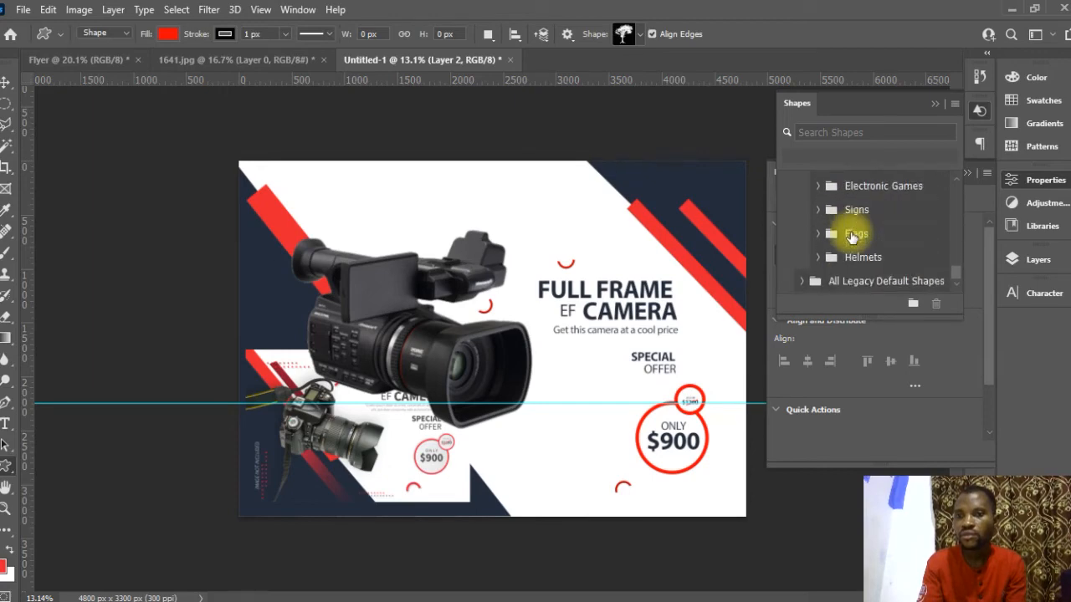
scroll(851, 237, "up", 12)
scroll(830, 221, "up", 5)
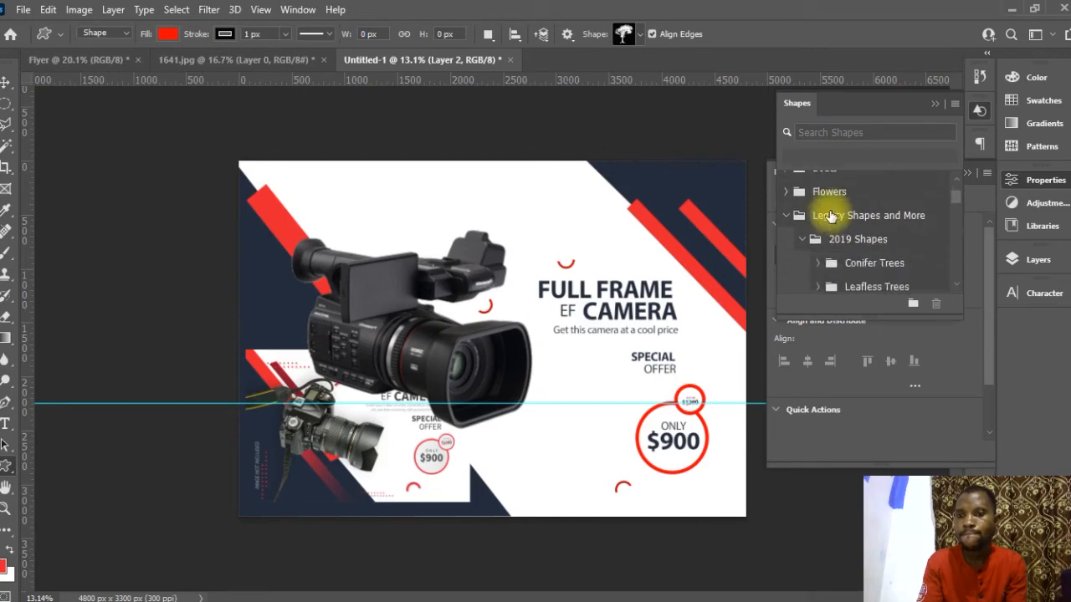
left_click(785, 216)
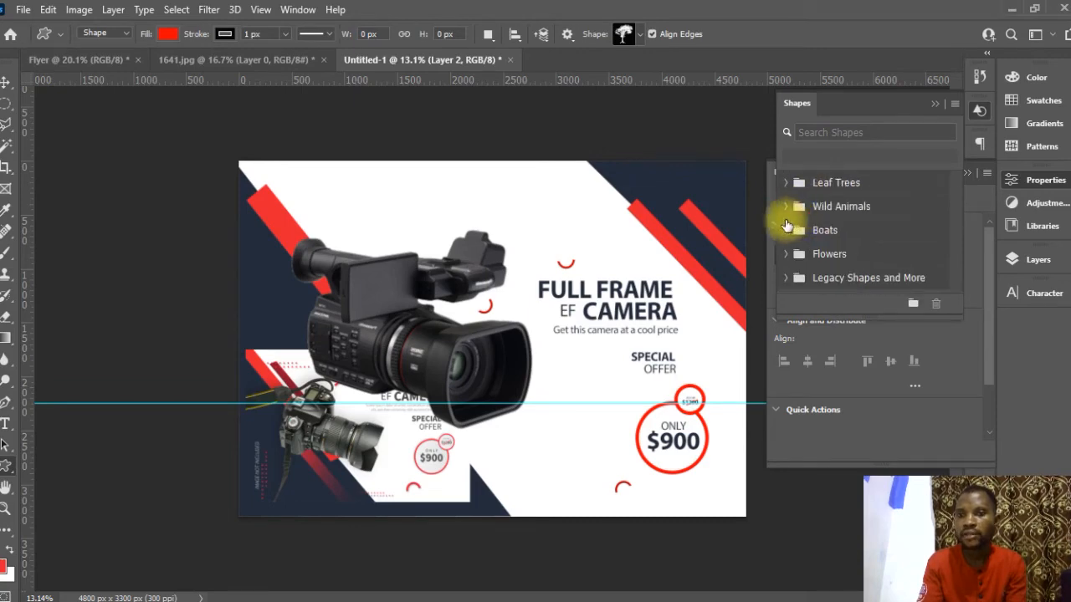
left_click(786, 278)
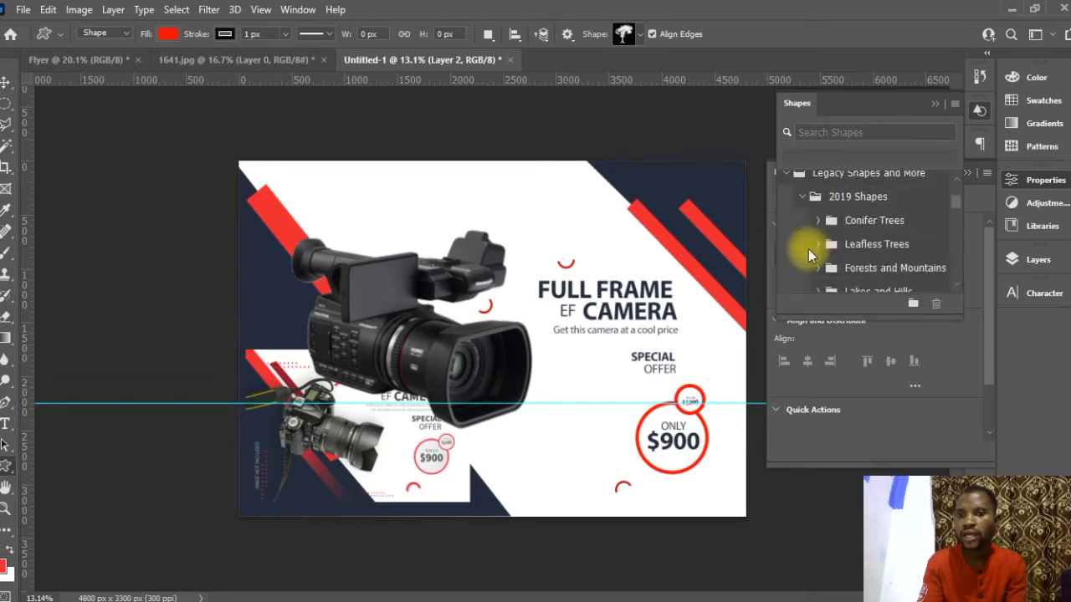
left_click(796, 200)
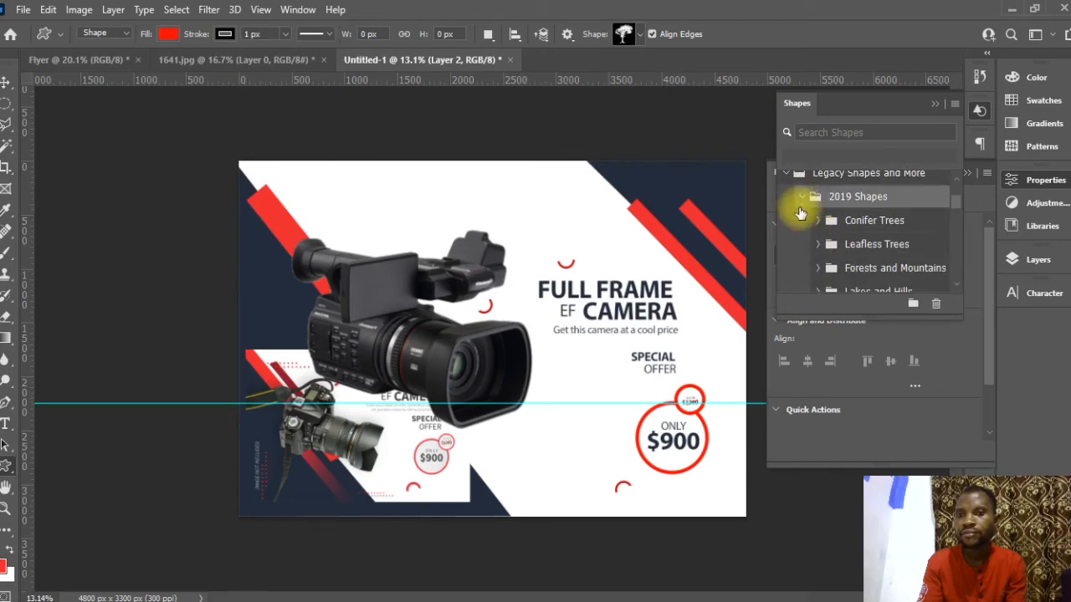
left_click(800, 198)
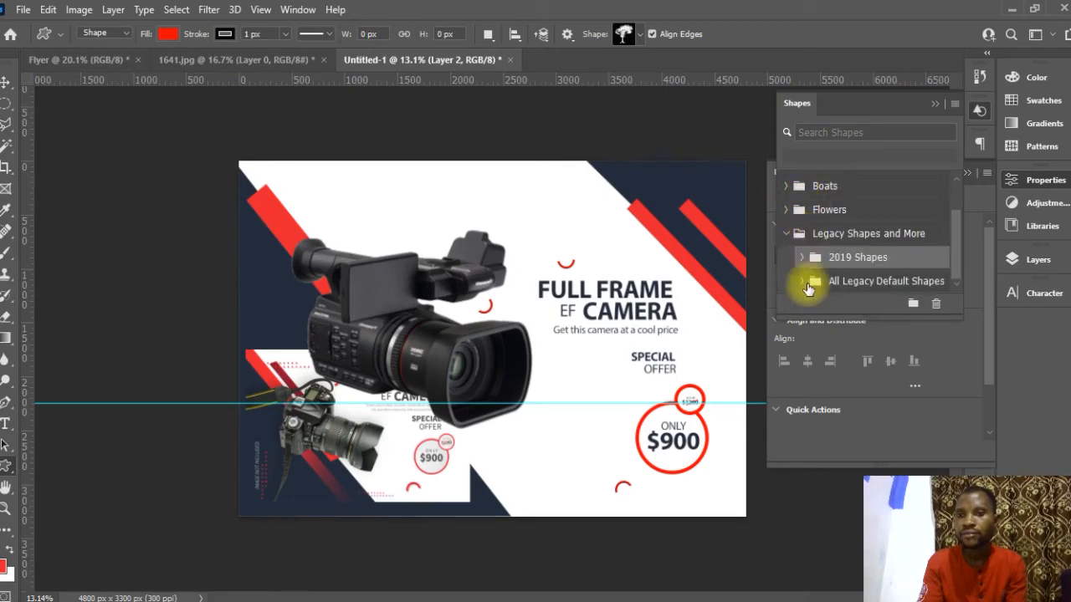
Choose the diagonal-stripe tile shape from All Legacy Default Shapes
left_click(803, 285)
scroll(832, 251, "down", 3)
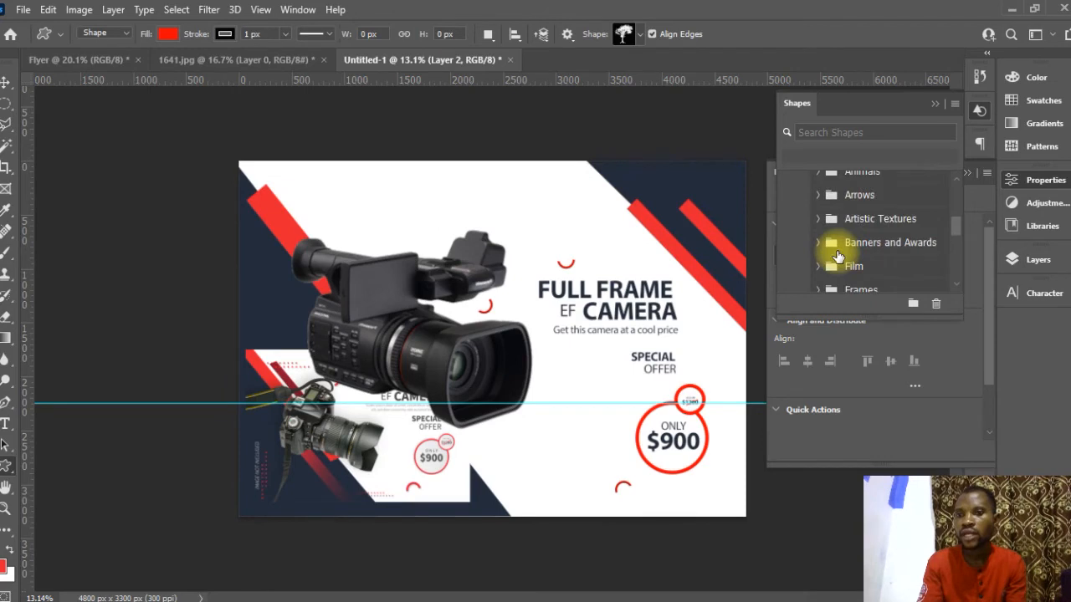
scroll(836, 256, "down", 6)
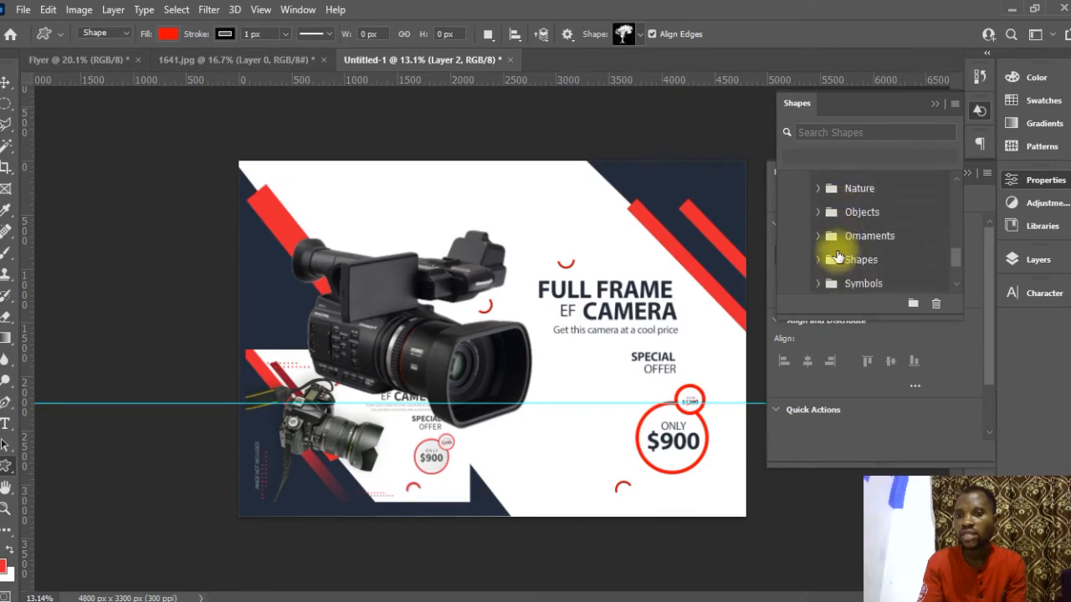
scroll(832, 249, "down", 1)
left_click(822, 269)
scroll(838, 264, "down", 2)
scroll(840, 262, "down", 4)
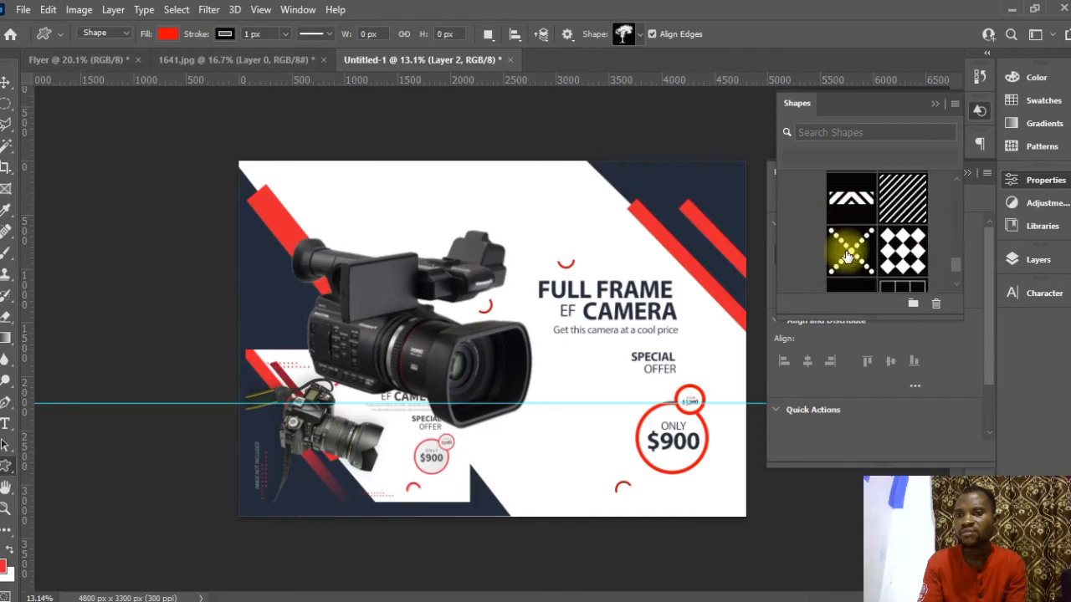
scroll(848, 256, "up", 1)
left_click(901, 185)
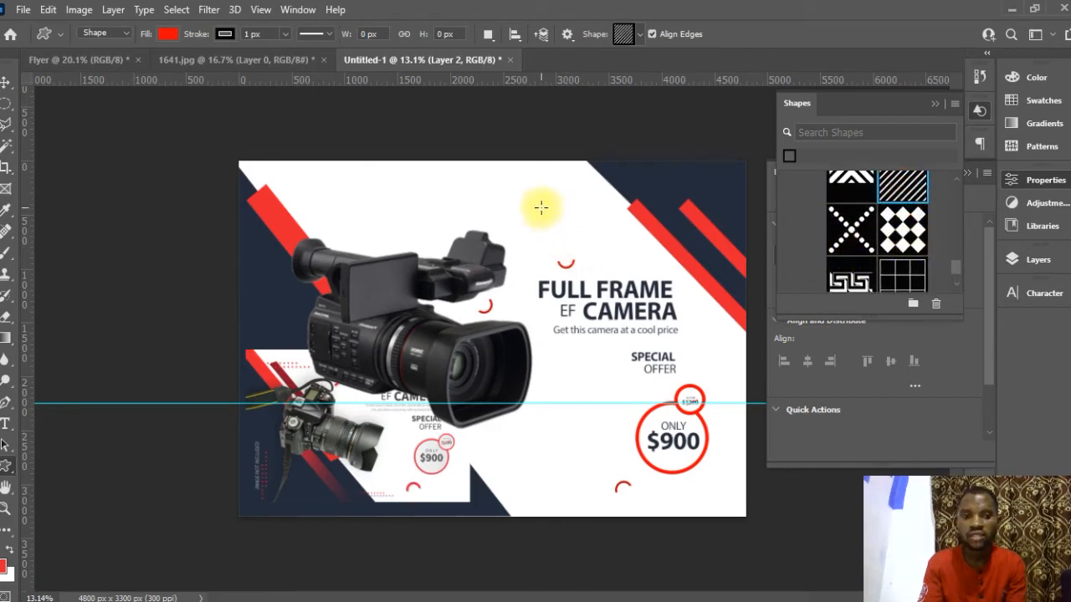
Draw a red striped tile about 473 × 259 px above FULL FRAME and remove its stroke
left_click_drag(528, 201, 577, 230)
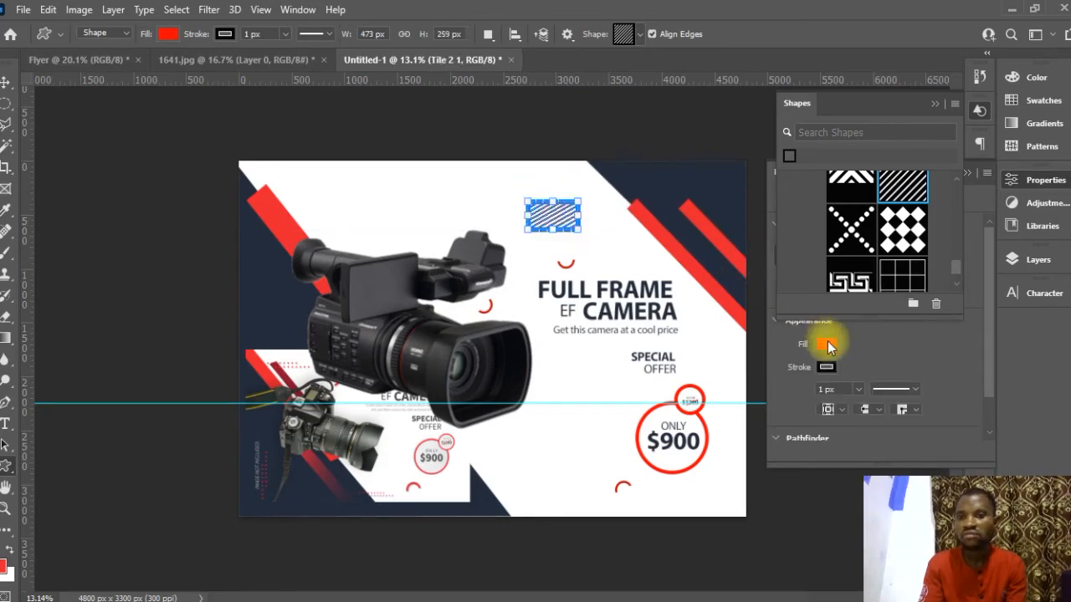
left_click(825, 366)
left_click(825, 367)
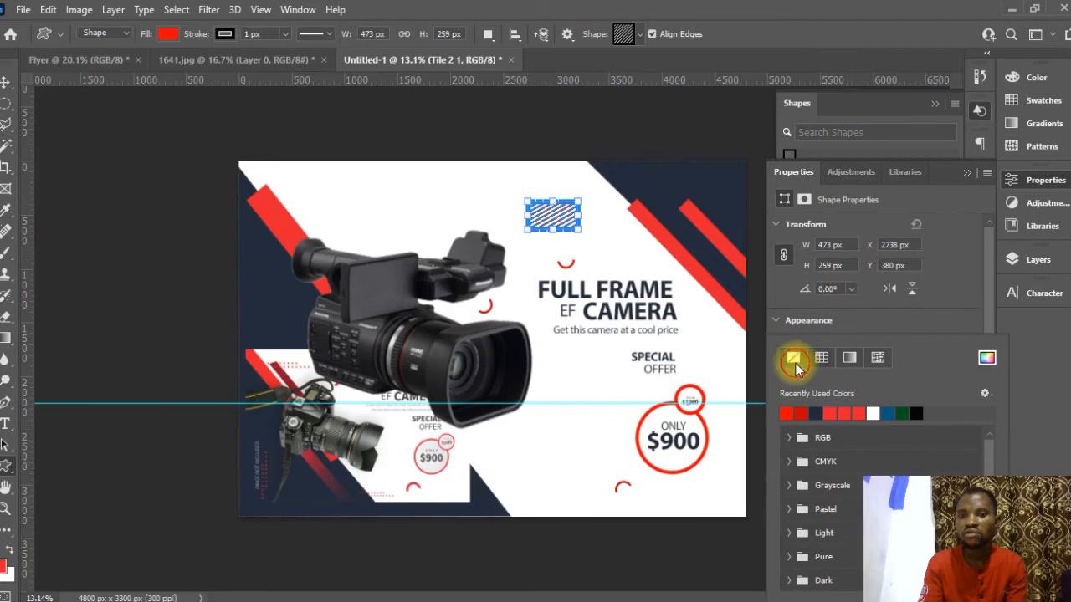
left_click(793, 357)
left_click(171, 35)
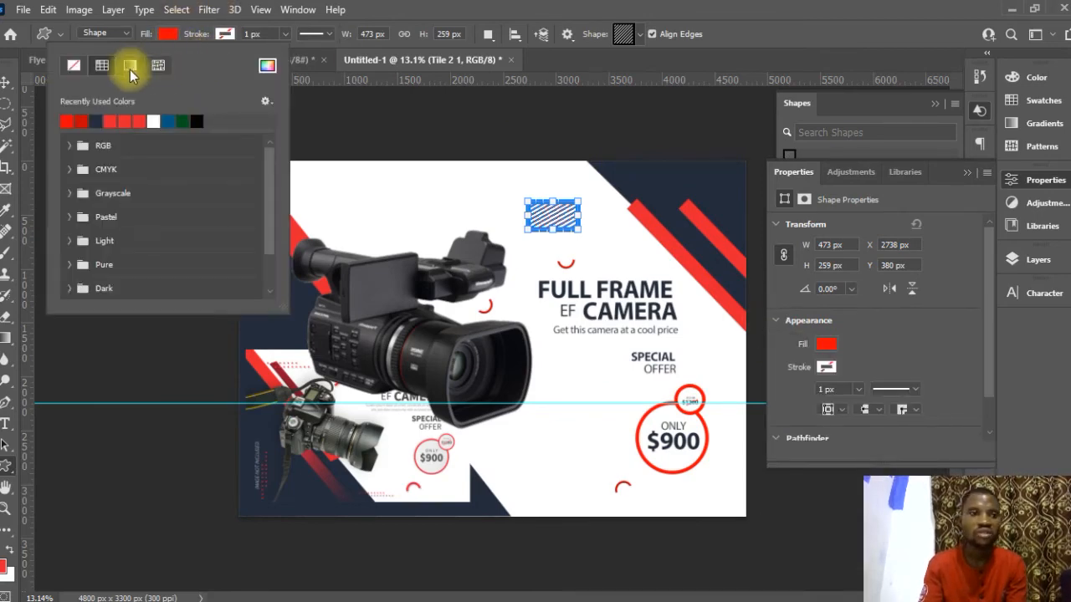
left_click(7, 81)
left_click(285, 124)
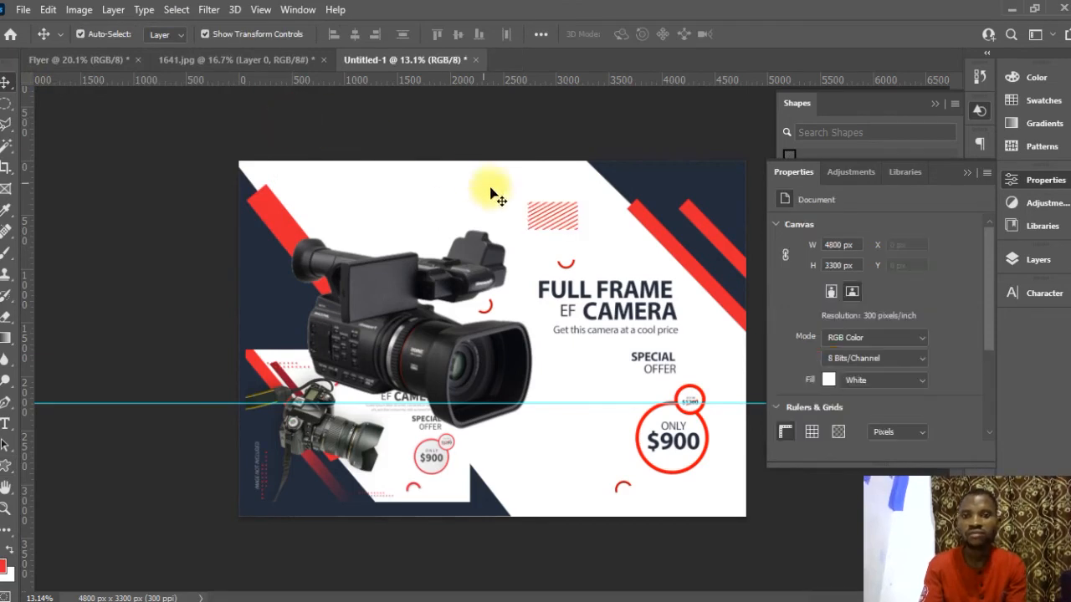
Move the striped tile slightly up and left, into the white area above the camera and headline
left_click(559, 219)
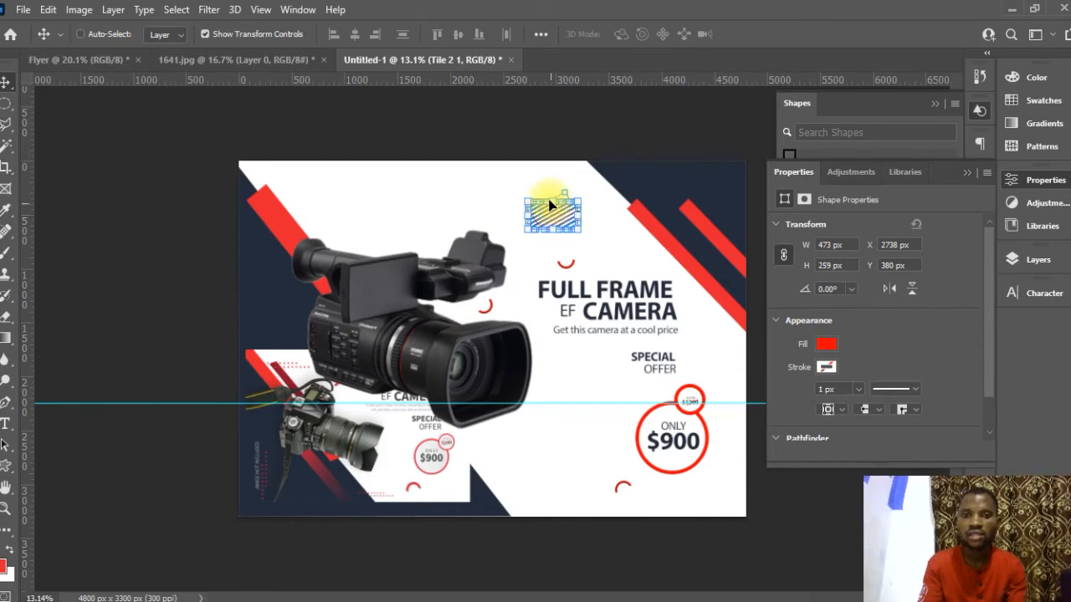
left_click(549, 200)
left_click(563, 240)
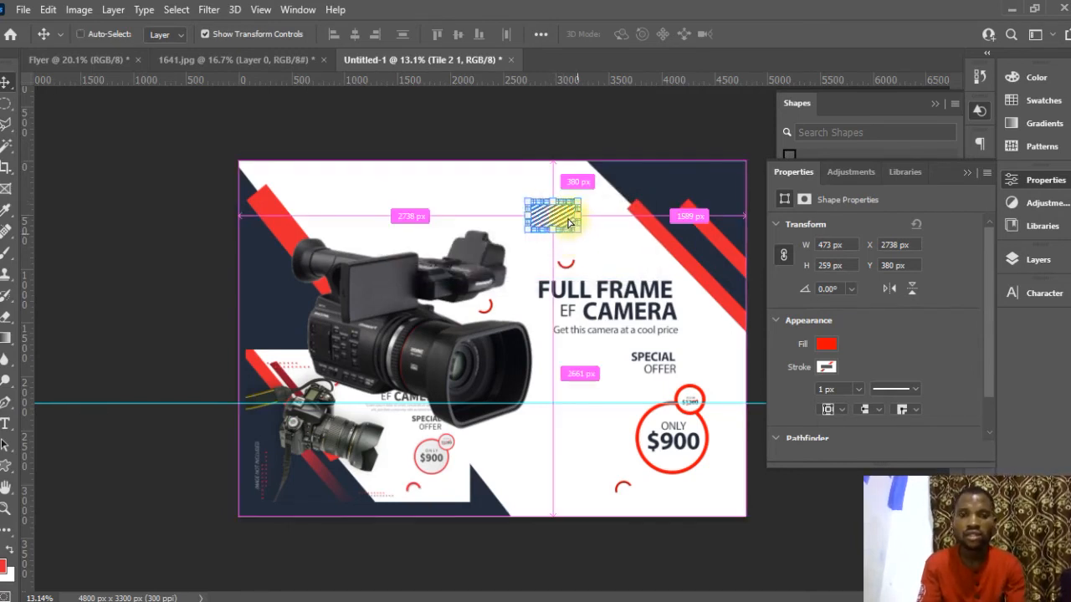
mouse_move(609, 255)
left_mouse_down()
mouse_move(590, 229)
mouse_move(590, 238)
left_mouse_up()
left_click(592, 234)
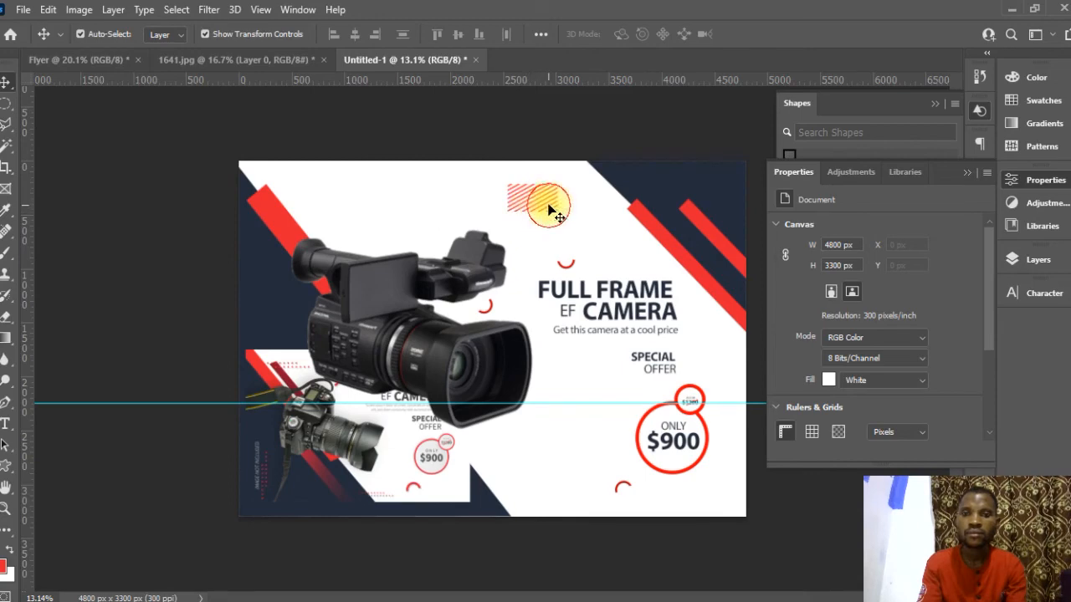
Close the open side panels, duplicate the striped tile and move the copy below the lens, over the lower dark triangle's edge
left_click(966, 171)
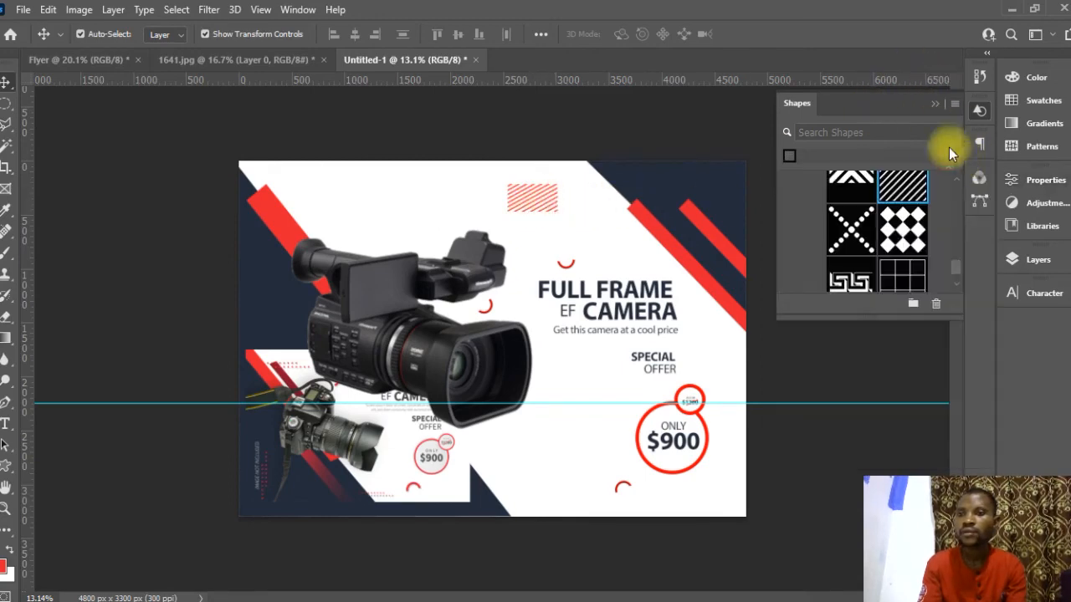
left_click(932, 111)
left_click(542, 203)
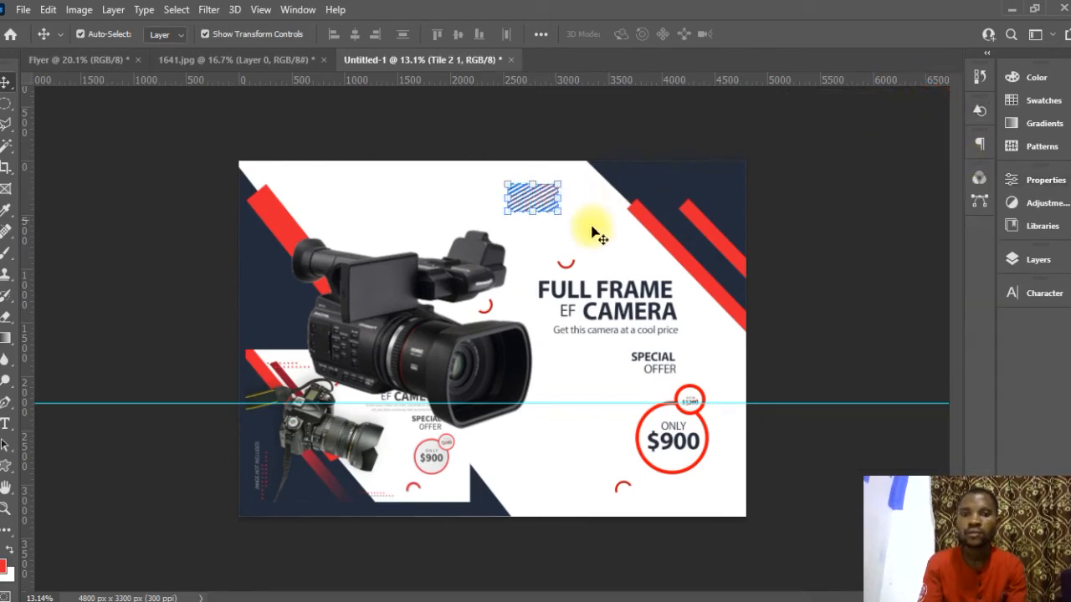
key("ctrl+j")
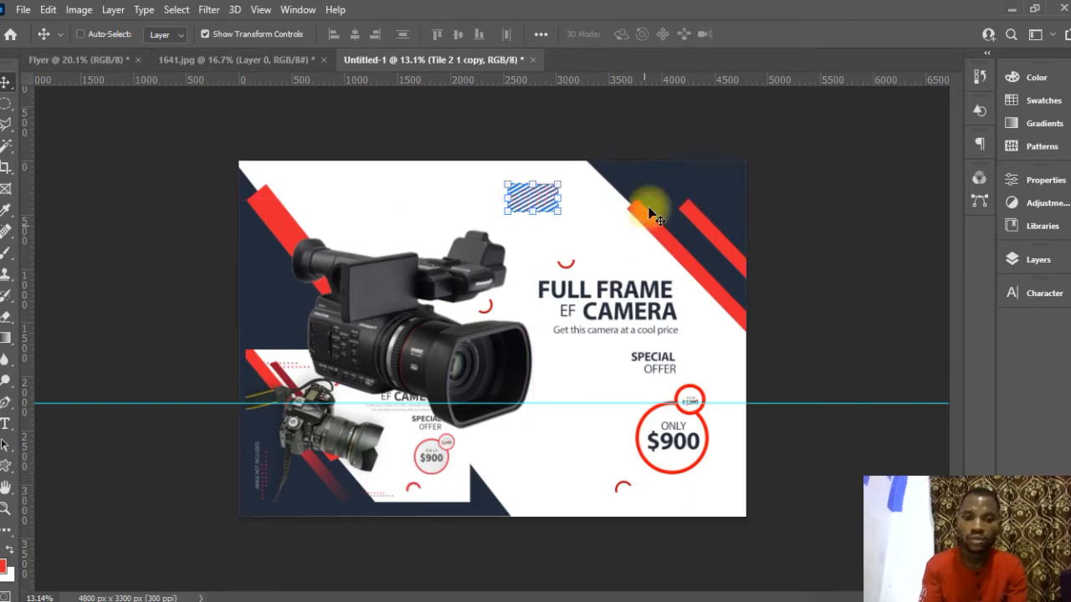
mouse_move(574, 268)
left_mouse_down()
mouse_move(486, 454)
mouse_move(478, 518)
mouse_move(565, 506)
left_mouse_up()
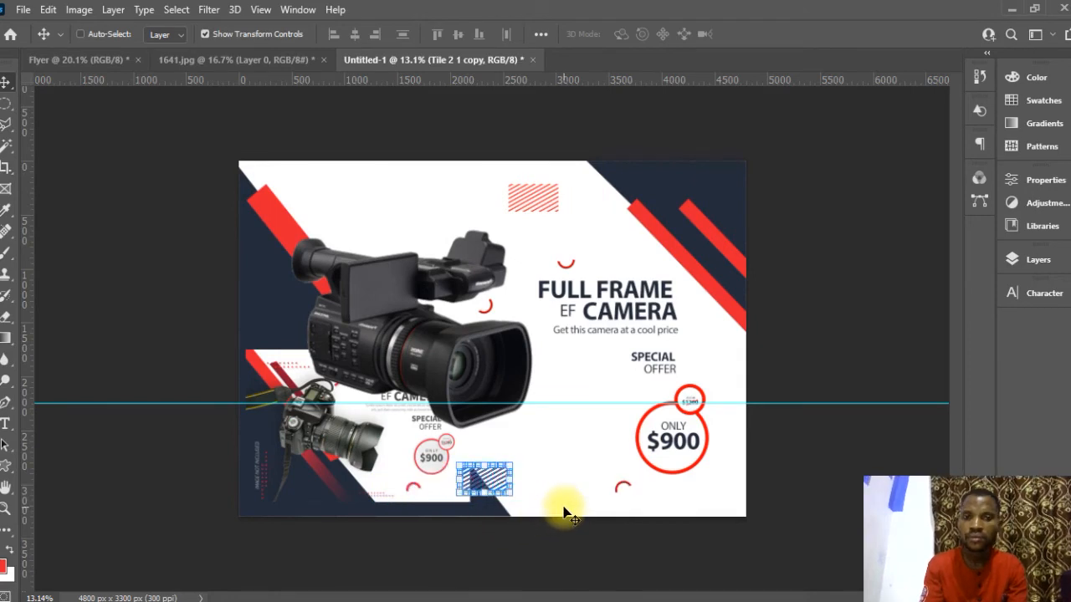
Select the small reference flyer image over the lower dark triangle and hide its layer, Layer 2
left_click(331, 475)
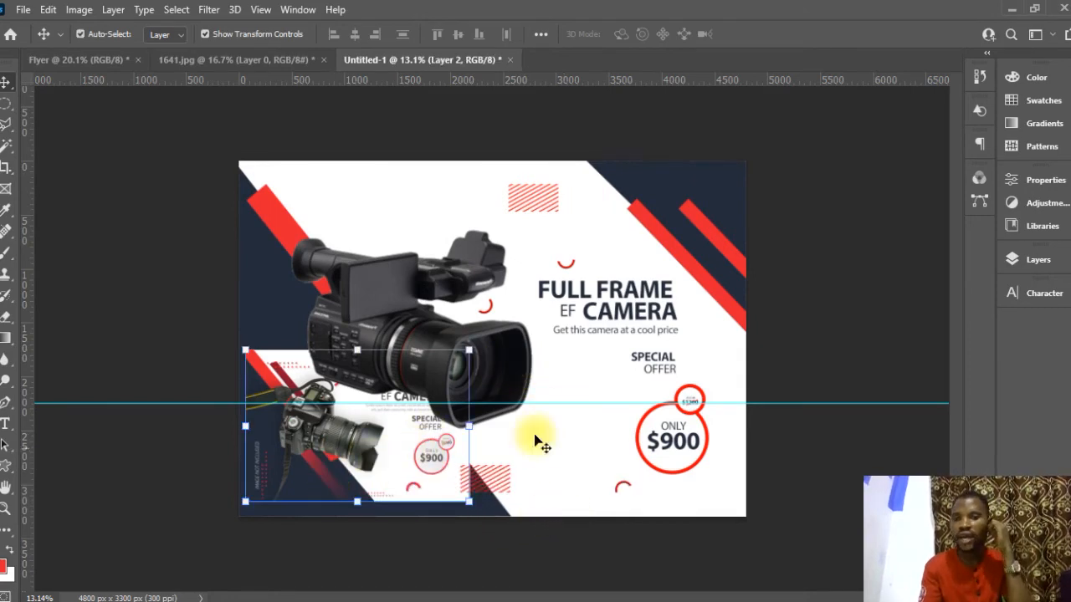
left_click(1028, 259)
right_click(255, 386)
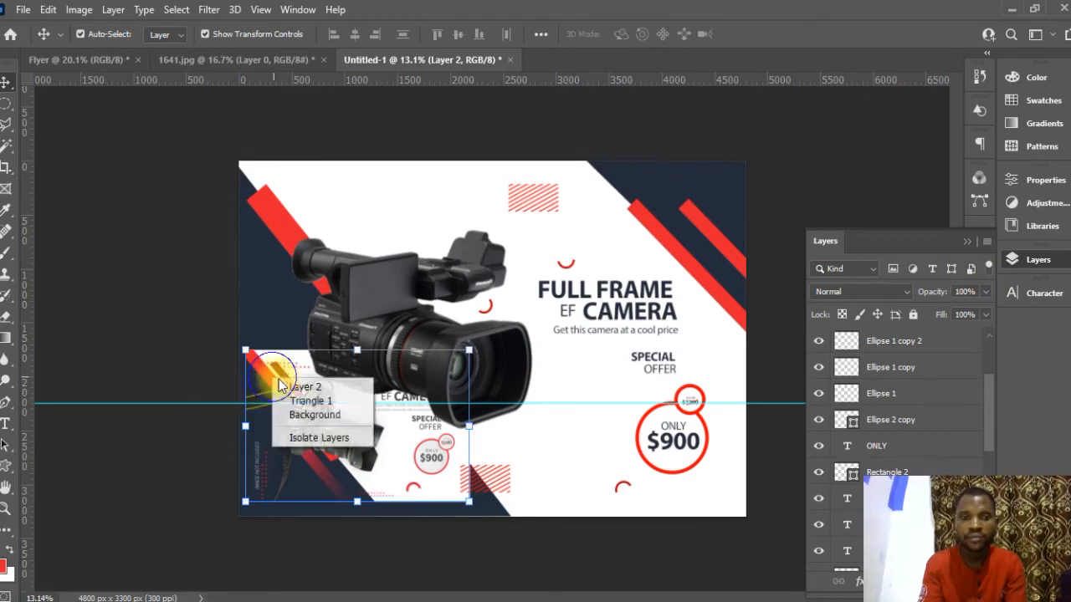
left_click(284, 382)
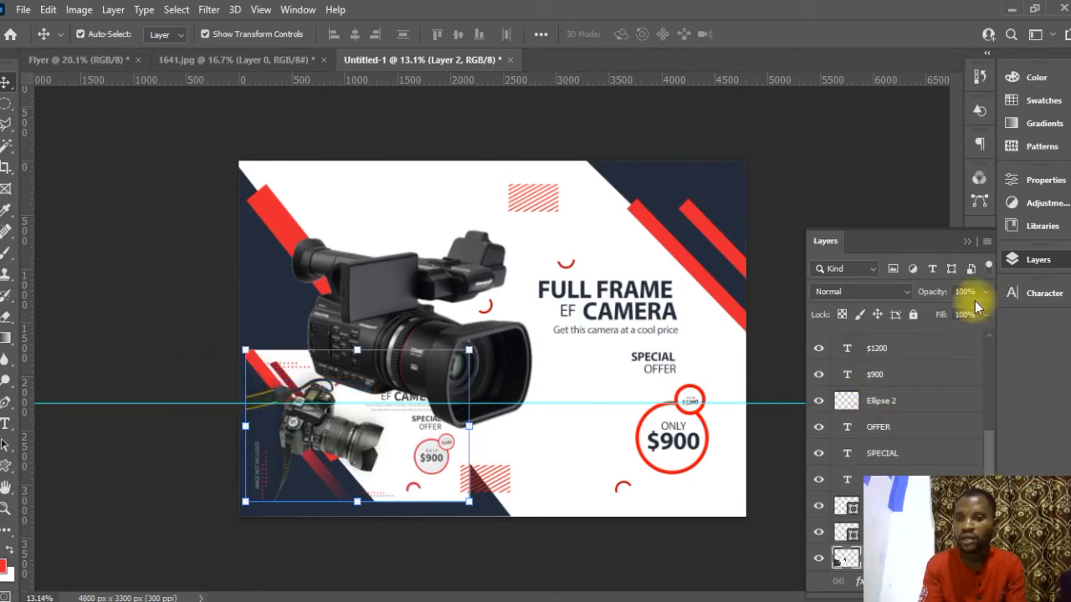
left_click_drag(959, 240, 903, 139)
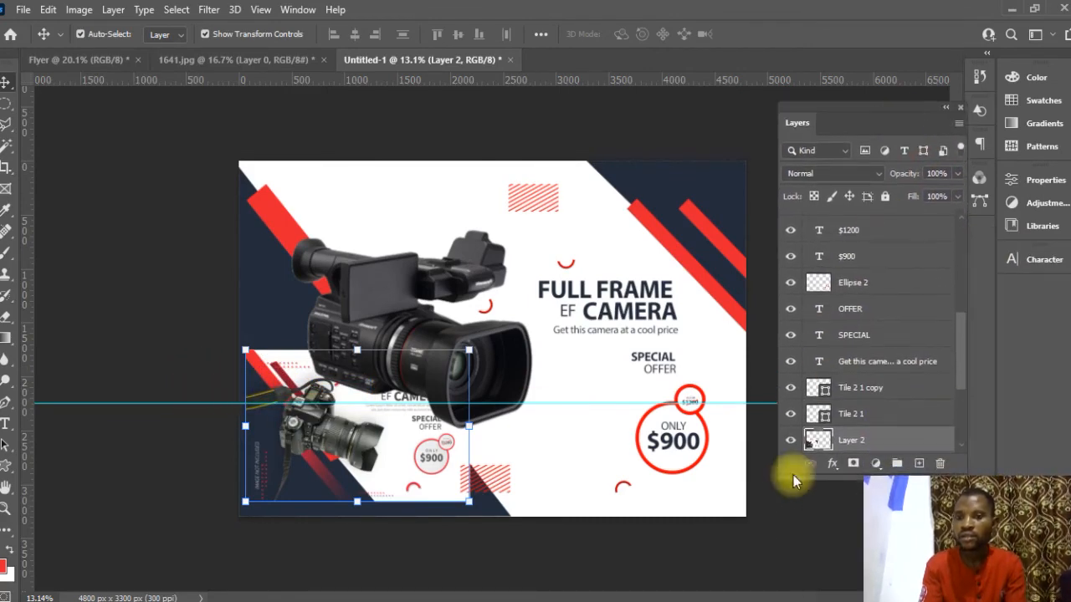
left_click(789, 441)
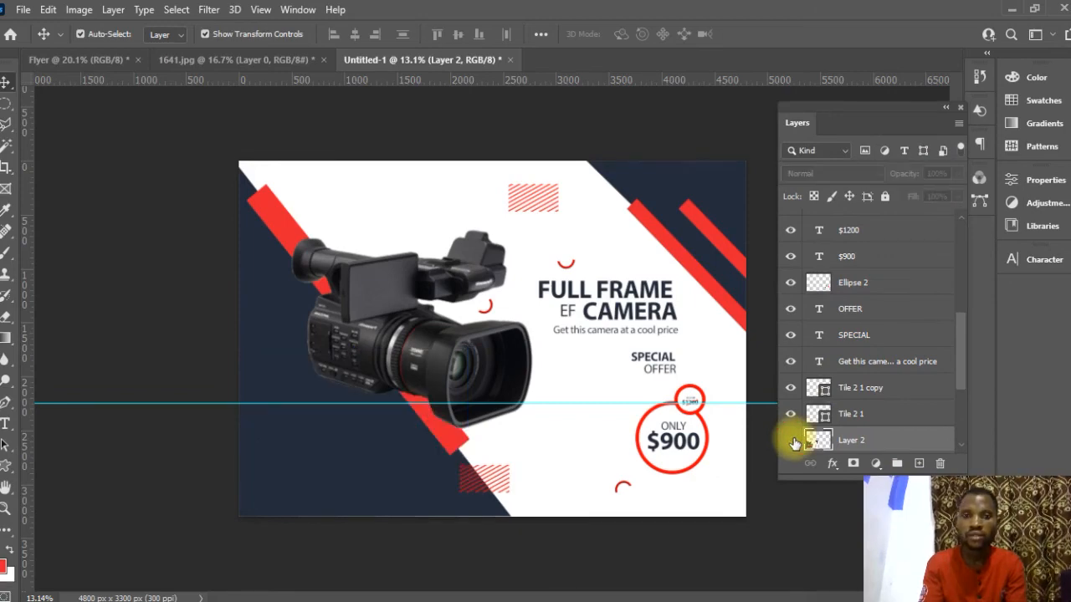
Toggle Layer 2's visibility repeatedly to compare the design with the reference flyer, leaving the reference hidden
left_click(790, 441)
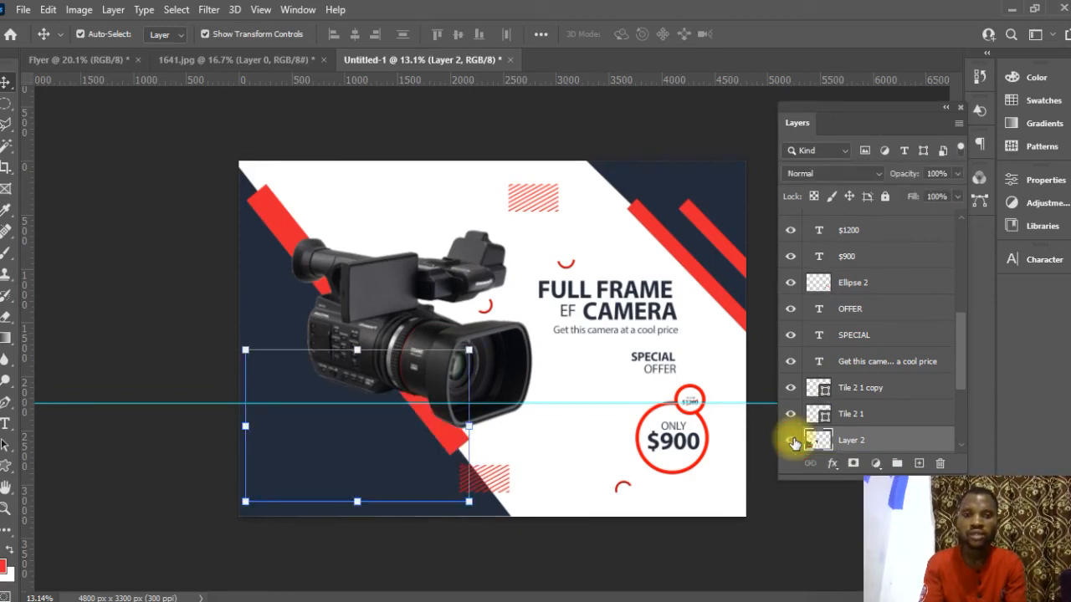
left_click(791, 441)
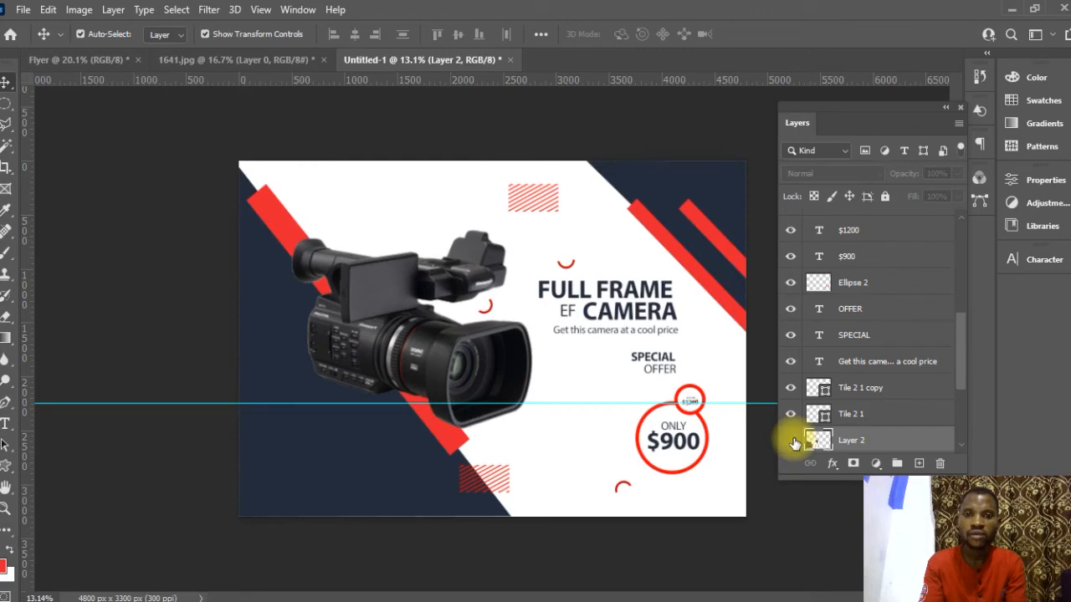
left_click(790, 441)
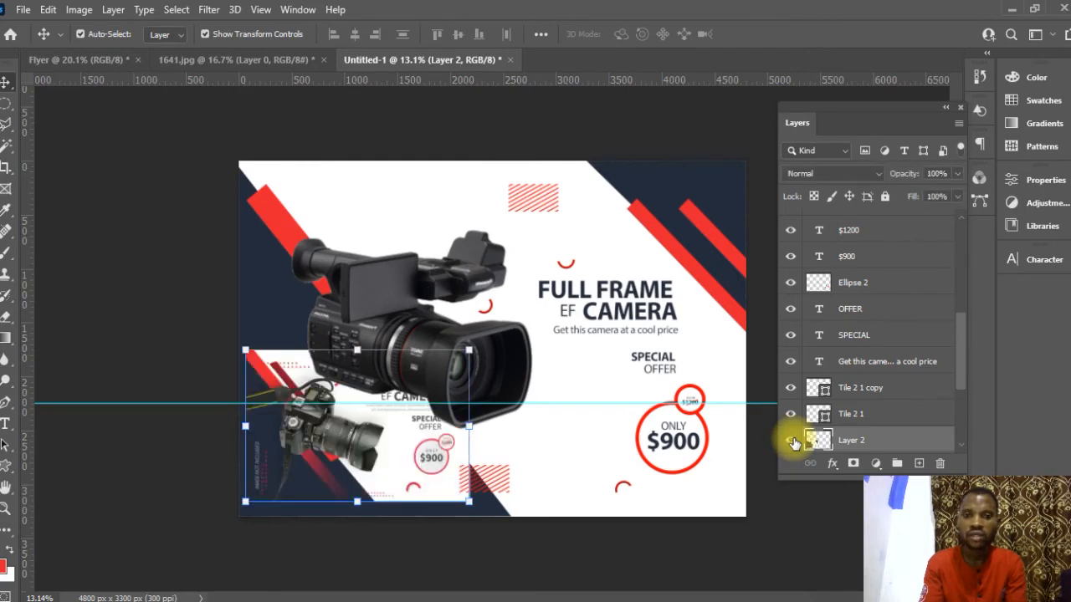
left_click(791, 441)
left_click(790, 441)
left_click(790, 441)
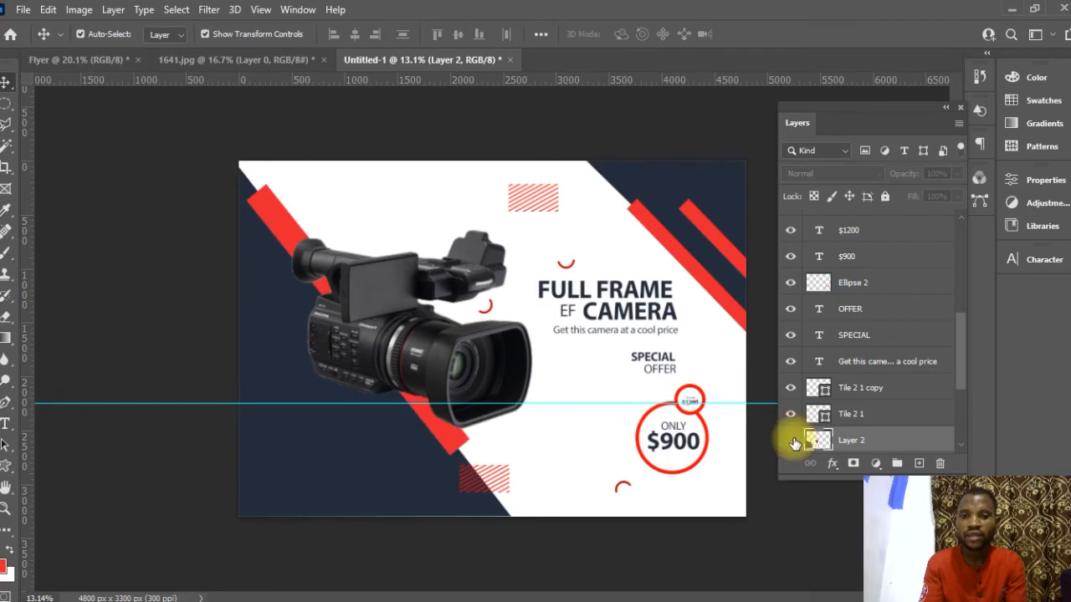
left_click(790, 441)
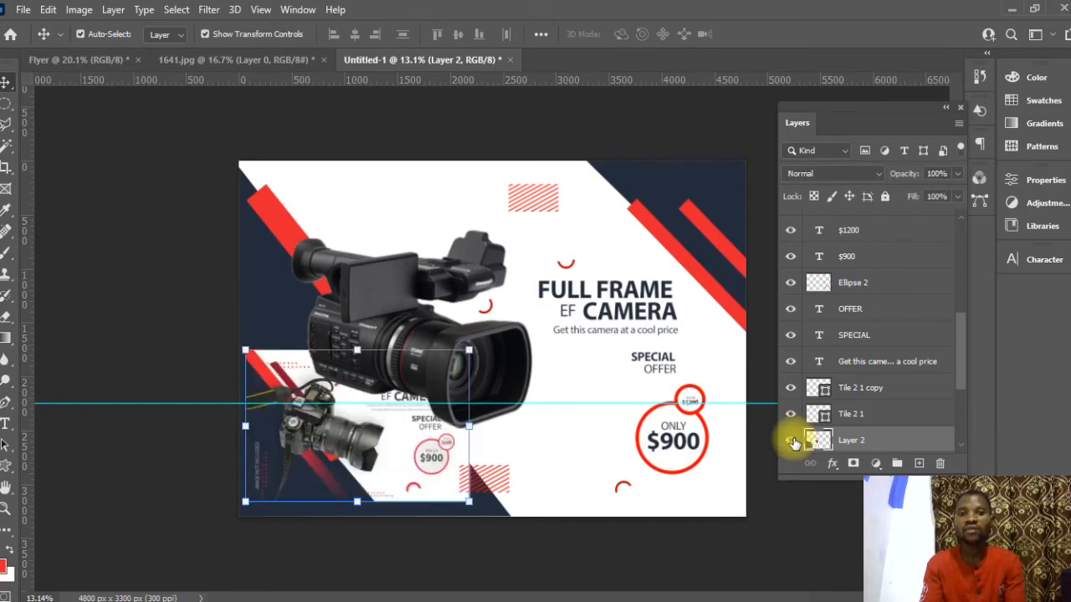
left_click(791, 441)
left_click(791, 441)
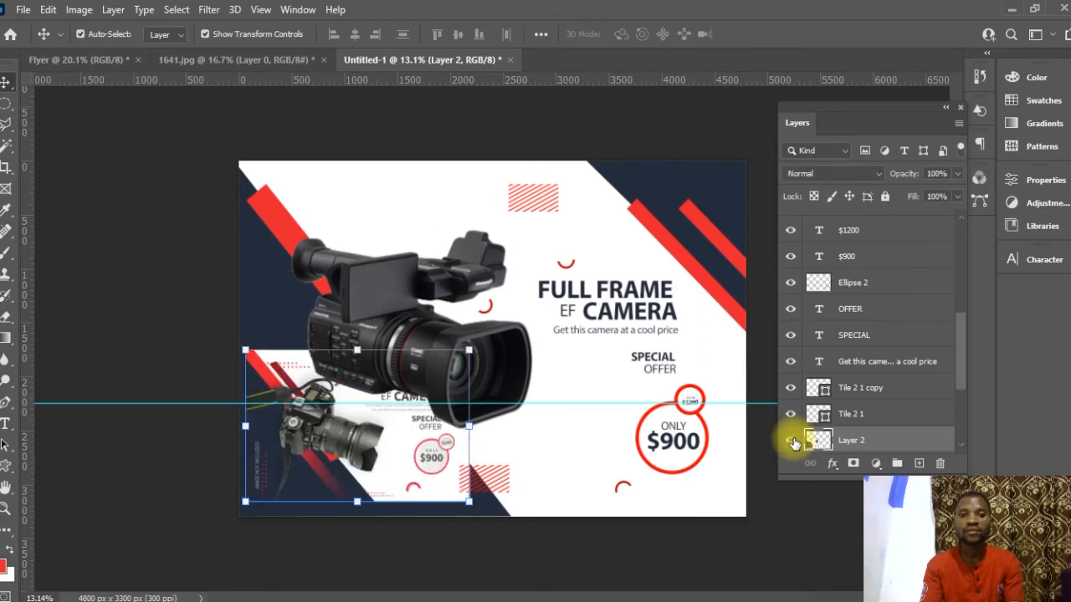
left_click(790, 441)
left_click(791, 441)
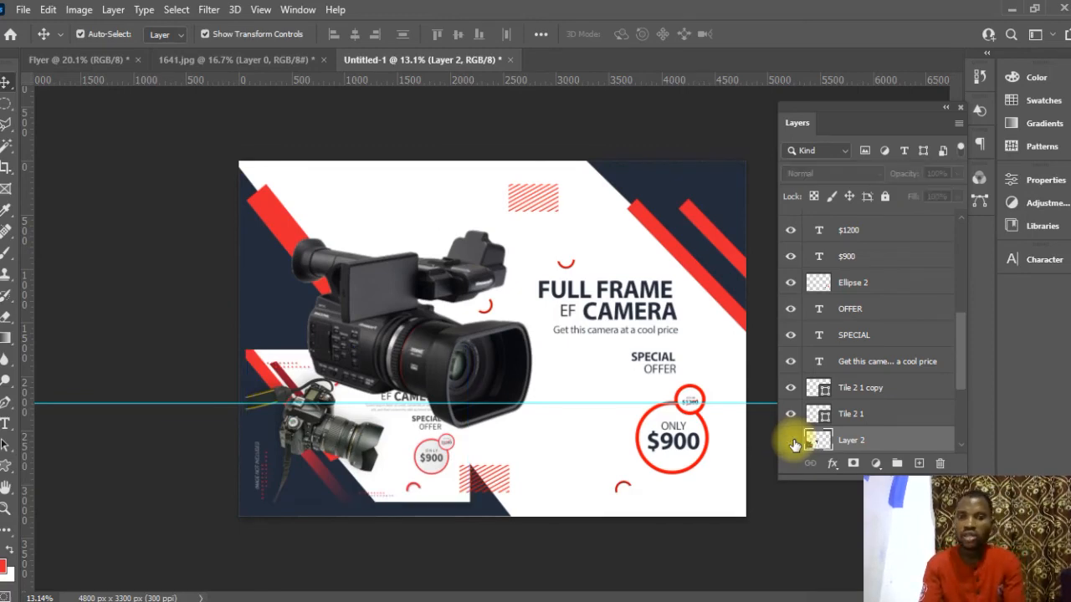
left_click(791, 442)
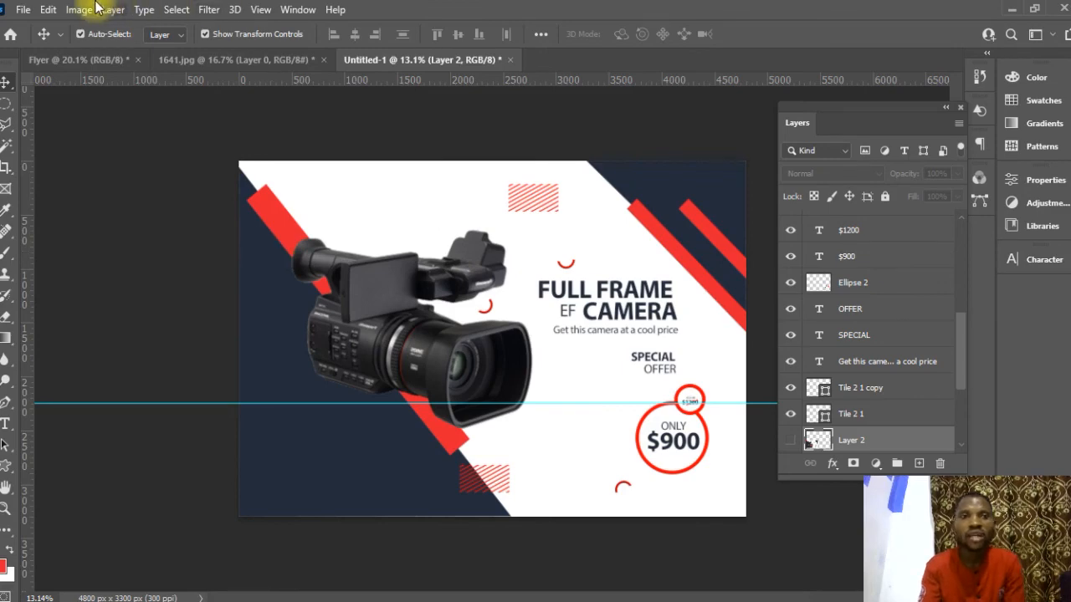
Start saving a copy of the document in JPEG format, with the Desktop folder as its location
left_click(23, 9)
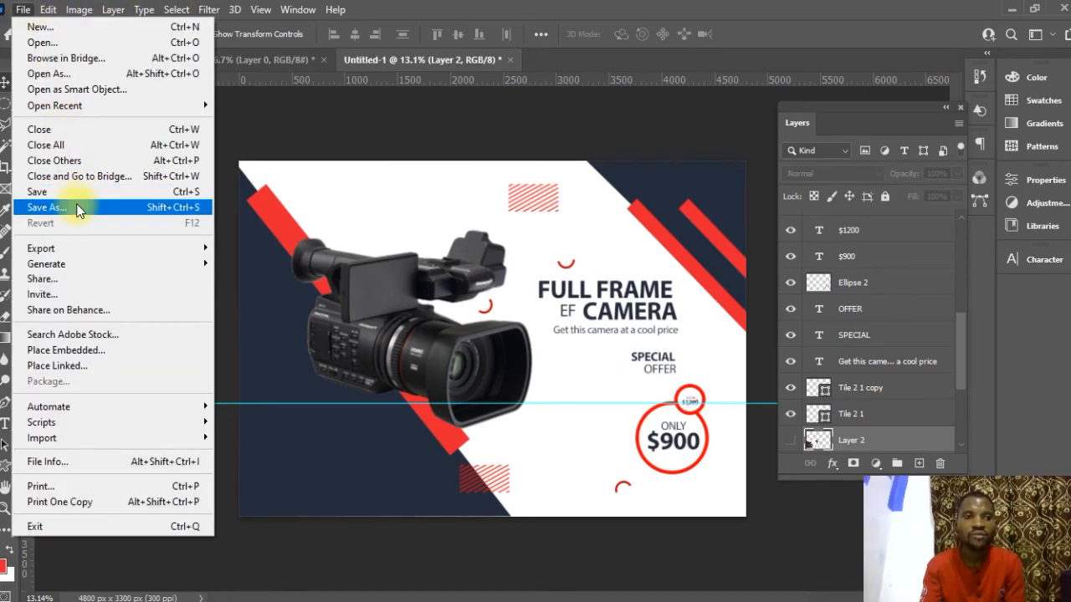
left_click(78, 208)
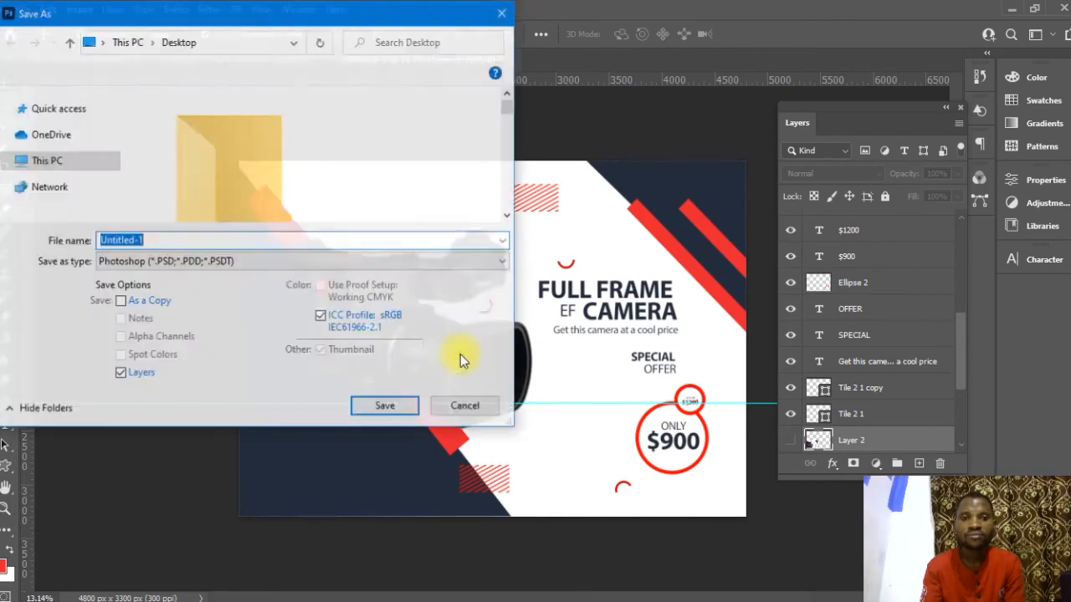
left_click(230, 264)
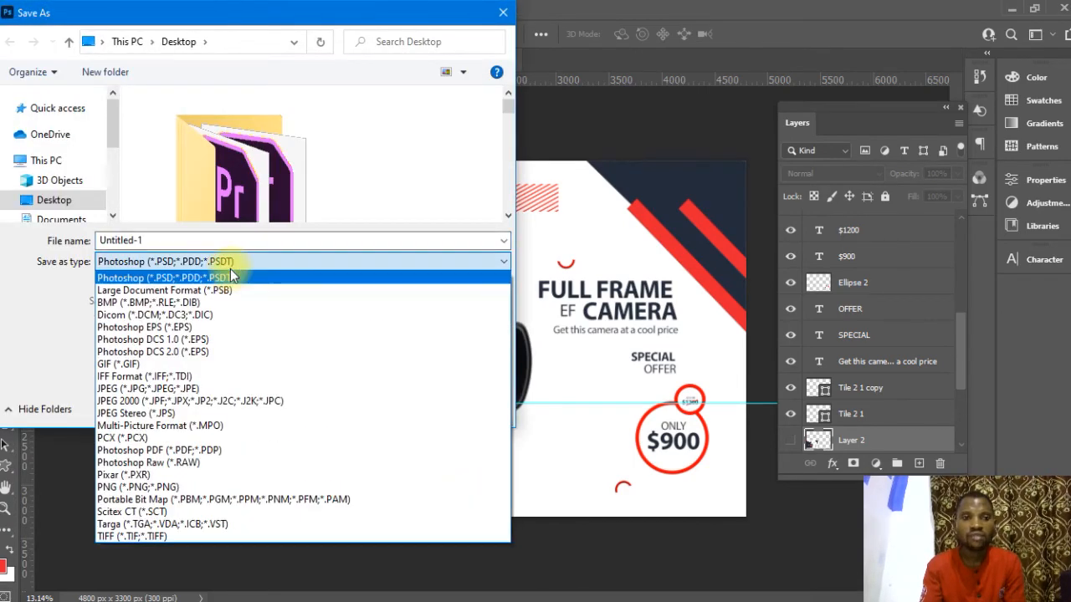
left_click(165, 388)
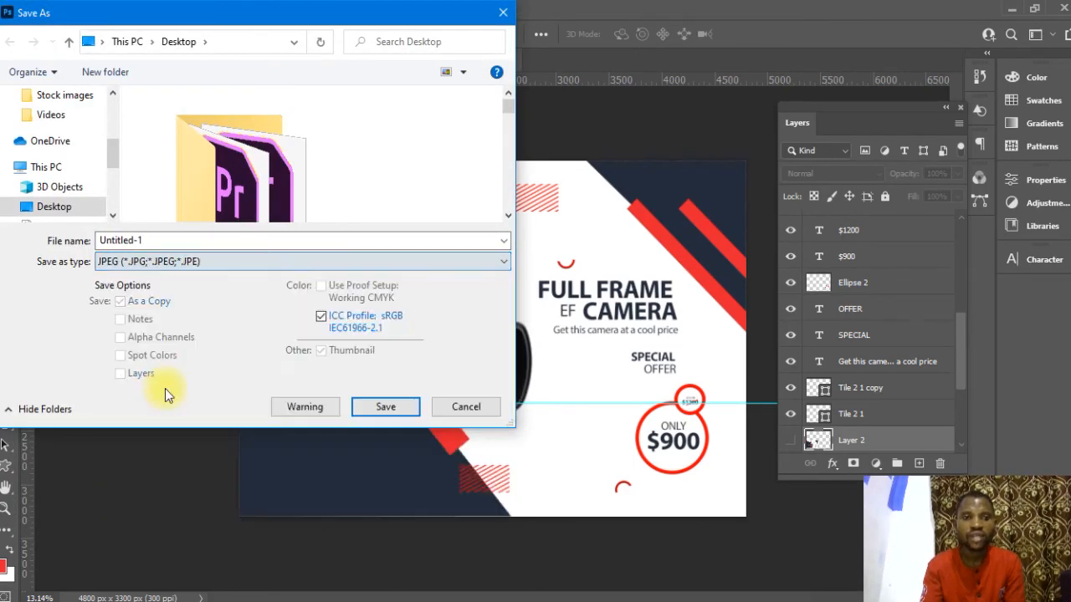
scroll(96, 173, "down", 3)
scroll(96, 173, "up", 2)
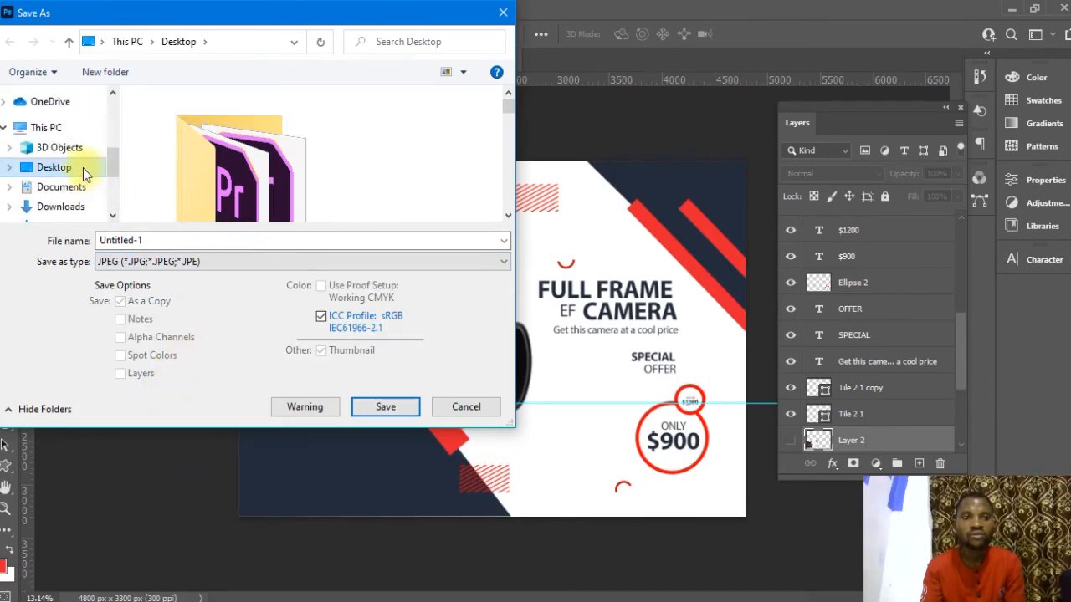
left_click(83, 168)
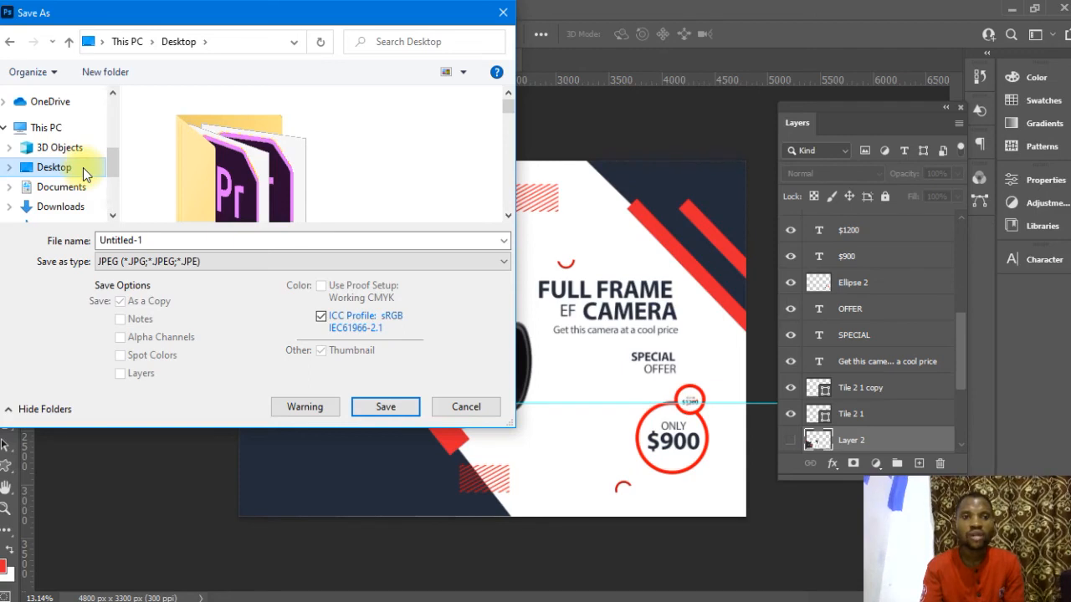
Name the JPEG copy Camera flyer and save it with quality 8 (High) and the Baseline ("Standard") format
double_click(160, 241)
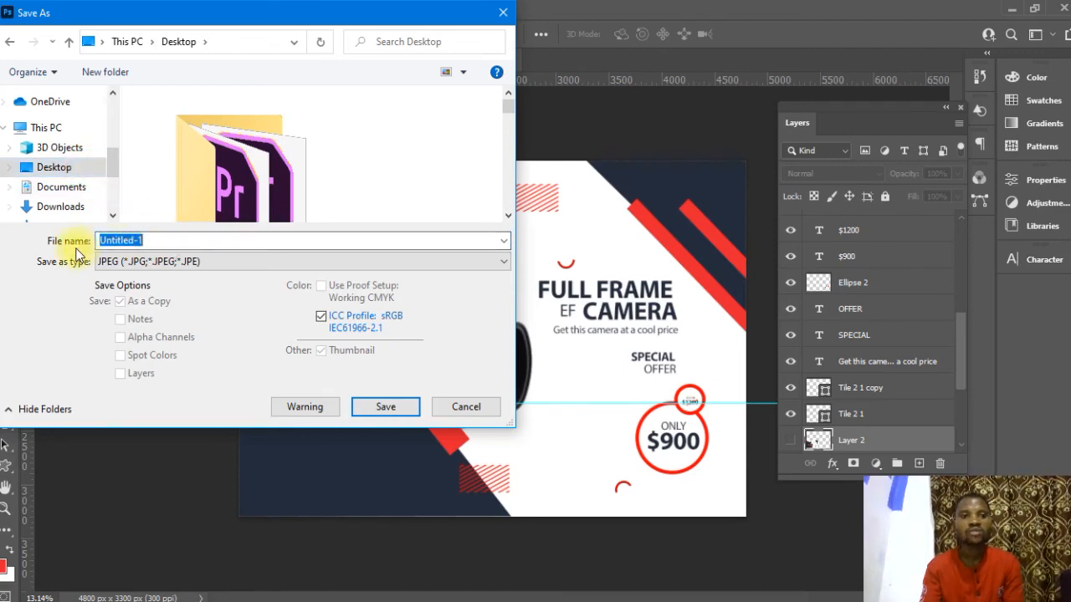
key("BackSpace")
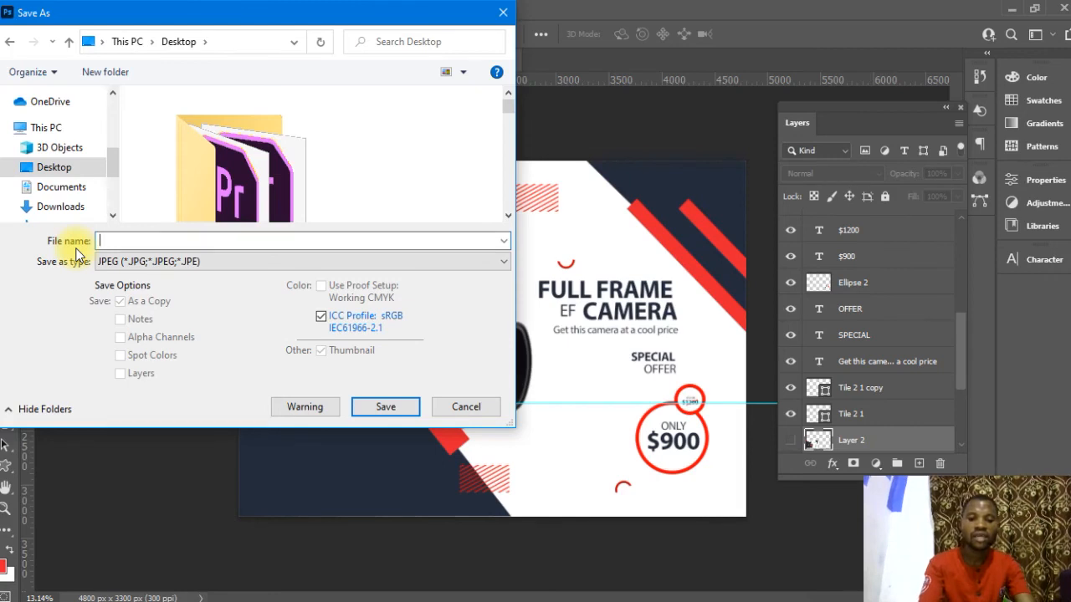
type("Camer")
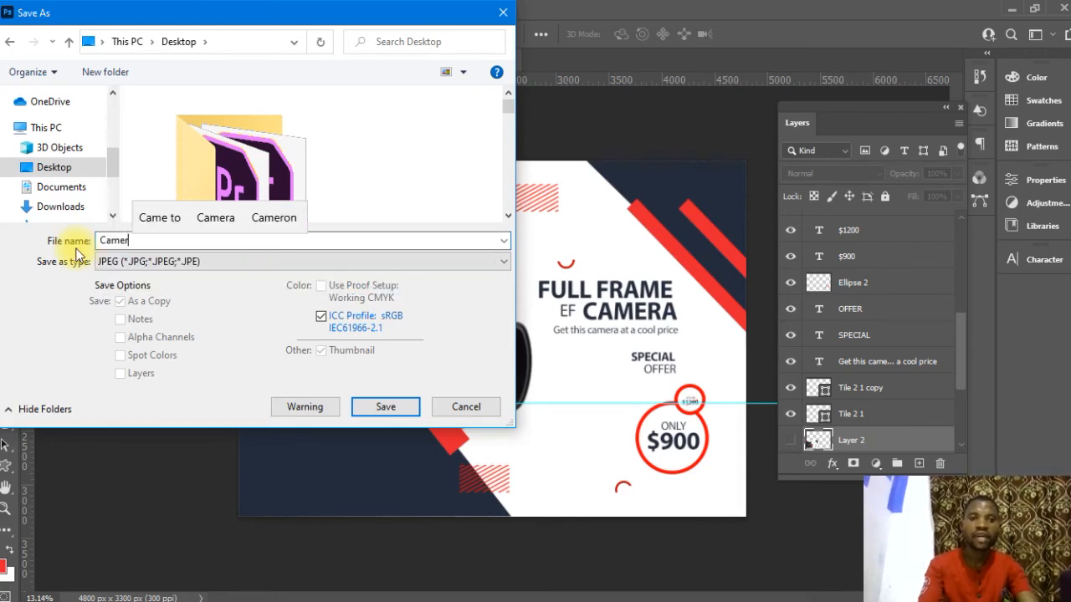
type("a flyer")
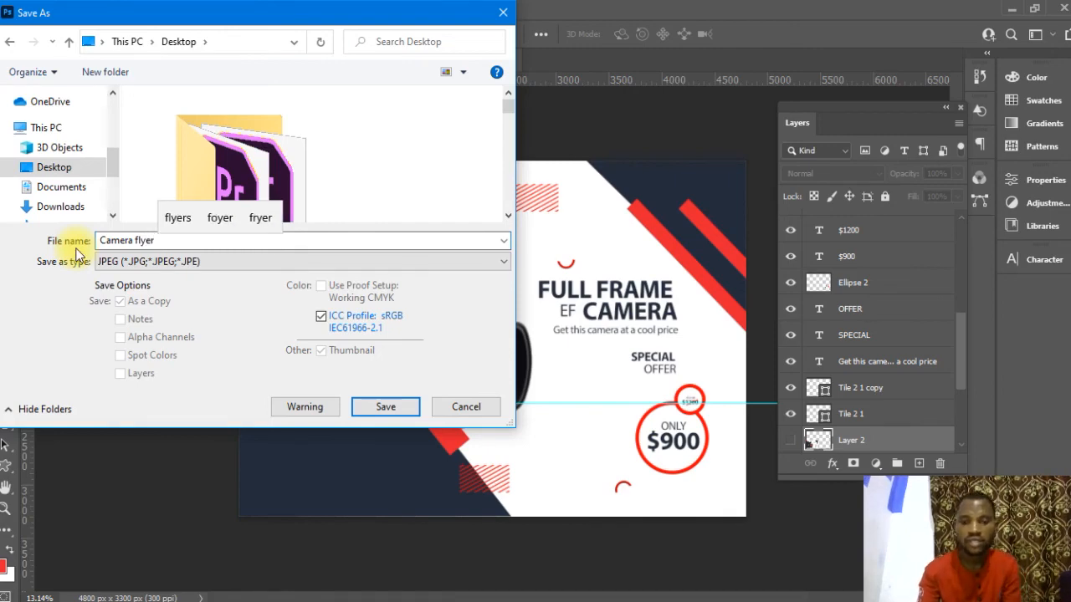
key("Return")
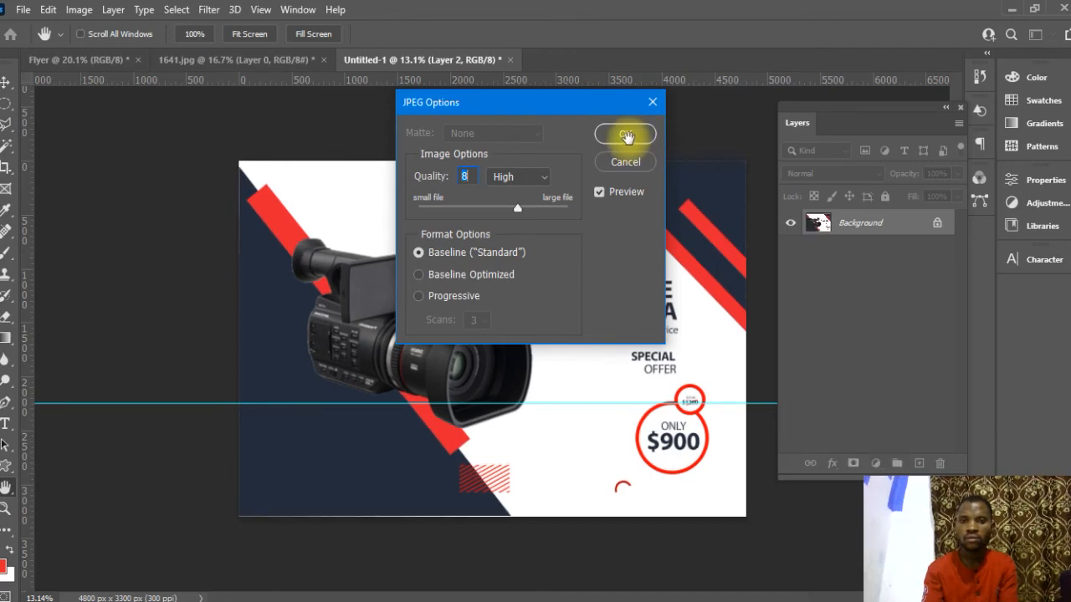
left_click(626, 136)
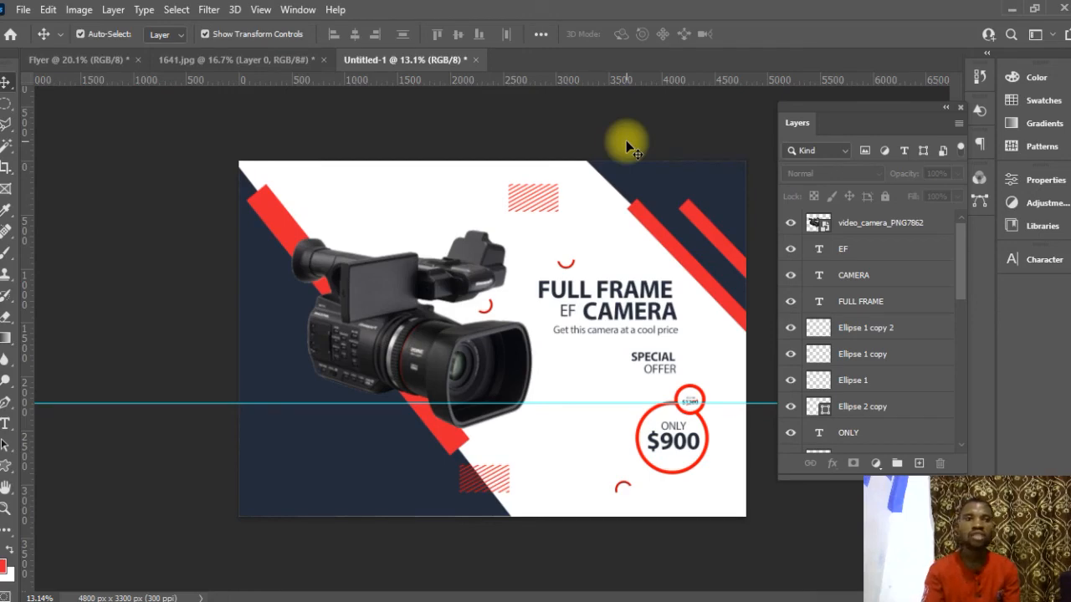
Save the layered document to the Desktop as a Photoshop PSD file named Camera flyer, accepting the format options
left_click(22, 9)
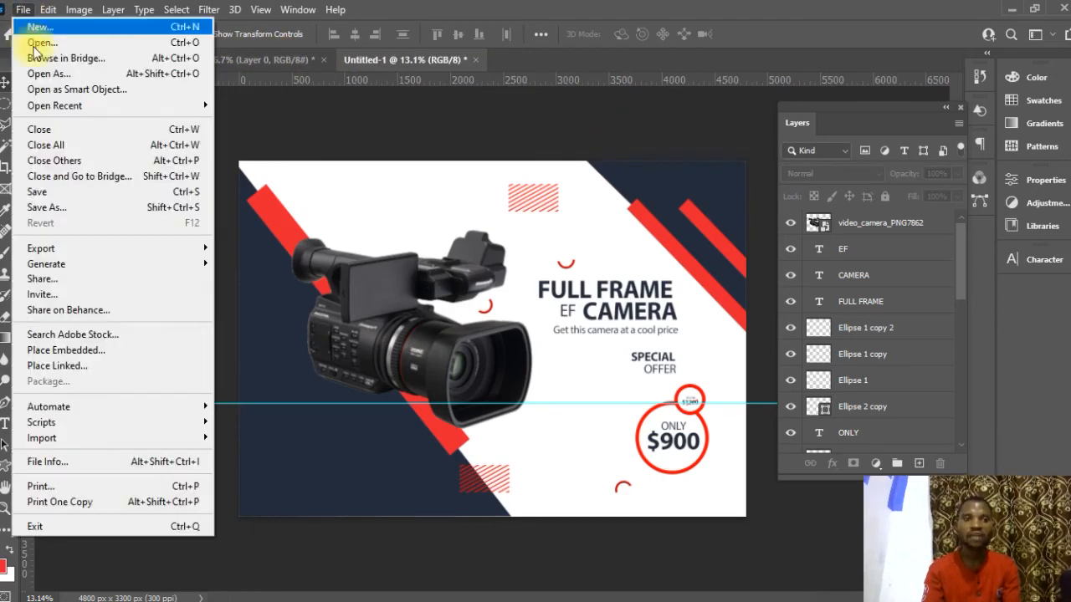
left_click(50, 205)
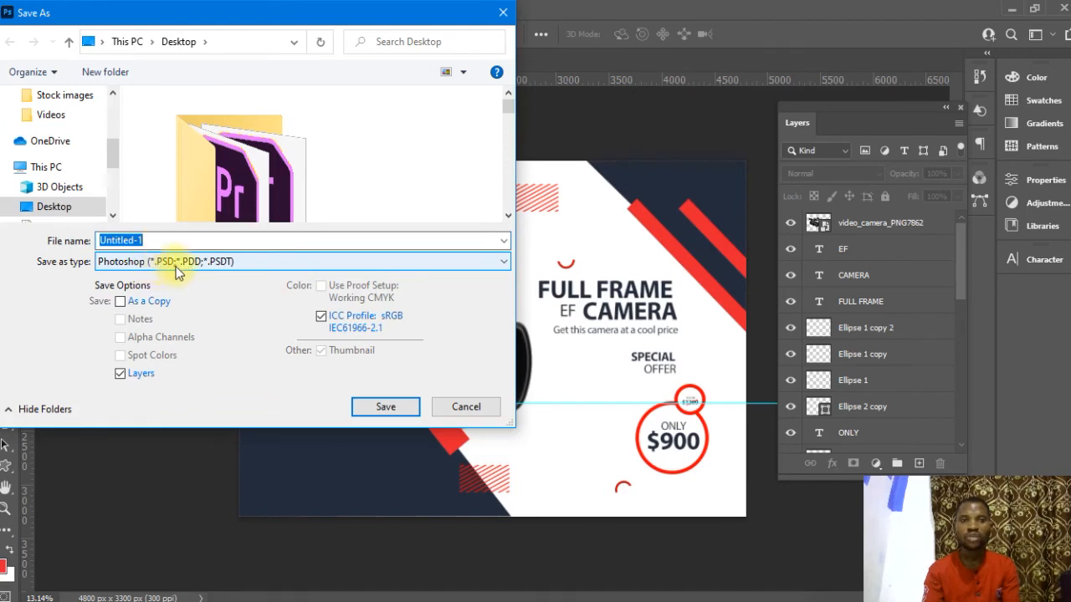
type("F")
key("BackSpace")
type("Camera flyer")
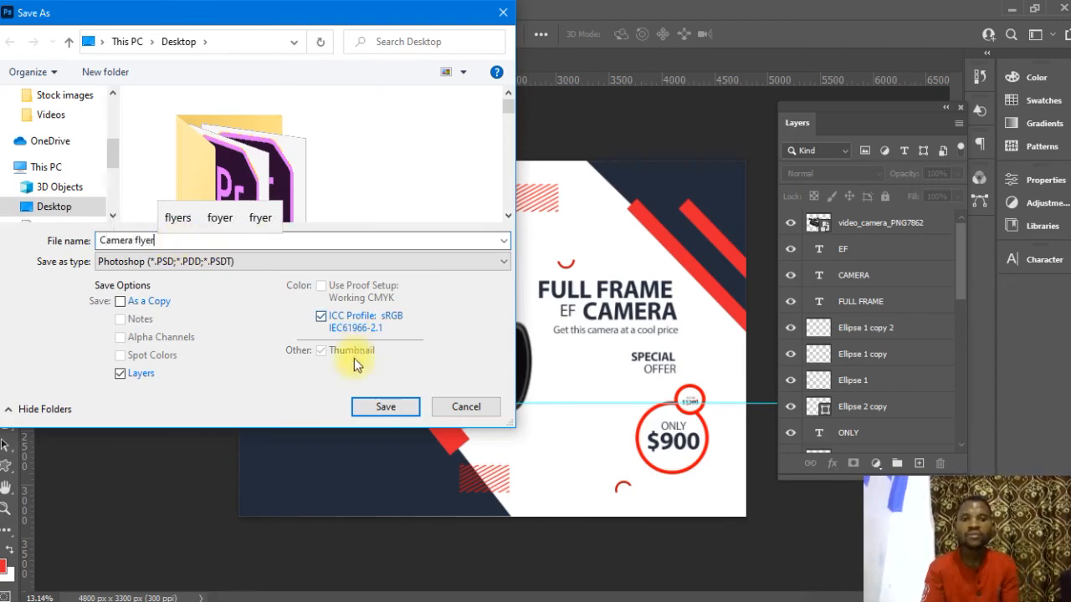
left_click(381, 406)
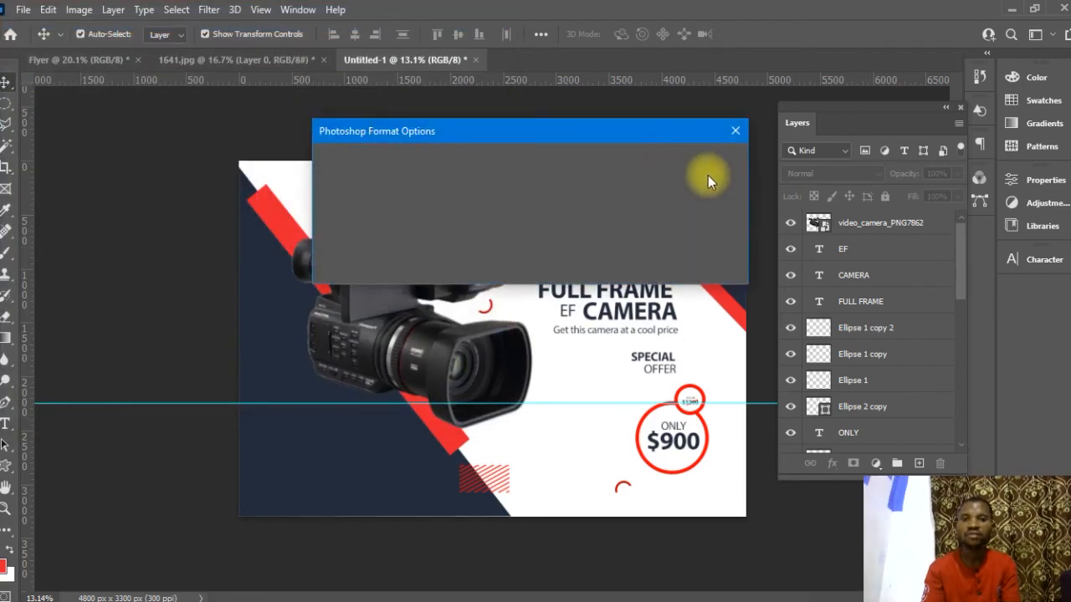
left_click(707, 164)
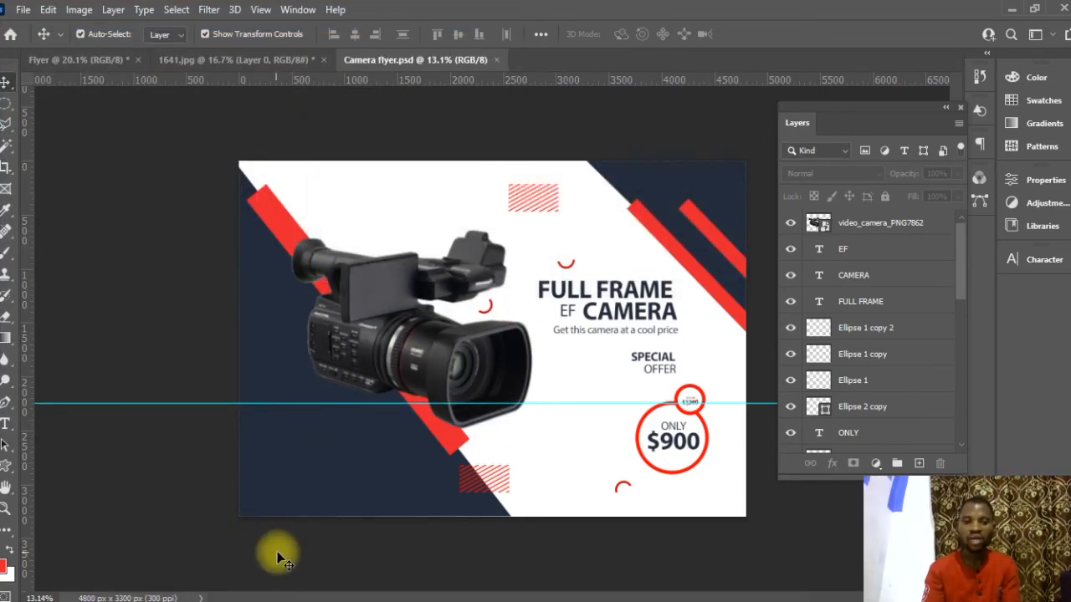
Switch to the Camera folder window in File Explorer, go to the Desktop and open the Camera flyer JPEG
mouse_move(146, 597)
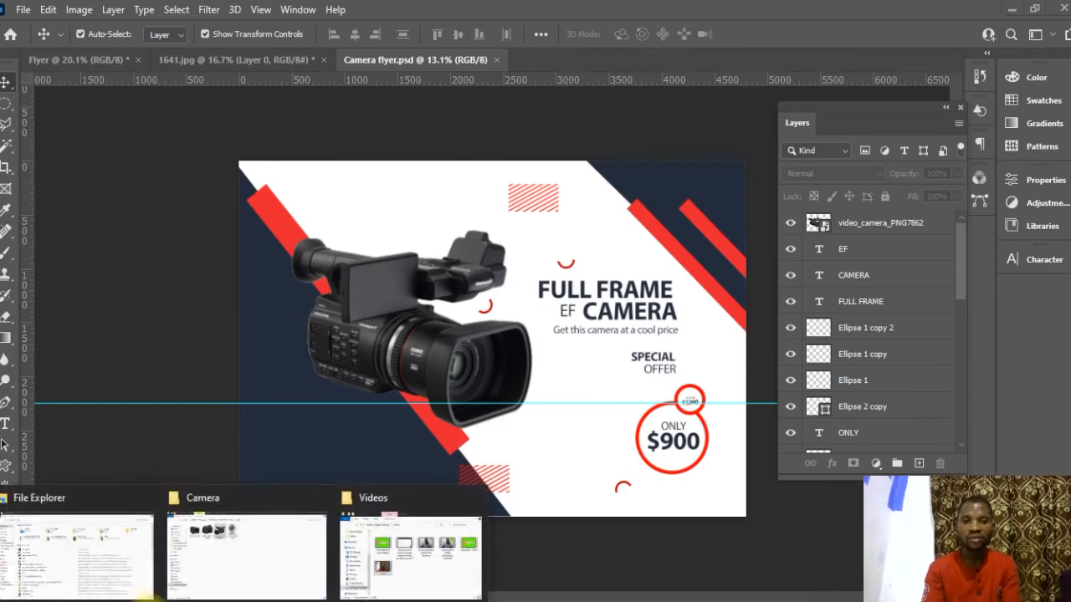
left_click(227, 549)
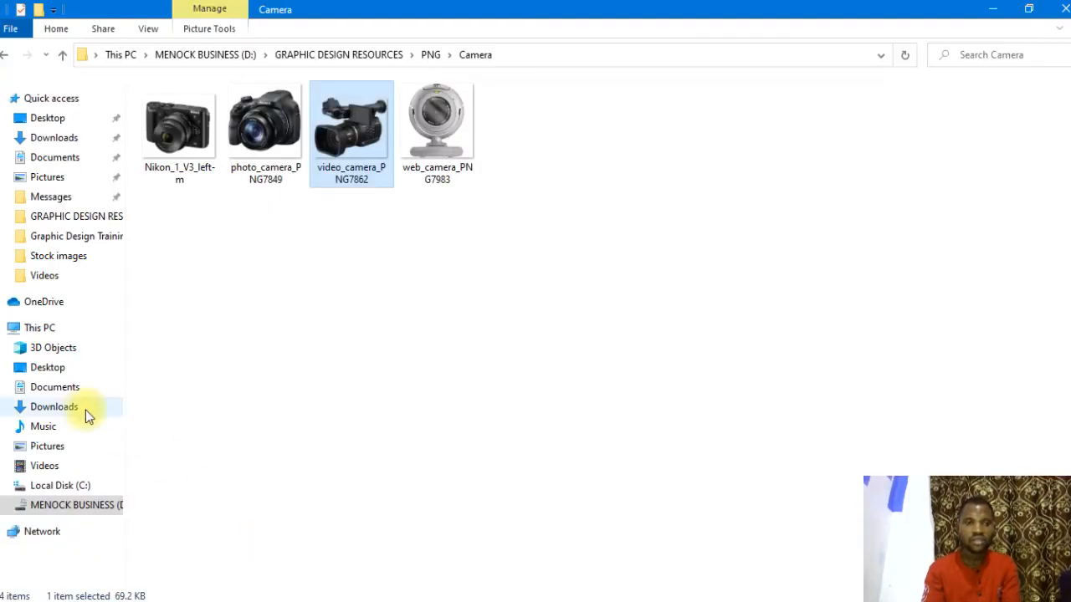
left_click(72, 369)
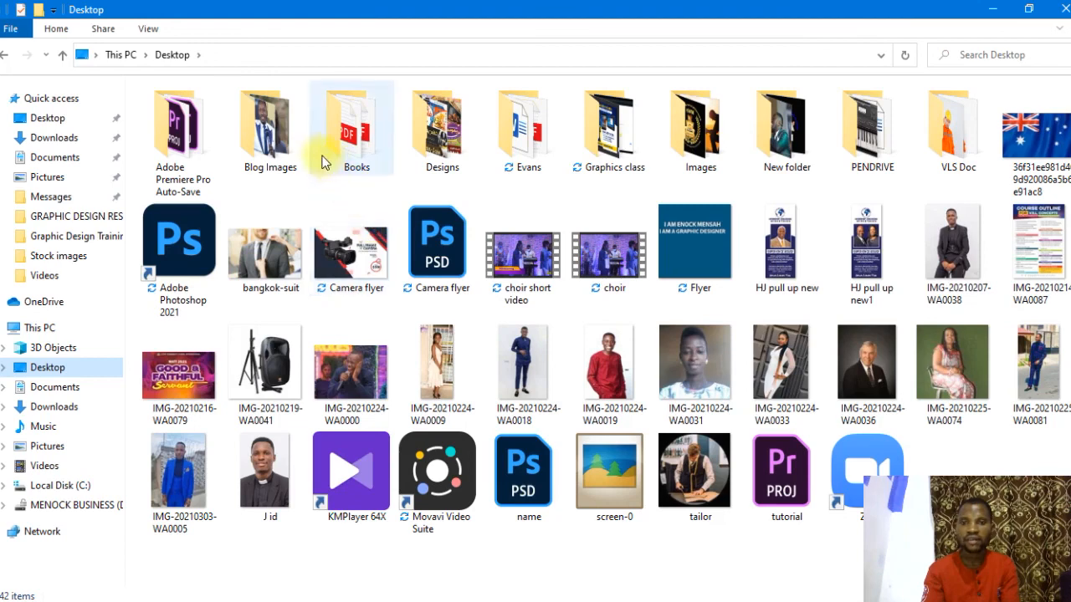
left_click(355, 263)
double_click(354, 263)
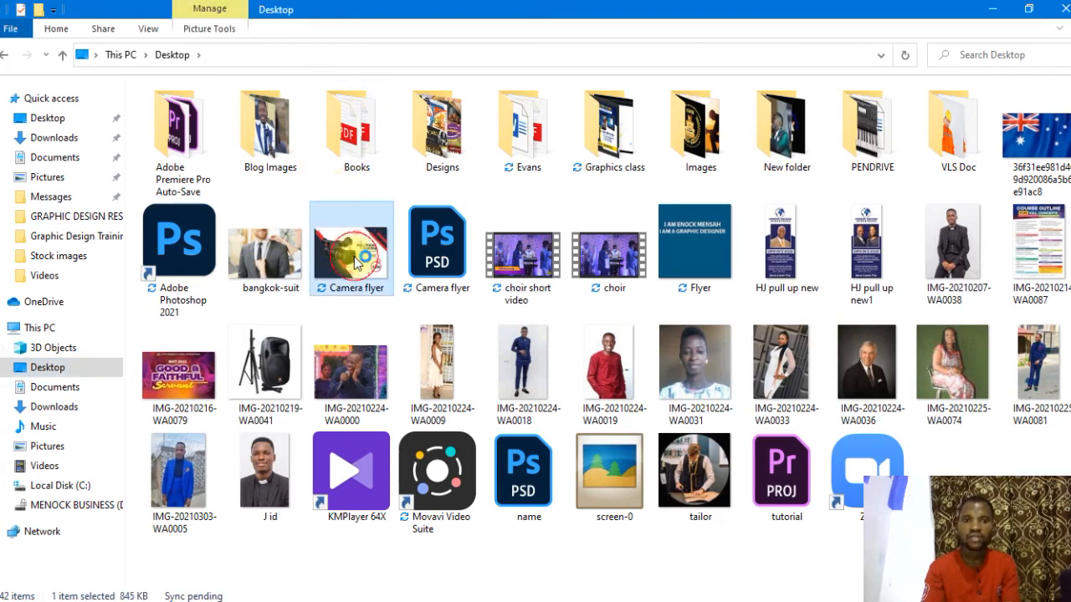